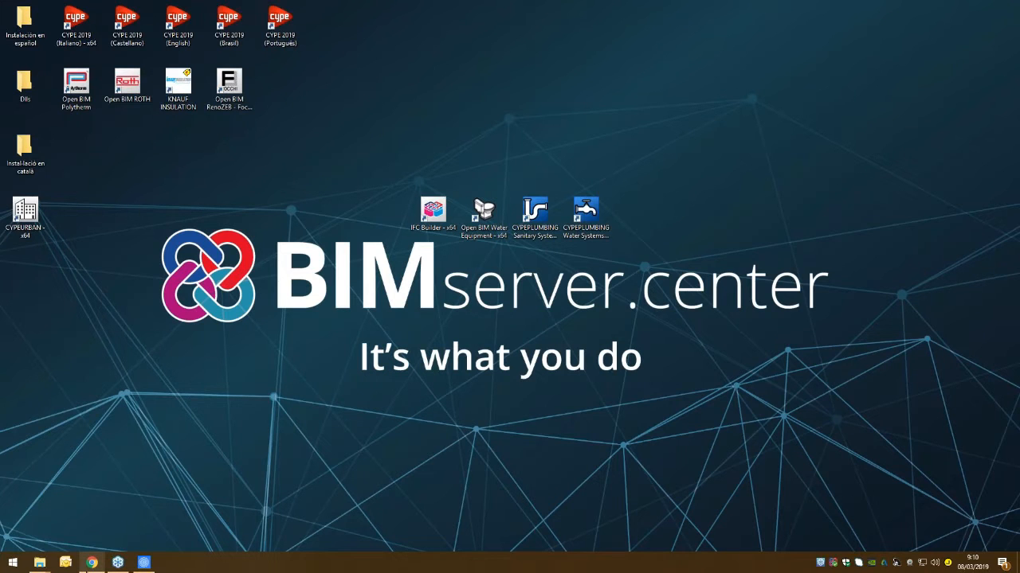
- Switch to the Chrome browser and log in to BIMserver.center with the account e-mail and password
{"action": "left_click", "coordinate": [92, 563]}
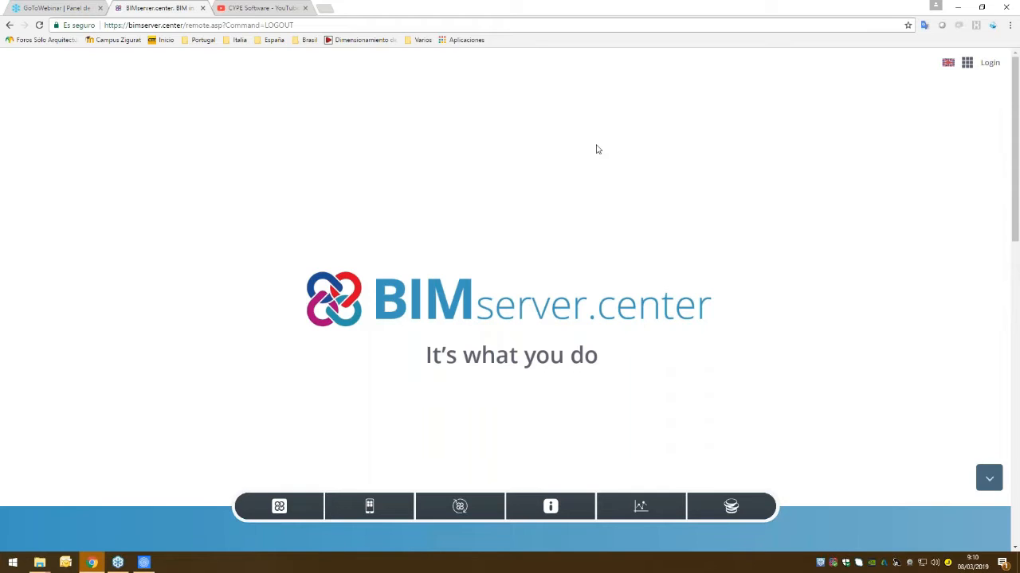
{"action": "left_click", "coordinate": [987, 64]}
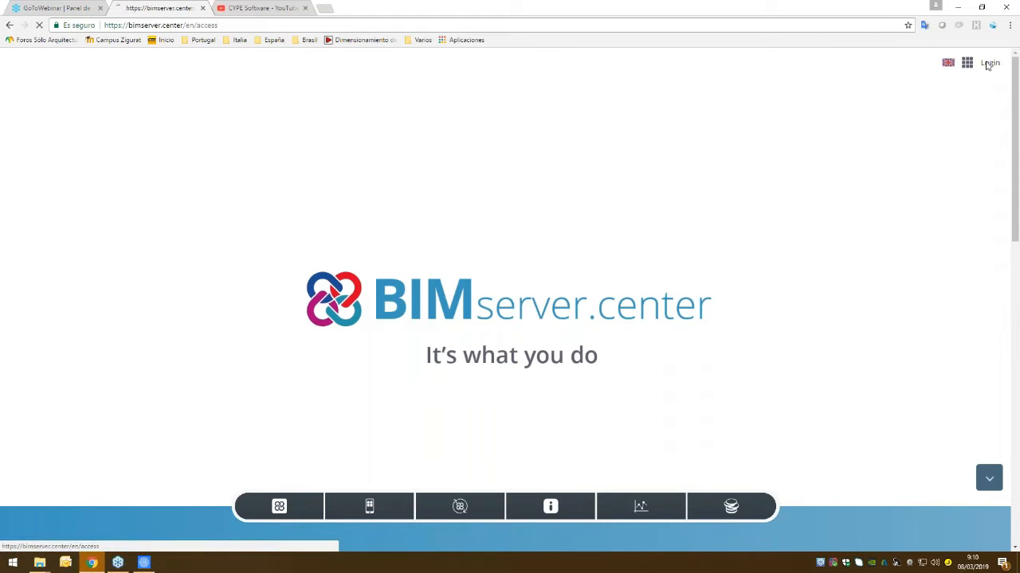
{"action": "type", "text": "jaco"}
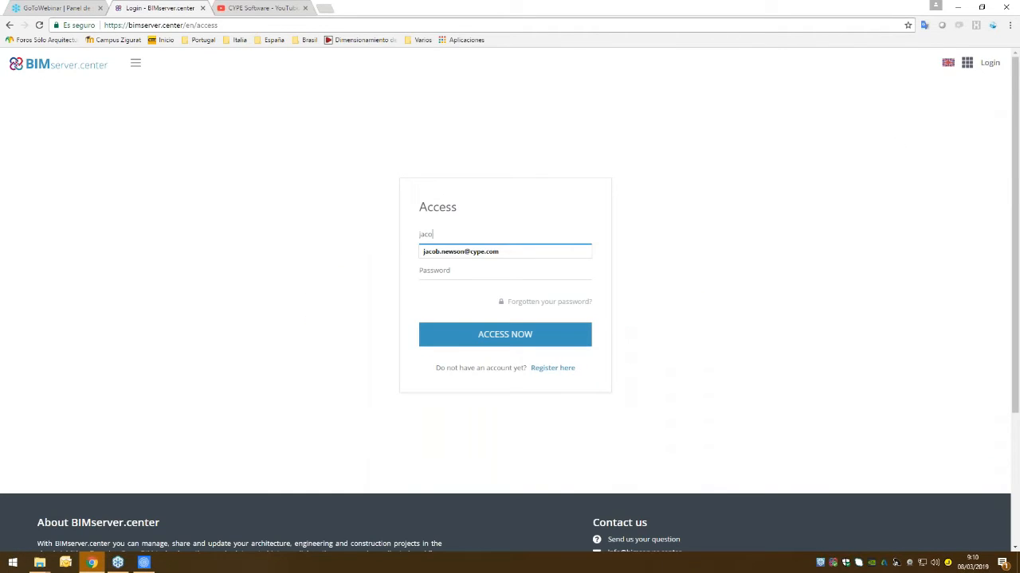
{"action": "key", "text": "Down"}
{"action": "key", "text": "Return"}
{"action": "key", "text": "Tab"}
{"action": "type", "text": "•••••••"}
{"action": "key", "text": "ctrl+a"}
{"action": "type", "text": "••••••••••••"}
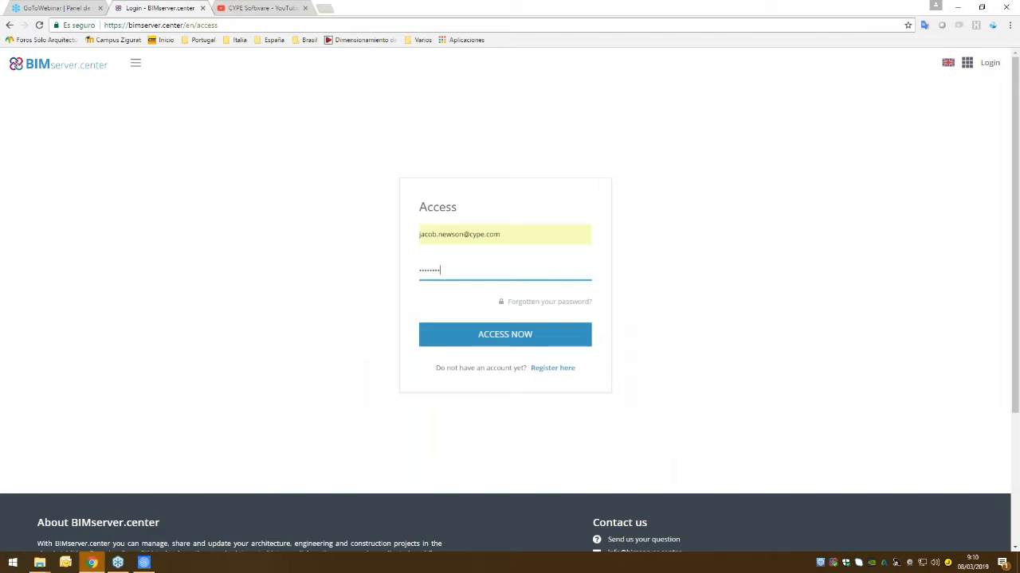
{"action": "left_click", "coordinate": [476, 339]}
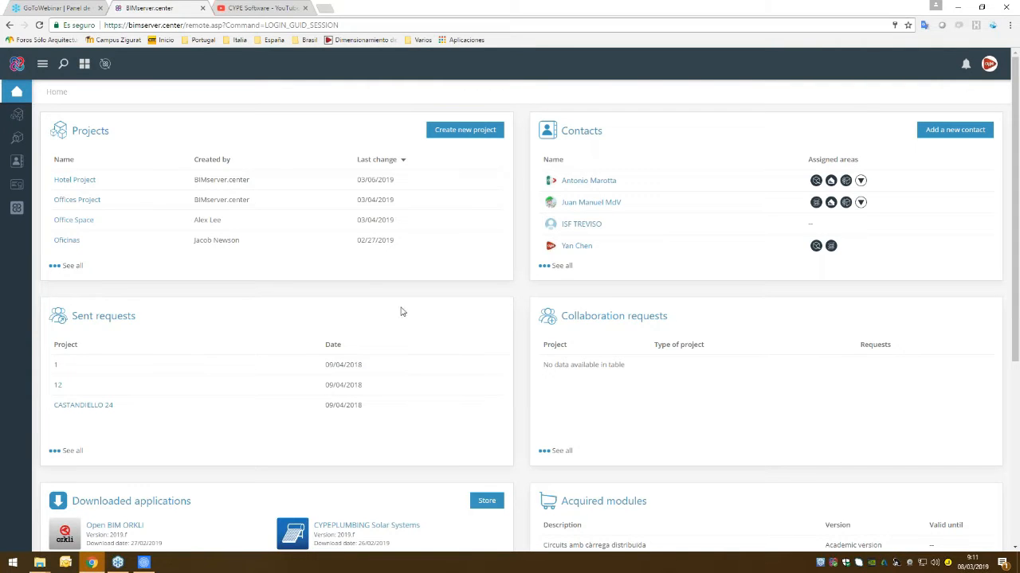
- Create a project named Demonstration, of type Courses and seminars, with Visible view option and Open collaboration requests
{"action": "left_click", "coordinate": [452, 132]}
{"action": "left_click", "coordinate": [393, 154]}
{"action": "type", "text": "Deo"}
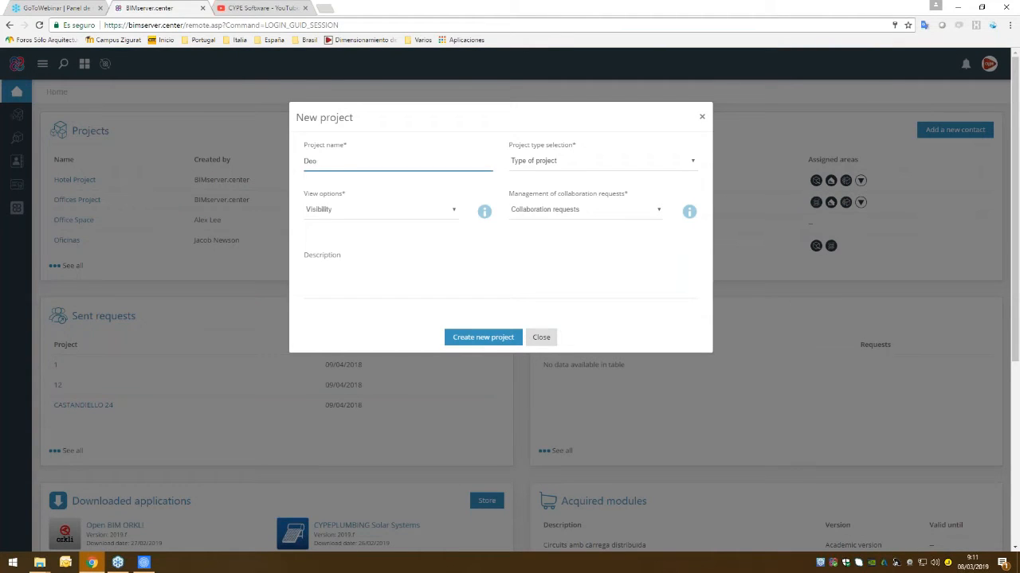
{"action": "left_click", "coordinate": [424, 175]}
{"action": "left_click", "coordinate": [569, 163]}
{"action": "left_click", "coordinate": [558, 196]}
{"action": "left_click", "coordinate": [332, 209]}
{"action": "left_click", "coordinate": [328, 223]}
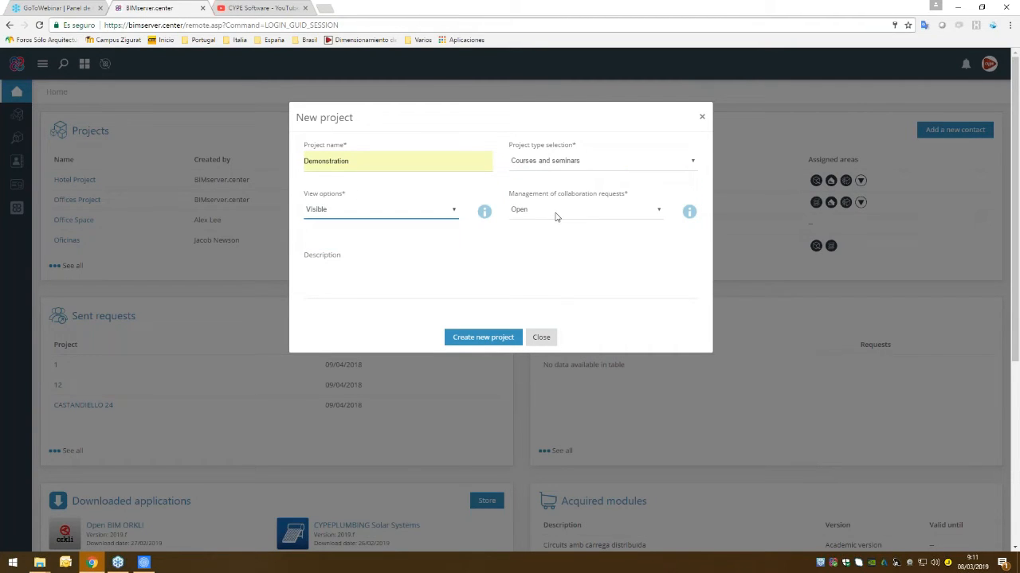
{"action": "left_click", "coordinate": [462, 282]}
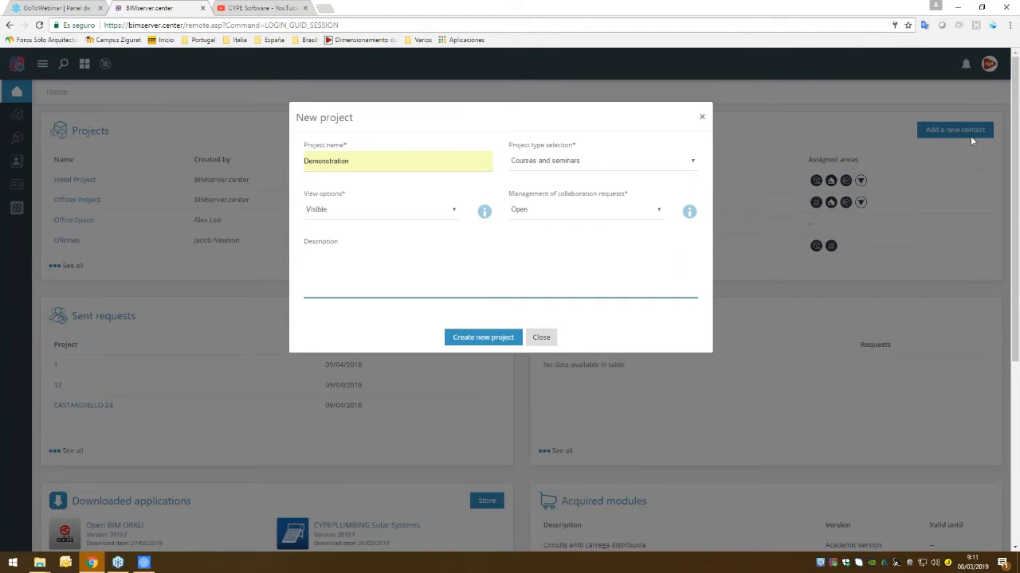
{"action": "left_click", "coordinate": [483, 337]}
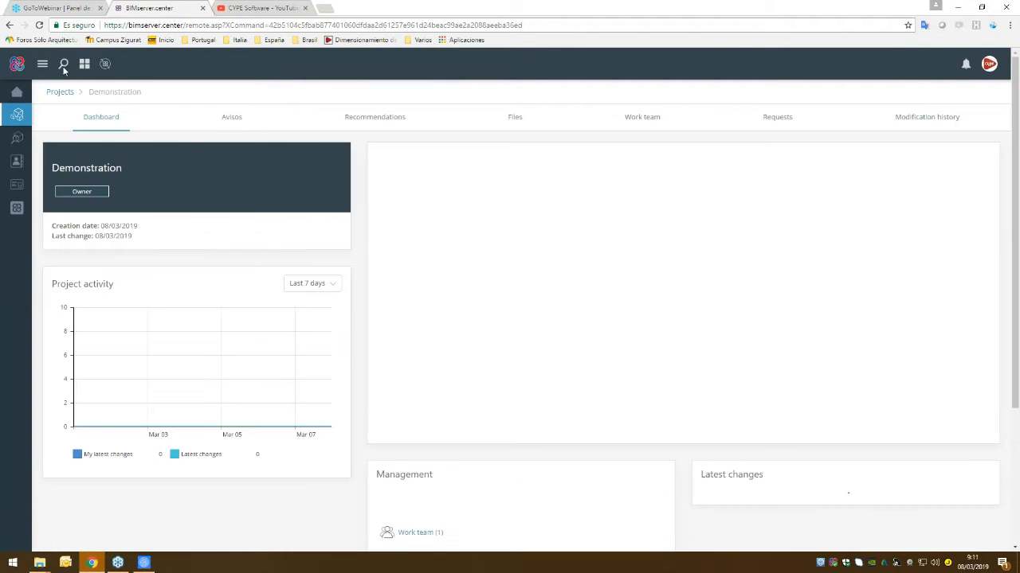
- Look at the user search, the account holder's details and the new project's name
{"action": "left_click", "coordinate": [64, 66]}
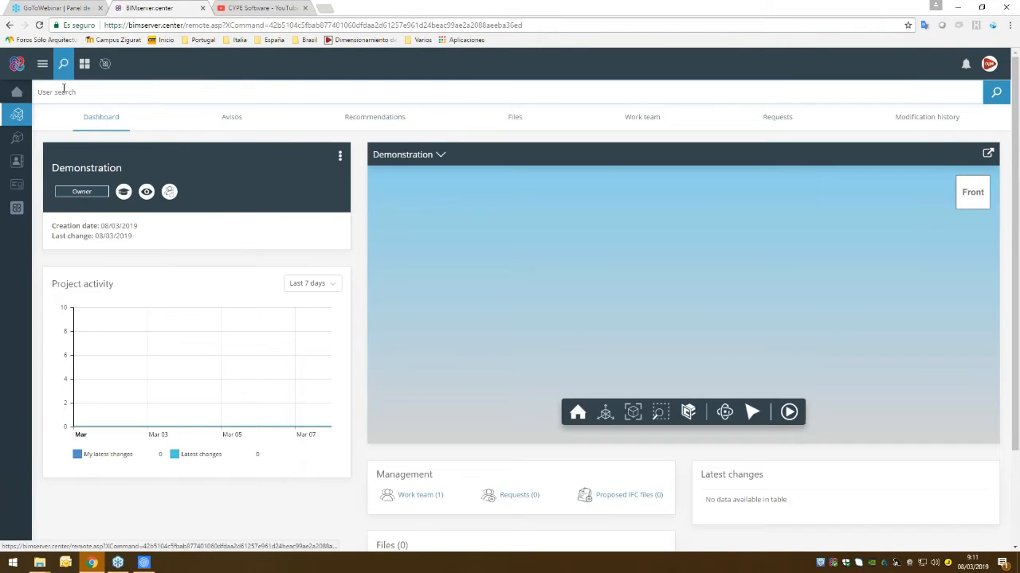
{"action": "left_click", "coordinate": [988, 64]}
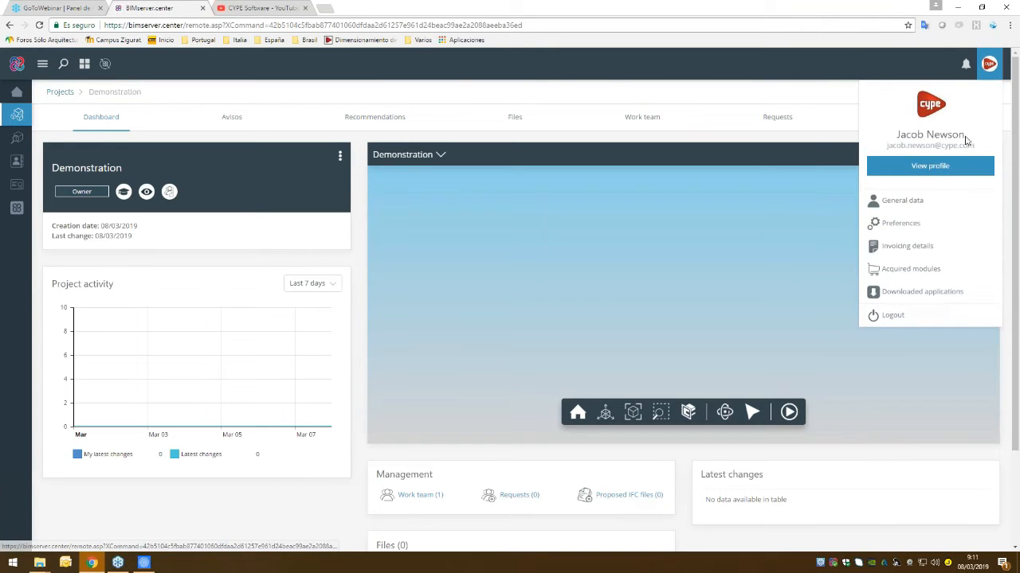
{"action": "left_click_drag", "start_coordinate": [965, 137], "coordinate": [895, 137]}
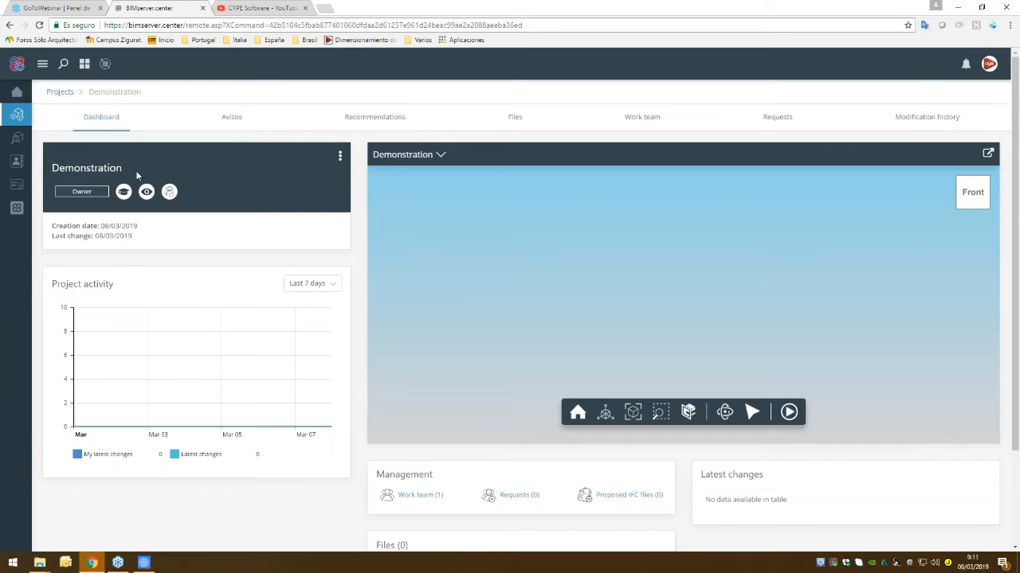
{"action": "left_click_drag", "start_coordinate": [125, 173], "coordinate": [50, 170]}
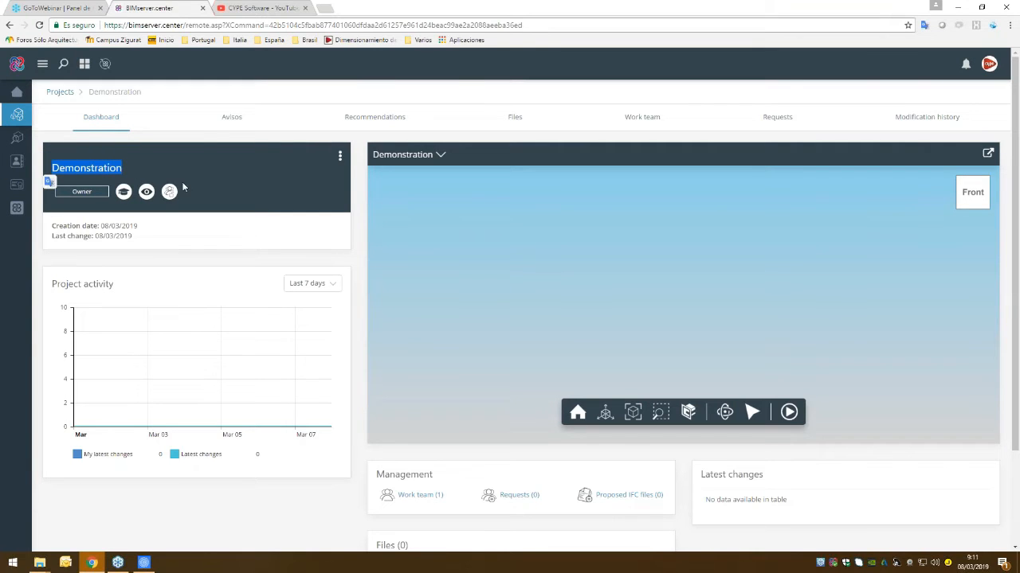
{"action": "left_click", "coordinate": [217, 181]}
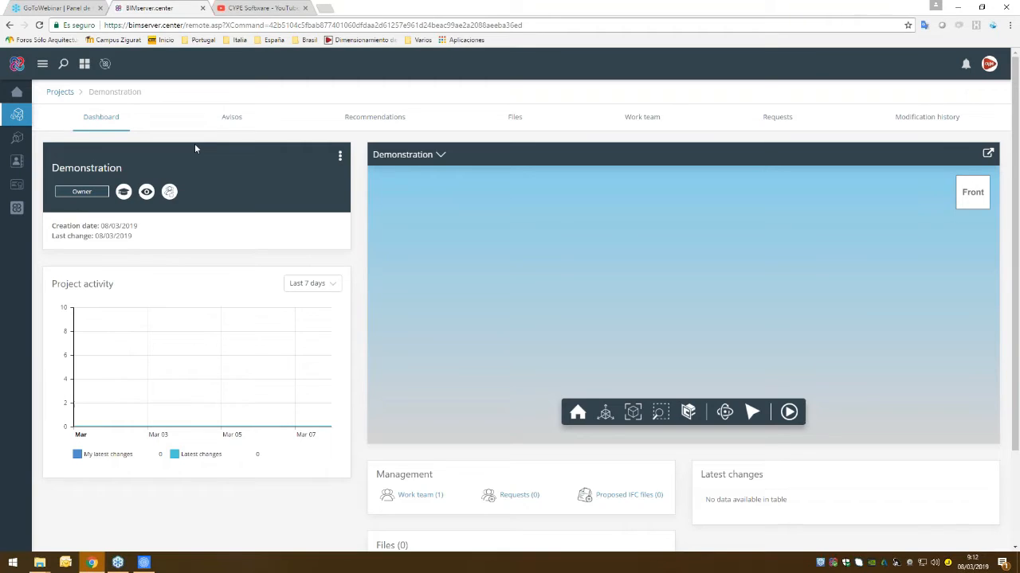
- Go from the home page to the Store and open the IFC Builder application page
{"action": "left_click", "coordinate": [19, 92]}
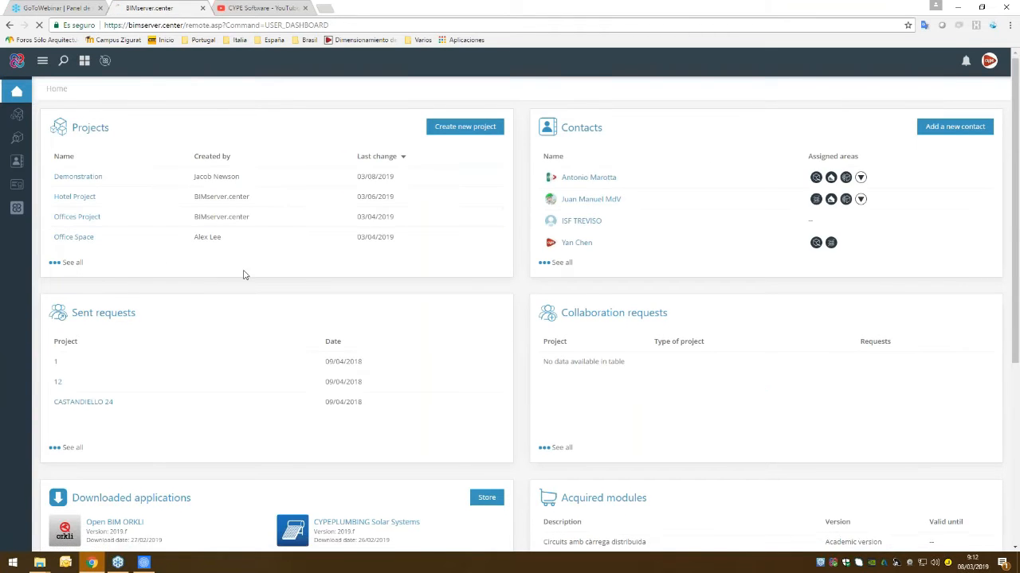
{"action": "scroll", "coordinate": [243, 273], "scroll_direction": "down", "scroll_amount": 2}
{"action": "left_click", "coordinate": [474, 394]}
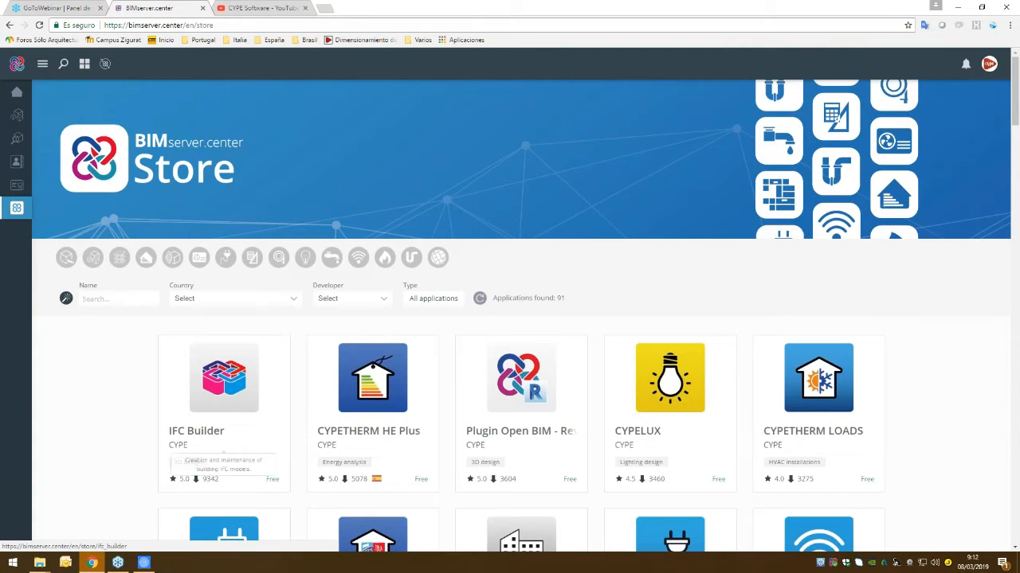
{"action": "scroll", "coordinate": [231, 406], "scroll_direction": "down", "scroll_amount": 2}
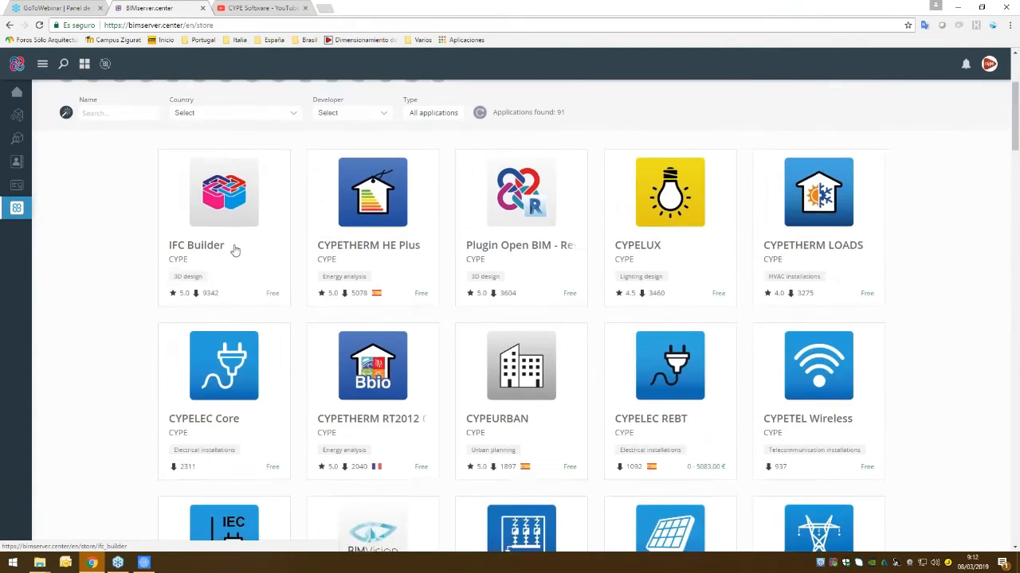
{"action": "scroll", "coordinate": [234, 253], "scroll_direction": "up", "scroll_amount": 1}
{"action": "left_click", "coordinate": [224, 285]}
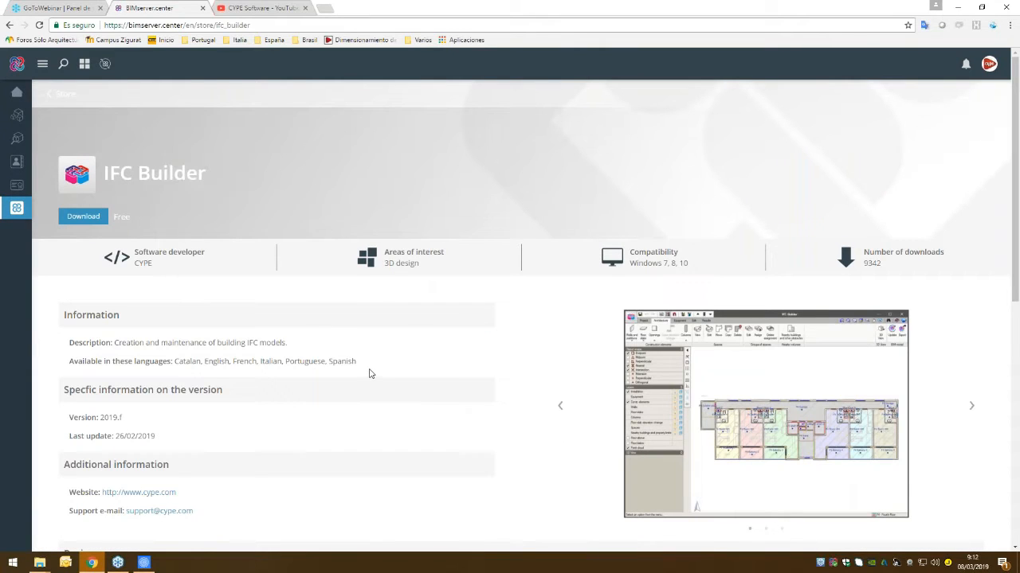
- Download IFC Builder from its Store page and show the downloading file in a maximized folder window
{"action": "scroll", "coordinate": [369, 373], "scroll_direction": "down", "scroll_amount": 2}
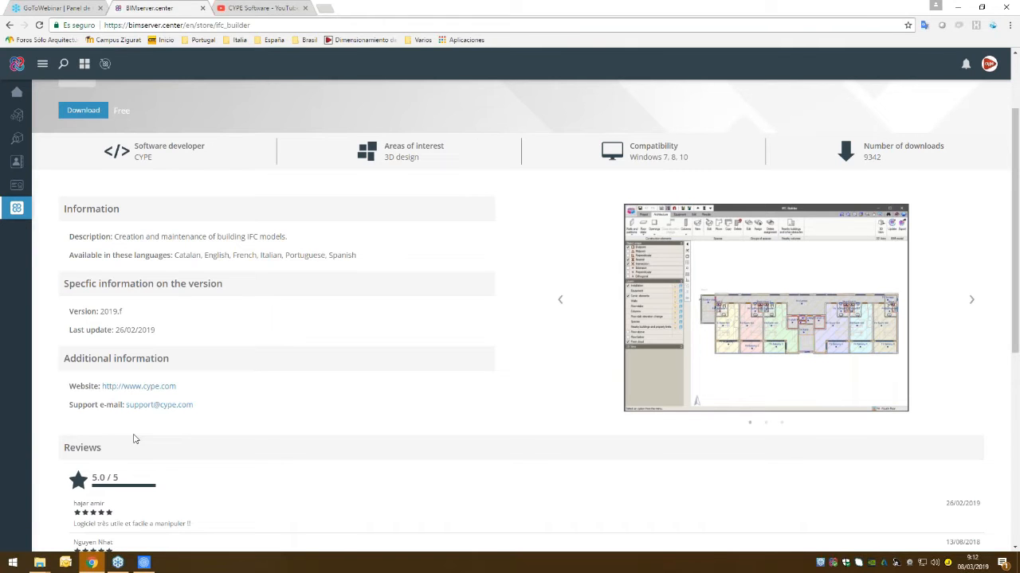
{"action": "scroll", "coordinate": [135, 439], "scroll_direction": "up", "scroll_amount": 1}
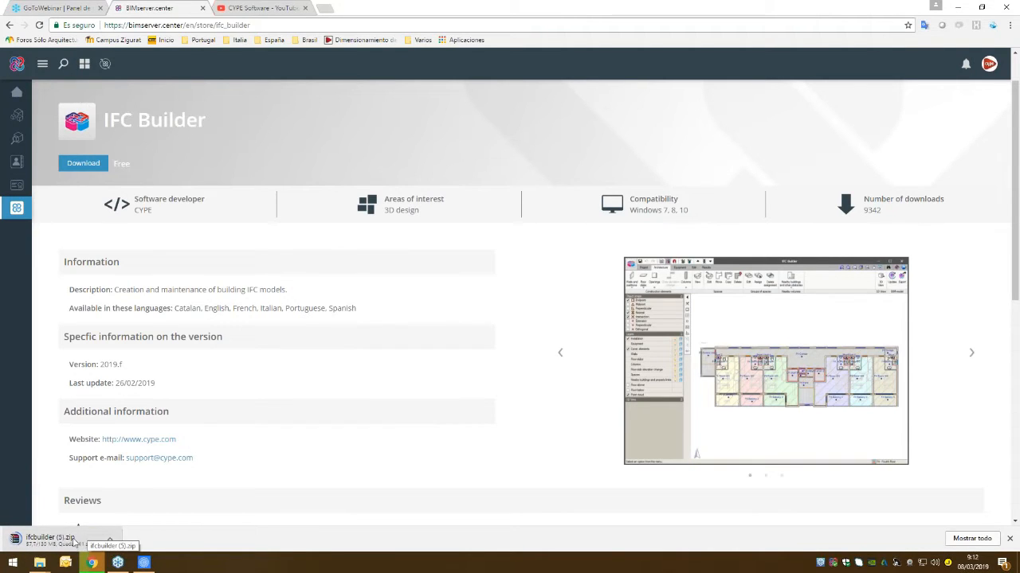
{"action": "left_click", "coordinate": [111, 541]}
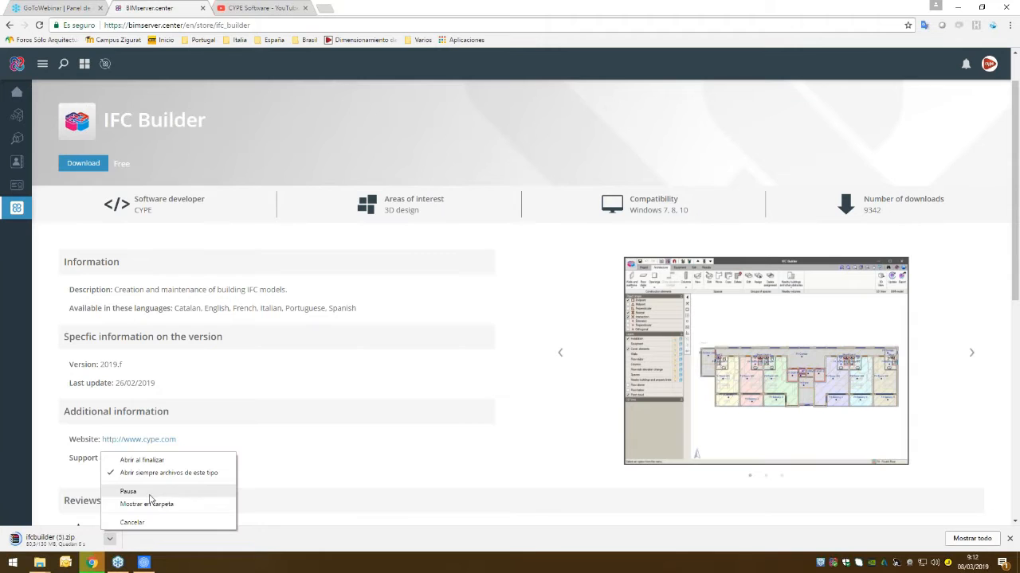
{"action": "left_click", "coordinate": [150, 504]}
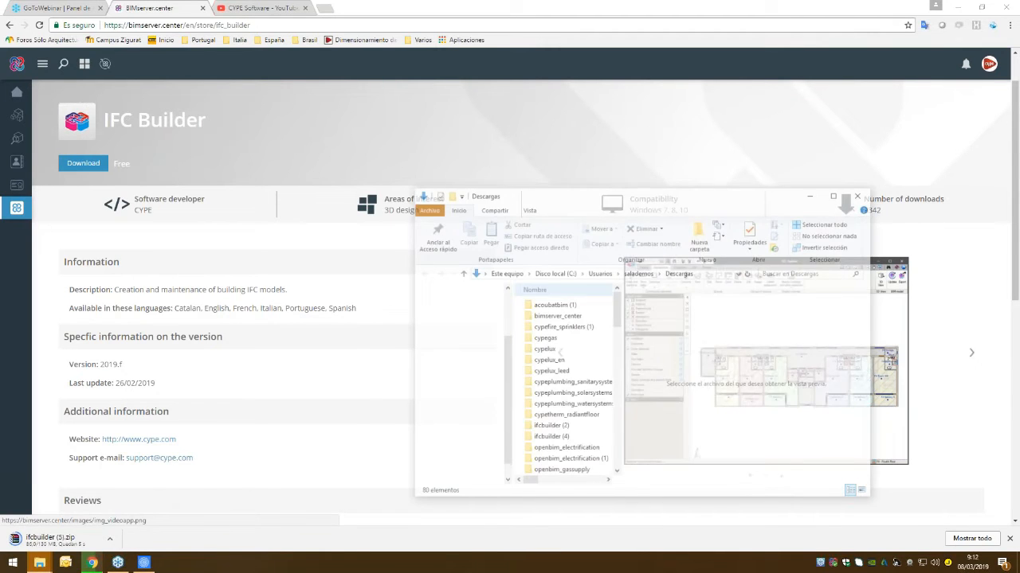
{"action": "left_click", "coordinate": [836, 193]}
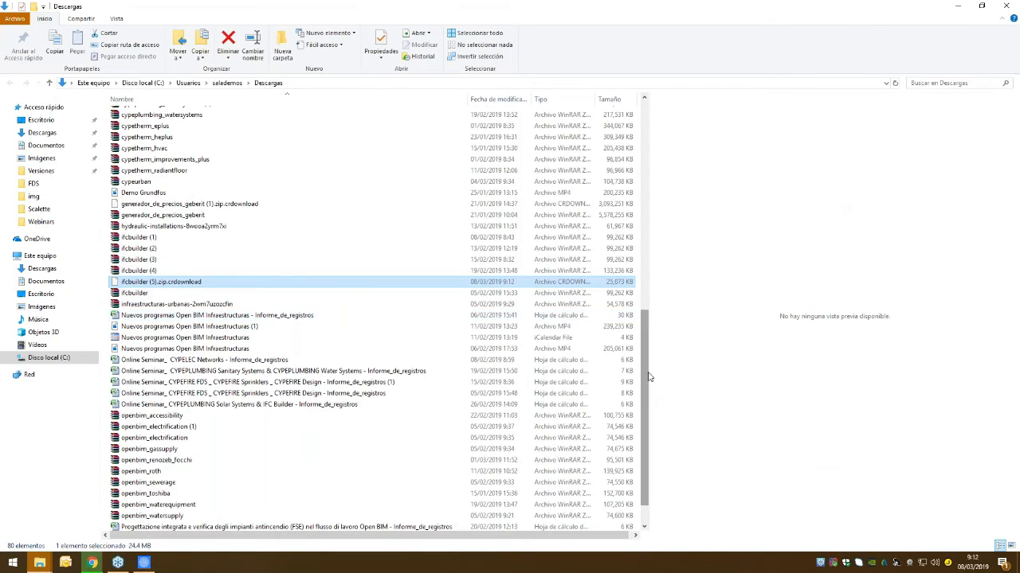
- Open the Installation in English folder inside ifcbuilder (2) and run Install IFC Builder
{"action": "left_click_drag", "start_coordinate": [647, 376], "coordinate": [652, 109]}
{"action": "left_click", "coordinate": [157, 238]}
{"action": "double_click", "coordinate": [157, 238]}
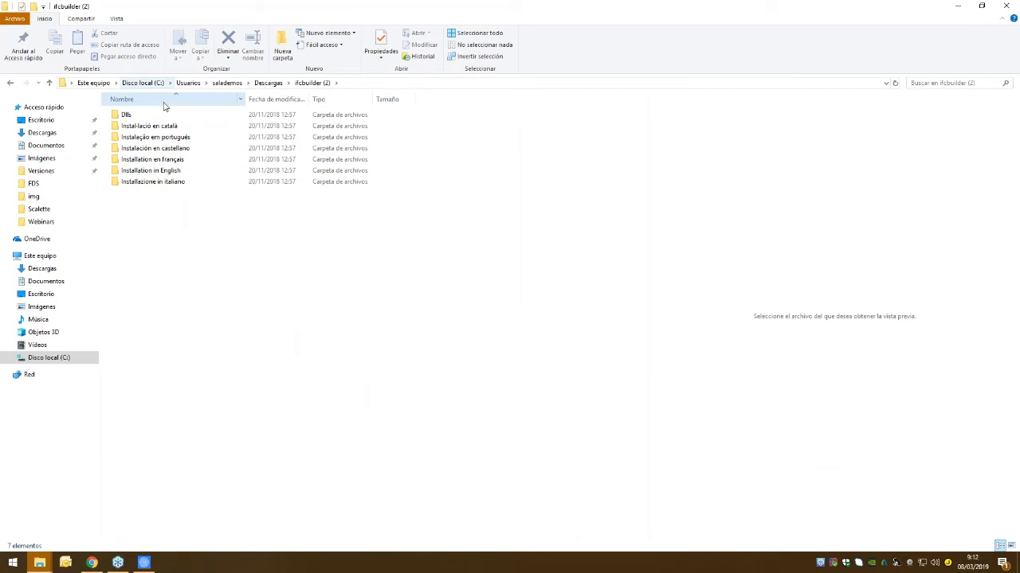
{"action": "double_click", "coordinate": [151, 174]}
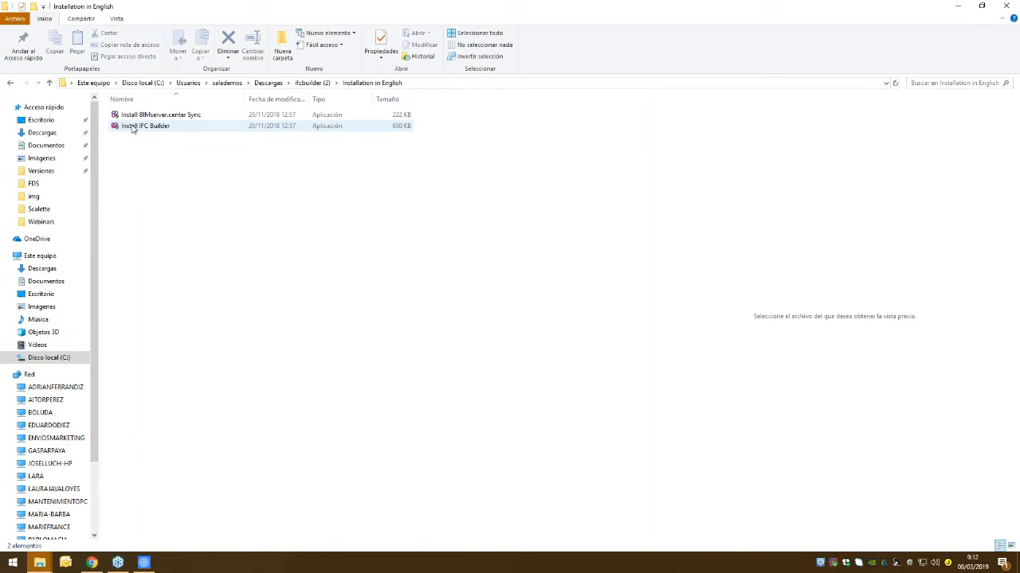
{"action": "left_click", "coordinate": [133, 127]}
{"action": "double_click", "coordinate": [133, 128]}
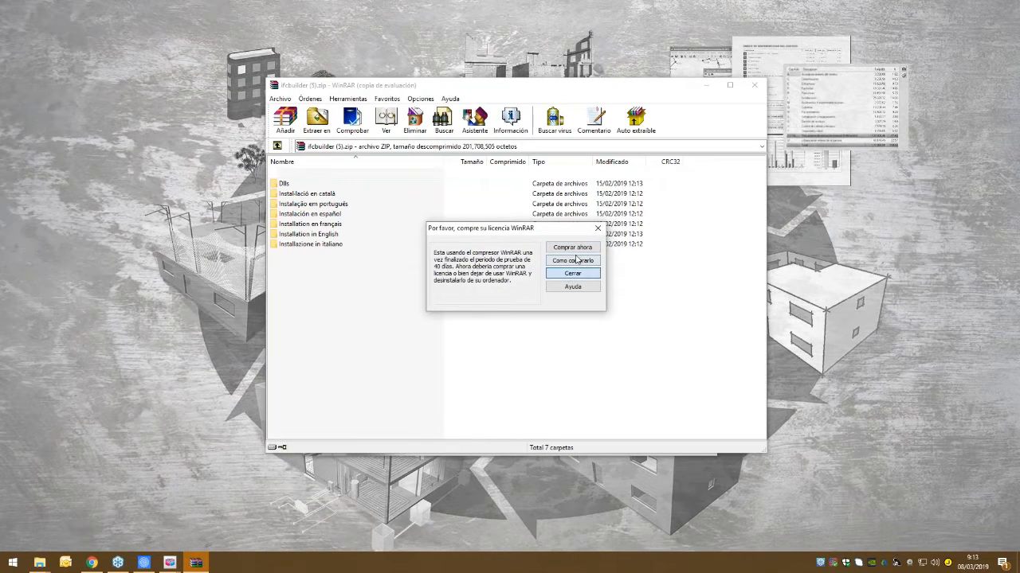
- Dismiss the archive program's licence notice, advance the IFC Builder installer to the installation unit options, and cancel the installation
{"action": "left_click", "coordinate": [573, 274]}
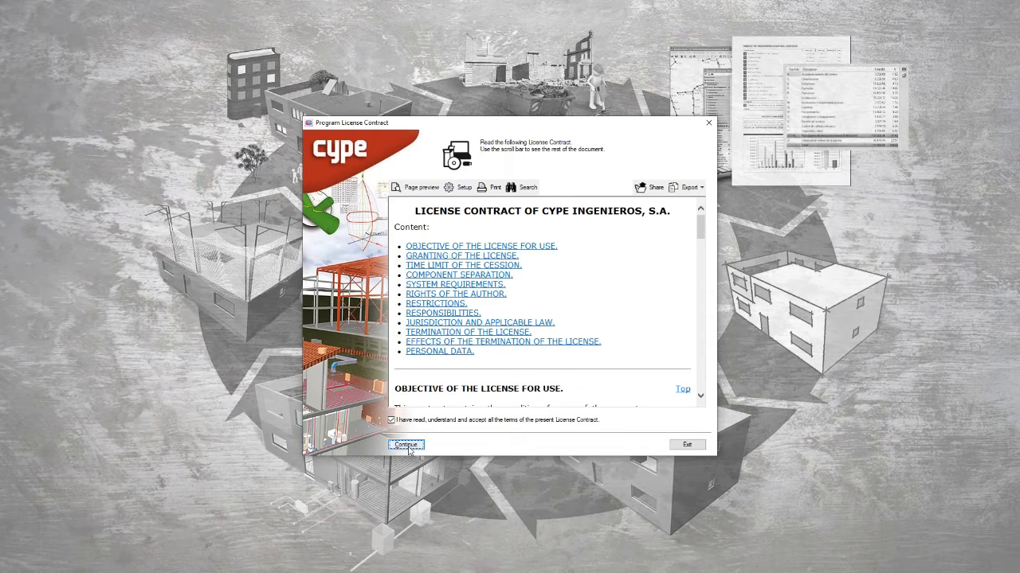
{"action": "left_click", "coordinate": [407, 445]}
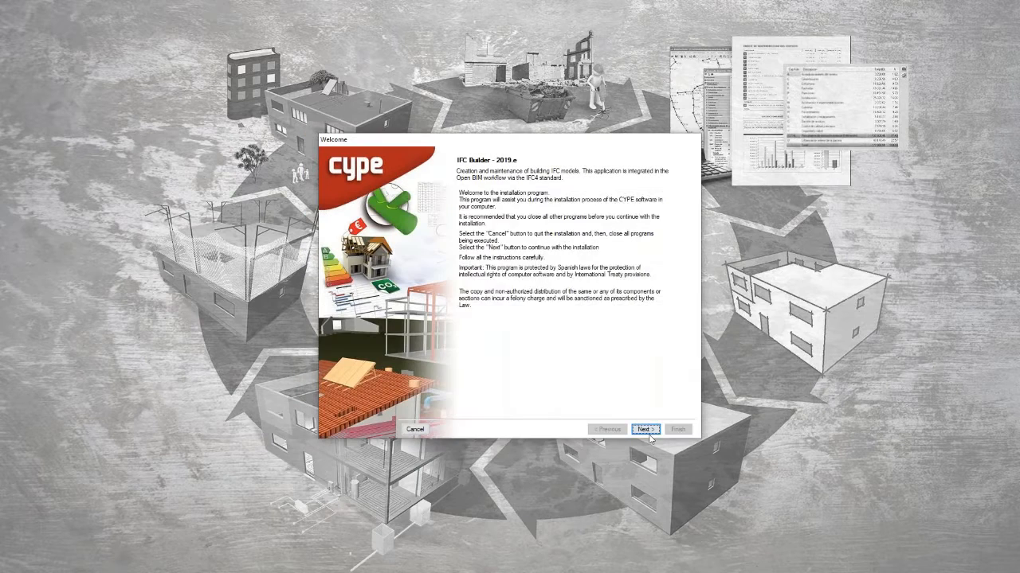
{"action": "left_click", "coordinate": [645, 429]}
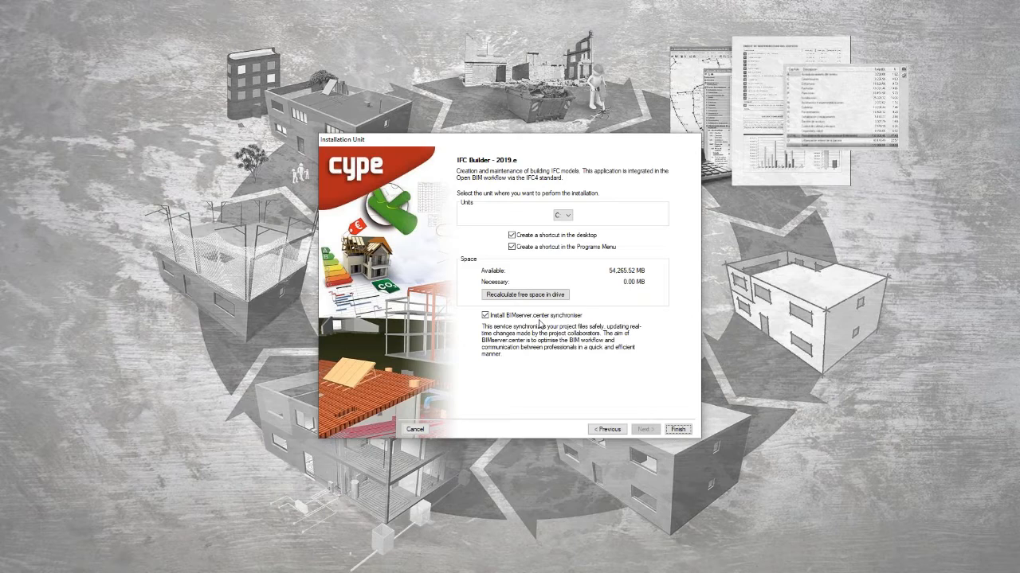
{"action": "left_click", "coordinate": [423, 430]}
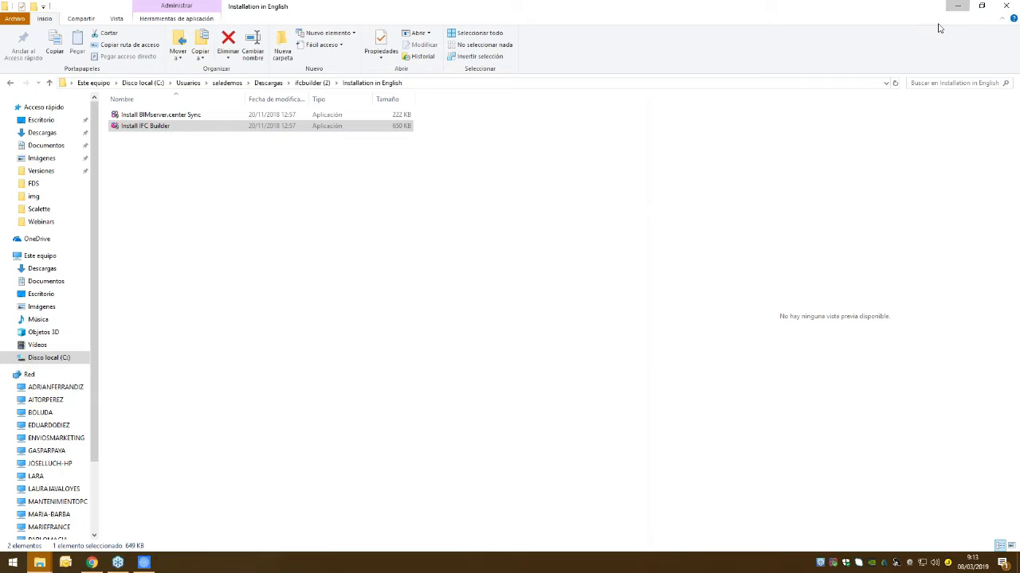
- Minimize the folder and browser windows and launch IFC Builder from the desktop
{"action": "left_click", "coordinate": [960, 8]}
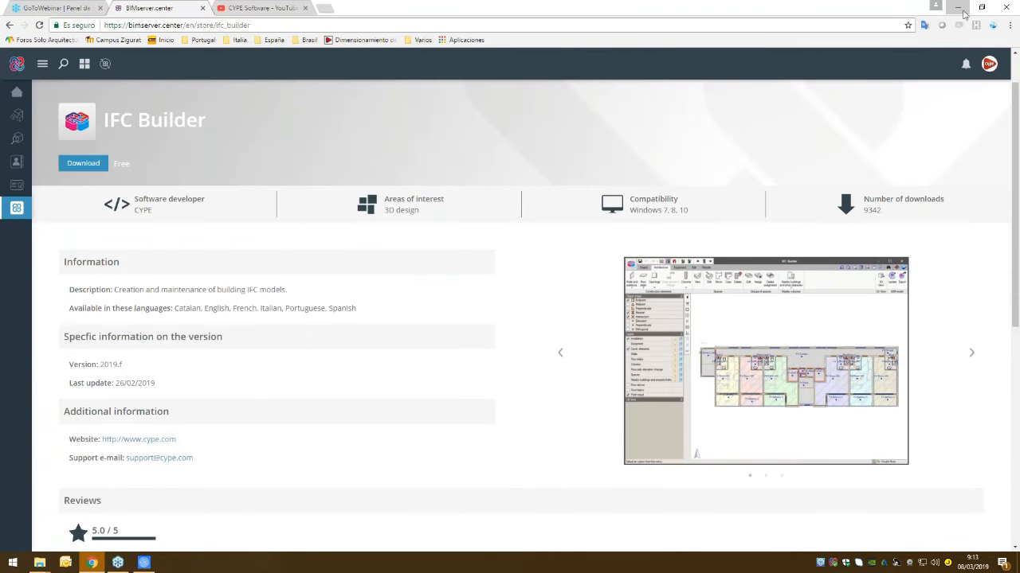
{"action": "left_click", "coordinate": [960, 8]}
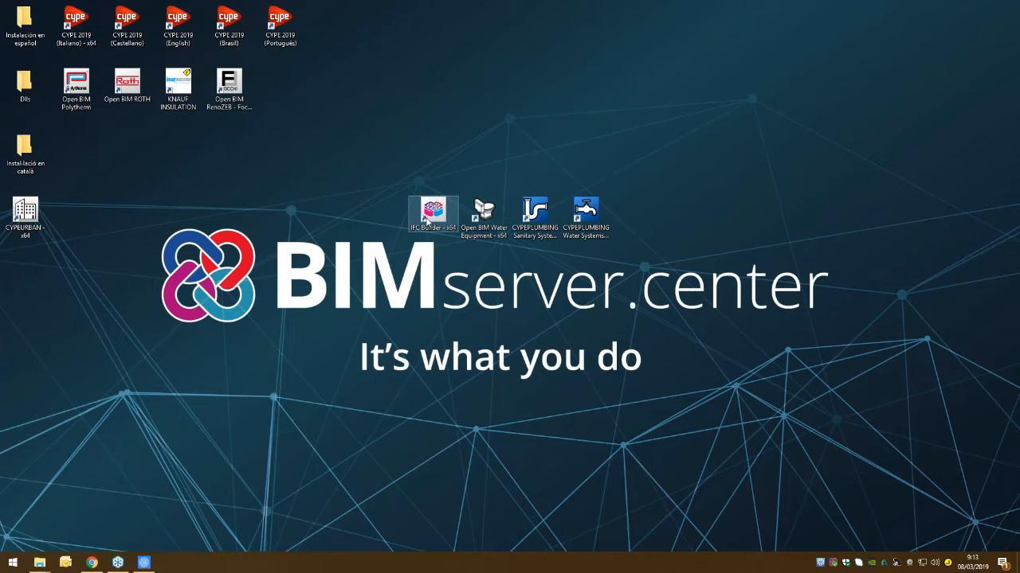
{"action": "double_click", "coordinate": [428, 216]}
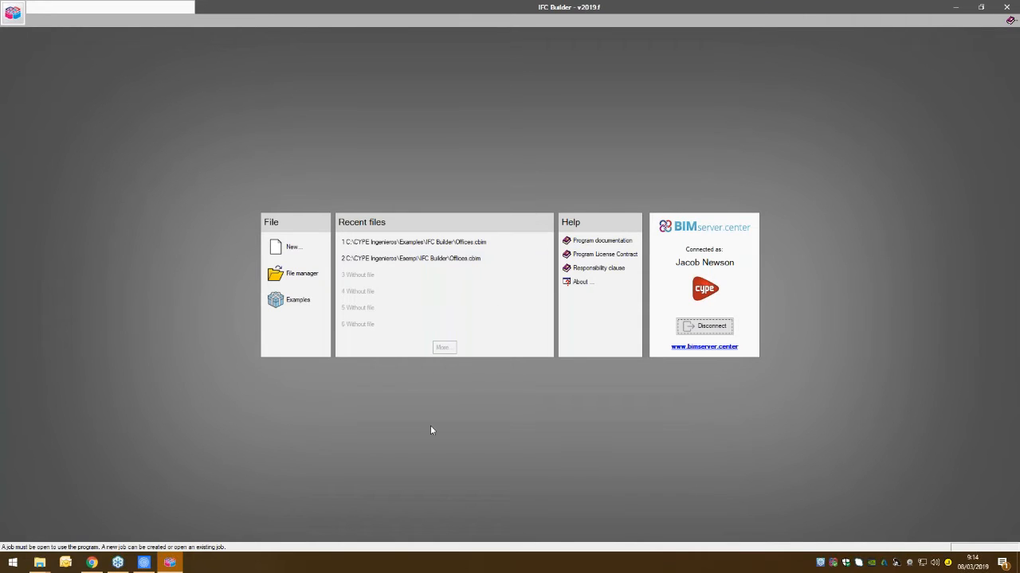
- Recover all the original IFC Builder examples and open the Offices example project
{"action": "left_click", "coordinate": [294, 304]}
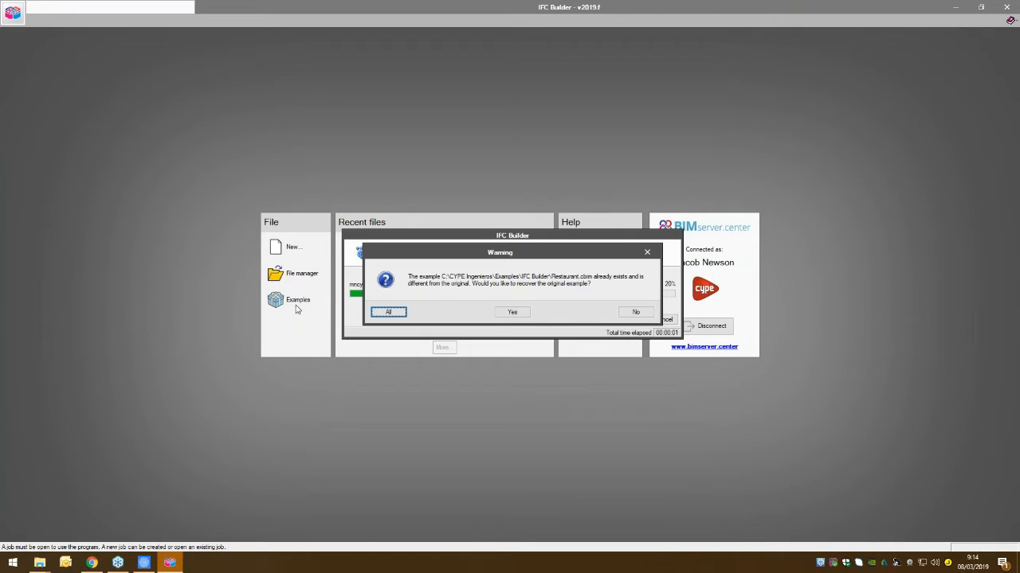
{"action": "left_click", "coordinate": [395, 312]}
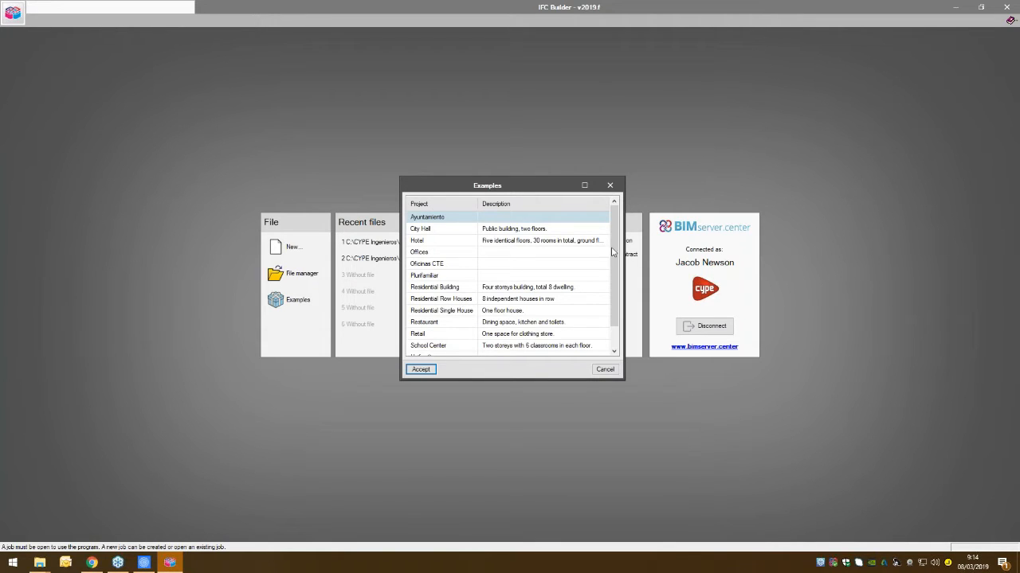
{"action": "left_click", "coordinate": [419, 251]}
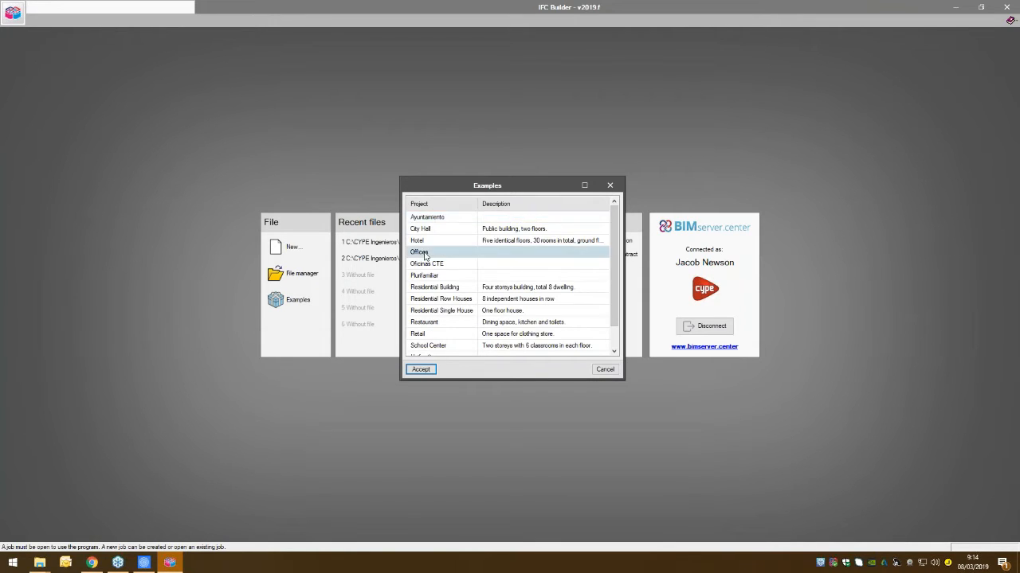
{"action": "left_click", "coordinate": [421, 370]}
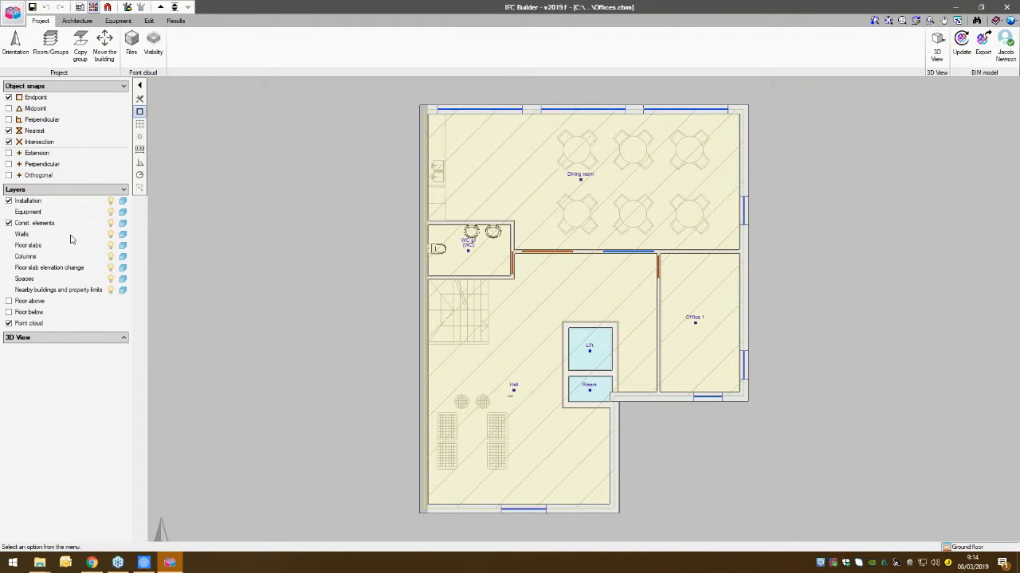
- Step up through the Offices building's floor plans to Floor 3 and return to the ground floor
{"action": "left_click", "coordinate": [160, 8]}
{"action": "left_click", "coordinate": [160, 7]}
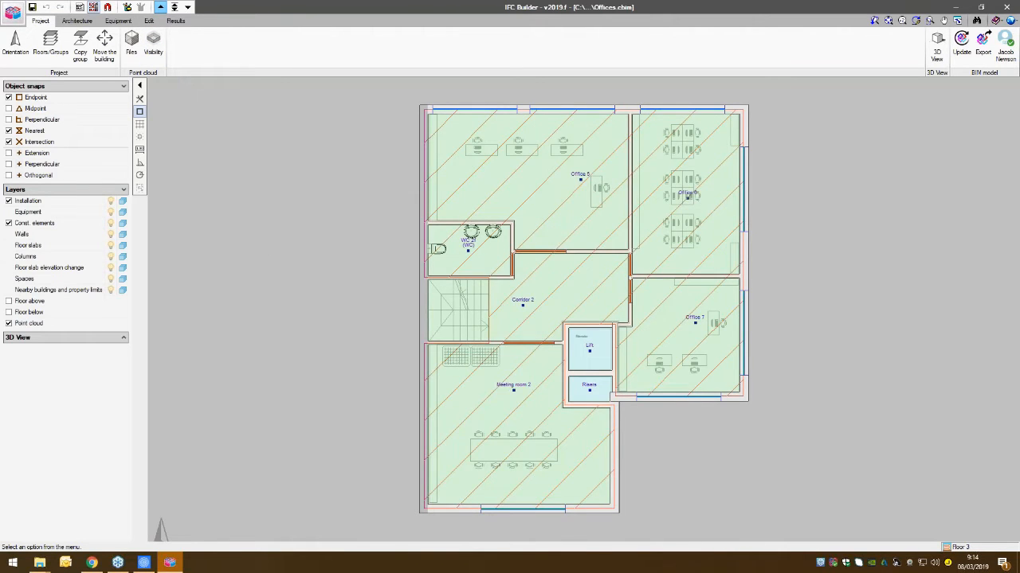
{"action": "left_click", "coordinate": [188, 7]}
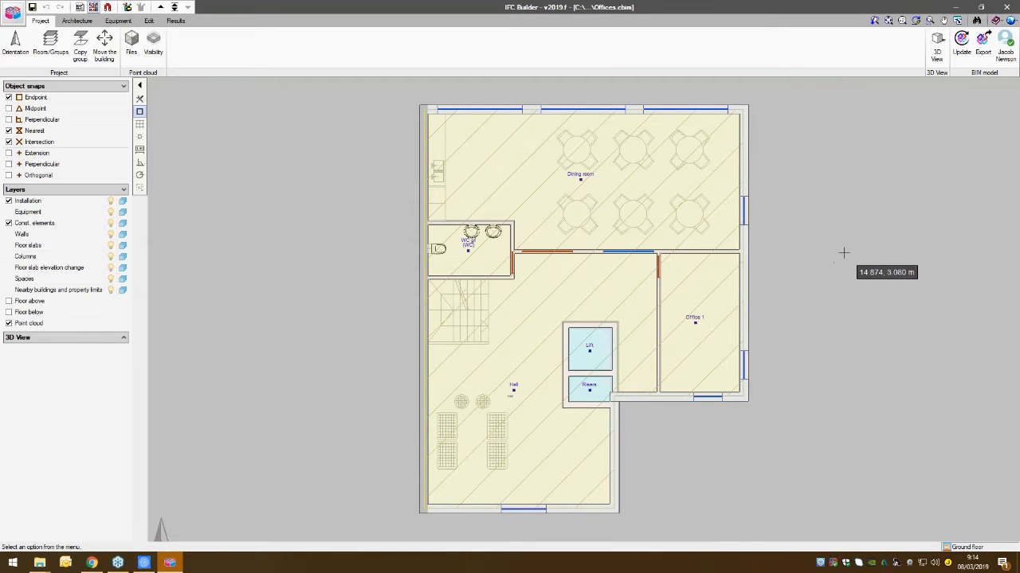
- View all floors of the Offices building in 3D, inspect the model from another angle, and close the 3D view
{"action": "left_click", "coordinate": [937, 48]}
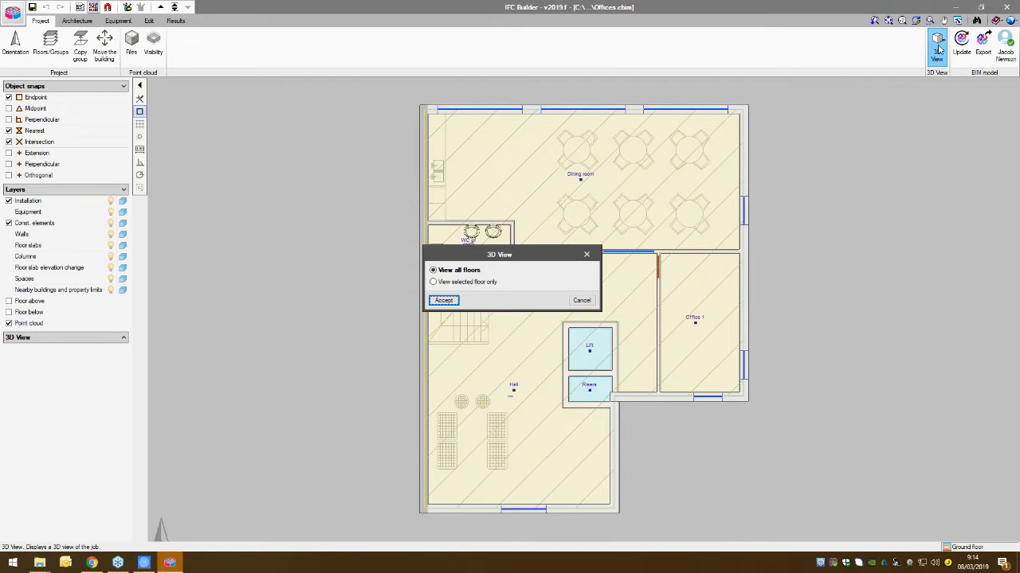
{"action": "left_click", "coordinate": [443, 302]}
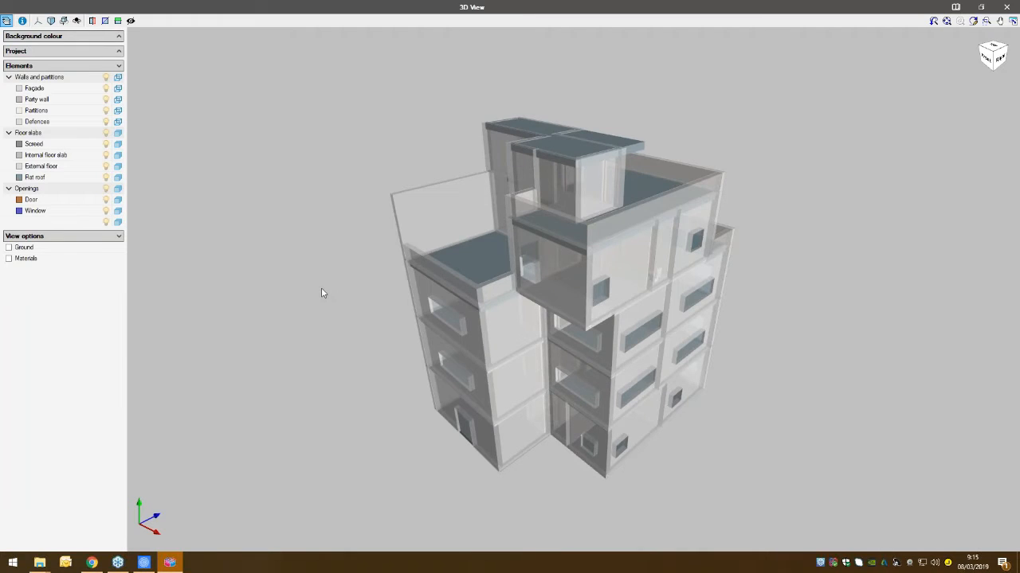
{"action": "left_click_drag", "start_coordinate": [354, 256], "coordinate": [671, 295]}
{"action": "left_click", "coordinate": [1006, 7]}
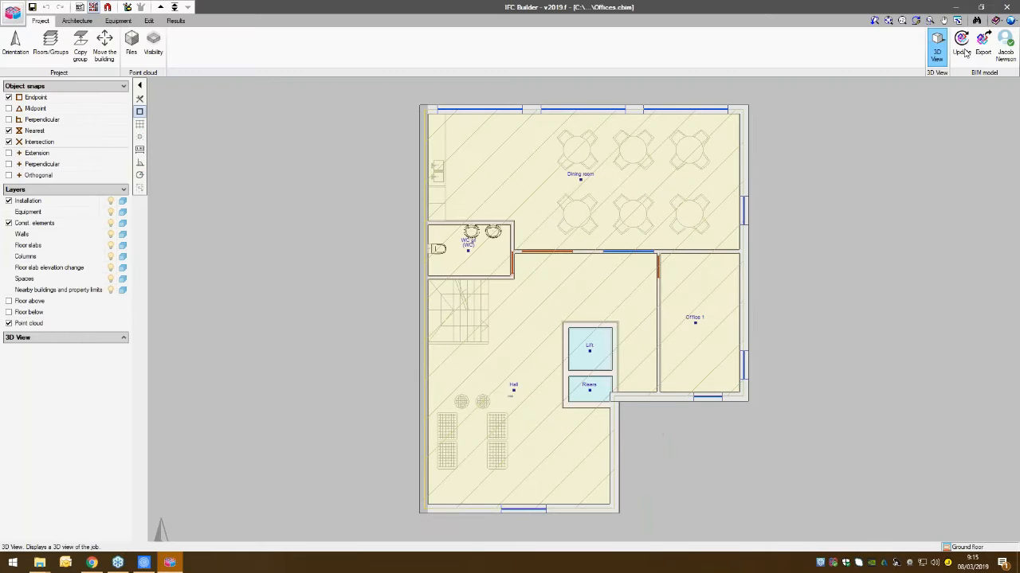
- Export the Offices Architectural Model in IFC format with templates, linked to the Demonstration project on BIMserver.center
{"action": "left_click", "coordinate": [983, 43]}
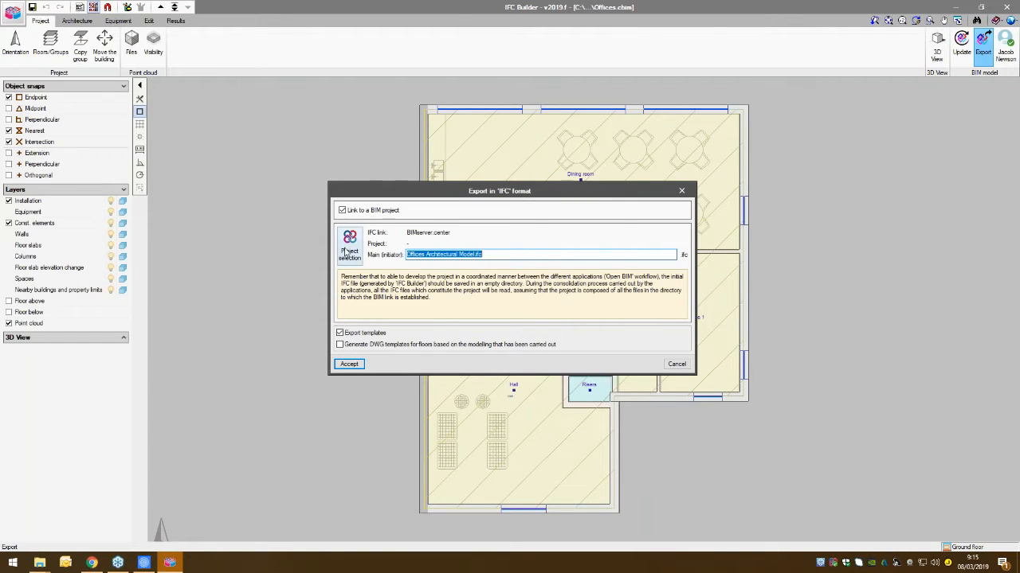
{"action": "left_click", "coordinate": [347, 250]}
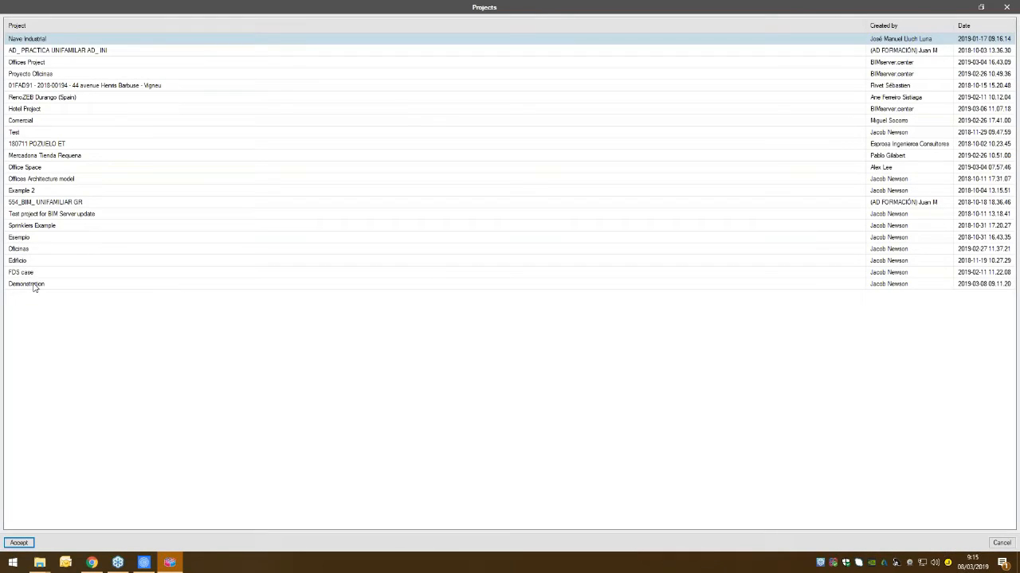
{"action": "left_click", "coordinate": [34, 285]}
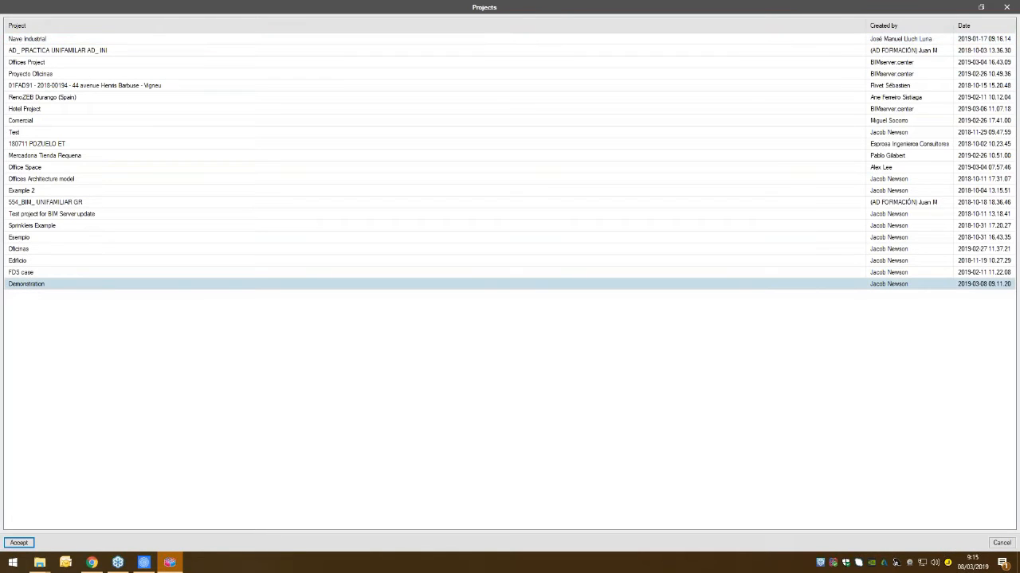
{"action": "left_click", "coordinate": [18, 543]}
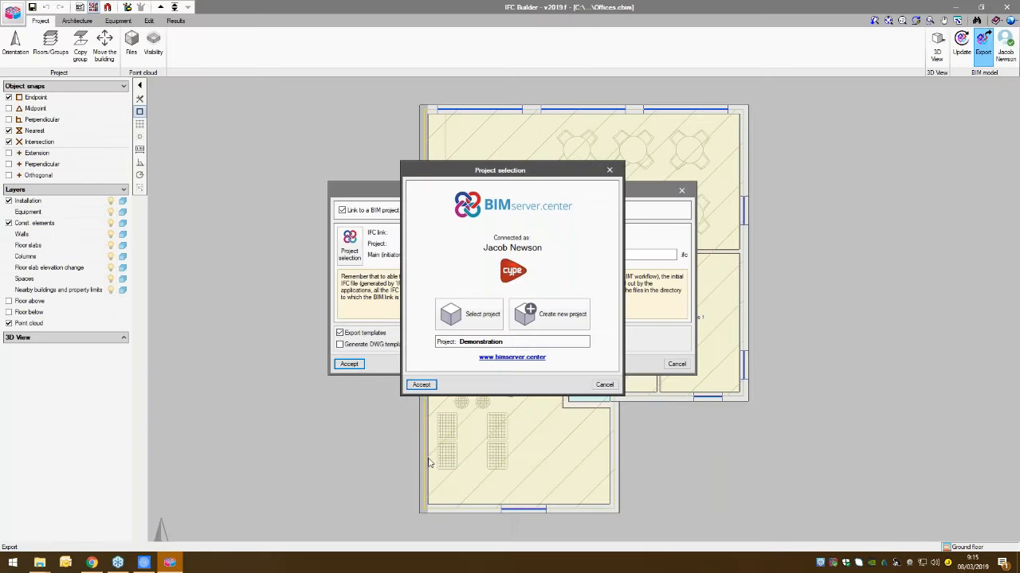
{"action": "left_click", "coordinate": [421, 385]}
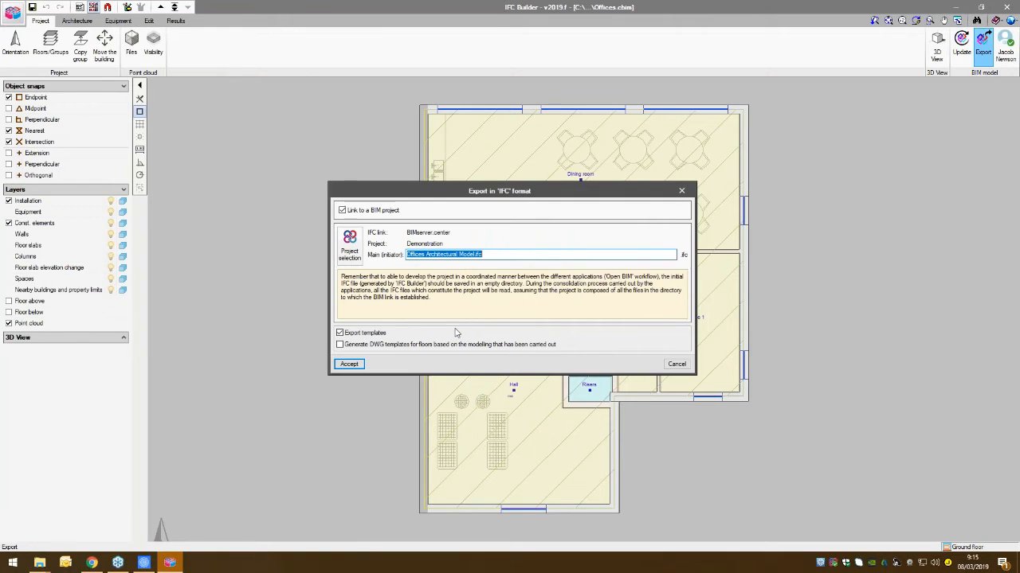
{"action": "left_click", "coordinate": [349, 364]}
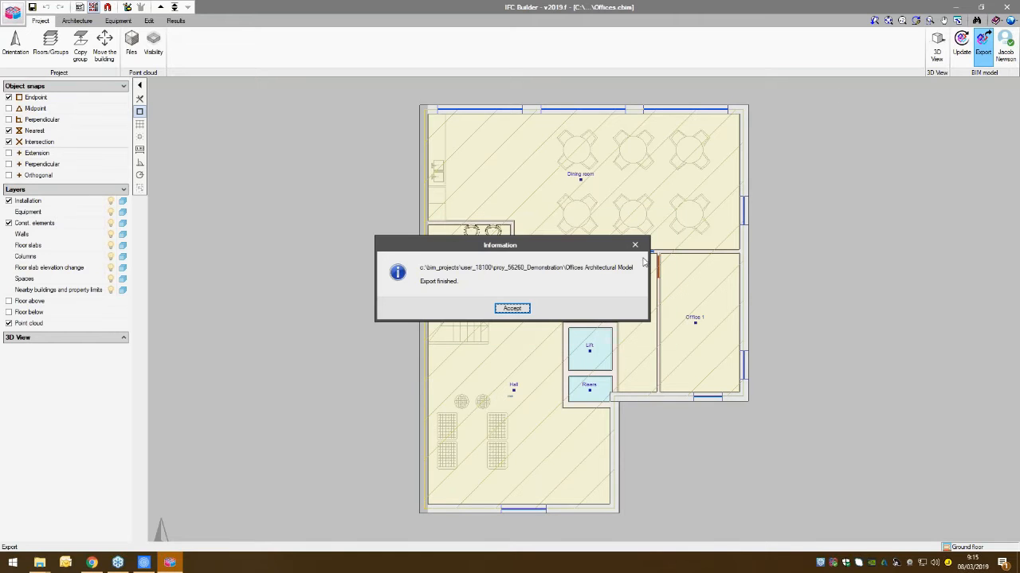
{"action": "left_click", "coordinate": [512, 309]}
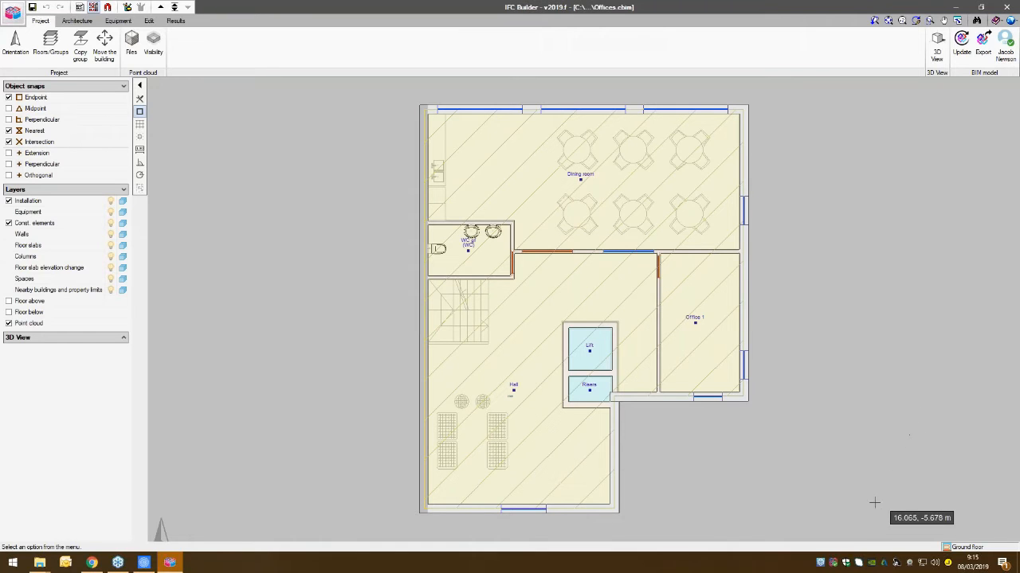
- Check the Demonstration project's synchronisation status in BIMserver.center Sync, and minimize it and IFC Builder
{"action": "left_click", "coordinate": [834, 563]}
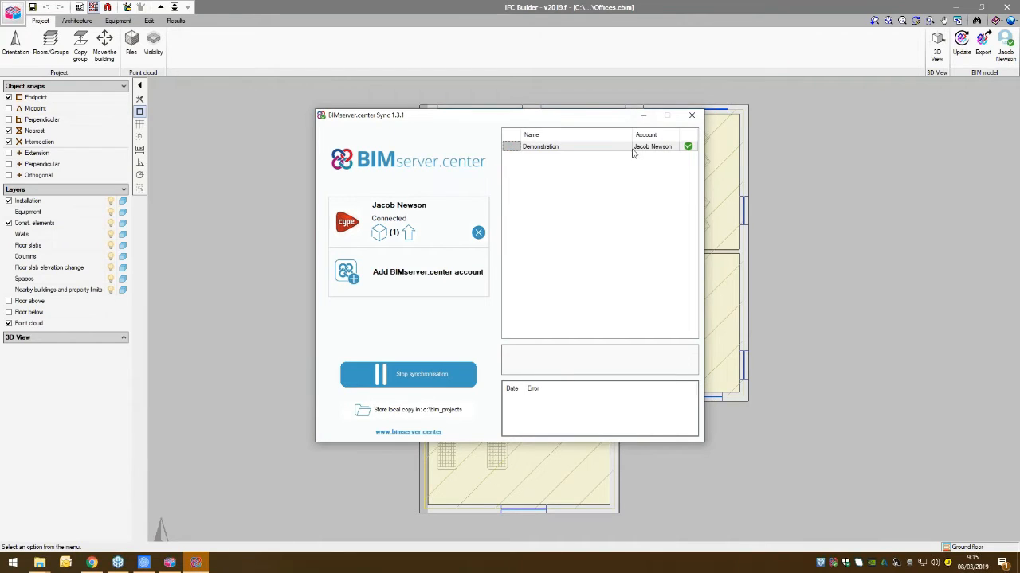
{"action": "left_click", "coordinate": [642, 116]}
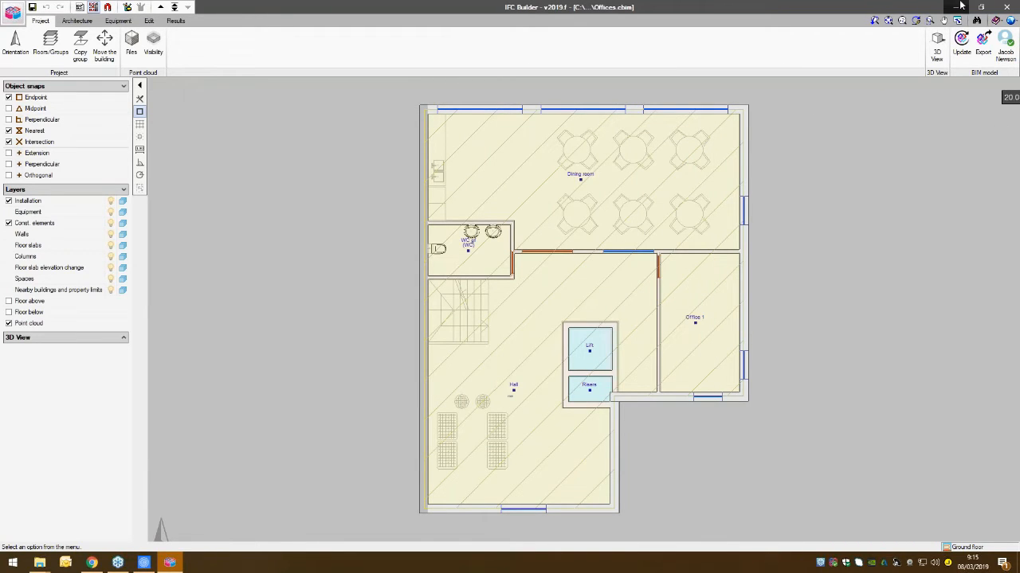
{"action": "left_click", "coordinate": [959, 6]}
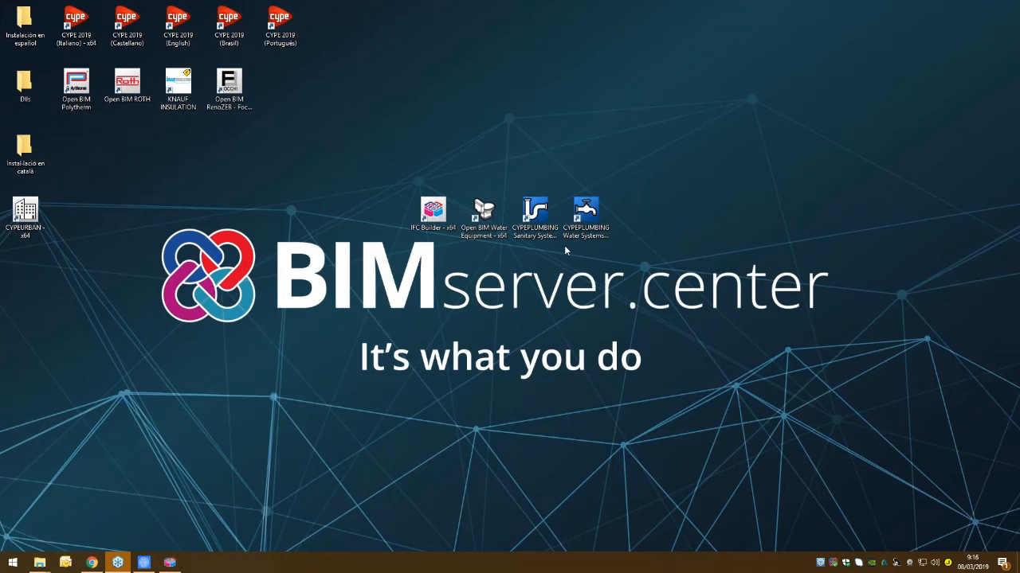
- Switch to the browser, look through the CYPEPLUMBING playlist on CYPE Software's YouTube channel, and return to the desktop
{"action": "left_click", "coordinate": [92, 562]}
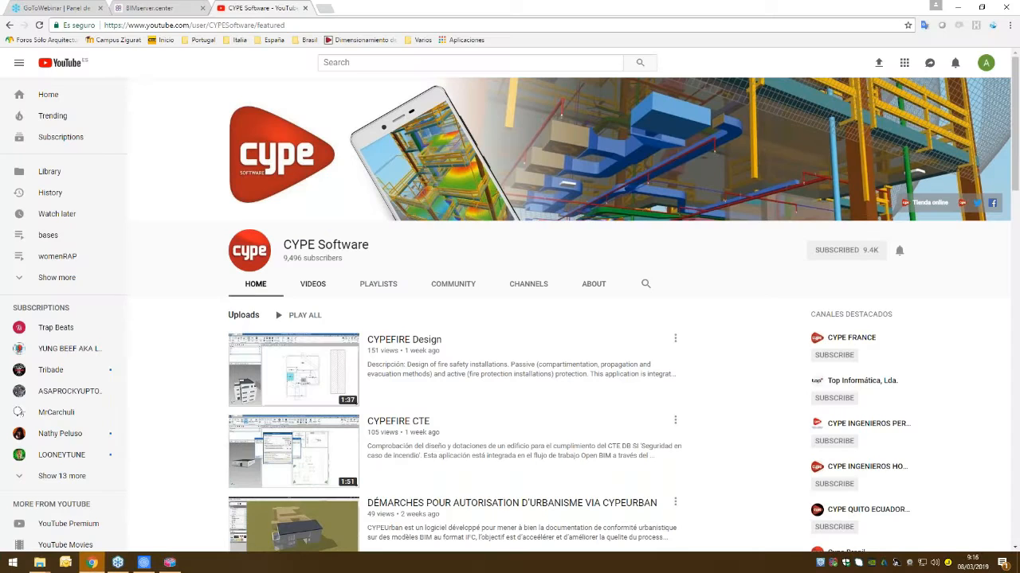
{"action": "scroll", "coordinate": [349, 400], "scroll_direction": "down", "scroll_amount": 1}
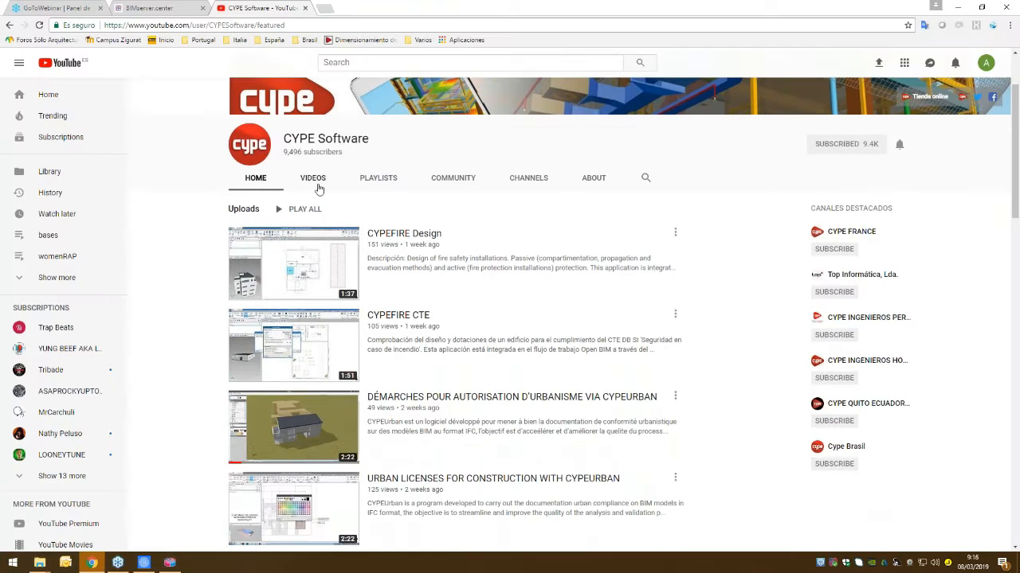
{"action": "left_click", "coordinate": [364, 180]}
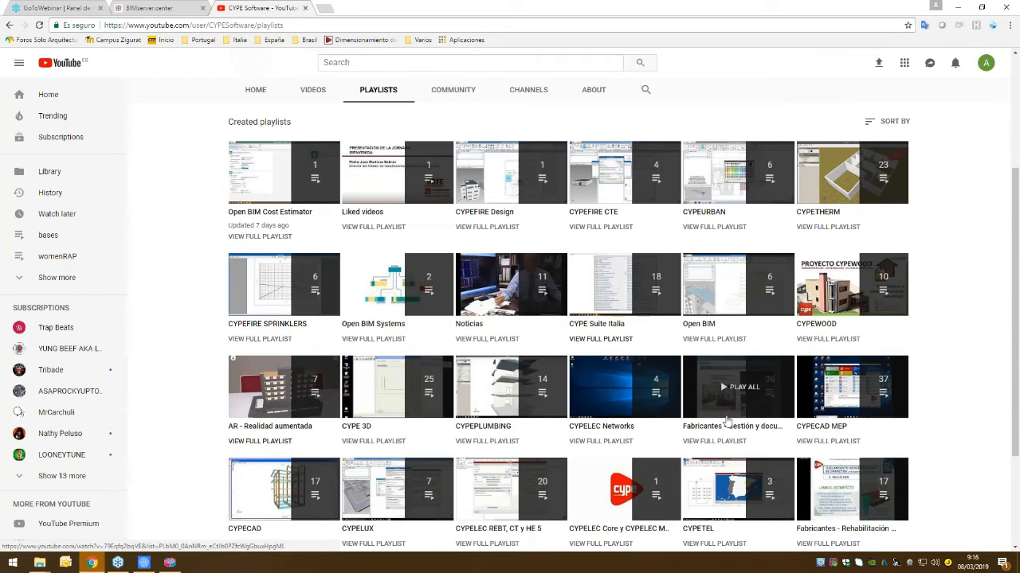
{"action": "left_click", "coordinate": [492, 432]}
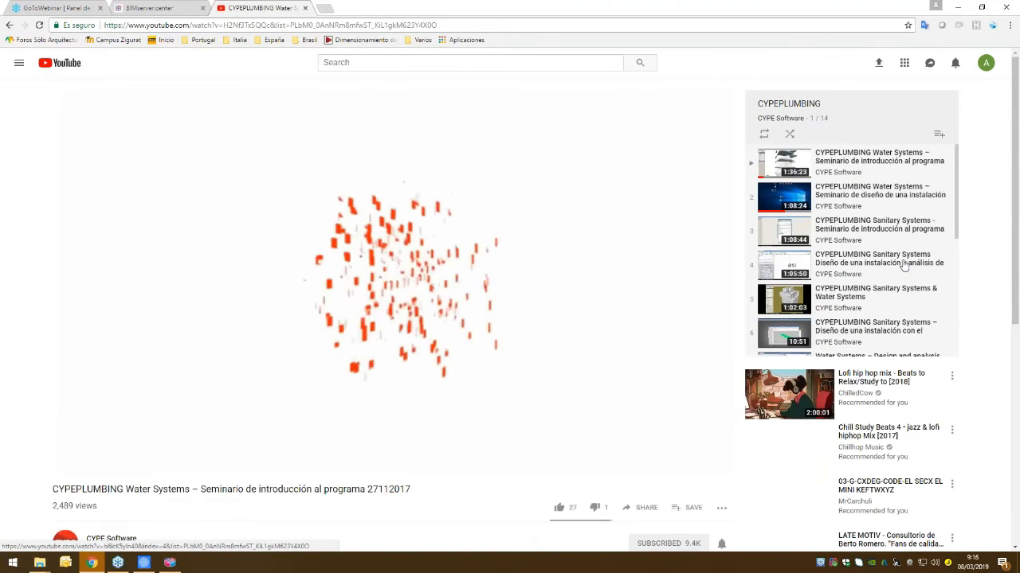
{"action": "left_click_drag", "start_coordinate": [957, 216], "coordinate": [959, 336]}
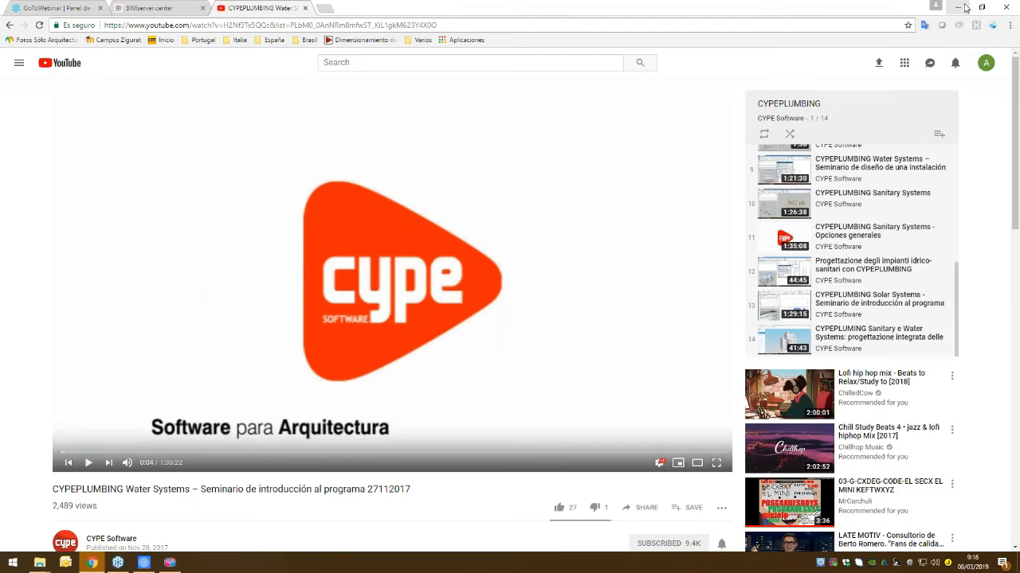
{"action": "left_click", "coordinate": [162, 4]}
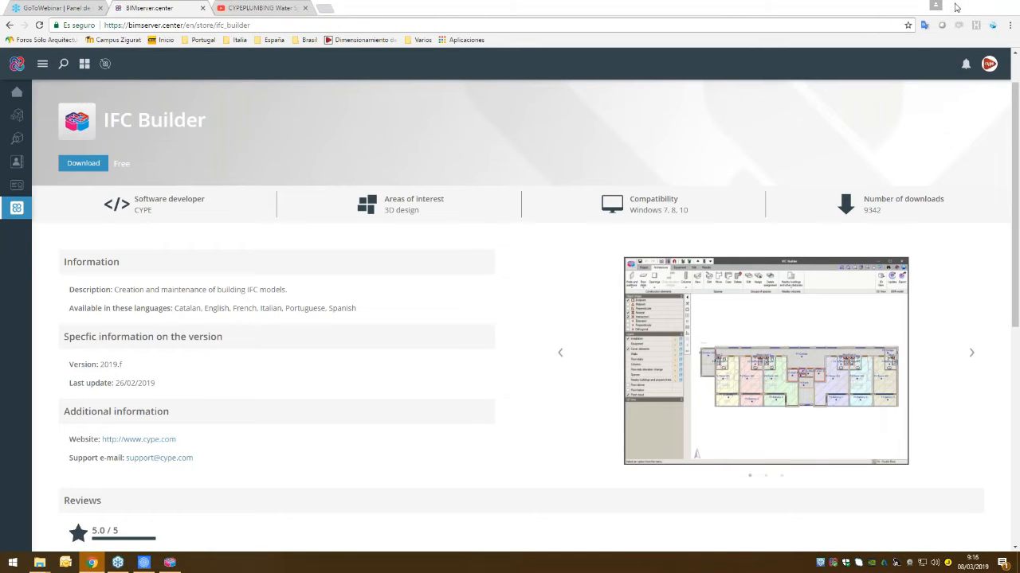
{"action": "left_click", "coordinate": [956, 7]}
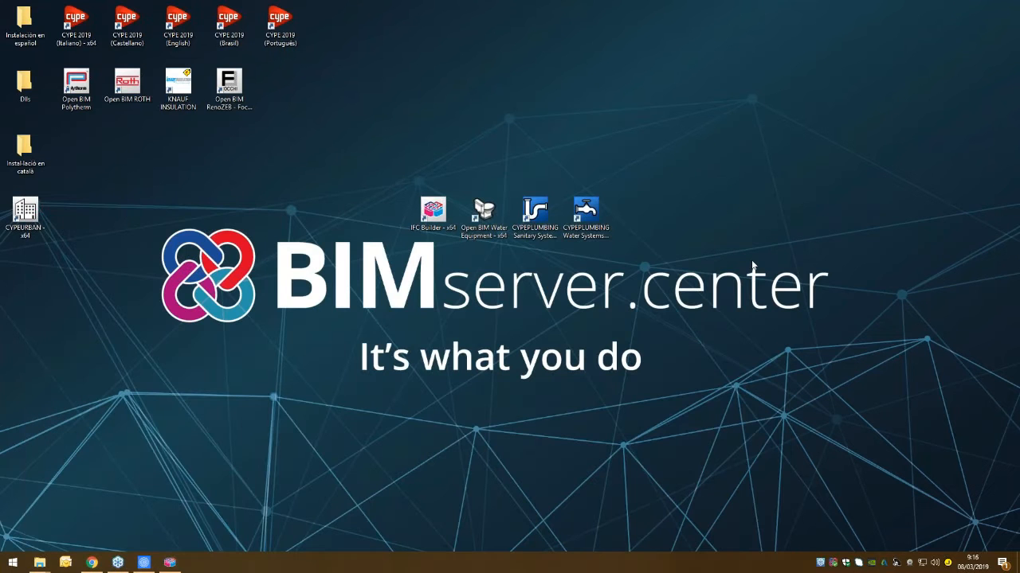
- Launch Open BIM Water Equipment from the desktop and create a new project file named Water equipment
{"action": "left_click", "coordinate": [486, 211]}
{"action": "double_click", "coordinate": [484, 210]}
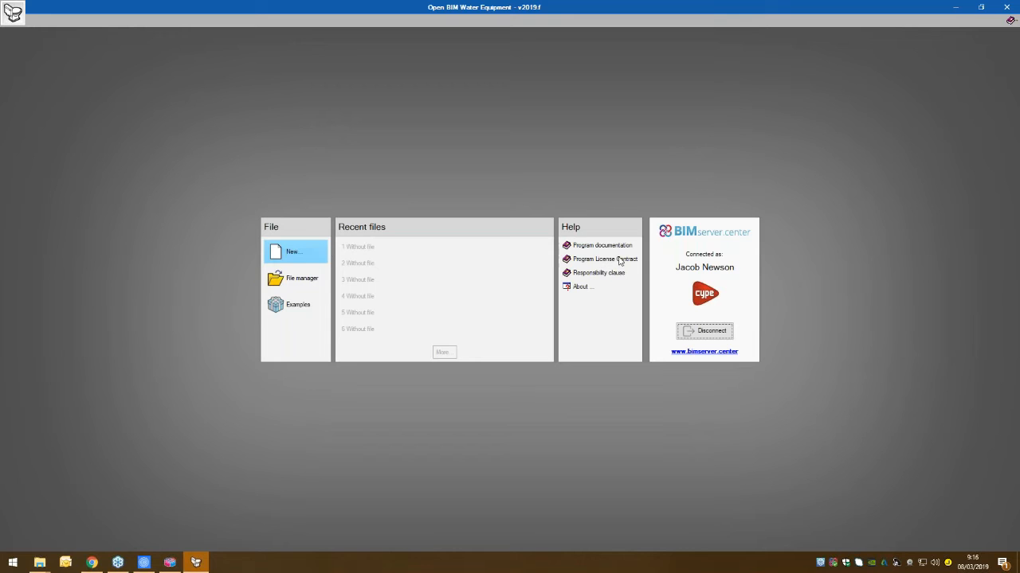
{"action": "left_click", "coordinate": [309, 251]}
{"action": "type", "text": "Water equipment"}
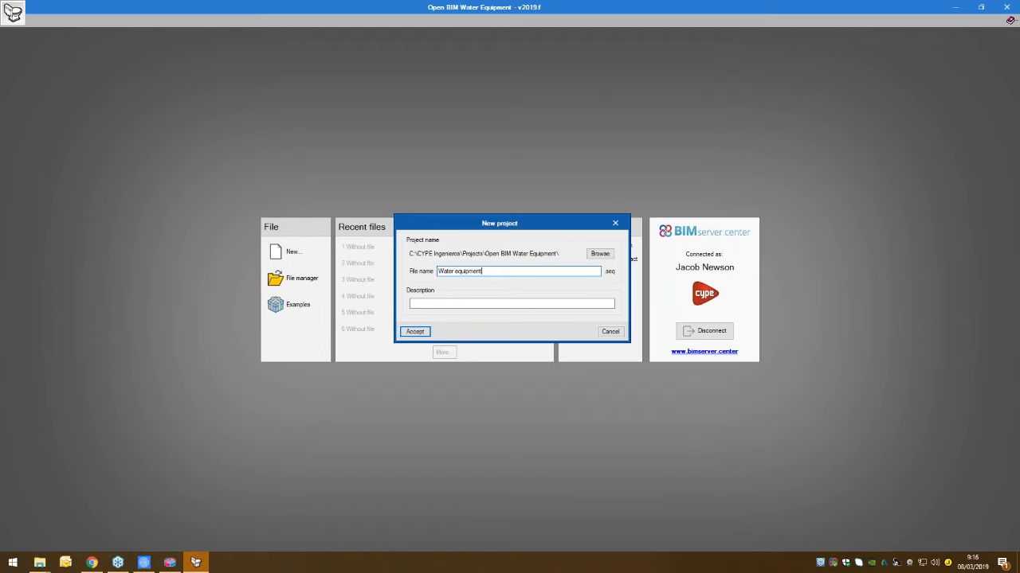
{"action": "left_click", "coordinate": [415, 331]}
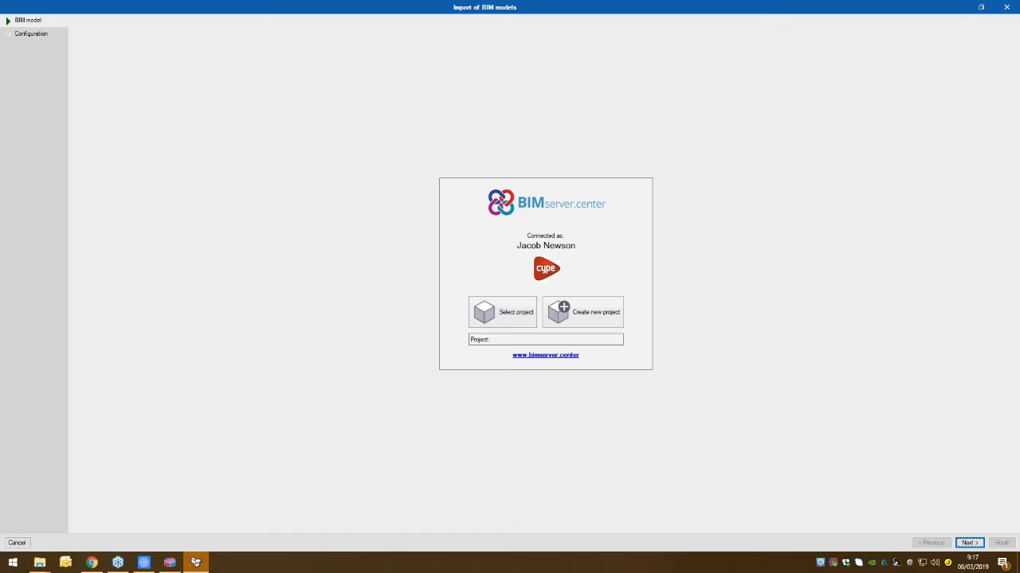
- Link the new file to the Demonstration project on BIMserver.center and select its Offices Architectural Model for import
{"action": "left_click", "coordinate": [500, 328]}
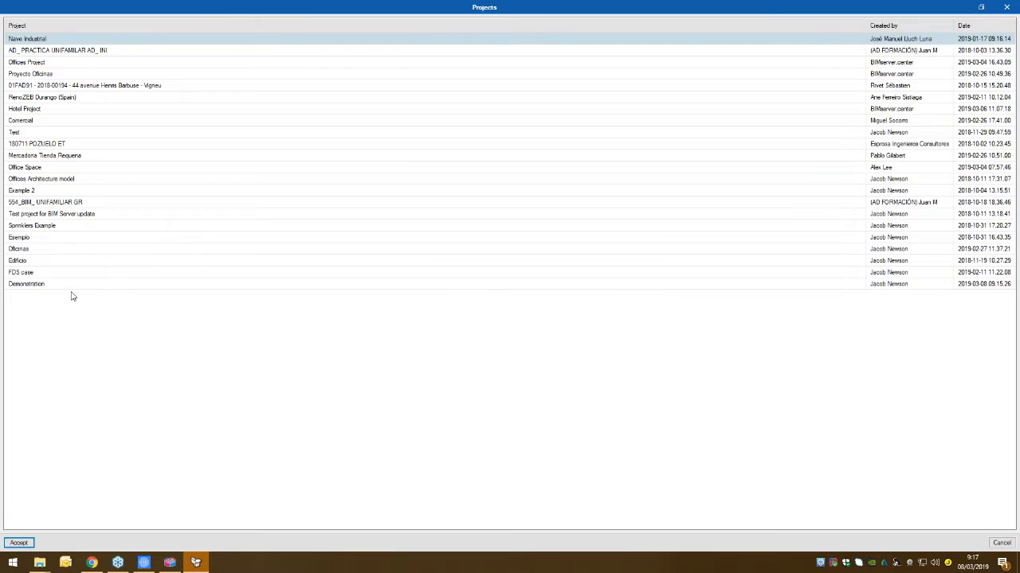
{"action": "left_click", "coordinate": [64, 285]}
{"action": "left_click", "coordinate": [24, 544]}
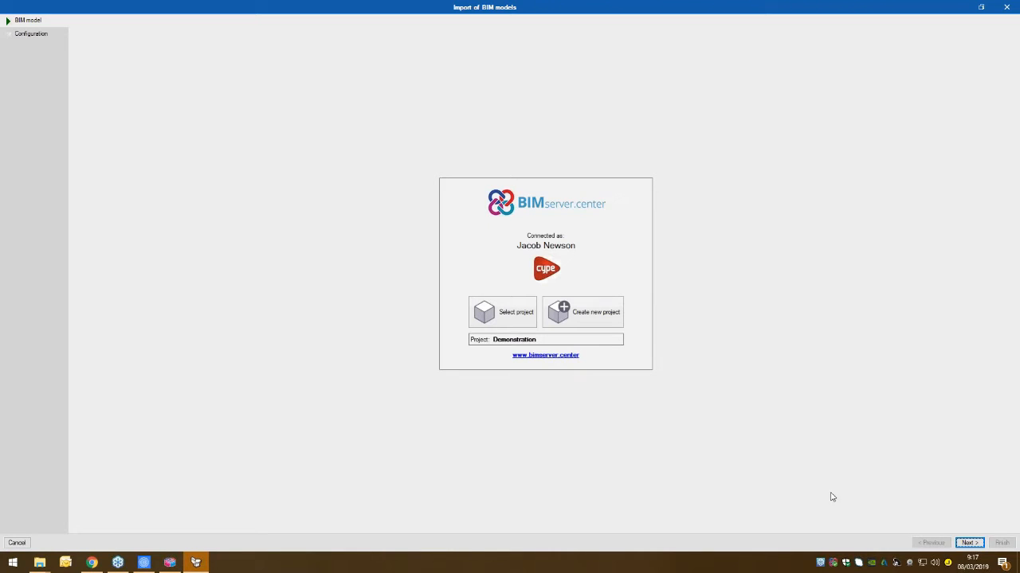
{"action": "left_click", "coordinate": [969, 543]}
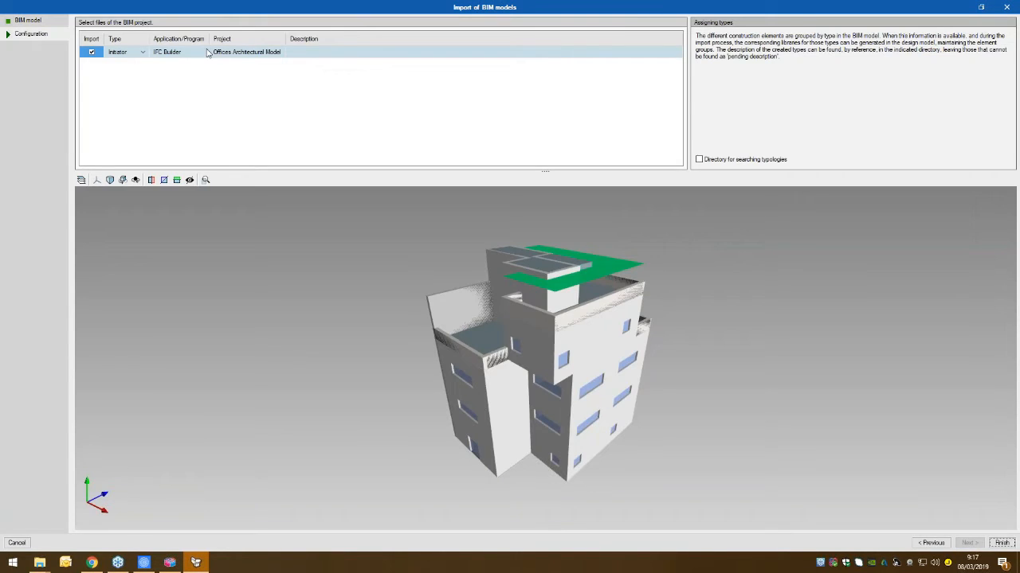
{"action": "left_click_drag", "start_coordinate": [255, 277], "coordinate": [320, 375]}
{"action": "left_click", "coordinate": [1003, 547]}
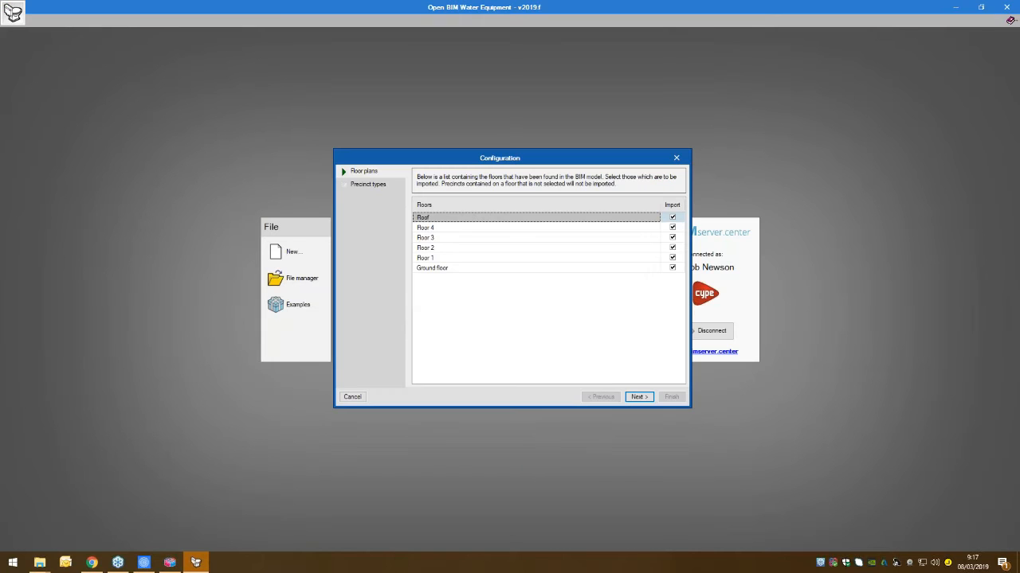
- Import all floors from Ground floor to Roof with every precinct type, and close the import results
{"action": "left_click", "coordinate": [639, 397]}
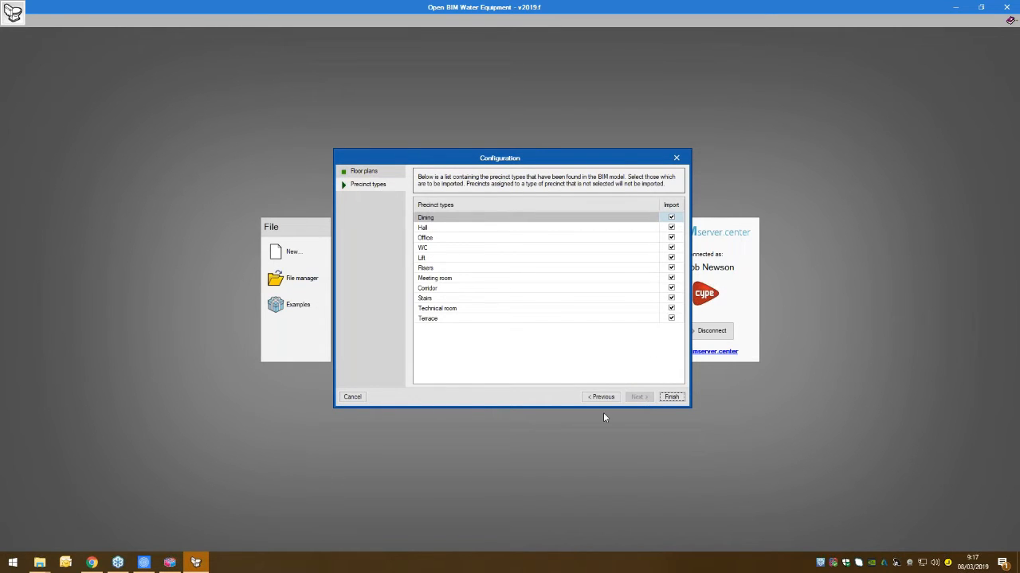
{"action": "left_click", "coordinate": [672, 397]}
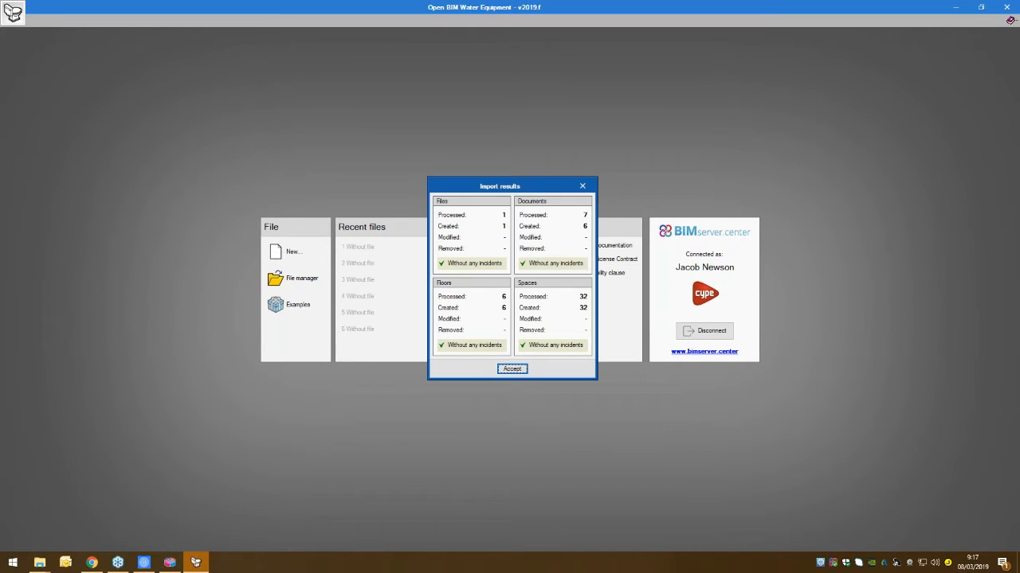
{"action": "key", "text": "Return"}
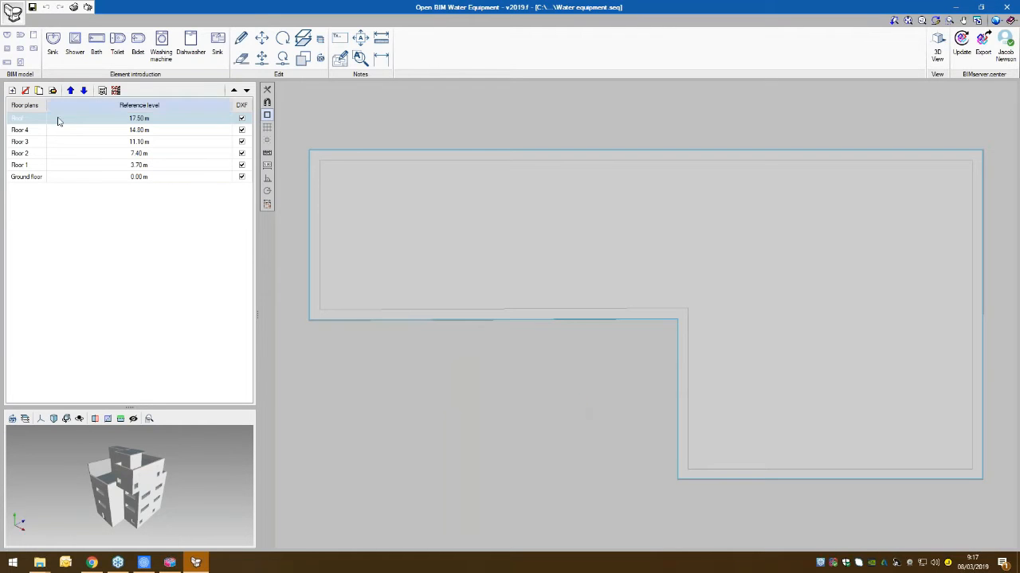
- Look through the imported floor plans from Floor 4 downwards and open the Ground floor plan
{"action": "left_click", "coordinate": [58, 131]}
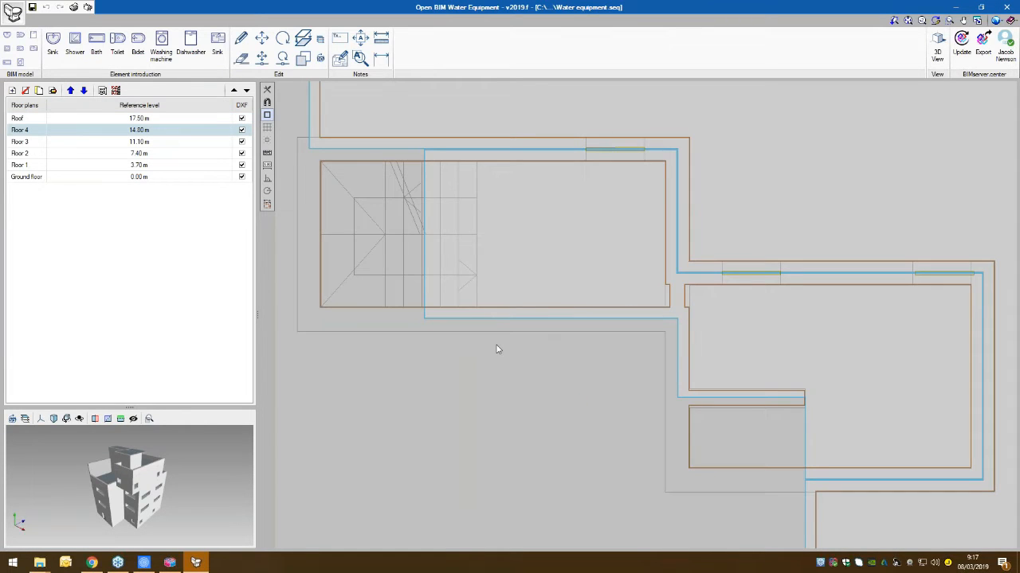
{"action": "scroll", "coordinate": [496, 349], "scroll_direction": "down", "scroll_amount": 5}
{"action": "left_click", "coordinate": [136, 153]}
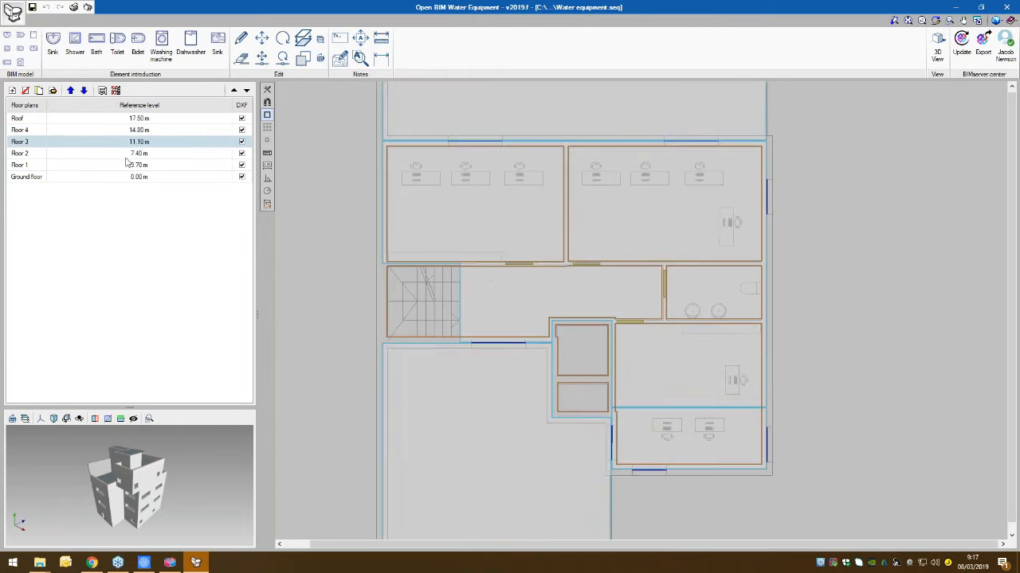
{"action": "left_click", "coordinate": [83, 167]}
{"action": "left_click", "coordinate": [83, 177]}
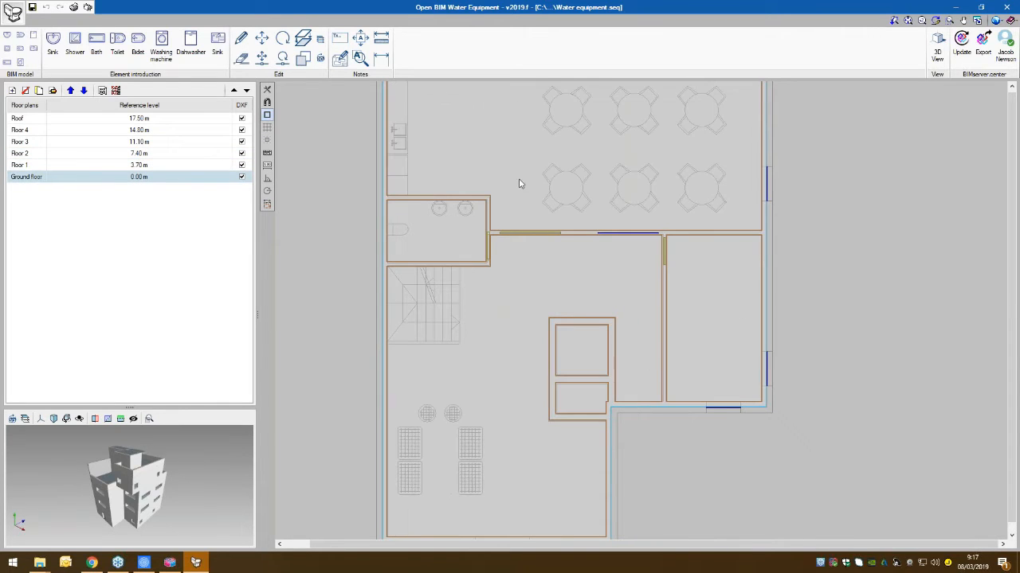
{"action": "scroll", "coordinate": [511, 208], "scroll_direction": "down", "scroll_amount": 1}
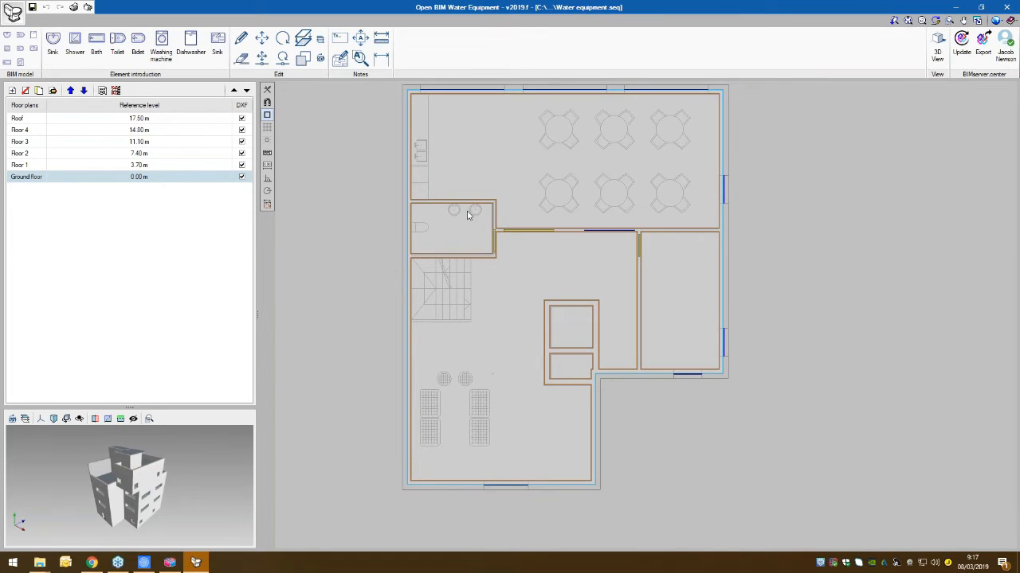
- Place an Exempt toilet against the wall of the ground-floor WC, over the toilet outline in the background drawing
{"action": "scroll", "coordinate": [434, 231], "scroll_direction": "up", "scroll_amount": 4}
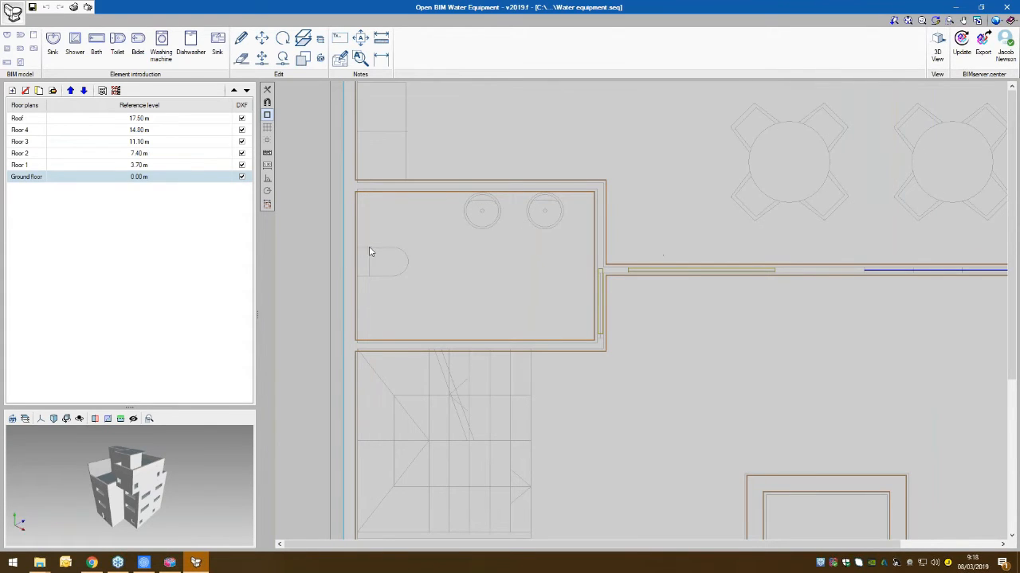
{"action": "middle_click_drag", "start_coordinate": [393, 250], "coordinate": [432, 276]}
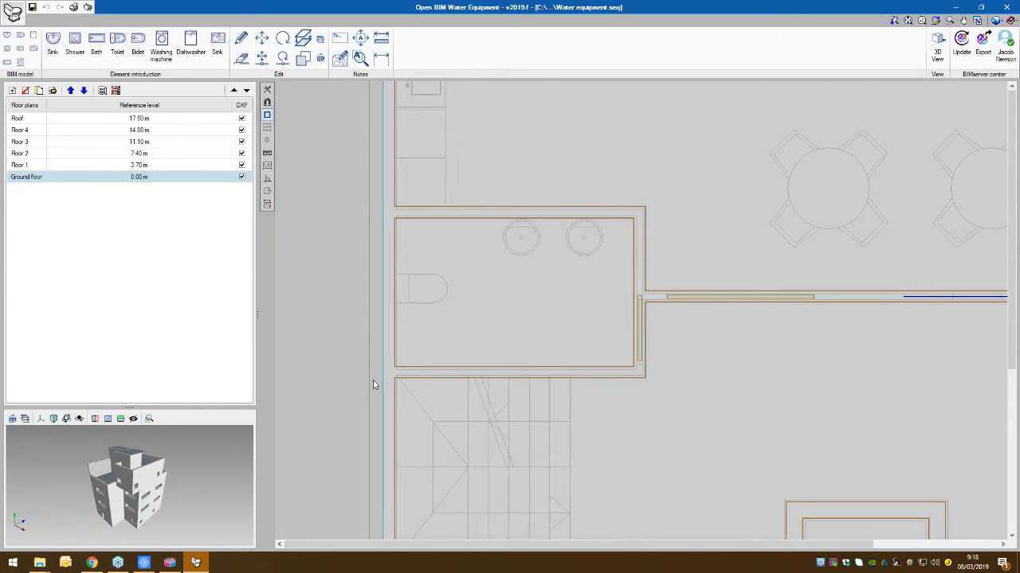
{"action": "left_click", "coordinate": [117, 43]}
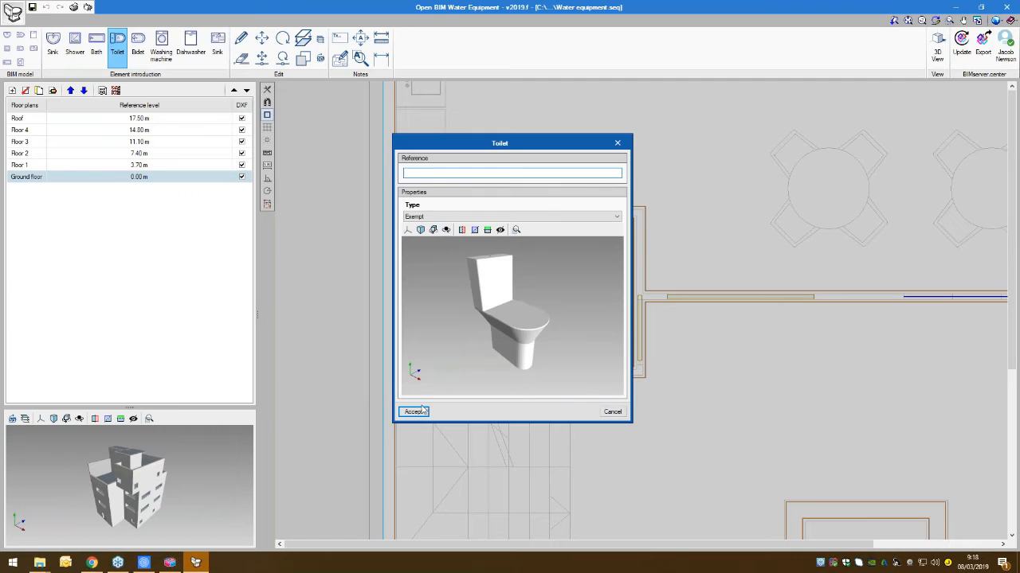
{"action": "left_click", "coordinate": [422, 411]}
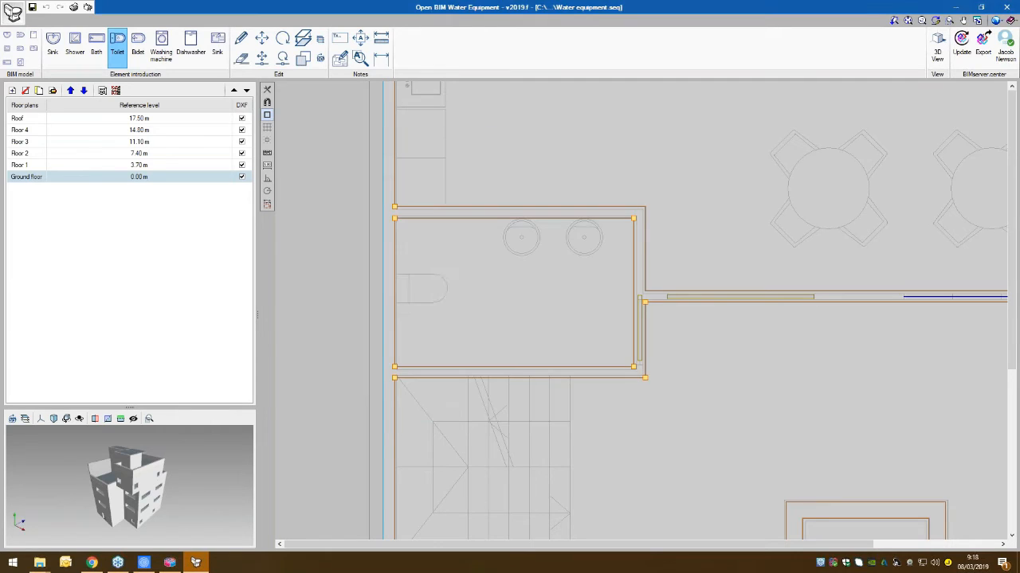
{"action": "left_click", "coordinate": [396, 287]}
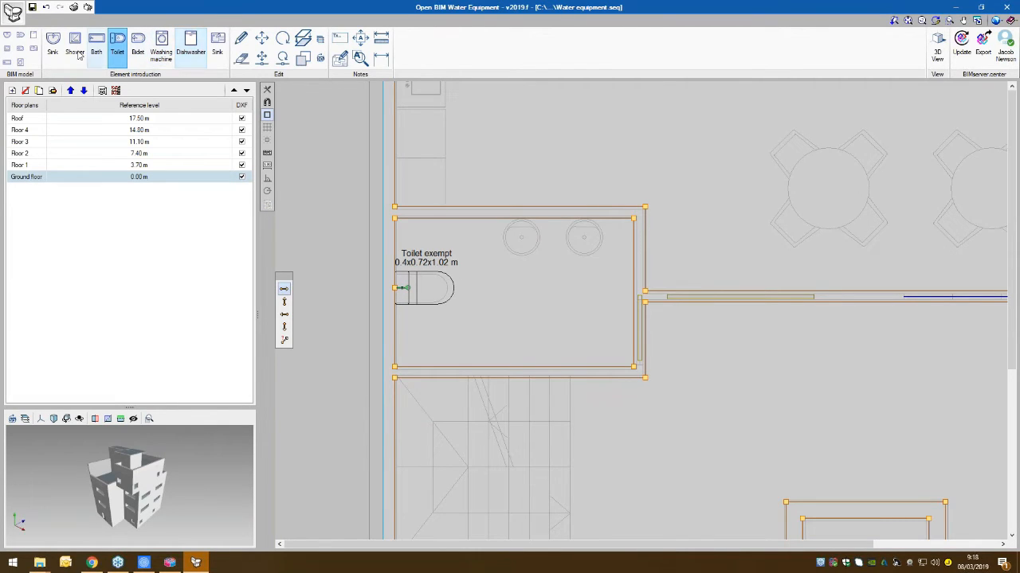
- Define a Circular sink with dimensions 510x510x153, no accessories and Single lever tapware
{"action": "left_click", "coordinate": [53, 44]}
{"action": "left_click", "coordinate": [420, 206]}
{"action": "left_click", "coordinate": [420, 216]}
{"action": "left_click", "coordinate": [429, 227]}
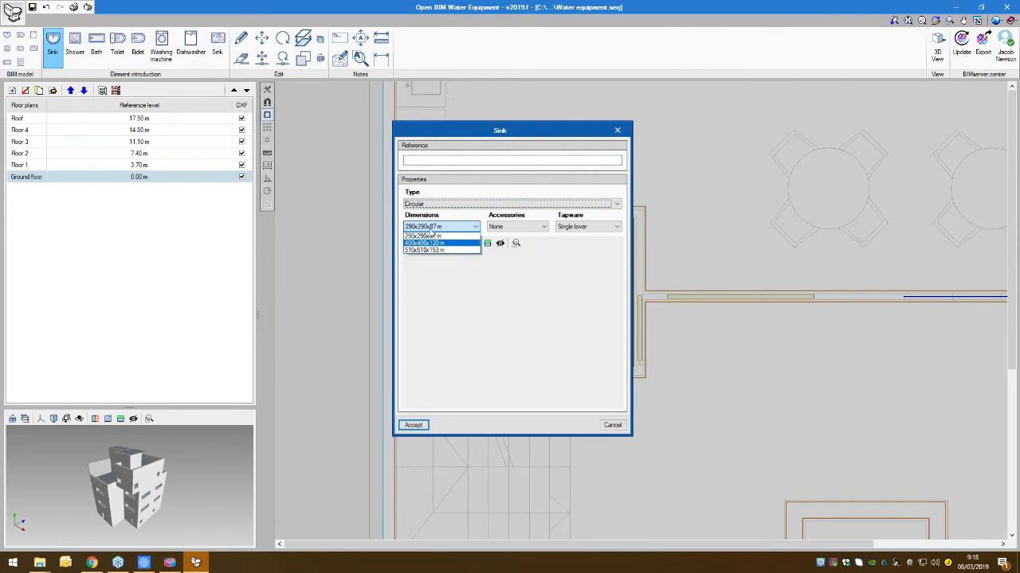
{"action": "left_click", "coordinate": [429, 249]}
{"action": "left_click", "coordinate": [413, 425]}
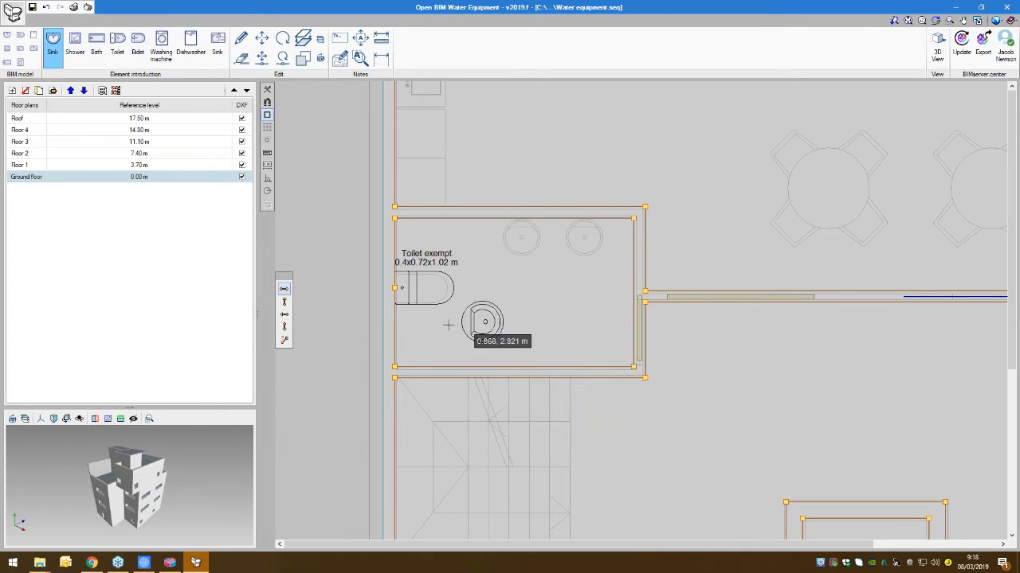
- Orient the sink to the WC's upper wall, place two over the drawn basin outlines, and leave the Sink command
{"action": "left_click", "coordinate": [283, 327]}
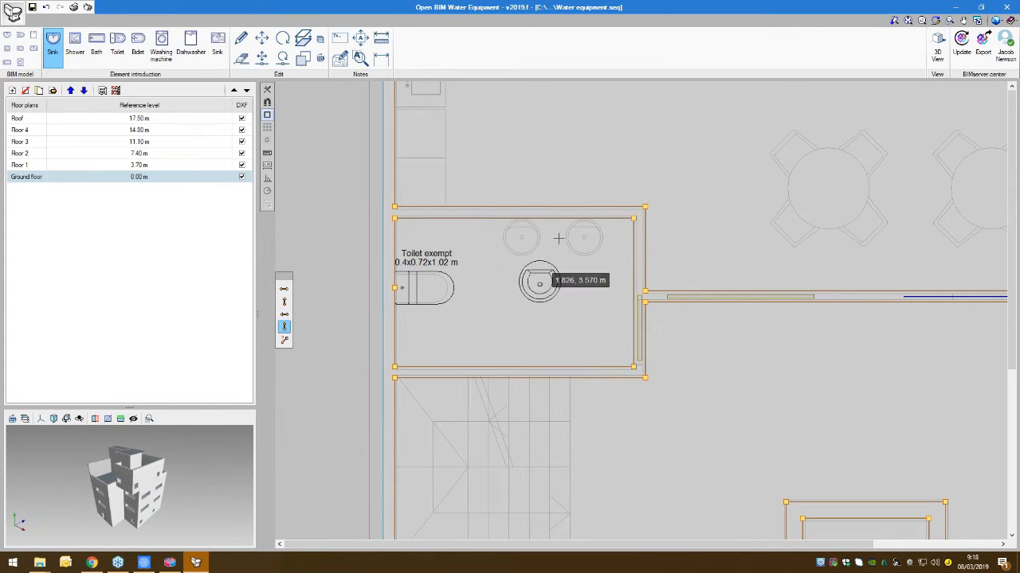
{"action": "left_click", "coordinate": [585, 218]}
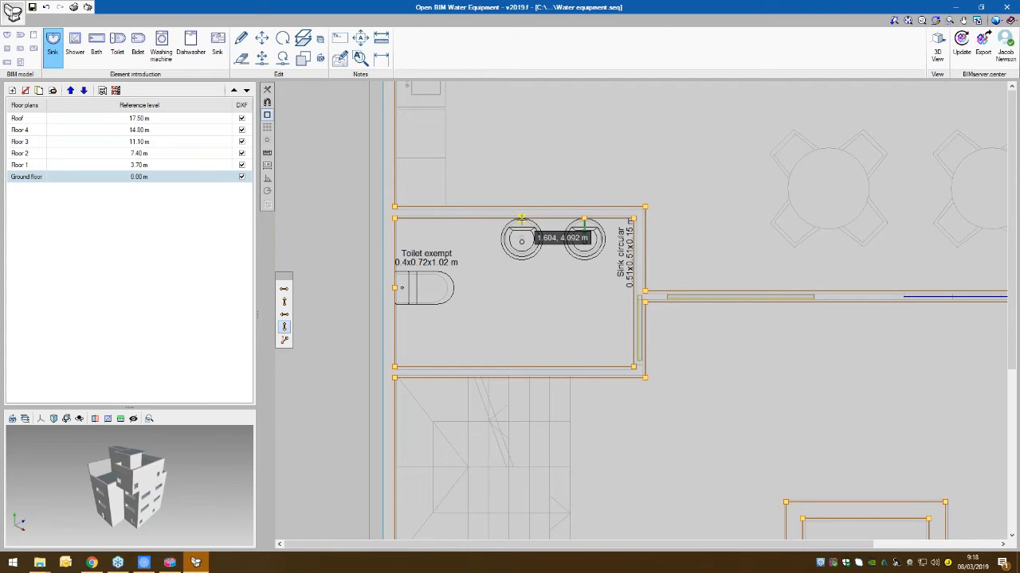
{"action": "left_click", "coordinate": [521, 239]}
{"action": "key", "text": "Escape"}
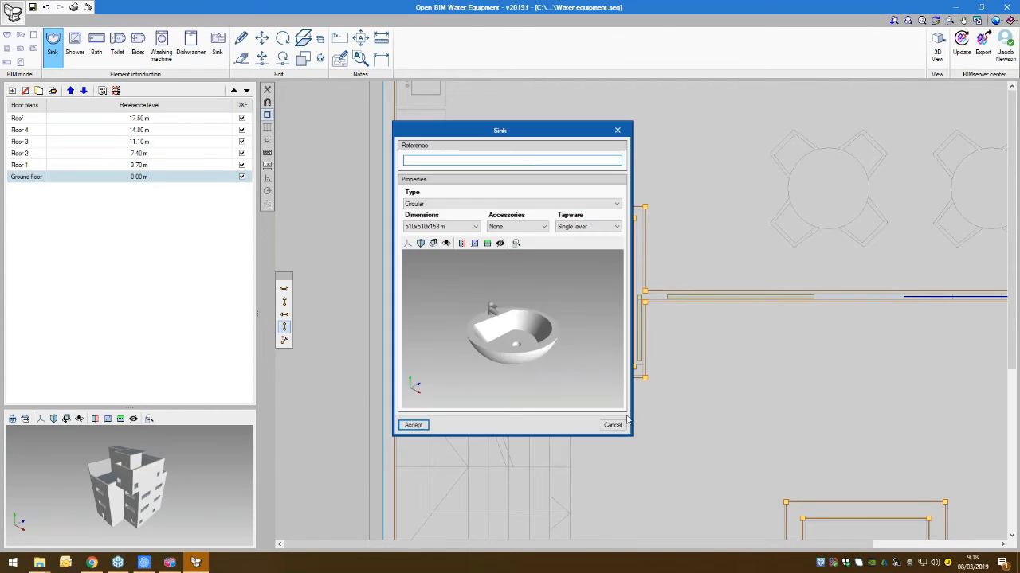
{"action": "left_click", "coordinate": [615, 424]}
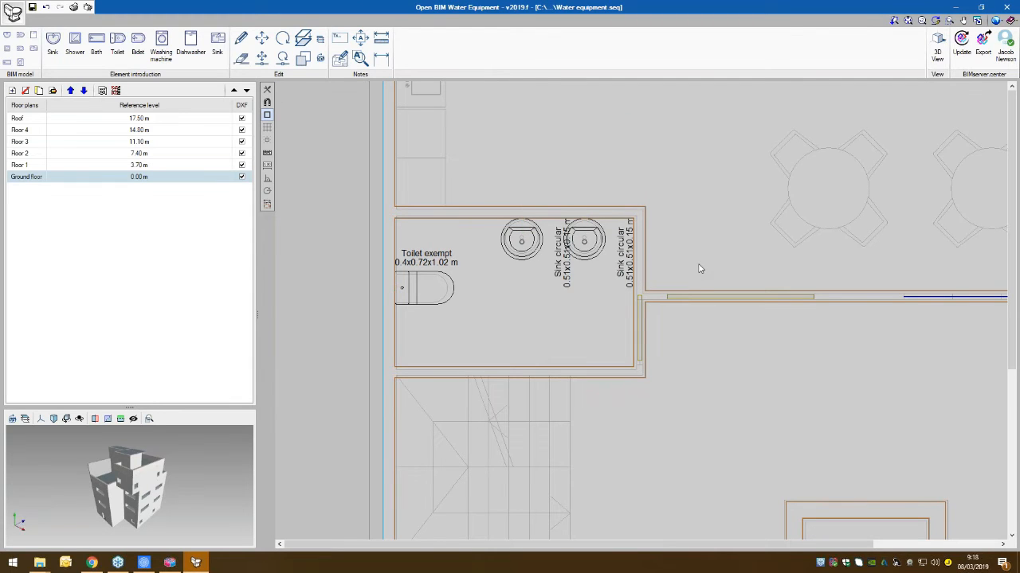
- Open the 3D view full screen and make the Offices Architectural Model semi-transparent
{"action": "scroll", "coordinate": [698, 266], "scroll_direction": "down", "scroll_amount": 1}
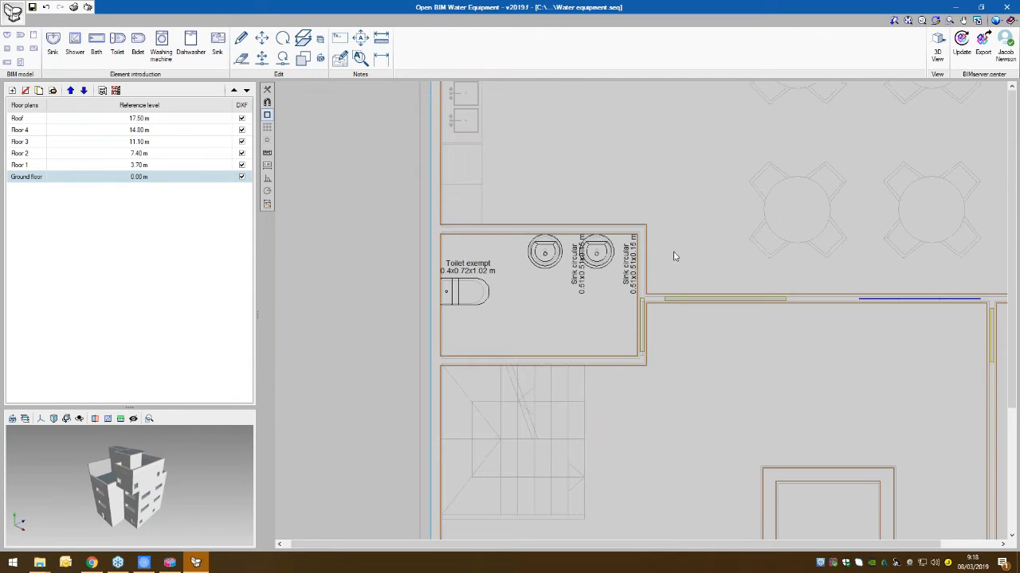
{"action": "left_click", "coordinate": [936, 48]}
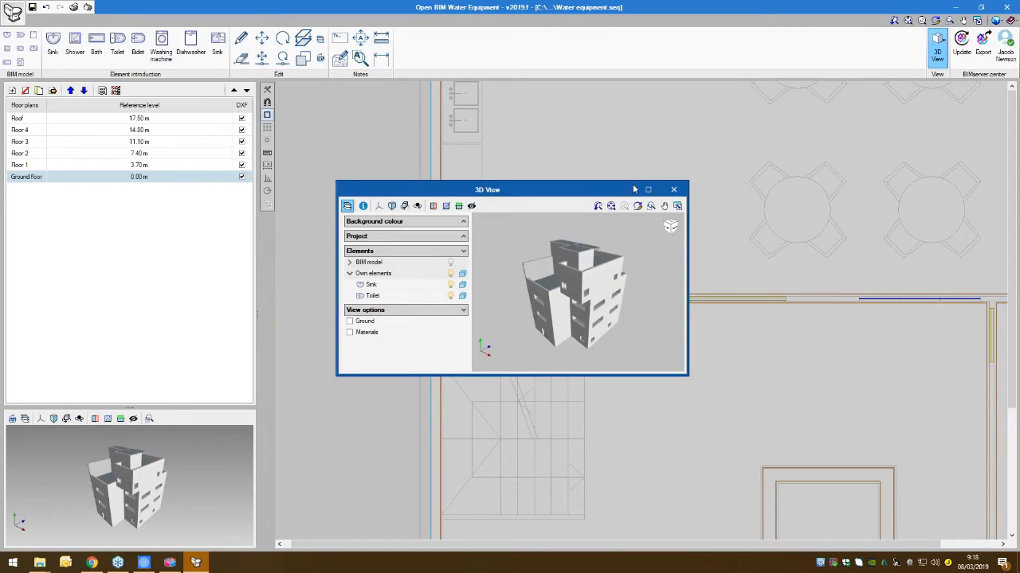
{"action": "left_click", "coordinate": [645, 190]}
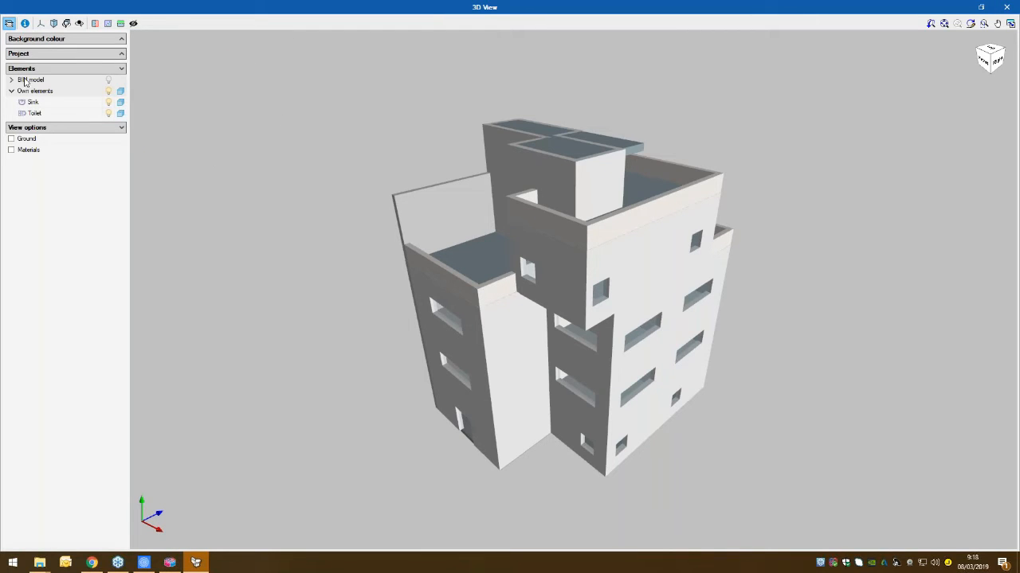
{"action": "left_click", "coordinate": [11, 80]}
{"action": "left_click", "coordinate": [121, 92]}
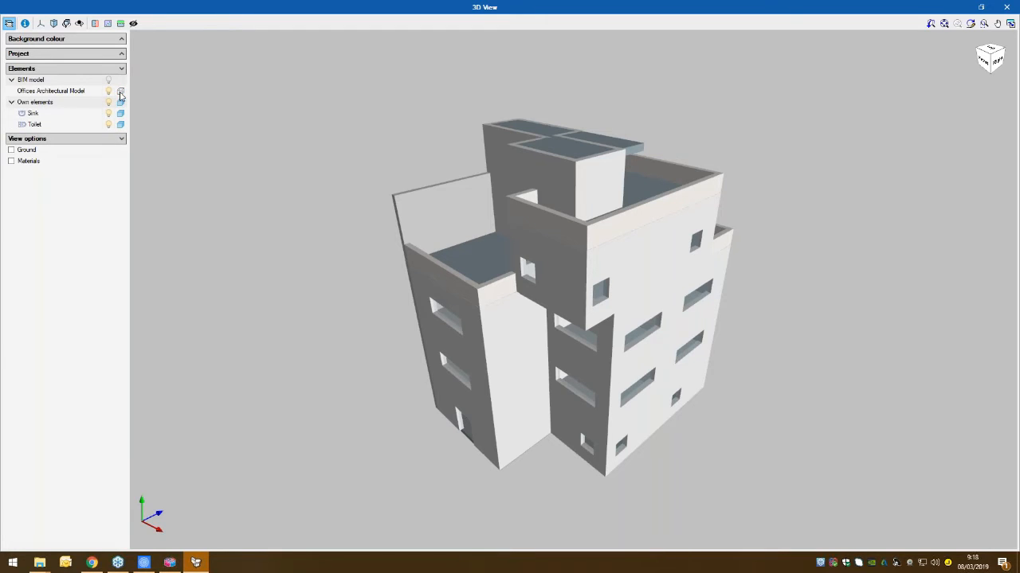
{"action": "left_click", "coordinate": [121, 93]}
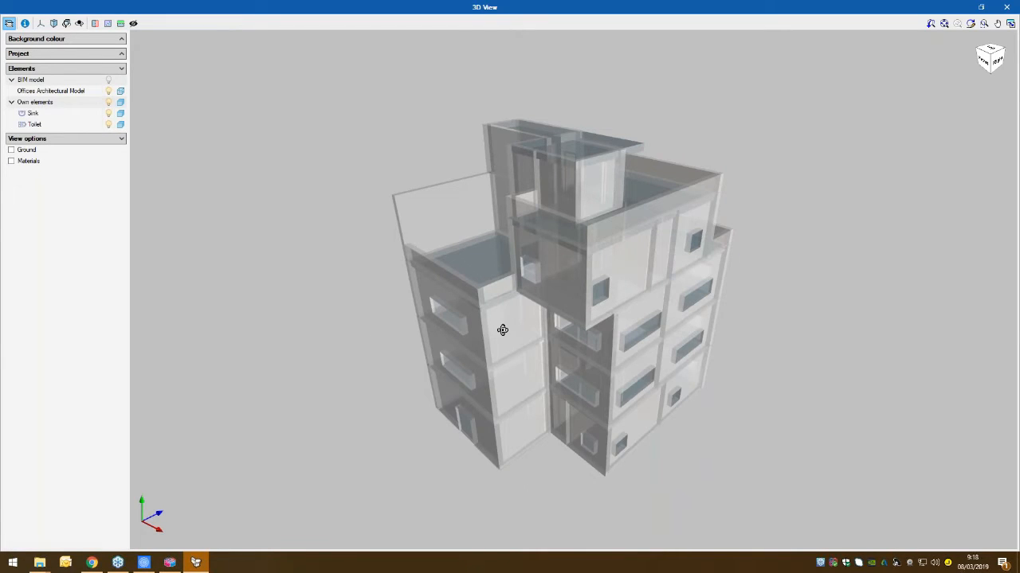
- Examine the toilet and two sinks inside the building from several angles, and close the 3D view
{"action": "middle_click_drag", "start_coordinate": [503, 329], "coordinate": [538, 348]}
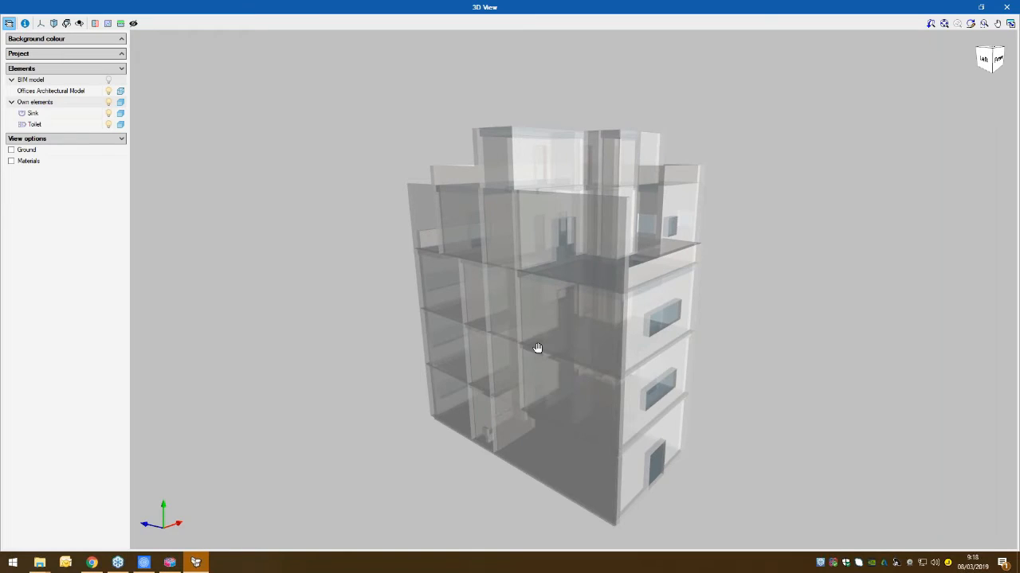
{"action": "scroll", "coordinate": [537, 348], "scroll_direction": "up", "scroll_amount": 10}
{"action": "middle_click_drag", "start_coordinate": [472, 377], "coordinate": [649, 385]}
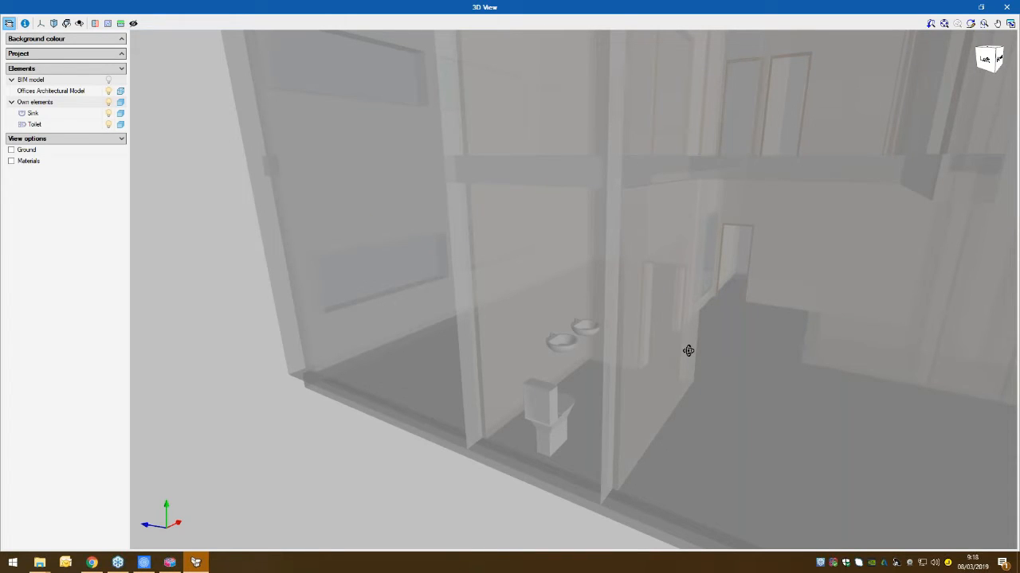
{"action": "middle_click_drag", "start_coordinate": [688, 351], "coordinate": [588, 338]}
{"action": "scroll", "coordinate": [855, 116], "scroll_direction": "down", "scroll_amount": 3}
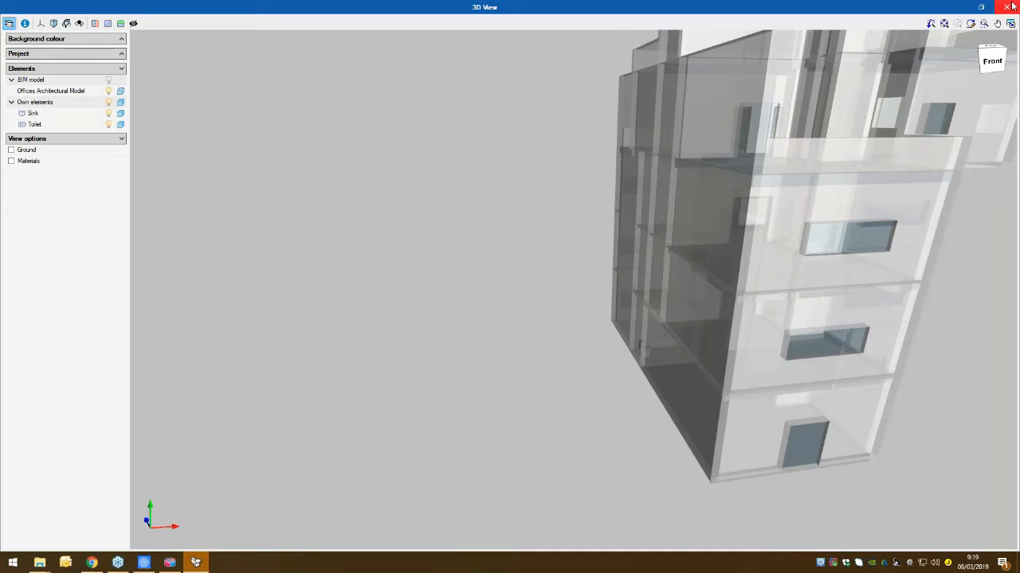
{"action": "left_click", "coordinate": [1012, 5]}
- Export the Bathroom fittings IFC file to the BIMserver.center project without drawings, and minimize the program to the desktop
{"action": "left_click", "coordinate": [983, 46]}
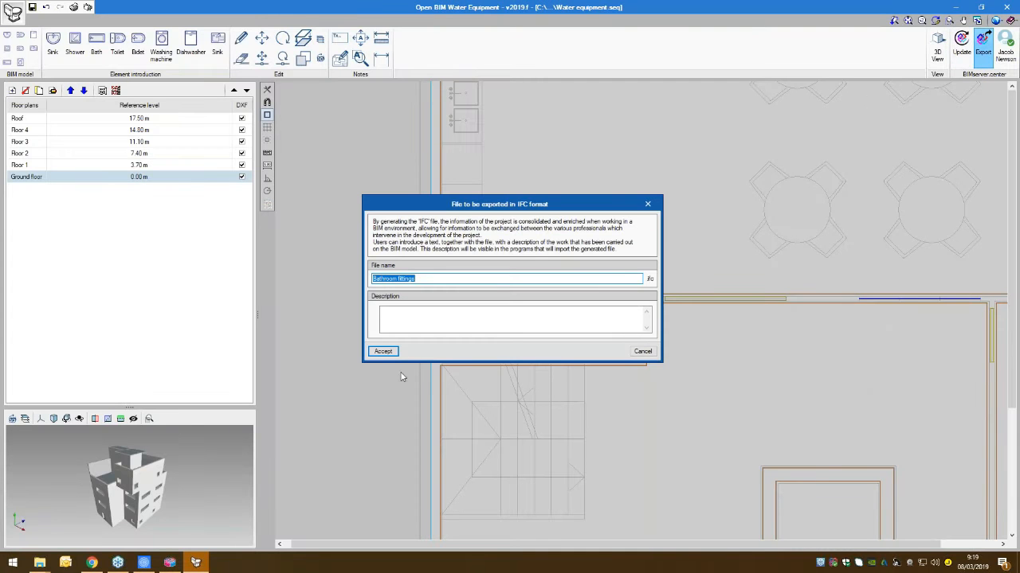
{"action": "left_click", "coordinate": [383, 352]}
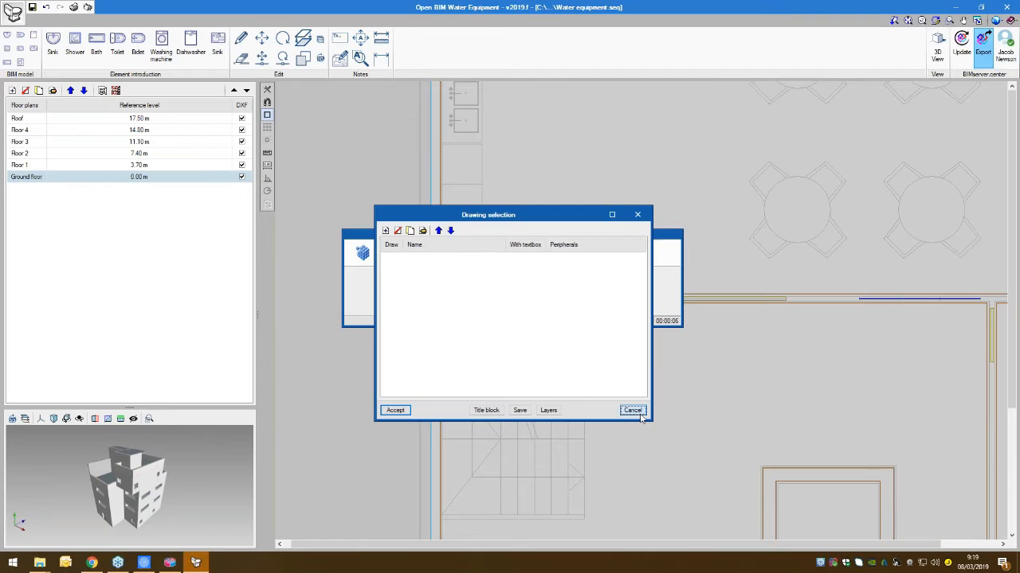
{"action": "left_click", "coordinate": [633, 410]}
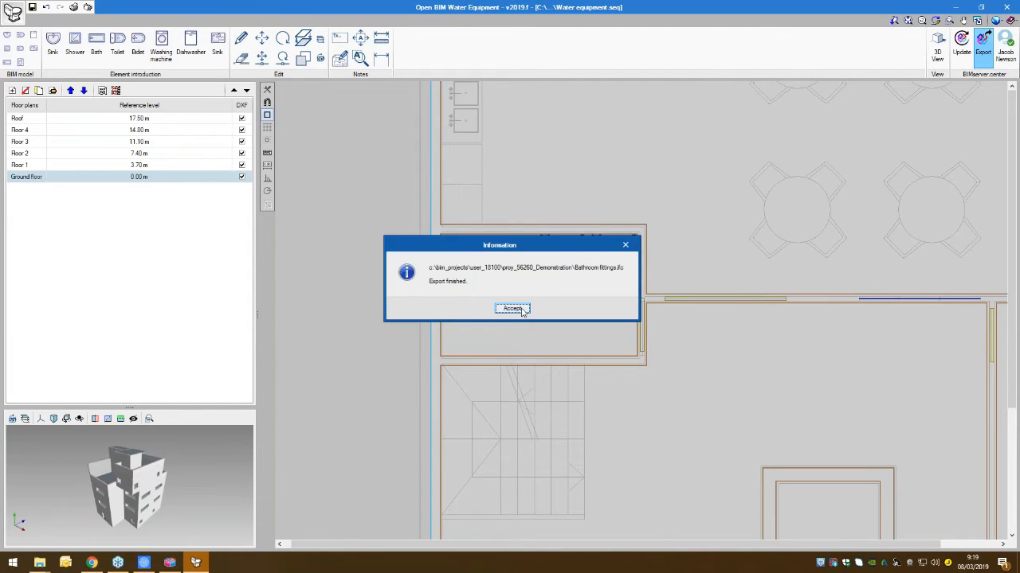
{"action": "left_click", "coordinate": [512, 308]}
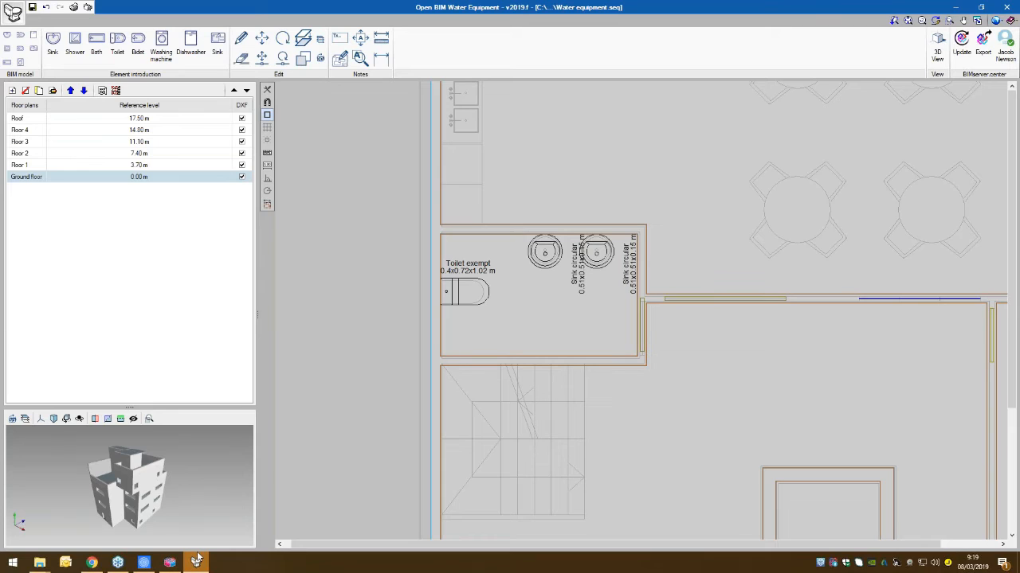
{"action": "mouse_move", "coordinate": [197, 560]}
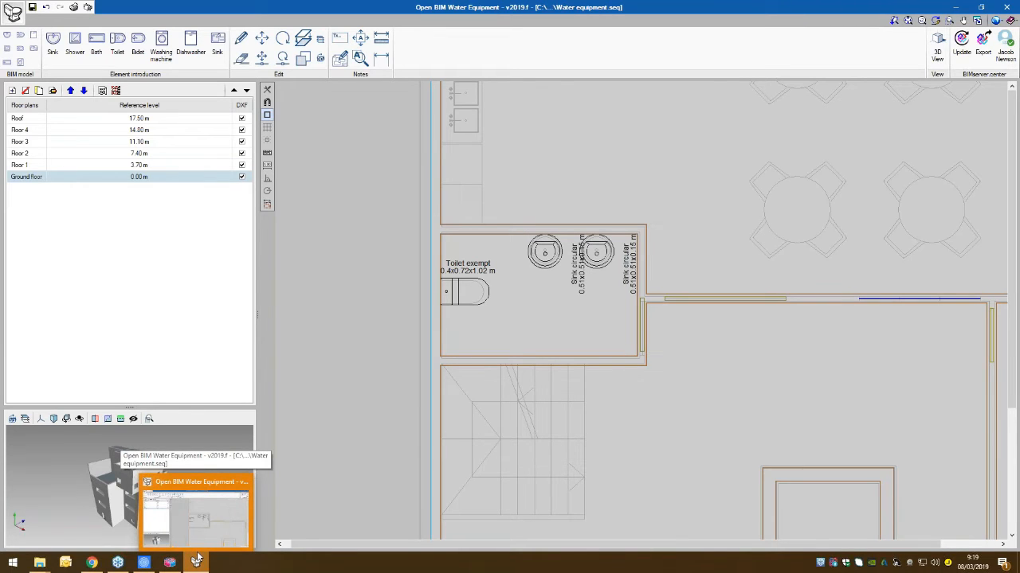
{"action": "left_click", "coordinate": [961, 7]}
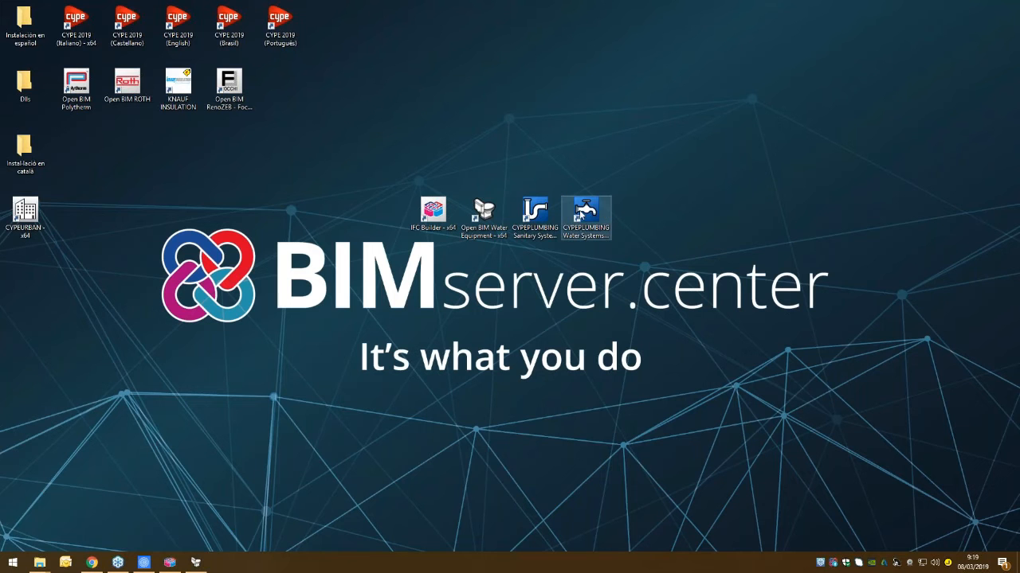
- Launch CYPEPLUMBING Water Systems from the desktop
{"action": "left_click_drag", "start_coordinate": [544, 213], "coordinate": [695, 215]}
{"action": "left_click_drag", "start_coordinate": [600, 213], "coordinate": [549, 213]}
{"action": "left_click_drag", "start_coordinate": [701, 213], "coordinate": [604, 215]}
{"action": "double_click", "coordinate": [535, 211]}
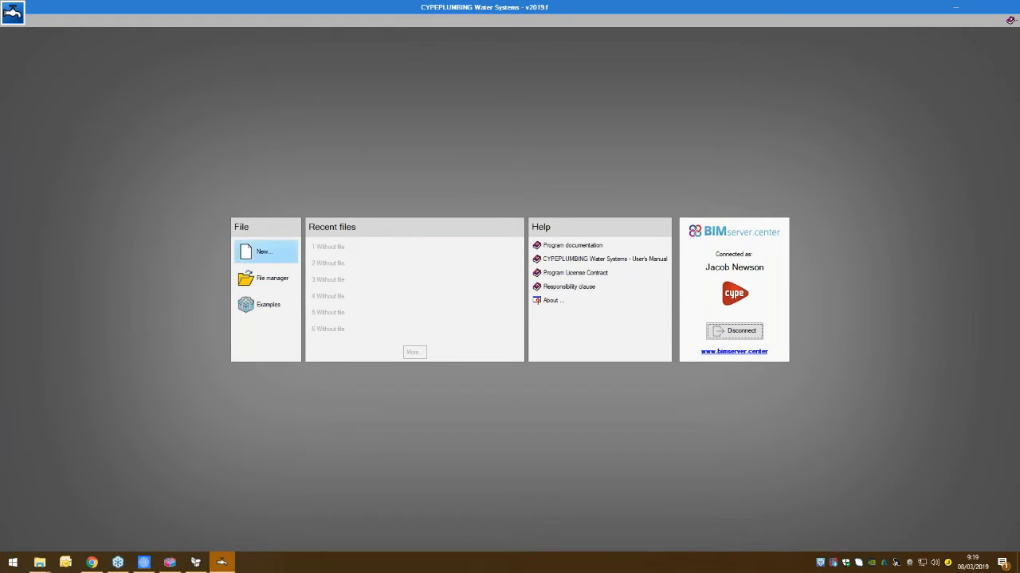
- Create a new project with the file name Water supply and accept the licence information
{"action": "left_click", "coordinate": [261, 252]}
{"action": "type", "text": "Water supply"}
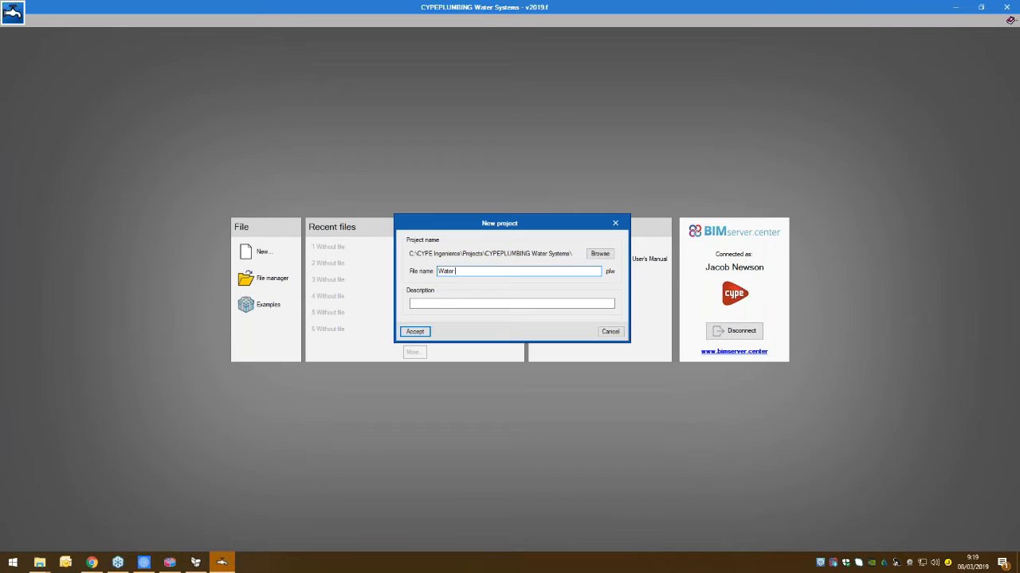
{"action": "left_click", "coordinate": [415, 331]}
{"action": "left_click", "coordinate": [503, 329]}
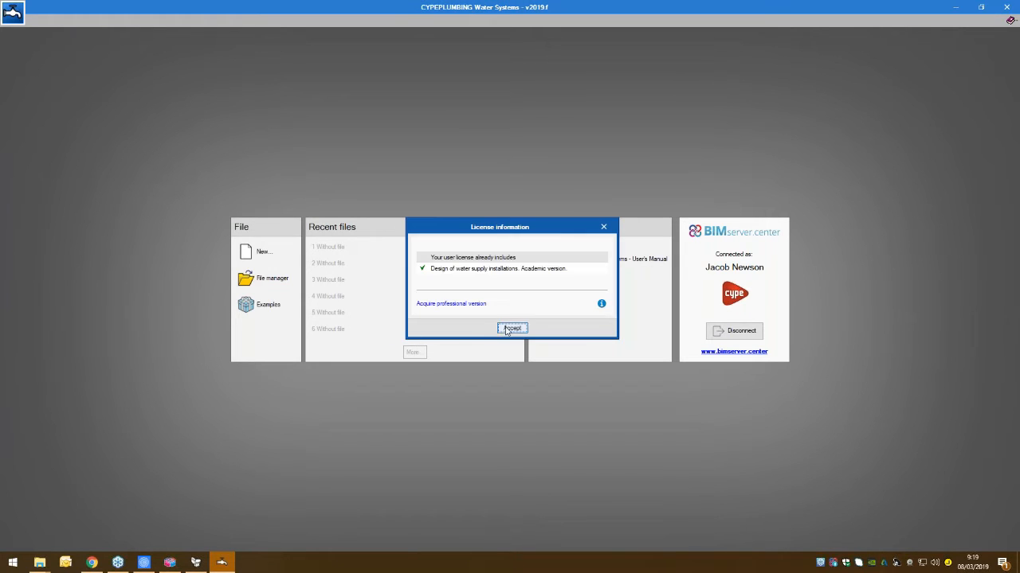
- Link the job to the Demonstration project on BIMserver.center and continue to the import configuration
{"action": "left_click", "coordinate": [478, 314]}
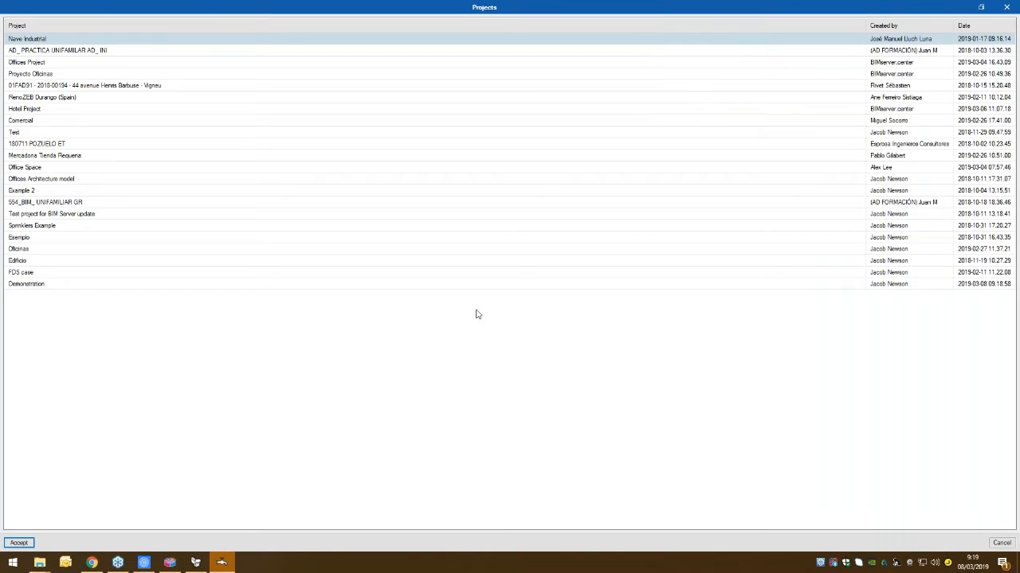
{"action": "left_click", "coordinate": [64, 285]}
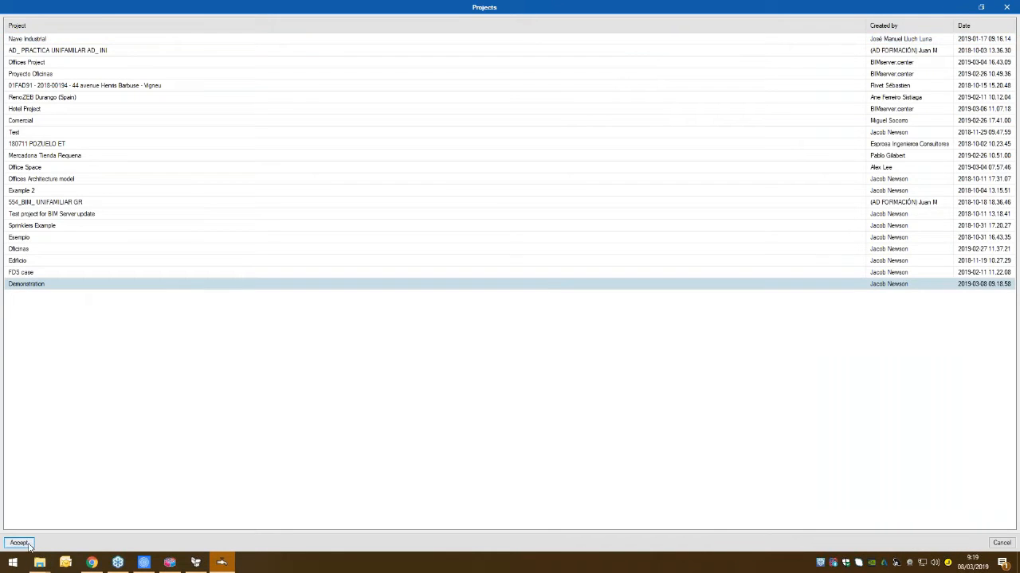
{"action": "left_click", "coordinate": [19, 542]}
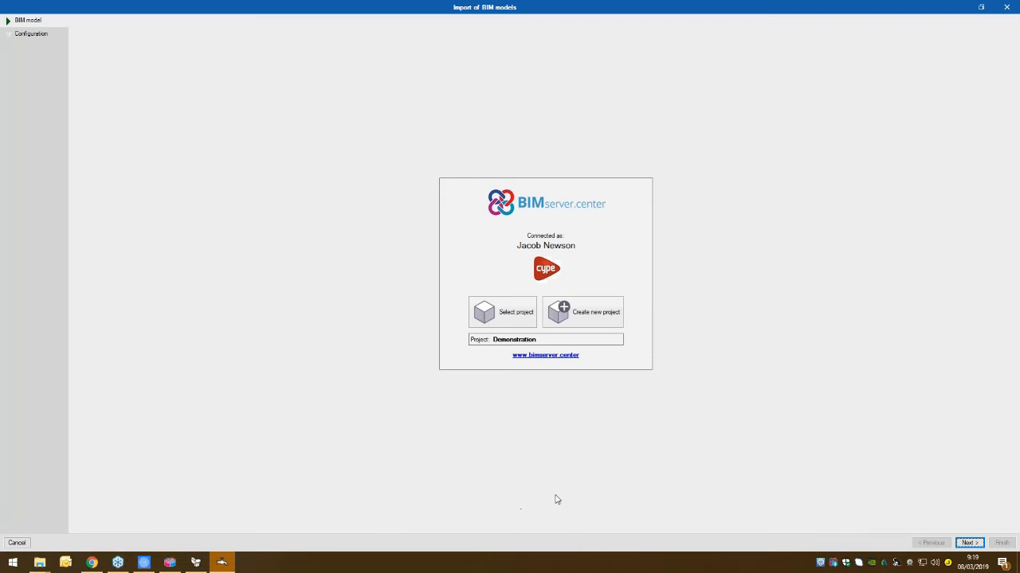
{"action": "left_click", "coordinate": [969, 543]}
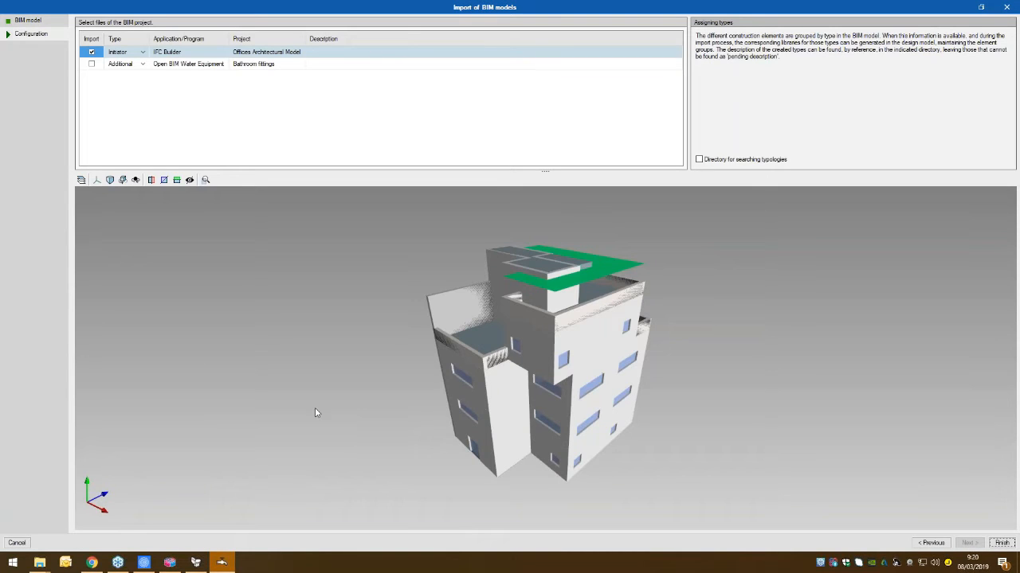
- Include the Bathroom fittings file alongside the Offices Architectural Model and finish the BIM model selection
{"action": "left_click_drag", "start_coordinate": [314, 409], "coordinate": [489, 414]}
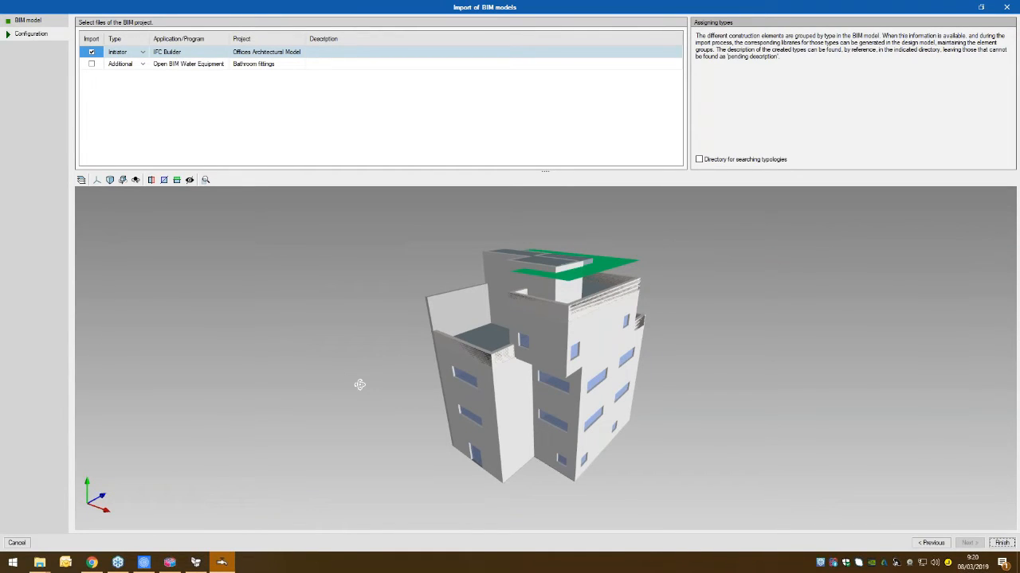
{"action": "left_click", "coordinate": [91, 64]}
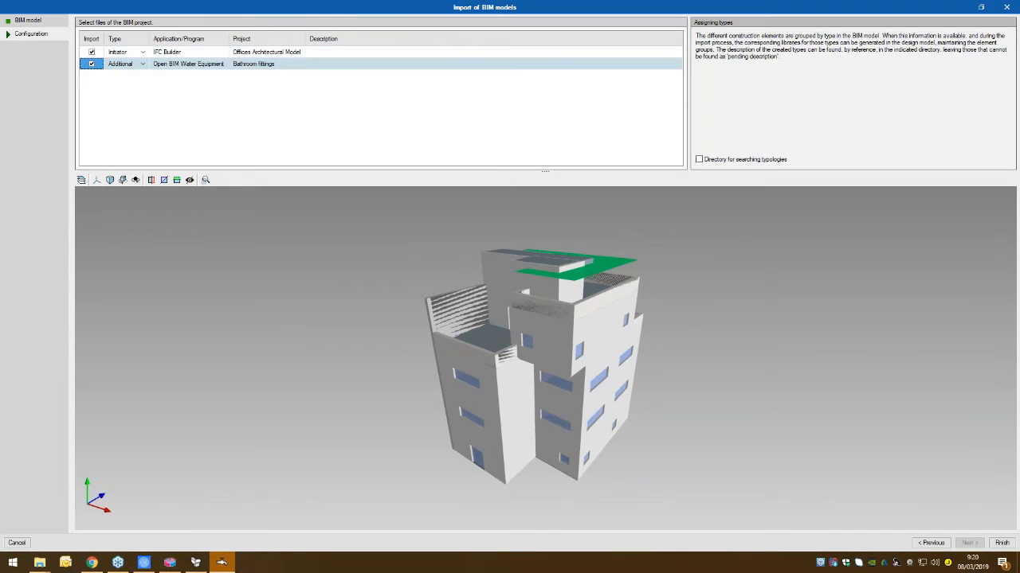
{"action": "left_click", "coordinate": [1003, 543]}
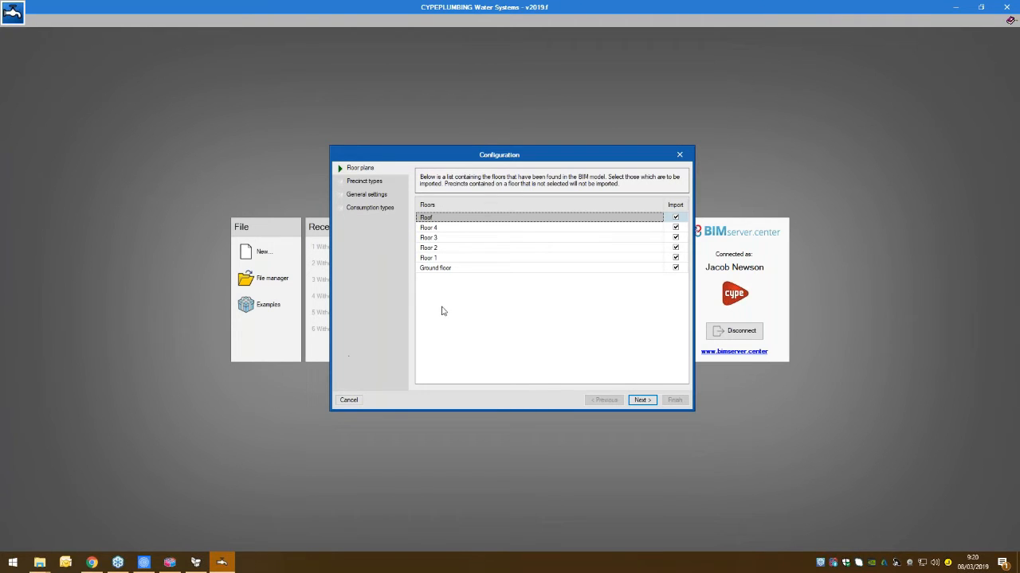
- Accept the listed floors and precinct types for import, and load the United Kingdom default general settings
{"action": "left_click", "coordinate": [640, 401]}
{"action": "left_click", "coordinate": [641, 400]}
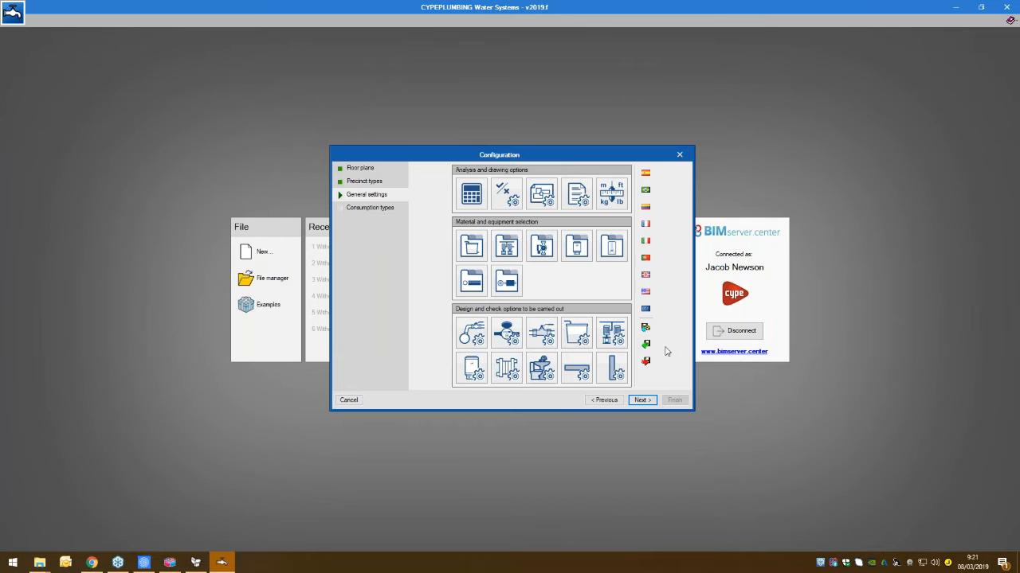
{"action": "left_click", "coordinate": [645, 276]}
{"action": "left_click", "coordinate": [444, 308]}
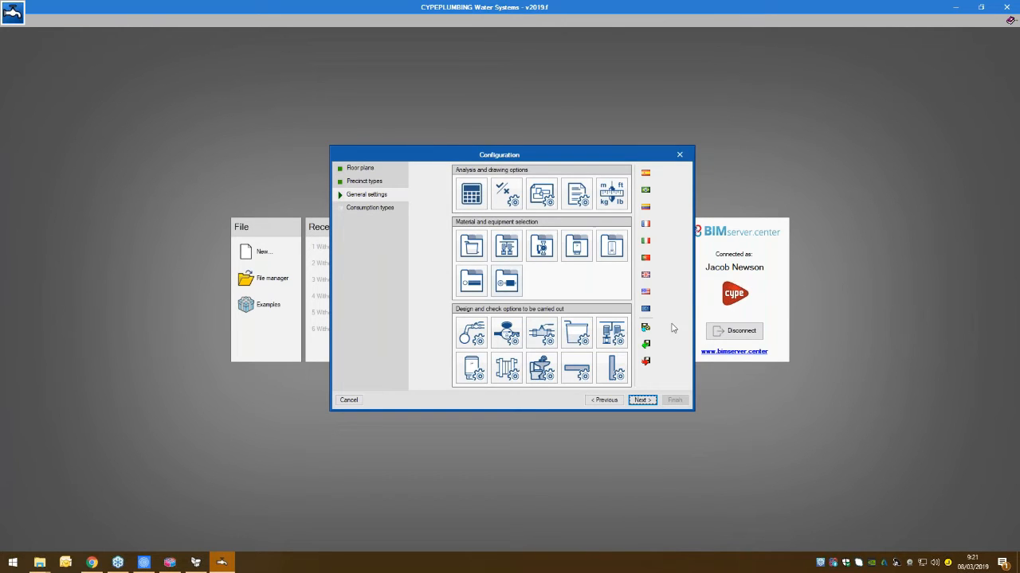
- Examine the design and check data of the first cold water horizontal pipe and the cold water vertical pipe
{"action": "left_click", "coordinate": [582, 378]}
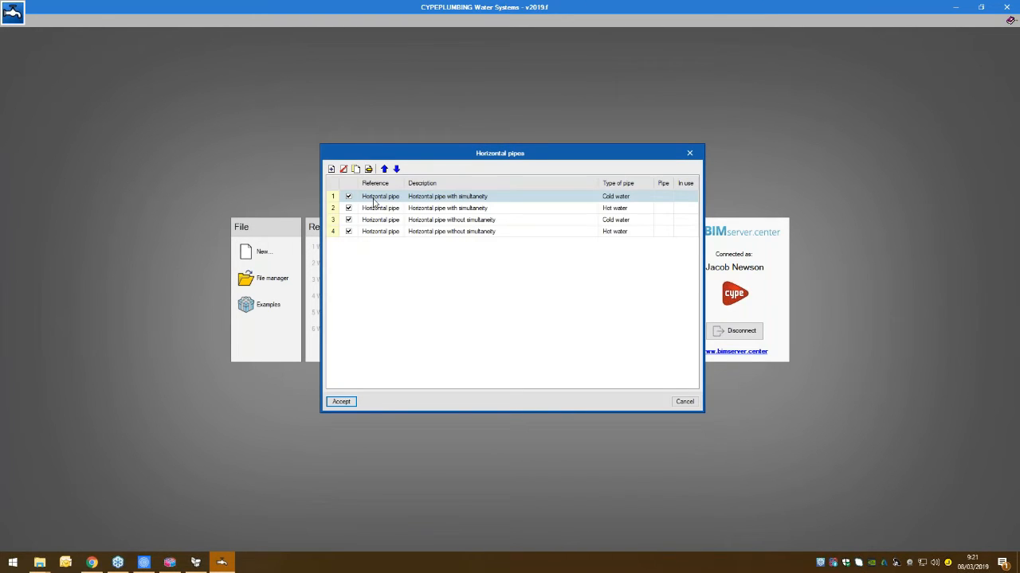
{"action": "double_click", "coordinate": [374, 199]}
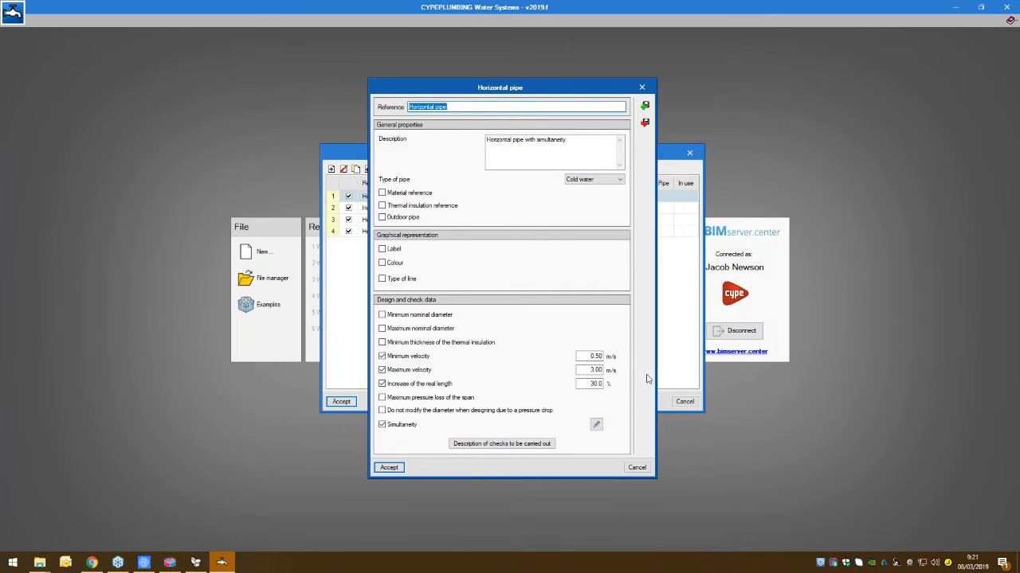
{"action": "left_click", "coordinate": [641, 88]}
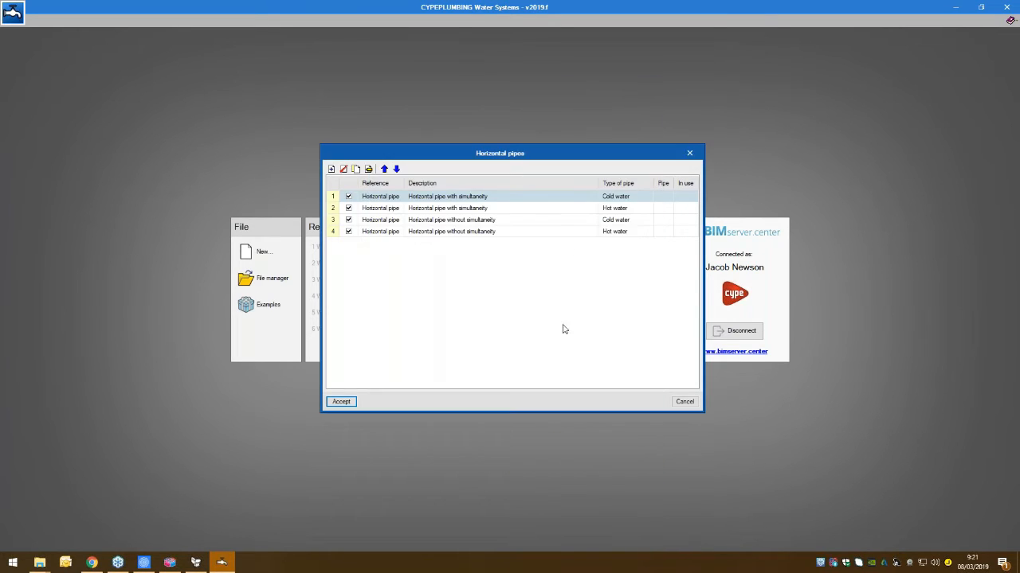
{"action": "left_click", "coordinate": [690, 153]}
{"action": "left_click", "coordinate": [610, 365]}
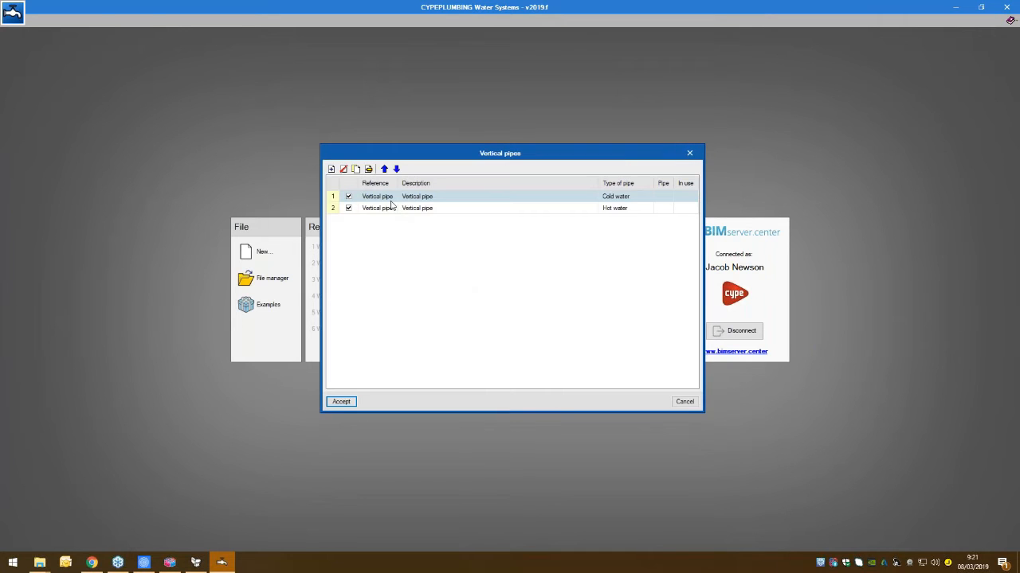
{"action": "double_click", "coordinate": [391, 199]}
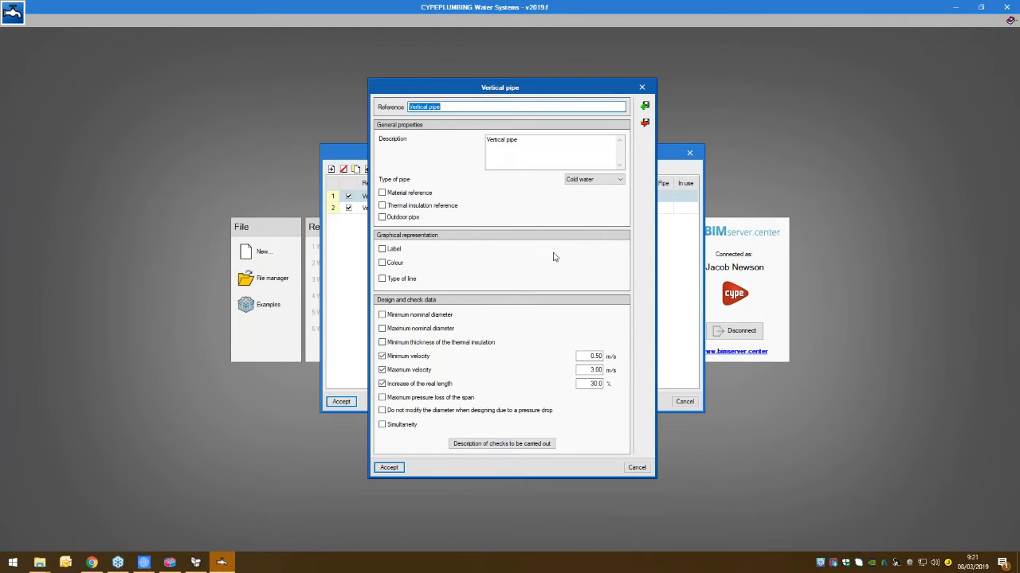
{"action": "left_click", "coordinate": [642, 87]}
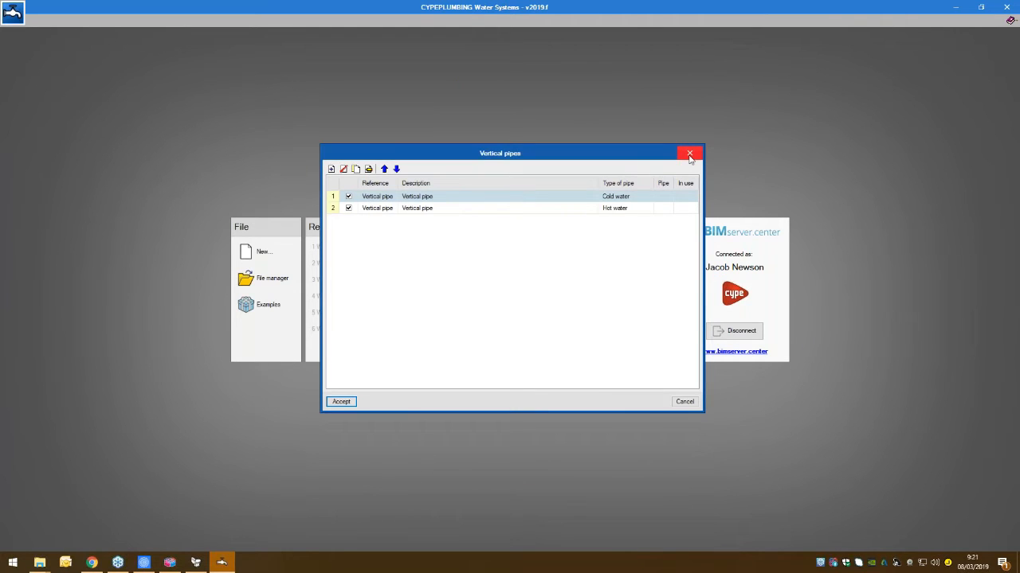
{"action": "left_click", "coordinate": [689, 154]}
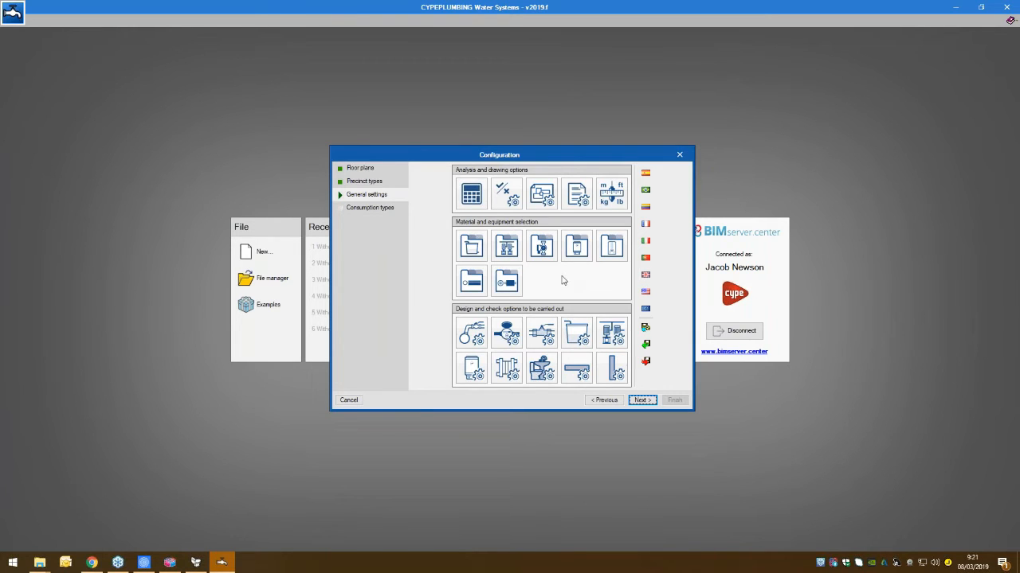
- Compare the Minimum diameter and Minimum available pressure requirement design methods in the calculation options, keeping Minimum available pressure requirement
{"action": "left_click", "coordinate": [471, 209]}
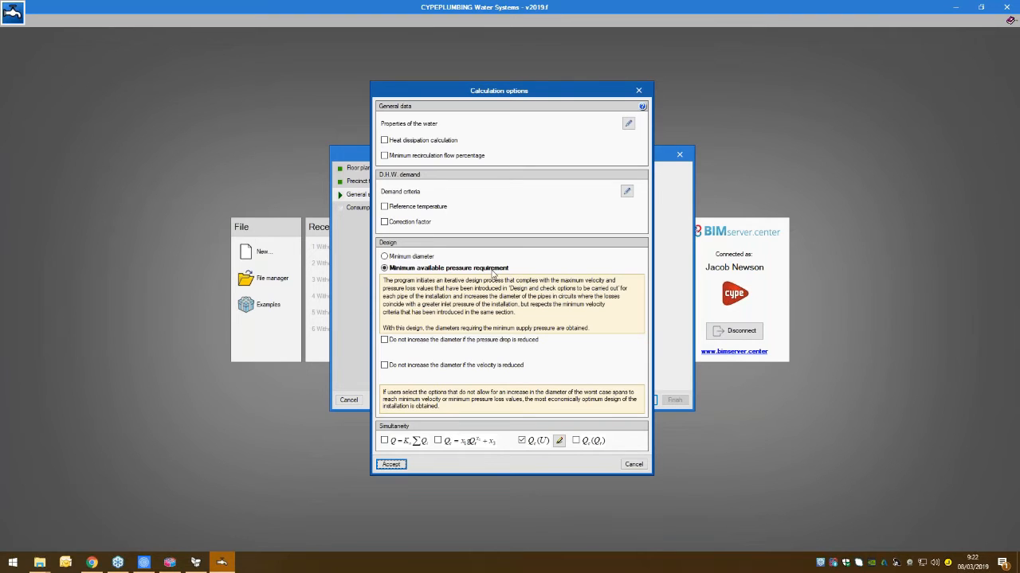
{"action": "left_click", "coordinate": [385, 257]}
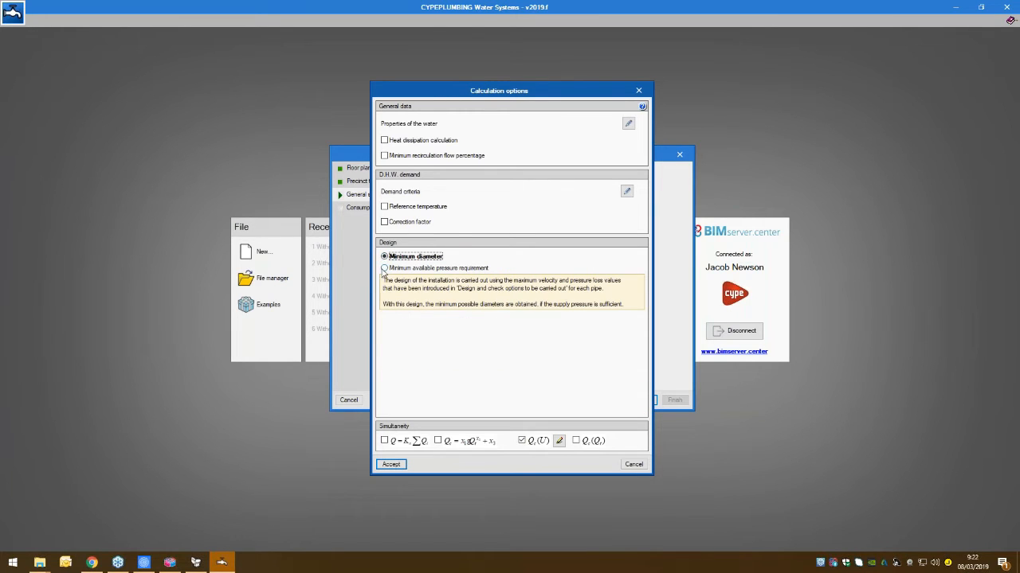
{"action": "left_click", "coordinate": [384, 268]}
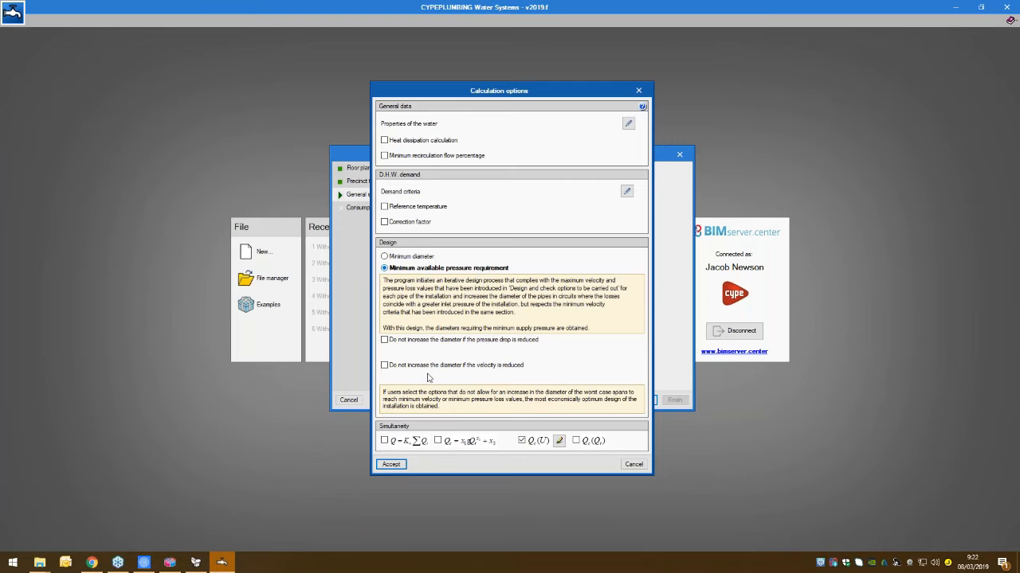
{"action": "left_click", "coordinate": [391, 465]}
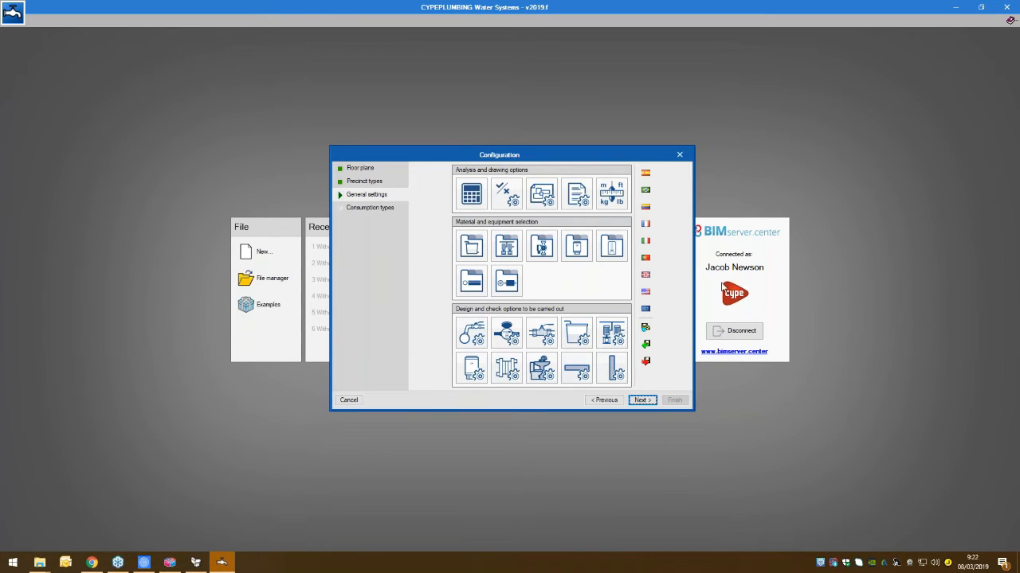
- Assign WC cistern (to fill in 2 mins) to toilets and Handbasin (pillar taps) to sinks, and complete the import
{"action": "left_click", "coordinate": [641, 401]}
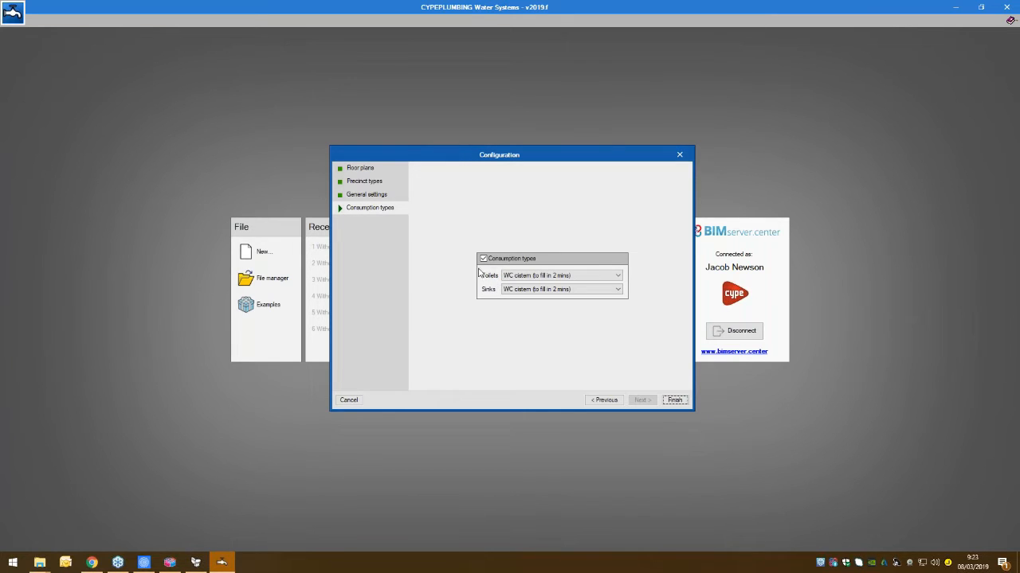
{"action": "left_click", "coordinate": [559, 276]}
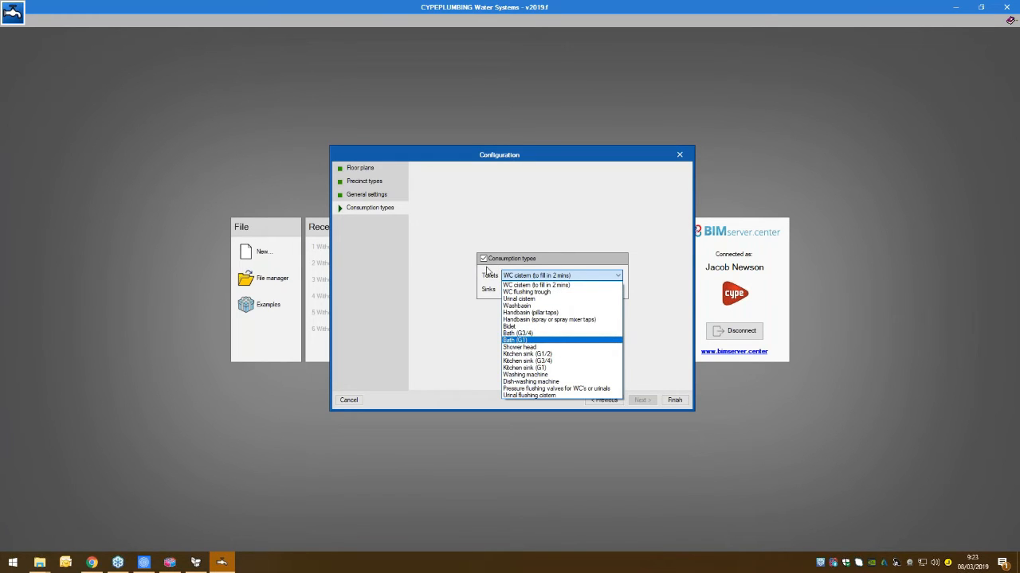
{"action": "left_click", "coordinate": [533, 285]}
{"action": "left_click", "coordinate": [513, 290]}
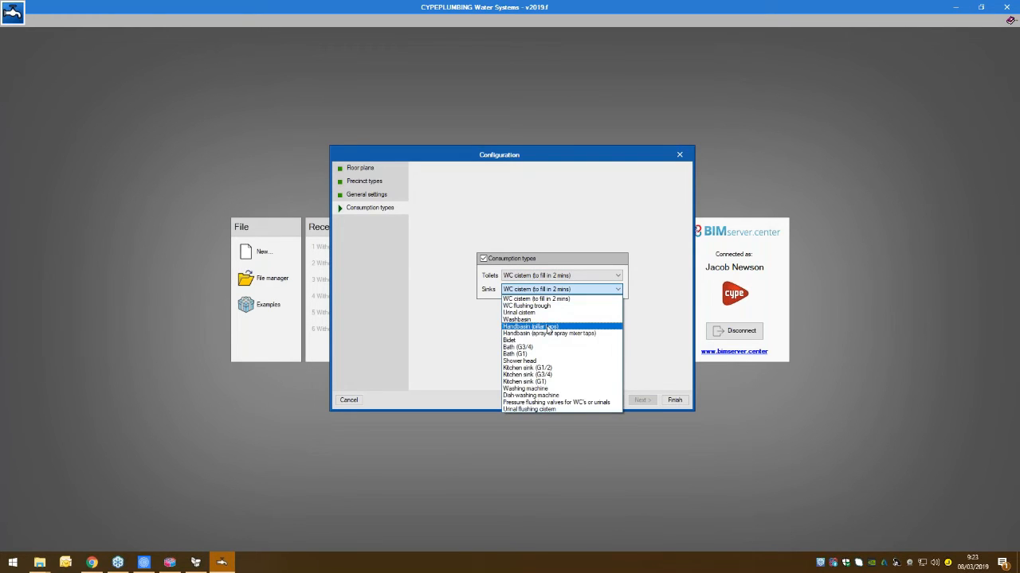
{"action": "left_click", "coordinate": [531, 325]}
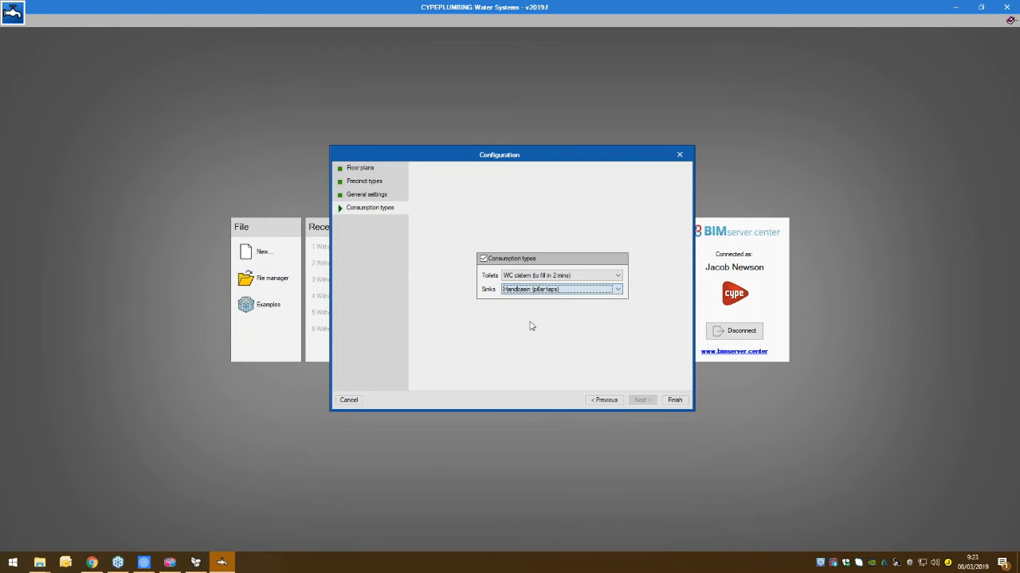
{"action": "left_click", "coordinate": [675, 400]}
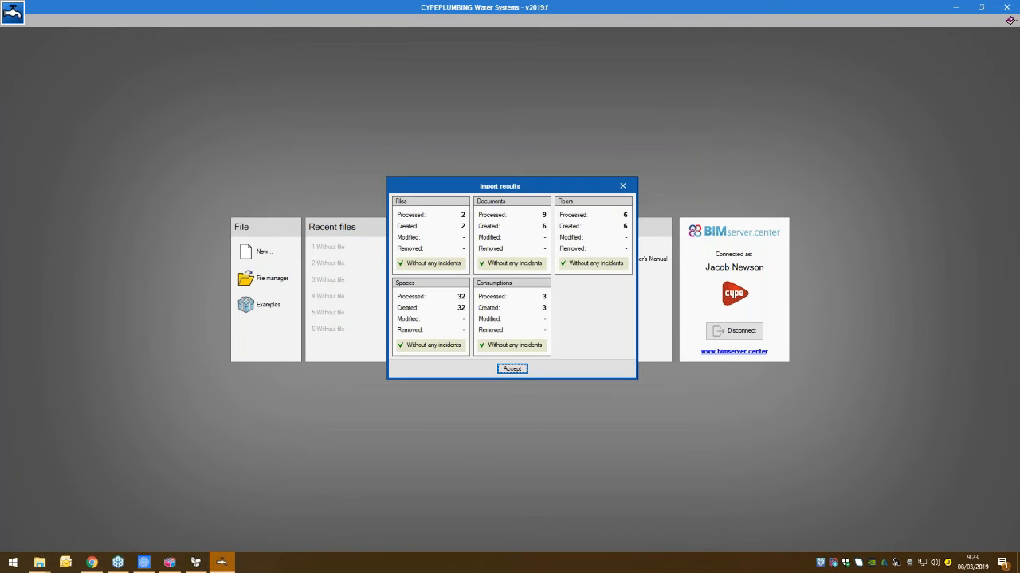
{"action": "left_click", "coordinate": [502, 369]}
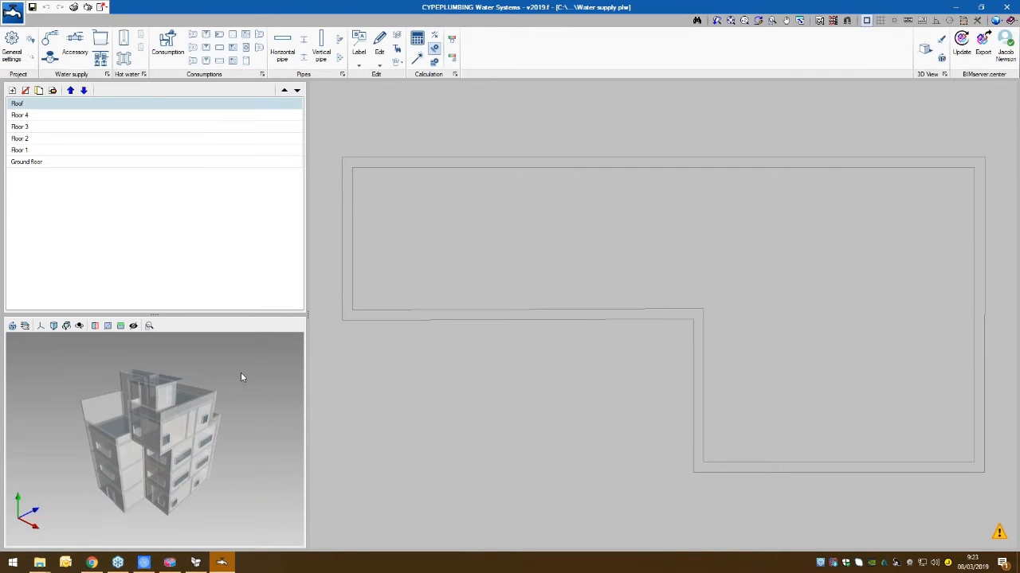
- Open the Ground floor plan at the WC gf room
{"action": "left_click", "coordinate": [35, 162]}
{"action": "scroll", "coordinate": [450, 337], "scroll_direction": "down", "scroll_amount": 1}
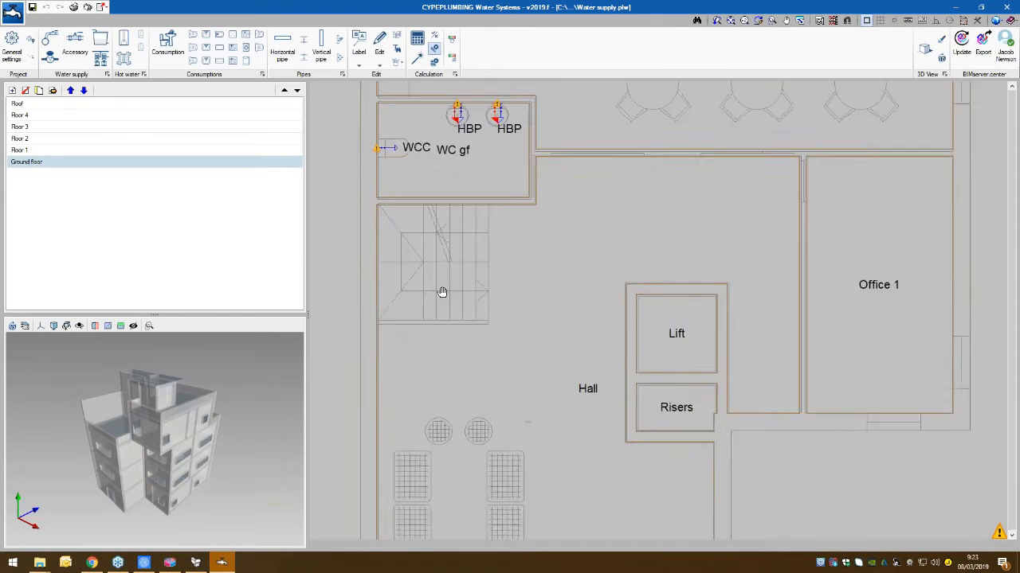
{"action": "middle_click_drag", "start_coordinate": [443, 292], "coordinate": [467, 434]}
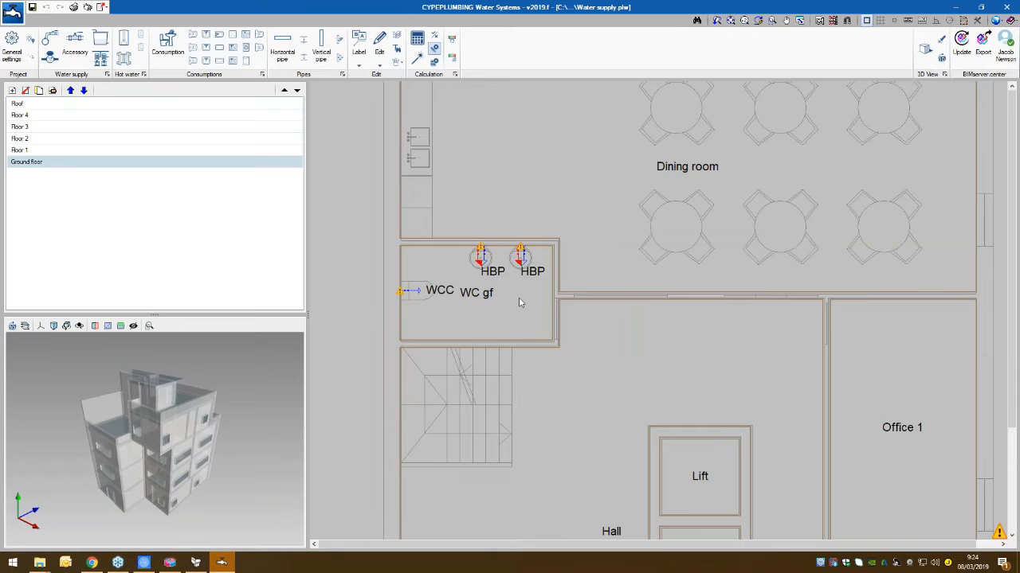
{"action": "middle_click_drag", "start_coordinate": [518, 303], "coordinate": [647, 318]}
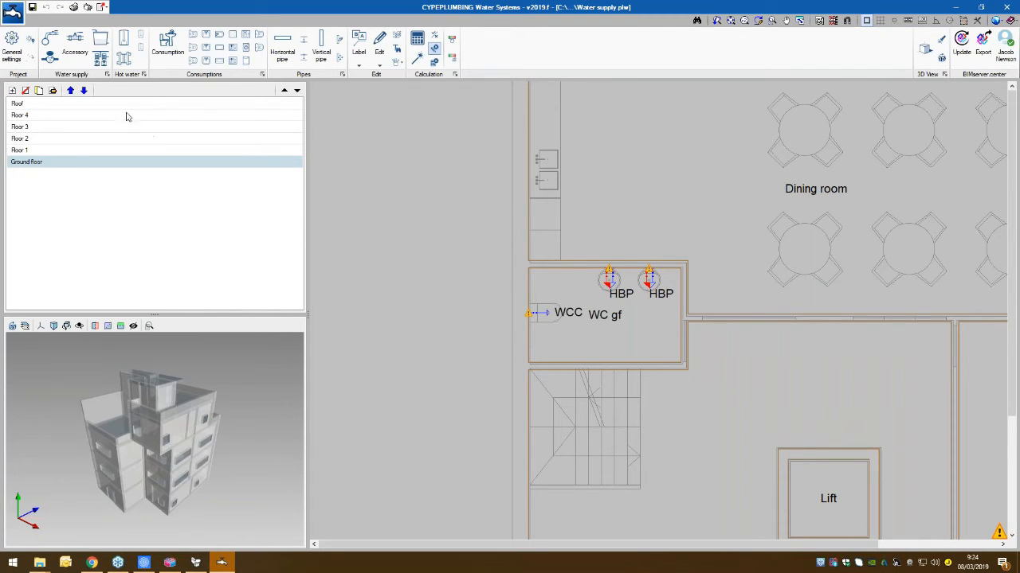
- Place a supply connection point with the default data outside the building's left wall, at about -1.59, -0.52 m
{"action": "left_click", "coordinate": [42, 42]}
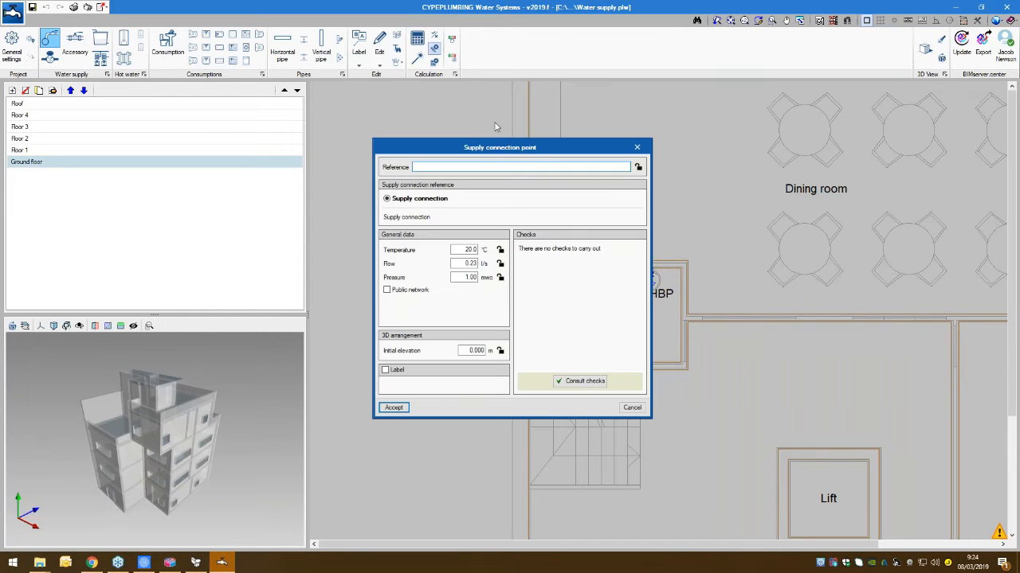
{"action": "left_click_drag", "start_coordinate": [504, 141], "coordinate": [518, 122]}
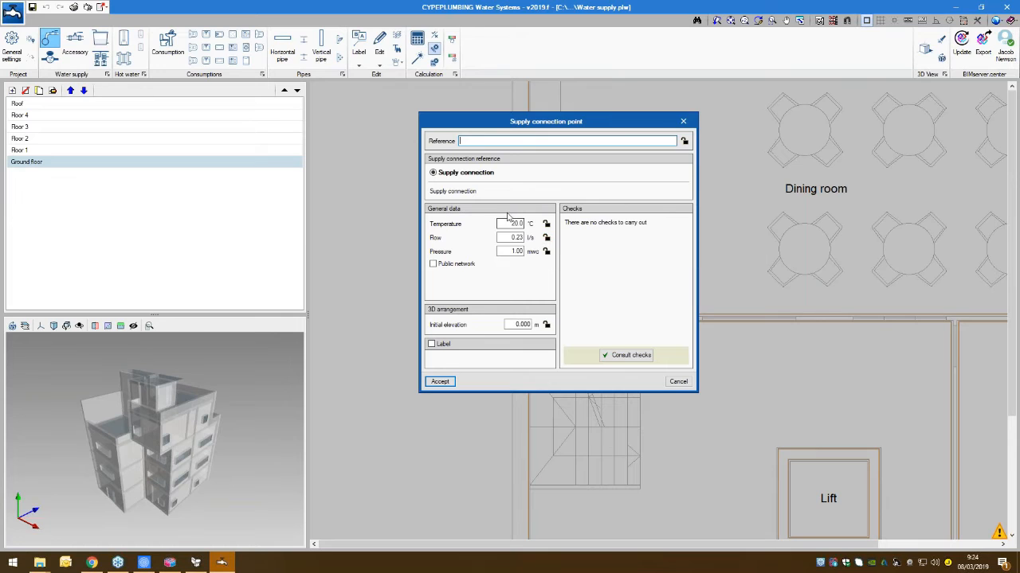
{"action": "left_click", "coordinate": [439, 382]}
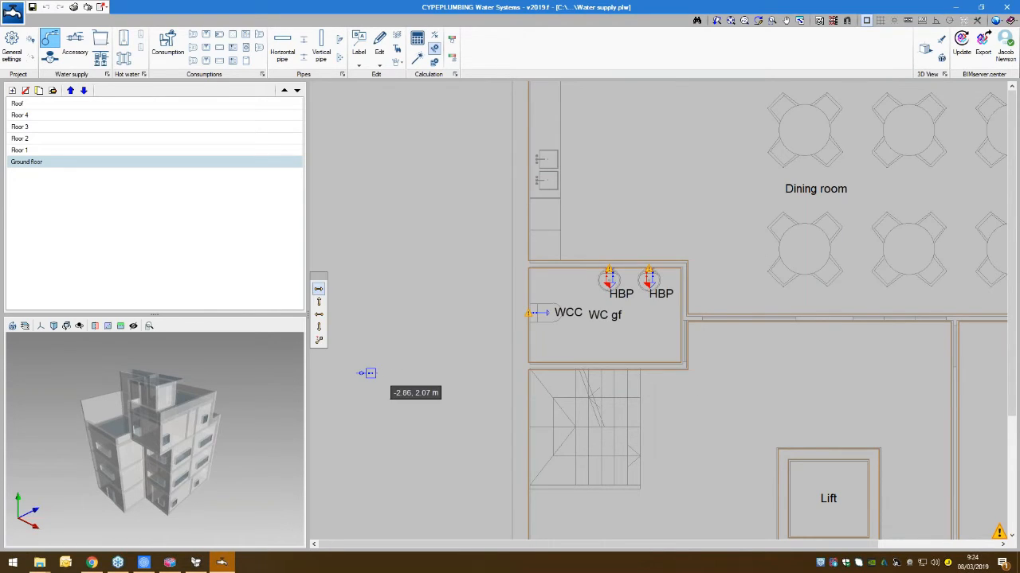
{"action": "middle_click_drag", "start_coordinate": [378, 373], "coordinate": [541, 375]}
{"action": "scroll", "coordinate": [547, 377], "scroll_direction": "down", "scroll_amount": 1}
{"action": "scroll", "coordinate": [538, 377], "scroll_direction": "down", "scroll_amount": 1}
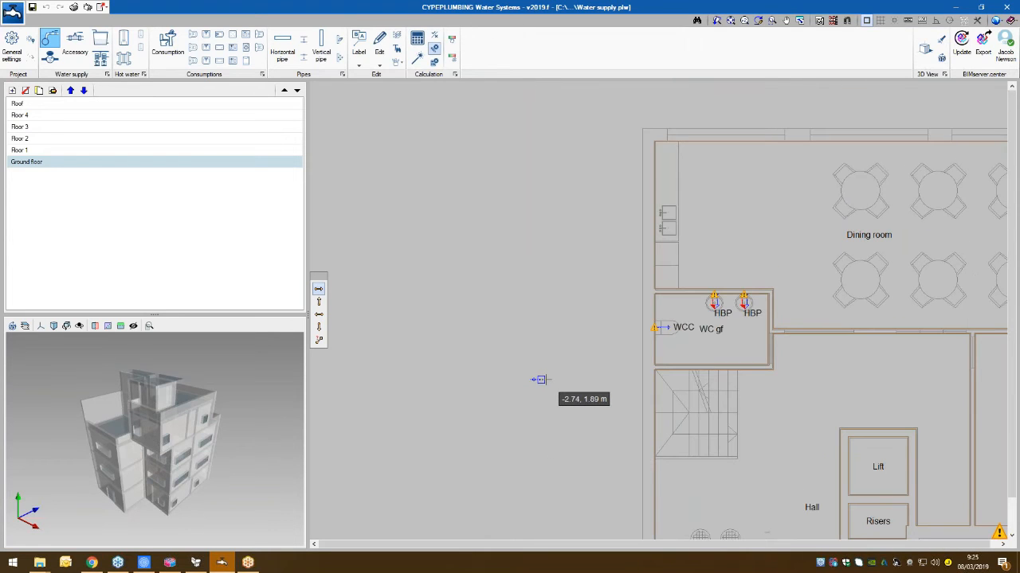
{"action": "left_click", "coordinate": [586, 473]}
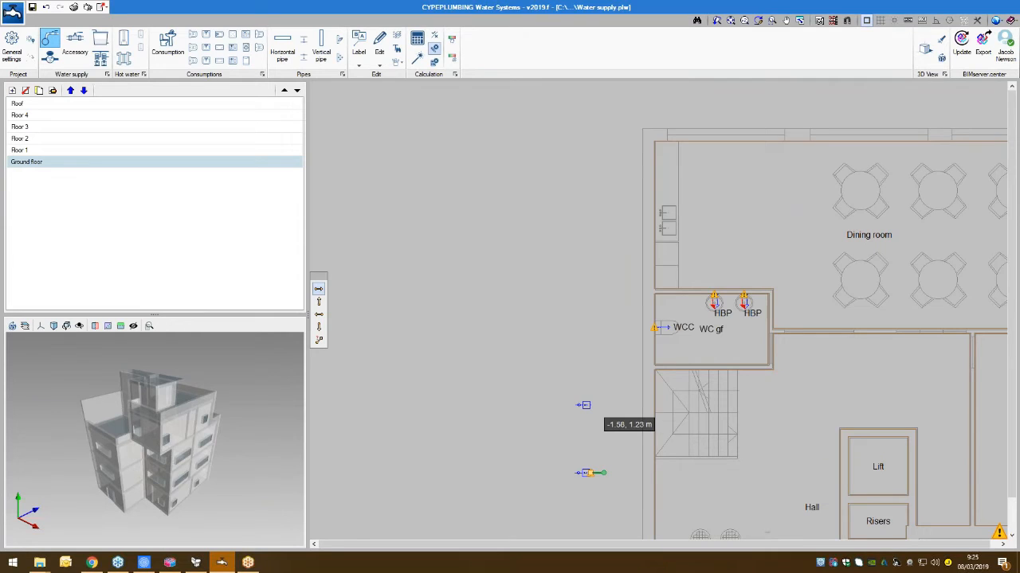
{"action": "key", "text": "Escape"}
{"action": "middle_click_drag", "start_coordinate": [594, 343], "coordinate": [567, 332]}
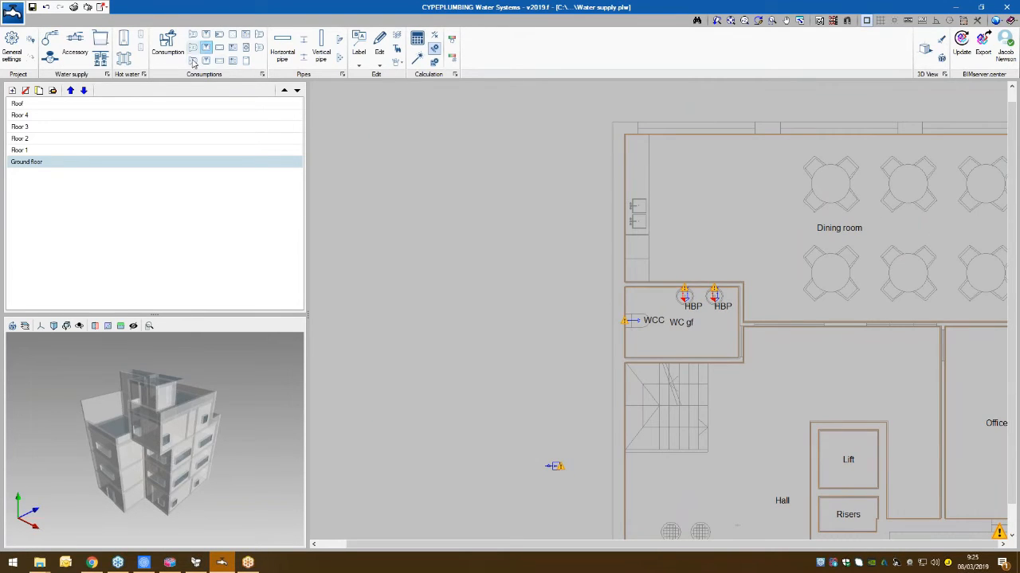
- Create a thermal insulation catalogue named Thermal insulation with one Ø32 entry, 32.0 mm internal diameter and 2.9 mm thickness, for the horizontal pipes
{"action": "left_click", "coordinate": [280, 52]}
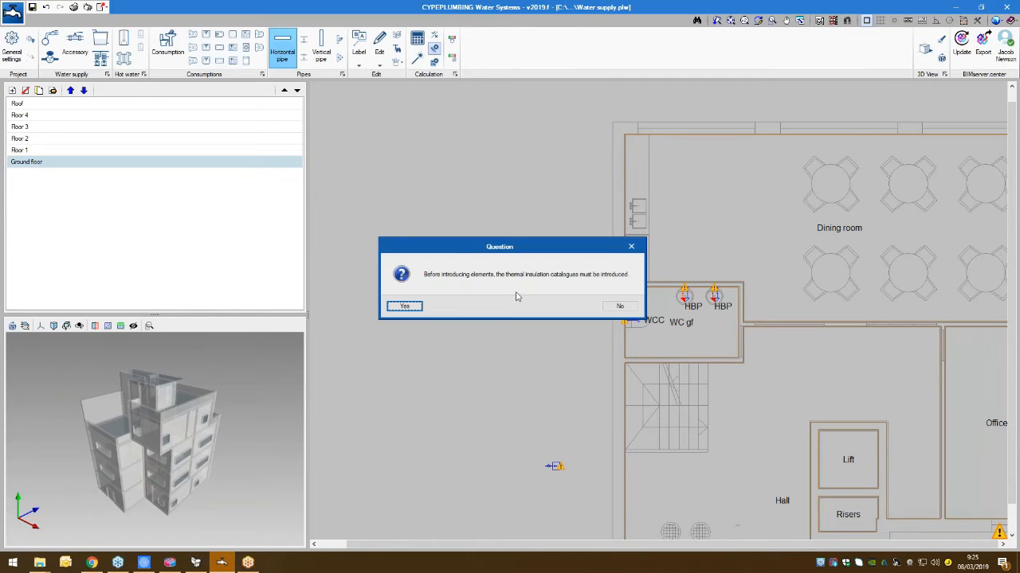
{"action": "left_click", "coordinate": [403, 306]}
{"action": "left_click", "coordinate": [437, 223]}
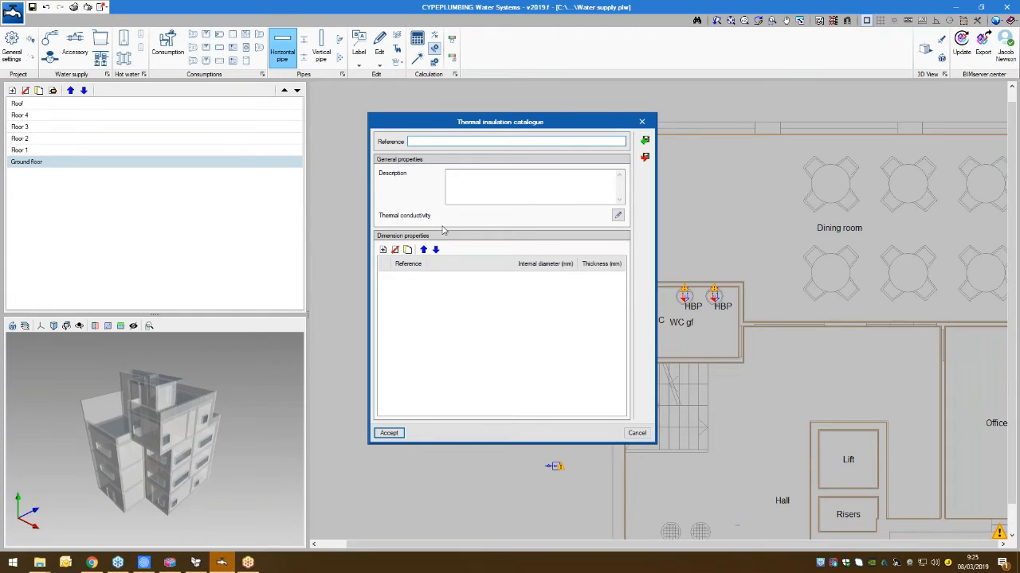
{"action": "left_click", "coordinate": [382, 249]}
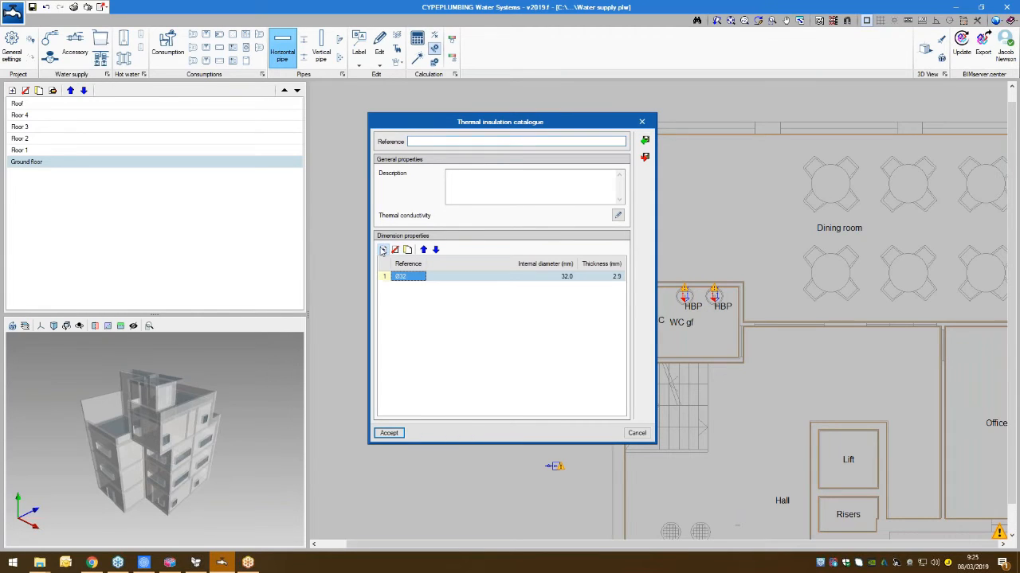
{"action": "left_click", "coordinate": [389, 433]}
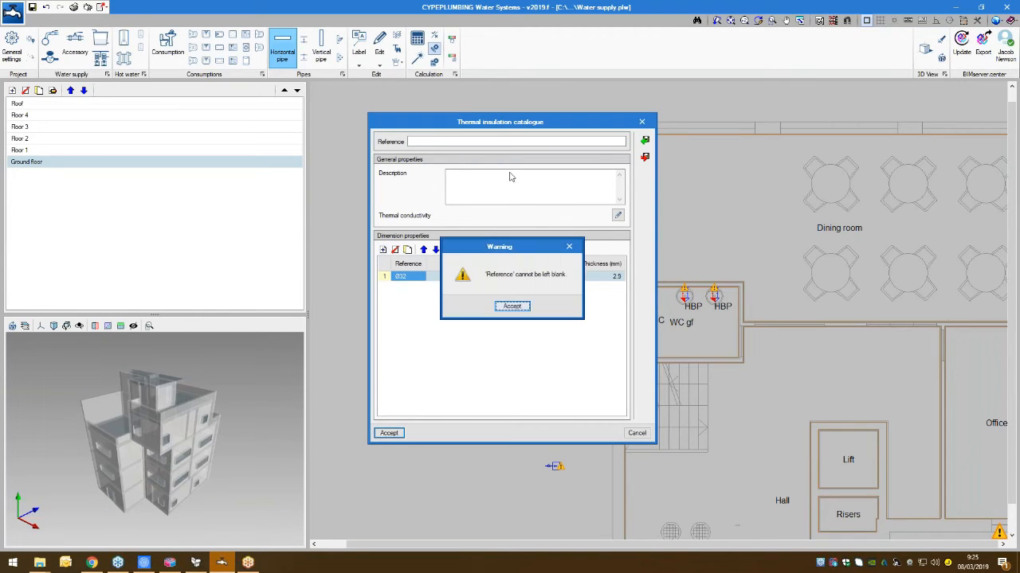
{"action": "key", "text": "Return"}
{"action": "left_click", "coordinate": [488, 142]}
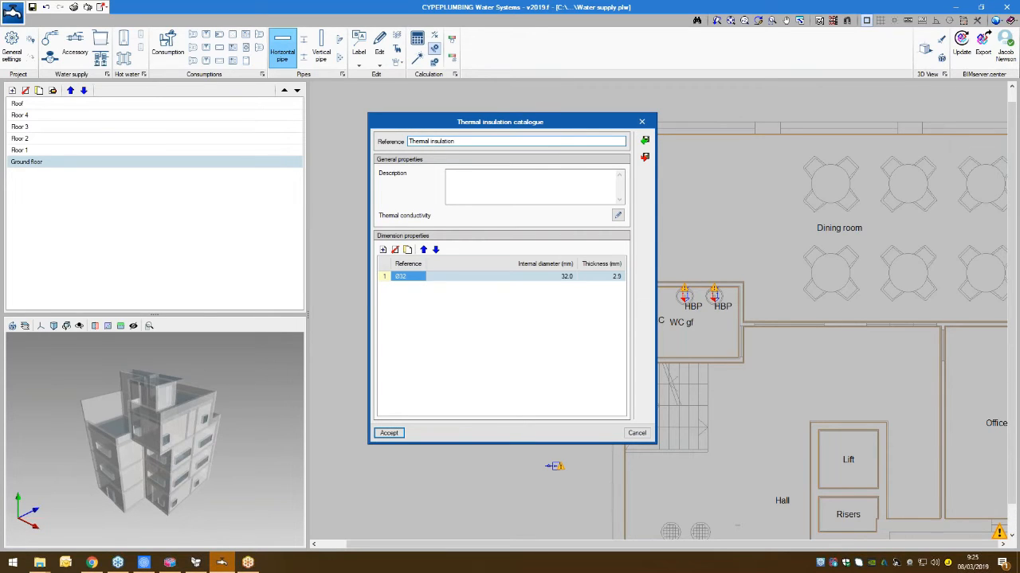
{"action": "left_click", "coordinate": [398, 434]}
{"action": "left_click", "coordinate": [446, 349]}
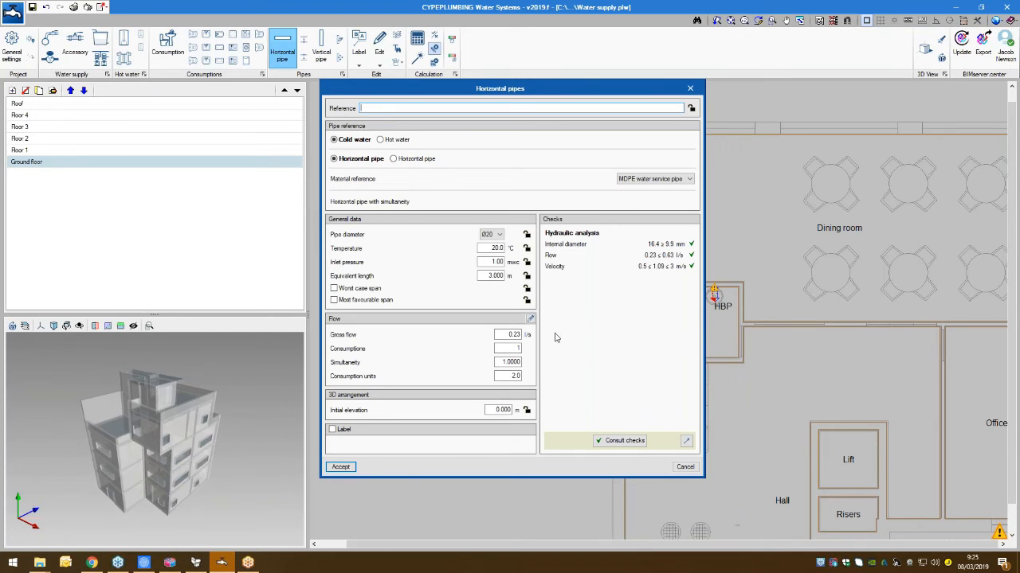
- Route a Ø20 MDPE cold water horizontal pipe from the supply connection, up outside the building and across to the right handbasin in WC gf
{"action": "left_click", "coordinate": [531, 320]}
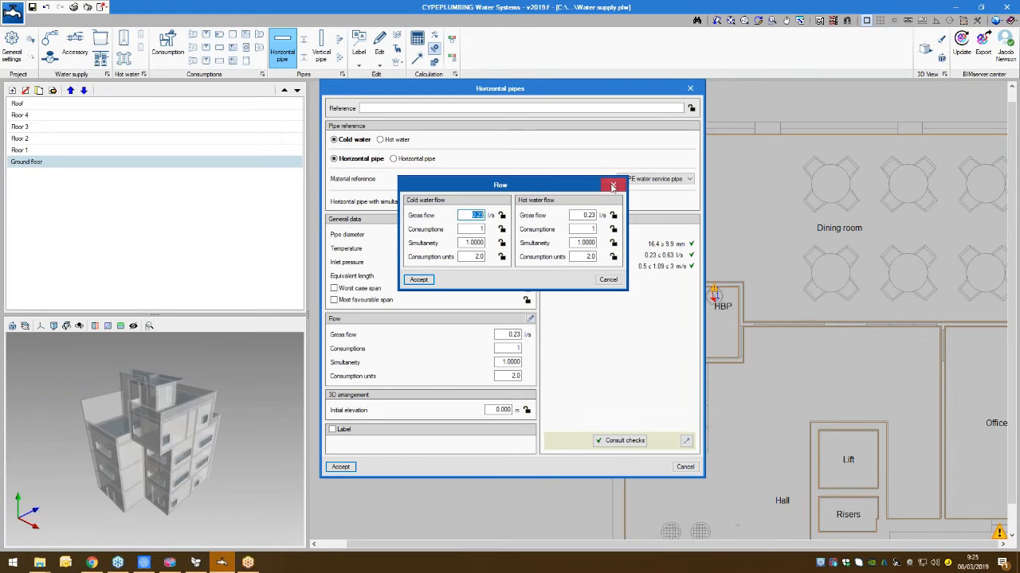
{"action": "left_click", "coordinate": [612, 185]}
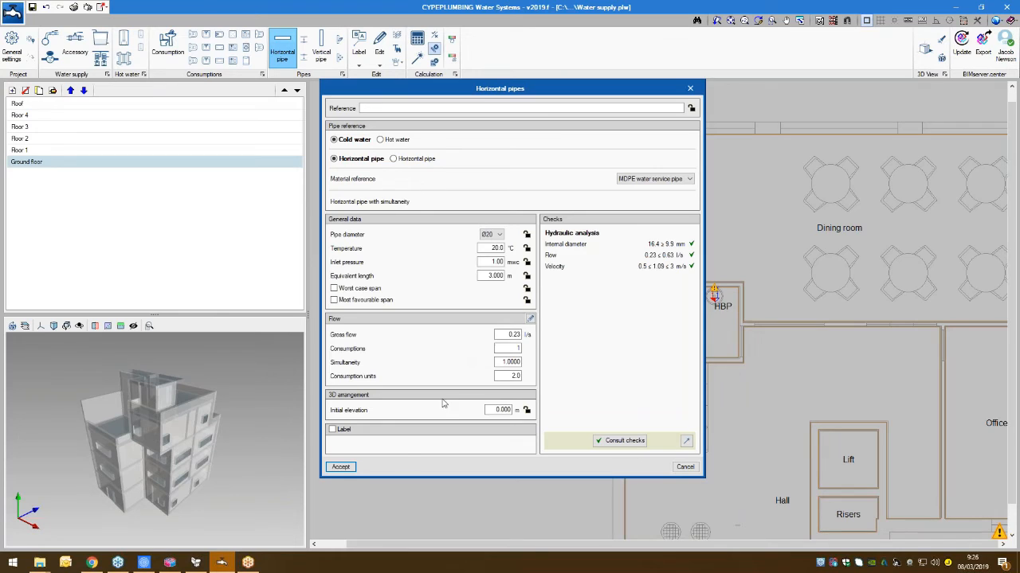
{"action": "left_click", "coordinate": [341, 469]}
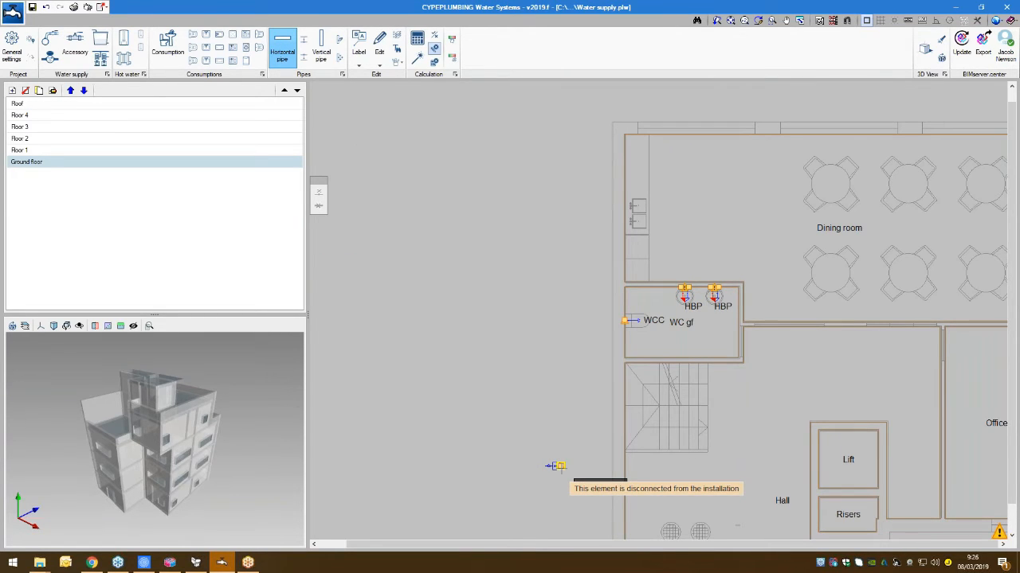
{"action": "left_click", "coordinate": [558, 466]}
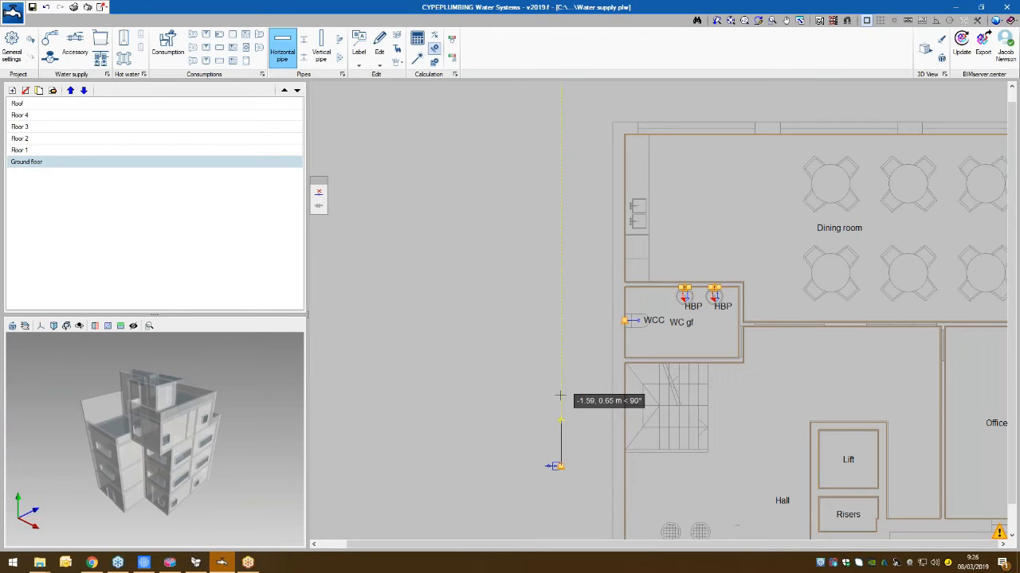
{"action": "left_click", "coordinate": [561, 263]}
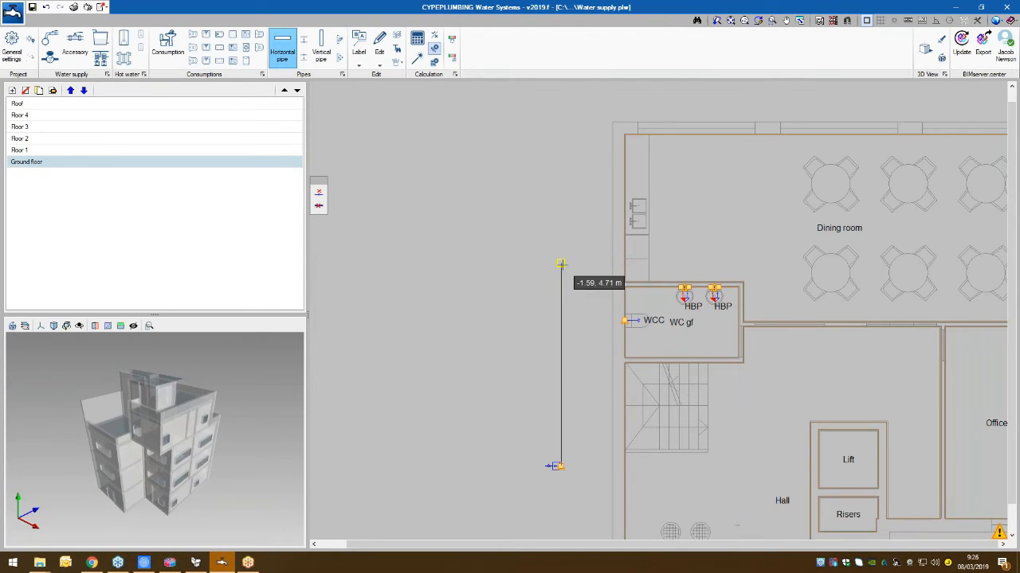
{"action": "left_click", "coordinate": [720, 263]}
{"action": "scroll", "coordinate": [735, 271], "scroll_direction": "up", "scroll_amount": 4}
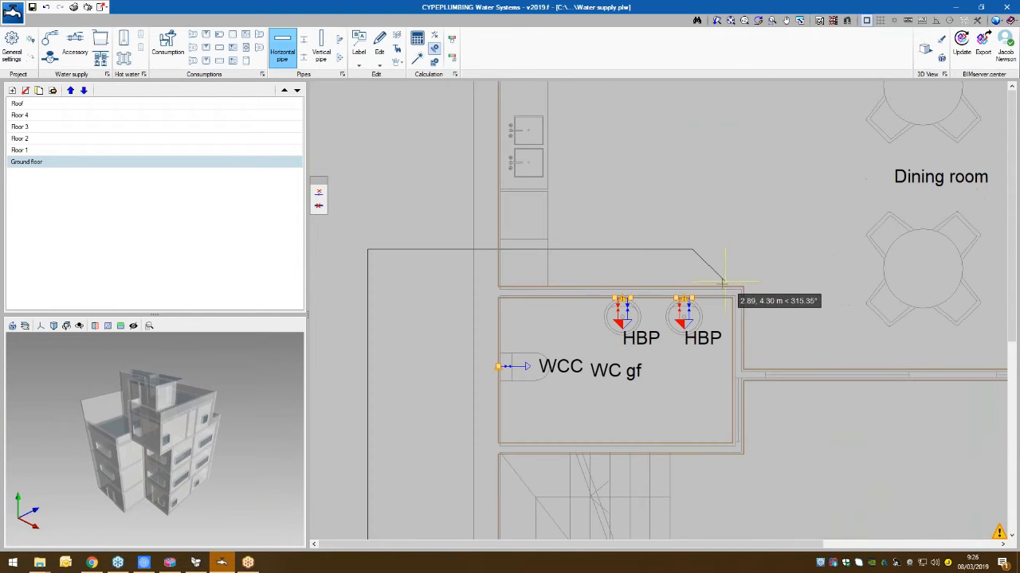
{"action": "left_click", "coordinate": [691, 298]}
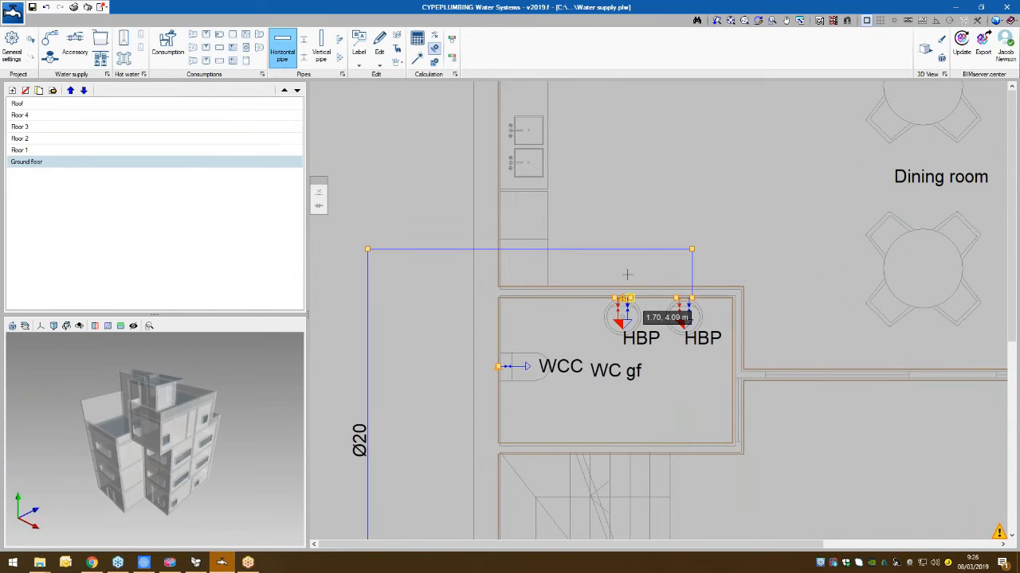
- Add horizontal branch pipes linking the left handbasin and the WC cistern in WC gf to the cold water supply pipe
{"action": "left_click", "coordinate": [628, 249]}
{"action": "left_click", "coordinate": [629, 298]}
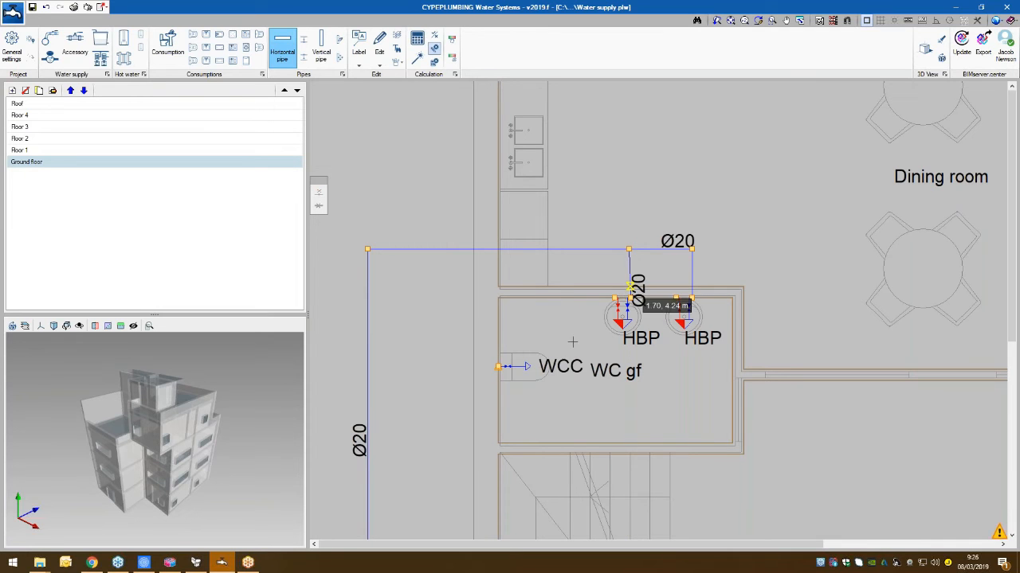
{"action": "left_click", "coordinate": [497, 366]}
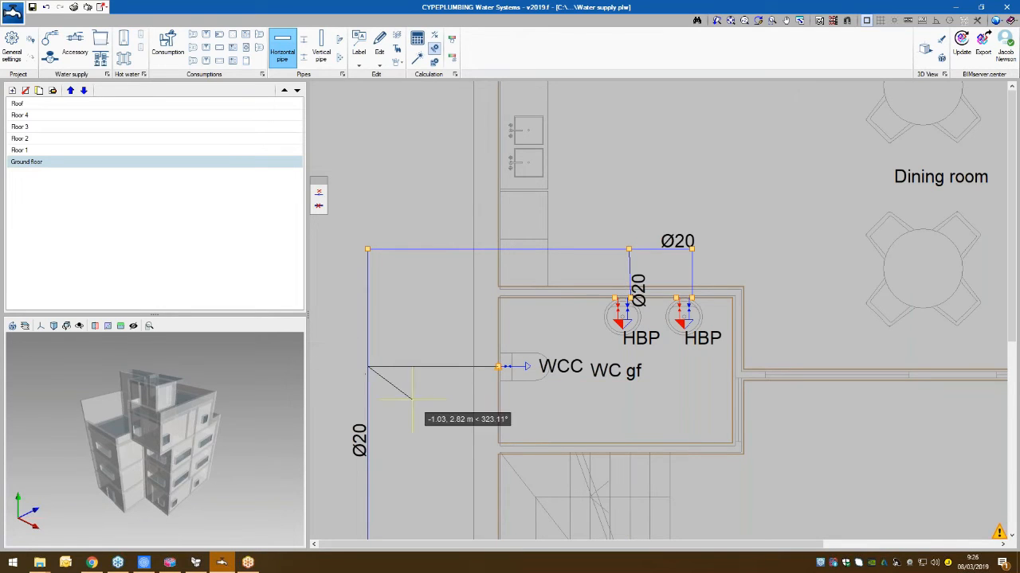
{"action": "left_click", "coordinate": [367, 368]}
{"action": "scroll", "coordinate": [414, 410], "scroll_direction": "down", "scroll_amount": 2}
{"action": "middle_click_drag", "start_coordinate": [423, 411], "coordinate": [488, 396]}
{"action": "right_click", "coordinate": [486, 398]}
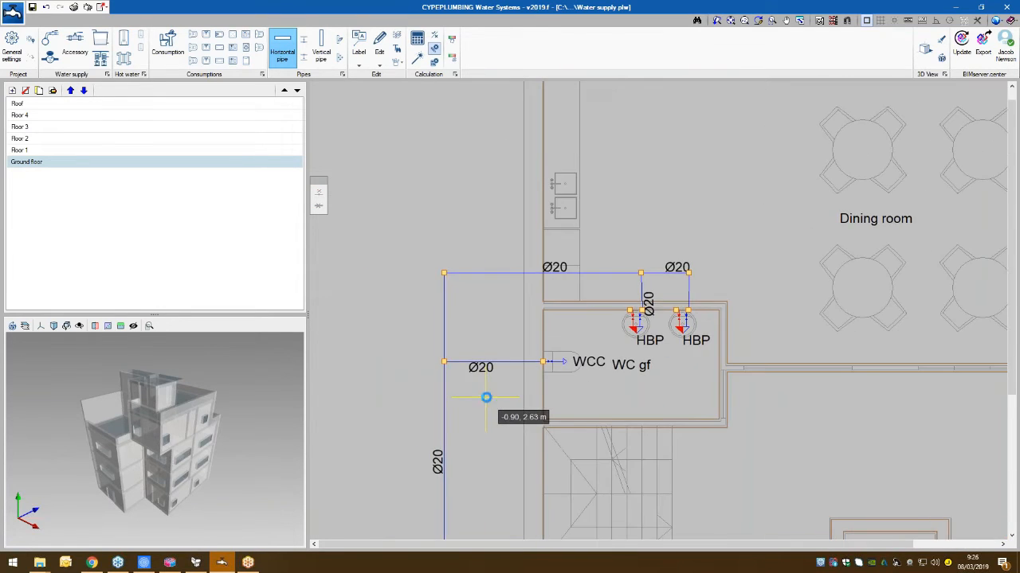
{"action": "left_click", "coordinate": [677, 469]}
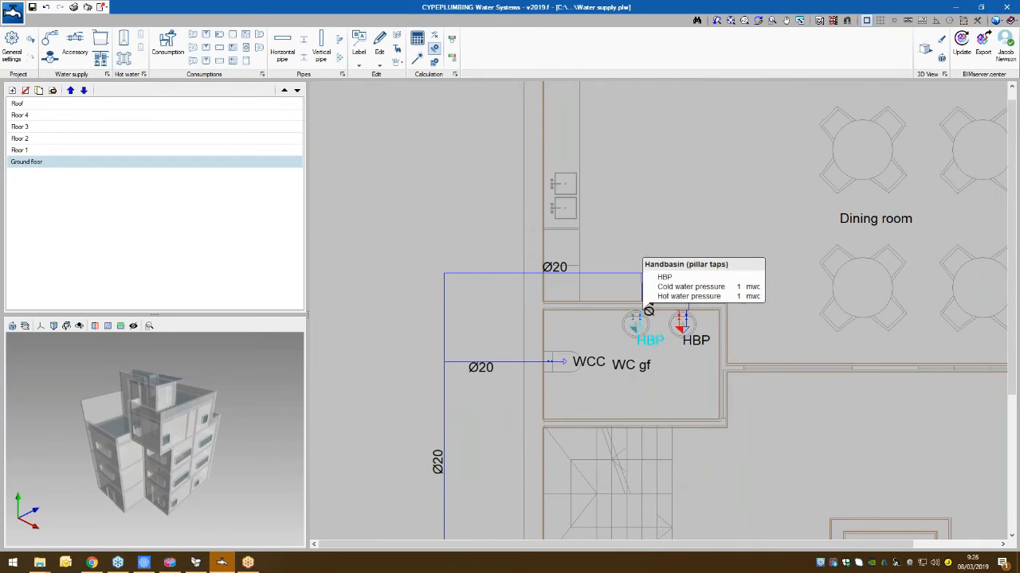
- Examine the pressure data of both handbasins and the properties and checks of the first supply pipe
{"action": "scroll", "coordinate": [652, 274], "scroll_direction": "up", "scroll_amount": 2}
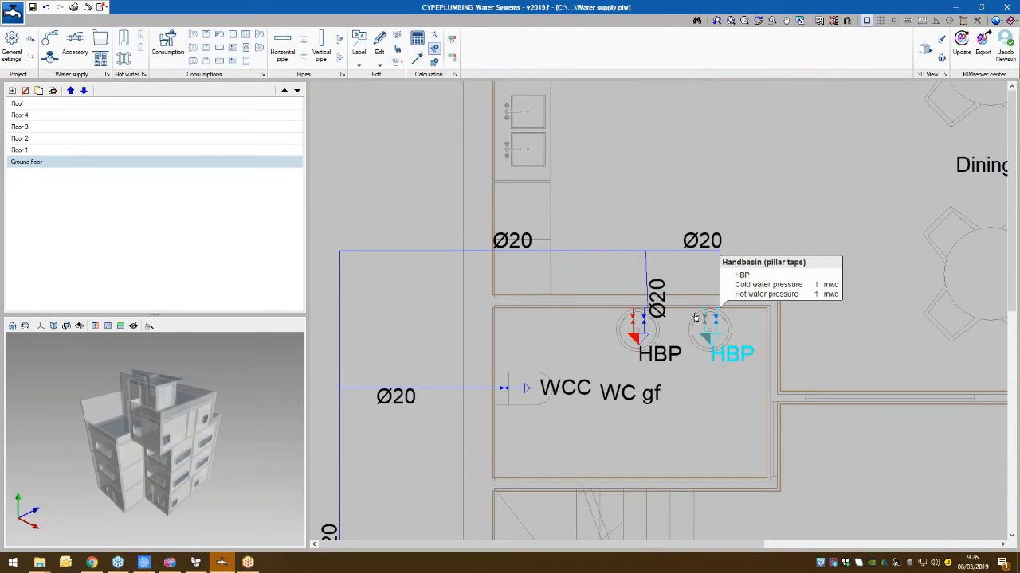
{"action": "scroll", "coordinate": [714, 296], "scroll_direction": "down", "scroll_amount": 3}
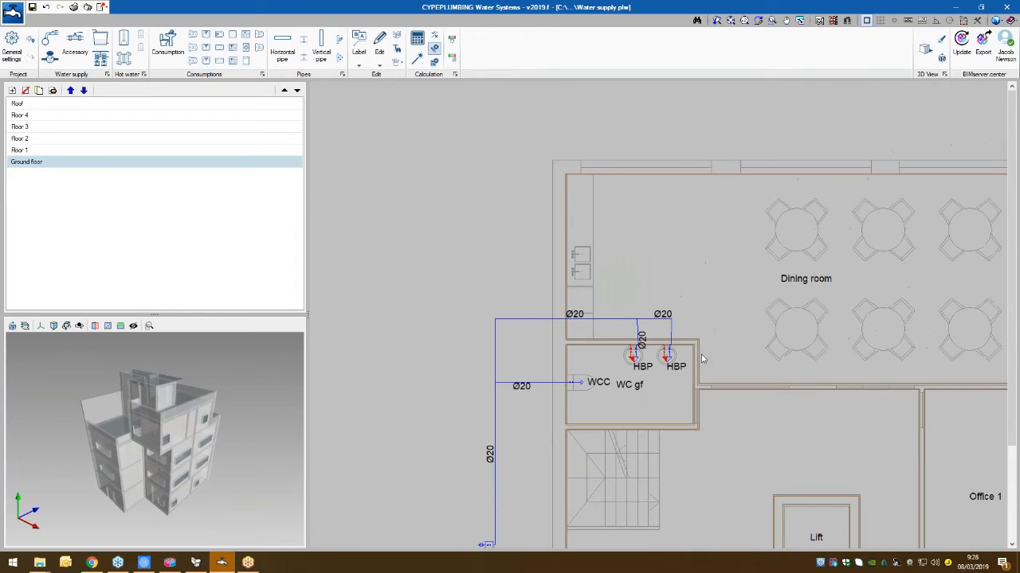
{"action": "scroll", "coordinate": [710, 354], "scroll_direction": "down", "scroll_amount": 2}
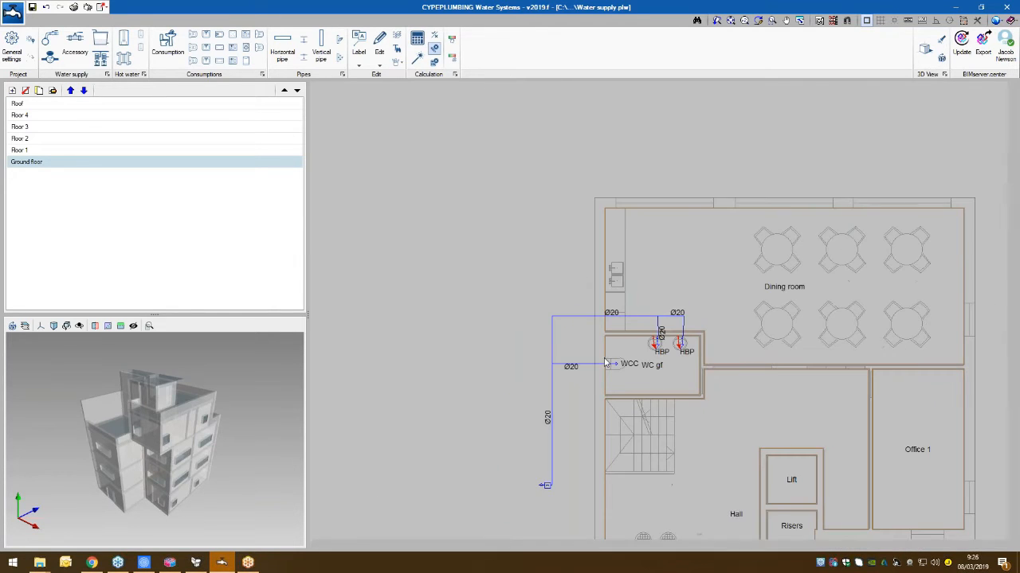
{"action": "scroll", "coordinate": [603, 384], "scroll_direction": "up", "scroll_amount": 2}
{"action": "middle_click_drag", "start_coordinate": [596, 402], "coordinate": [598, 387]}
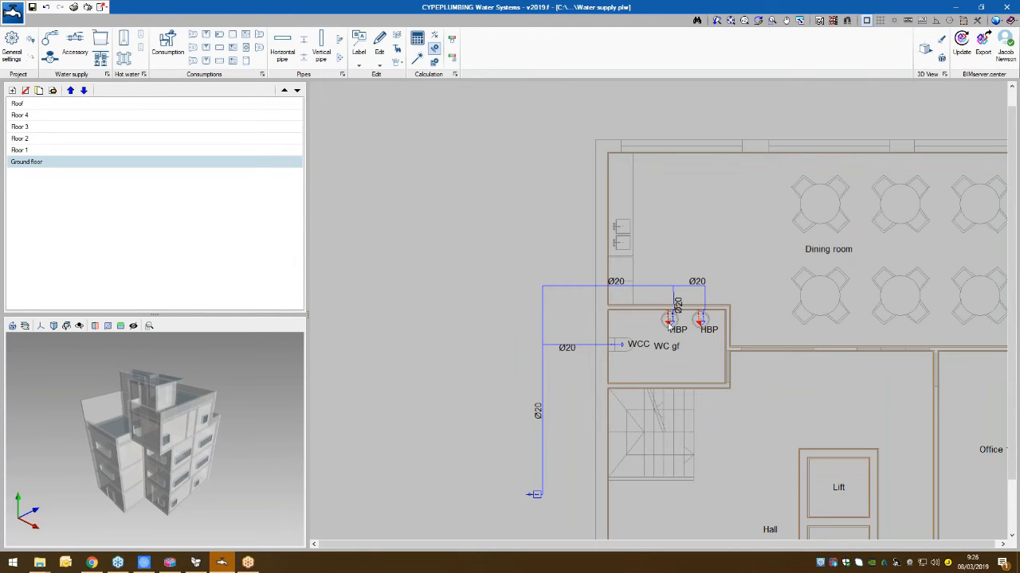
{"action": "mouse_move", "coordinate": [668, 319]}
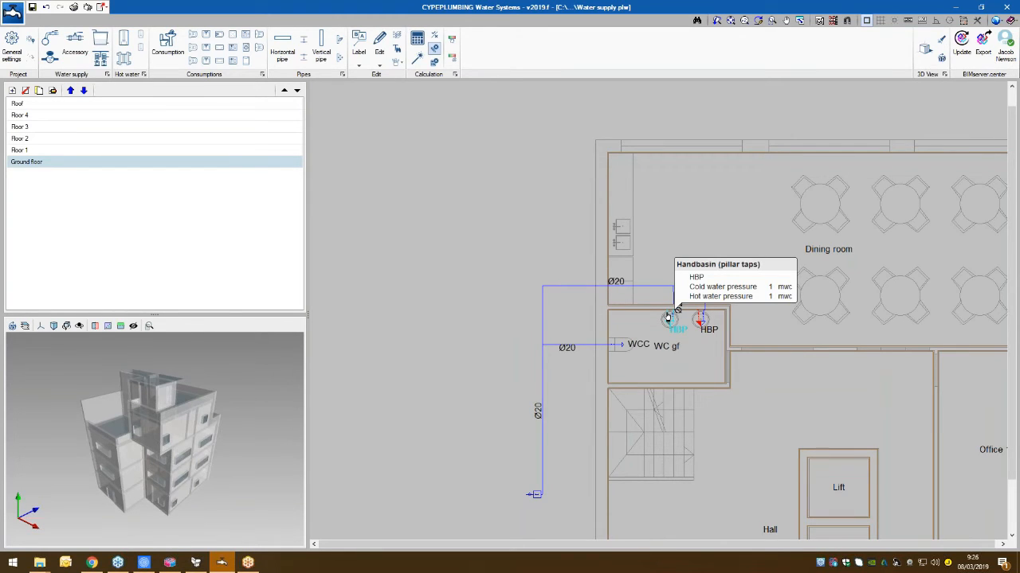
{"action": "left_click", "coordinate": [699, 319]}
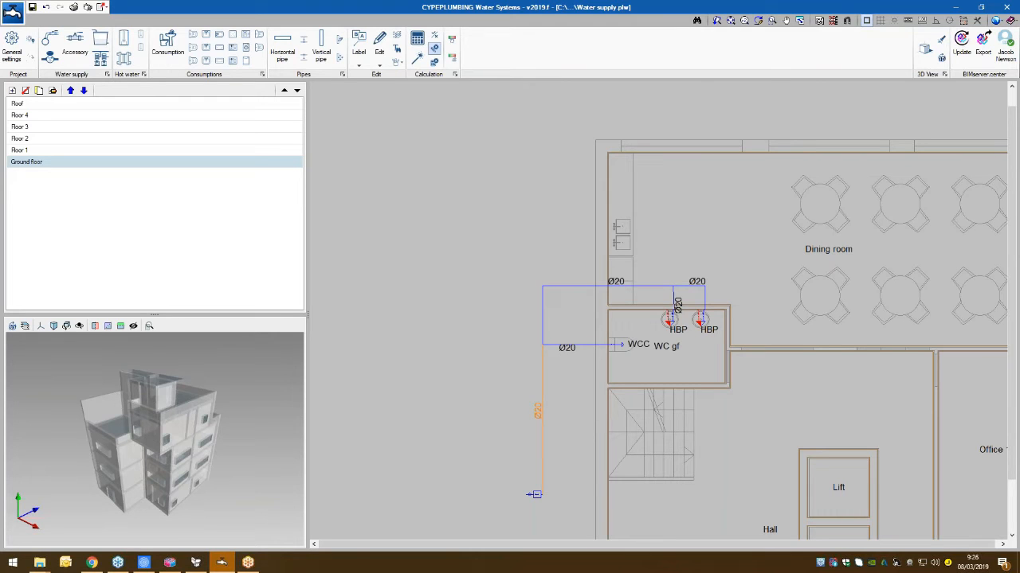
{"action": "left_click", "coordinate": [542, 396]}
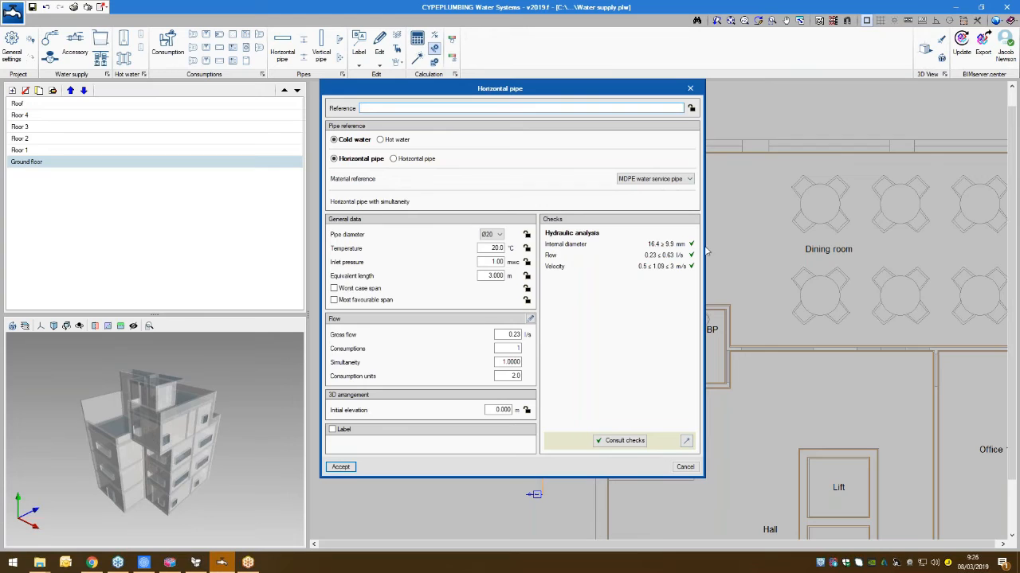
{"action": "left_click", "coordinate": [690, 89]}
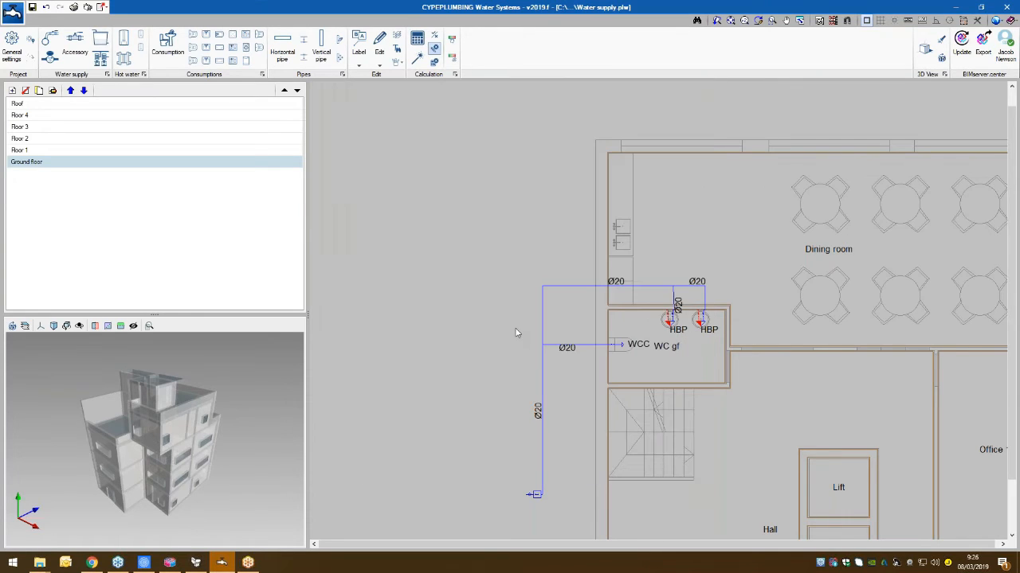
- Calculate the installation and inspect the check markers on the two handbasins in WC gf
{"action": "left_click", "coordinate": [417, 42]}
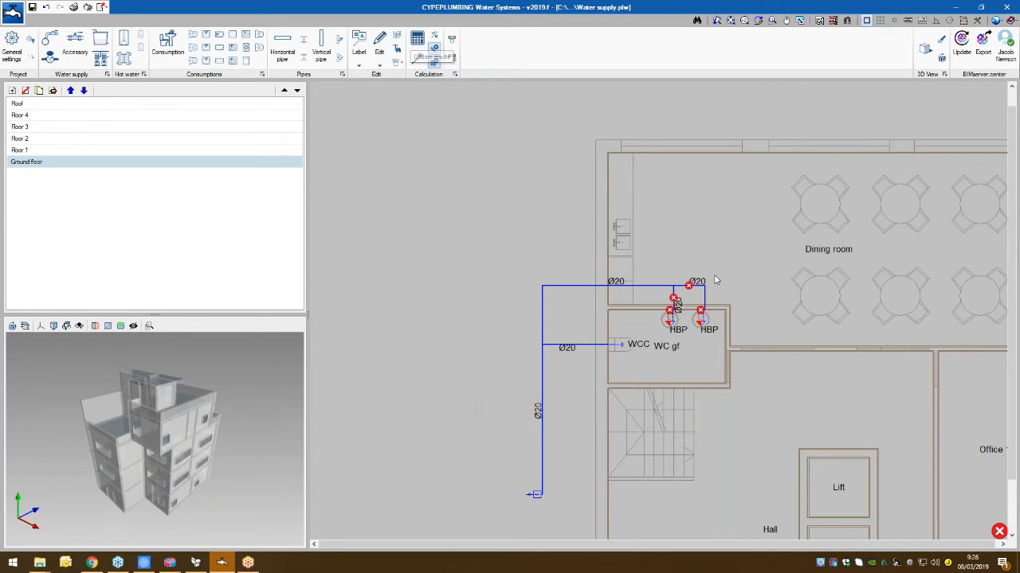
{"action": "scroll", "coordinate": [715, 280], "scroll_direction": "up", "scroll_amount": 2}
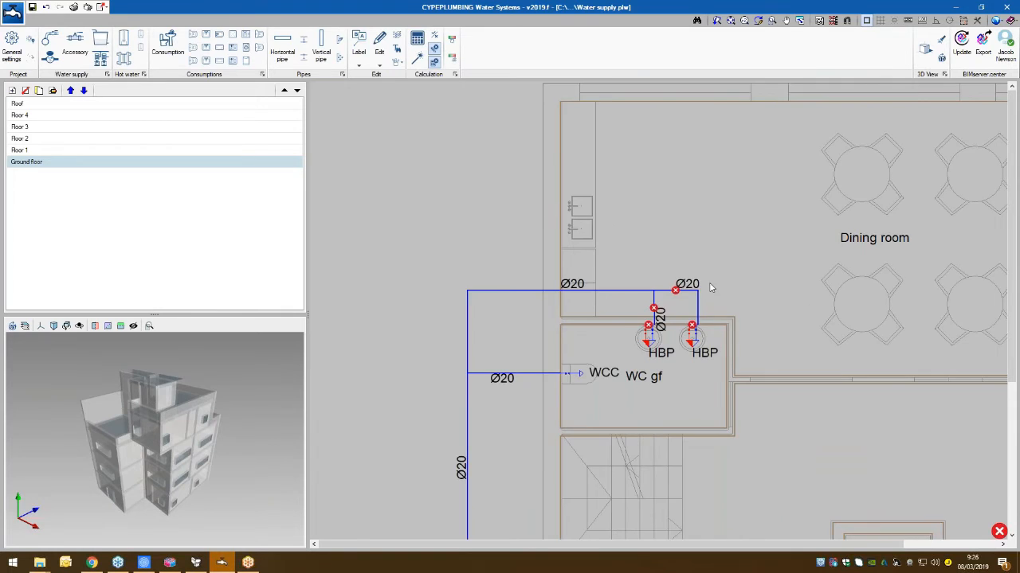
{"action": "scroll", "coordinate": [711, 289], "scroll_direction": "up", "scroll_amount": 3}
{"action": "mouse_move", "coordinate": [667, 375]}
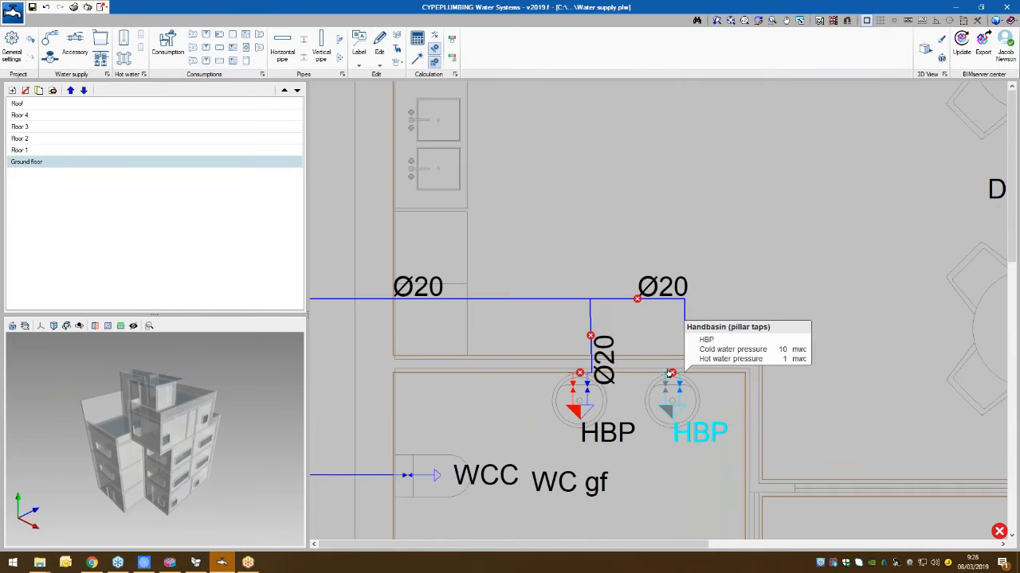
{"action": "left_click", "coordinate": [587, 379]}
{"action": "left_click", "coordinate": [671, 372]}
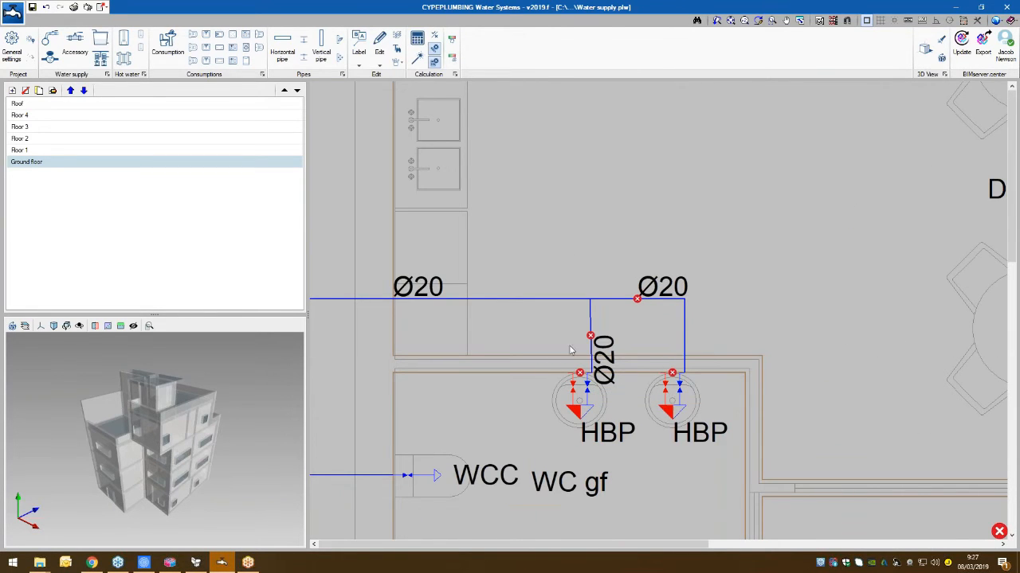
- Examine the hydraulic checks of both handbasin branch pipes in WC gf, and run the automatic Design of the installation
{"action": "left_click", "coordinate": [591, 337]}
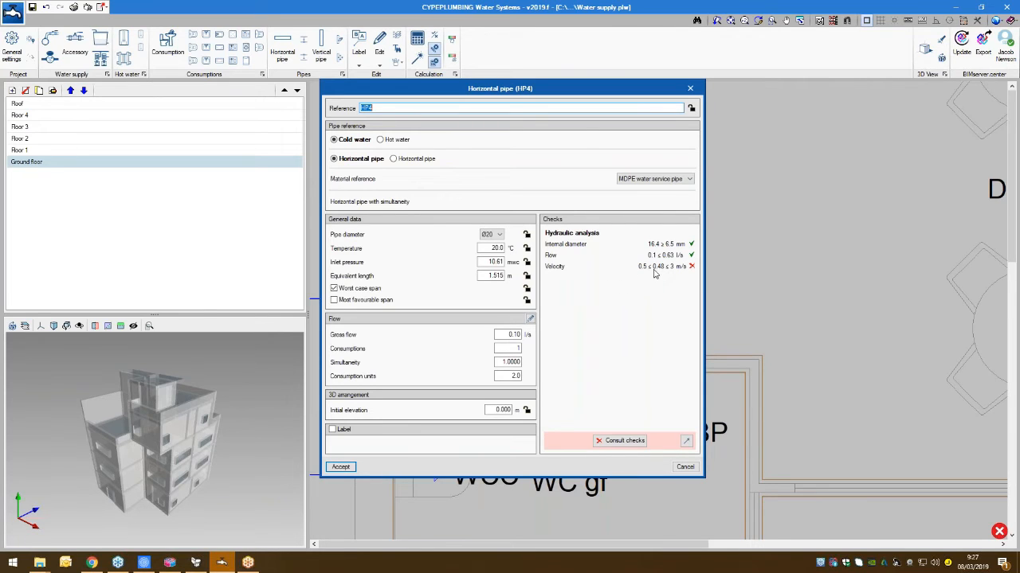
{"action": "left_click", "coordinate": [689, 88]}
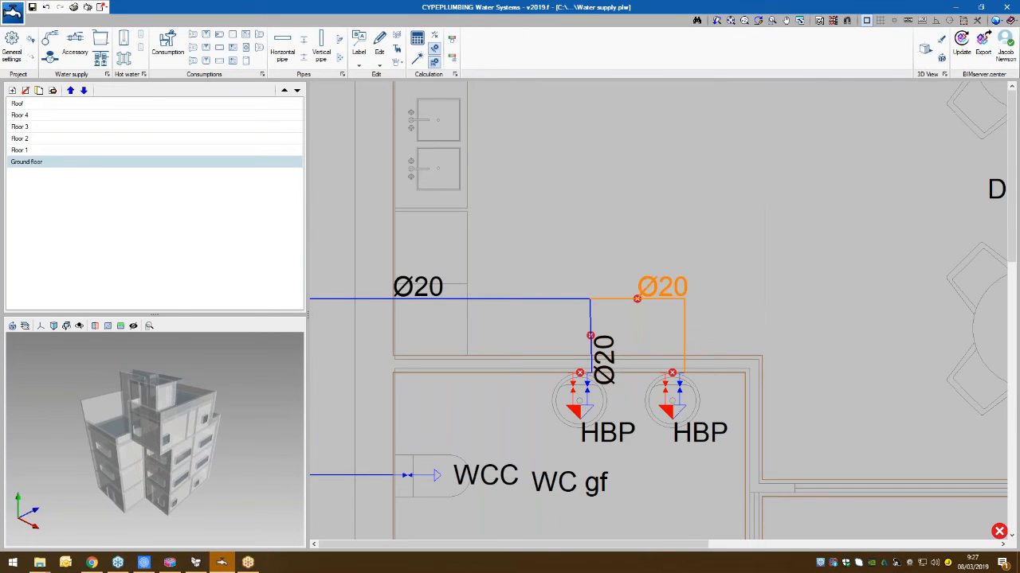
{"action": "left_click", "coordinate": [638, 298]}
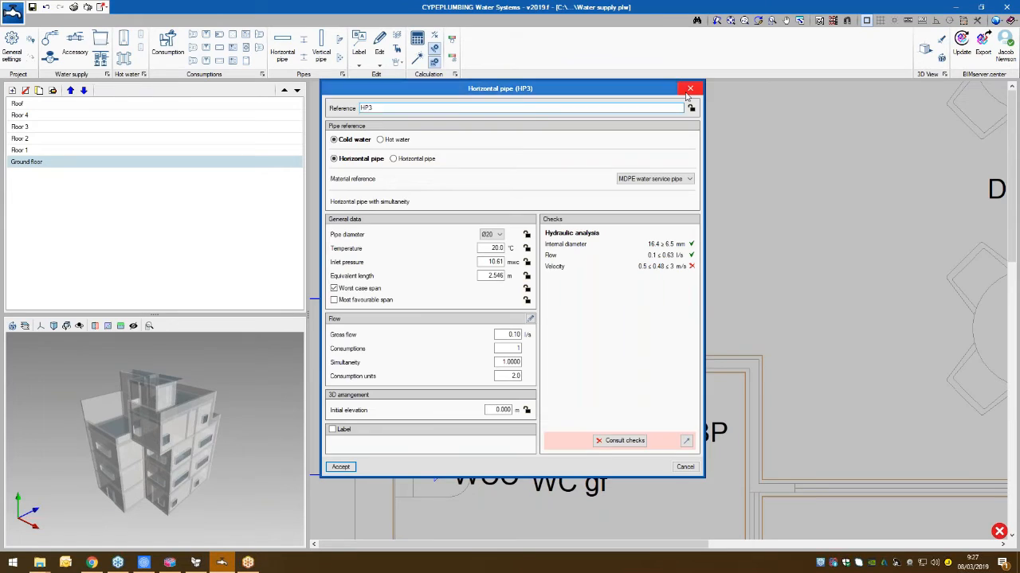
{"action": "left_click", "coordinate": [689, 90]}
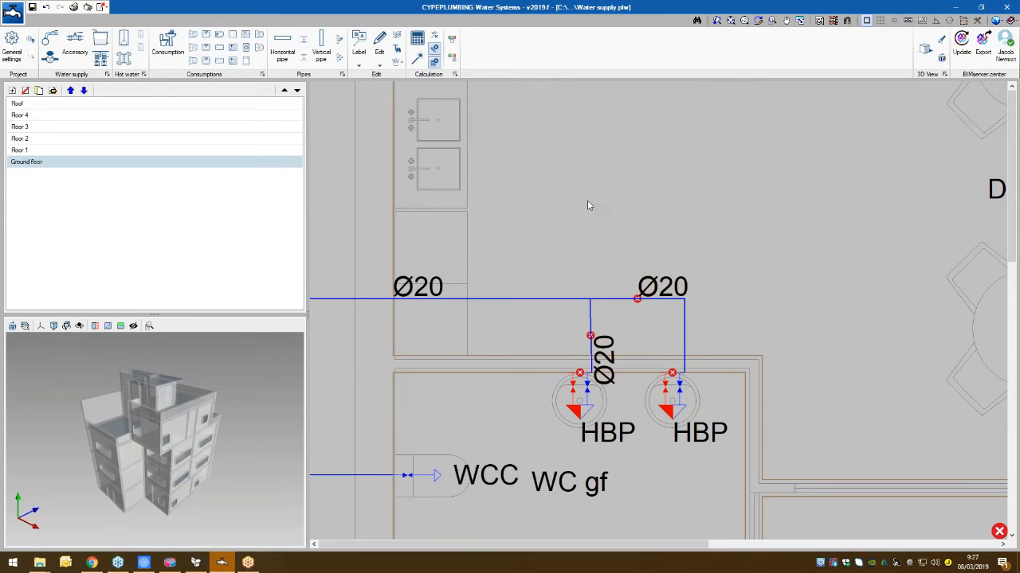
{"action": "left_click", "coordinate": [415, 61]}
- Try to resize the left handbasin's branch pipe by designing it and looking through its available diameters
{"action": "mouse_move", "coordinate": [590, 337]}
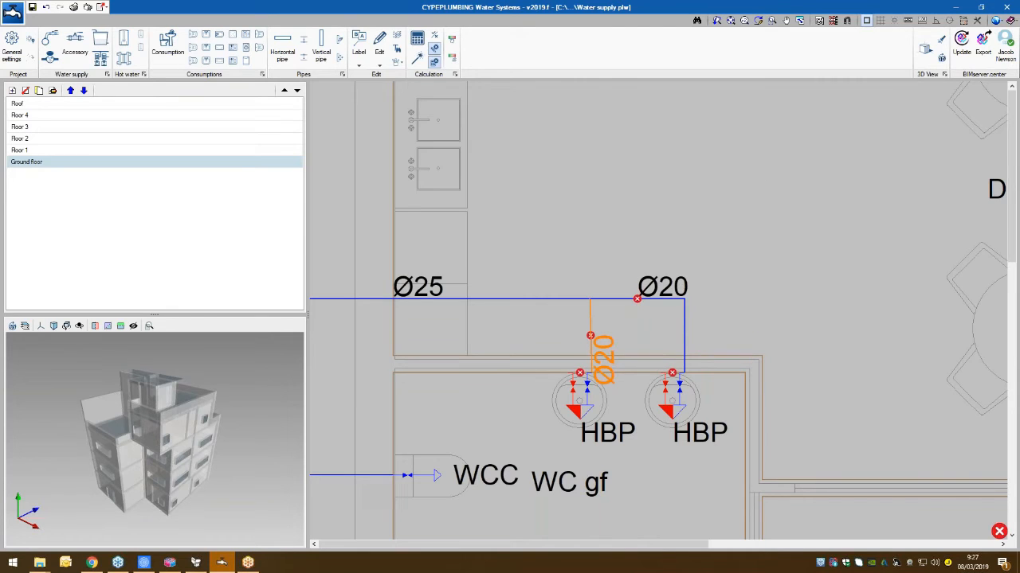
{"action": "left_click", "coordinate": [688, 443]}
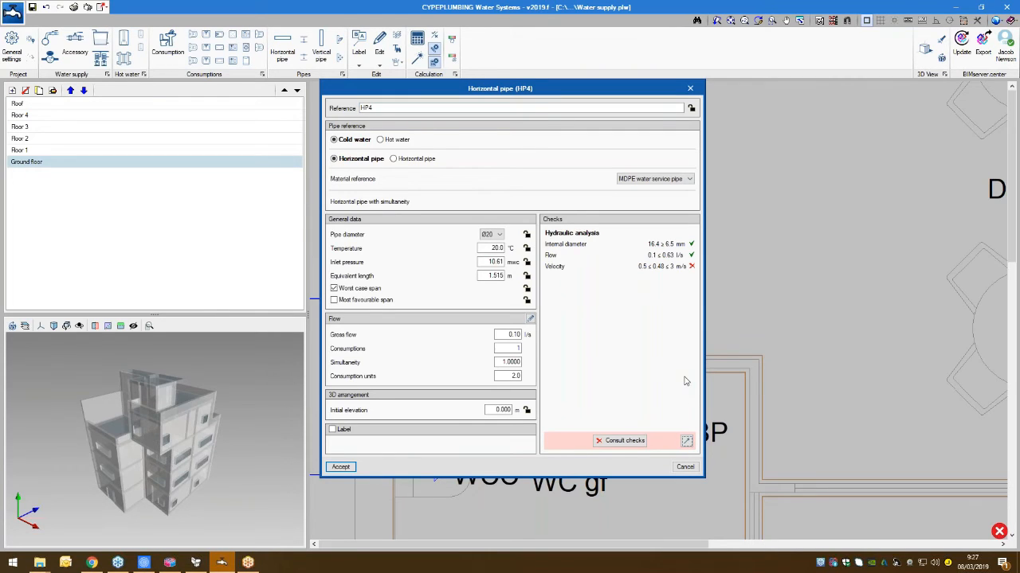
{"action": "left_click", "coordinate": [496, 237]}
{"action": "left_click", "coordinate": [496, 239]}
{"action": "left_click", "coordinate": [494, 235]}
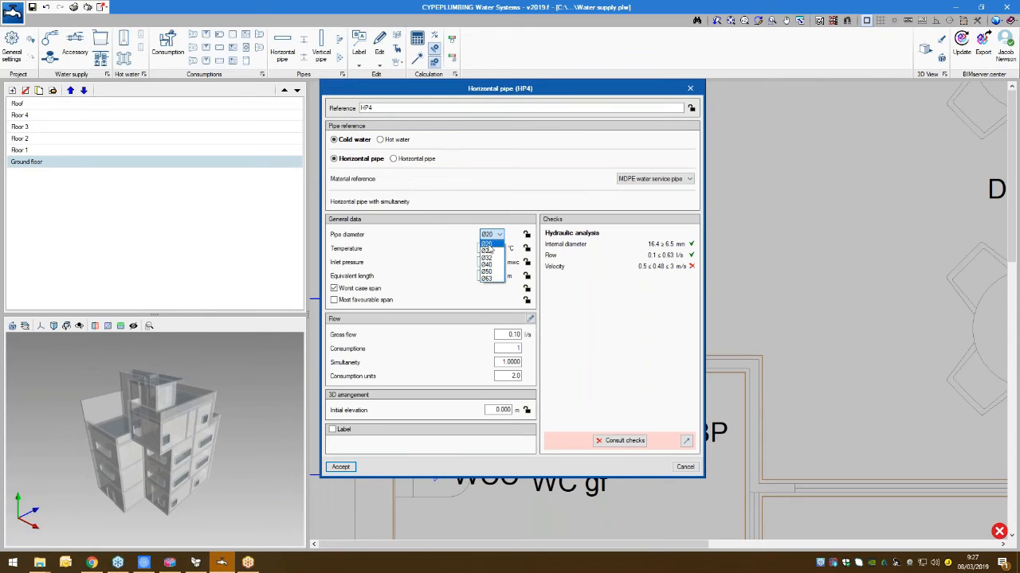
{"action": "left_click", "coordinate": [488, 245]}
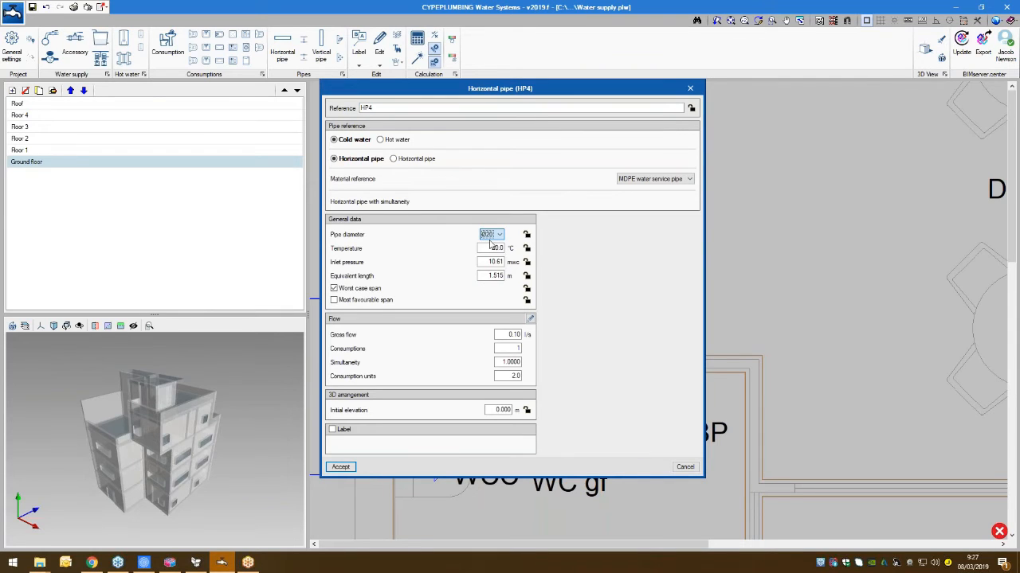
{"action": "left_click", "coordinate": [685, 466]}
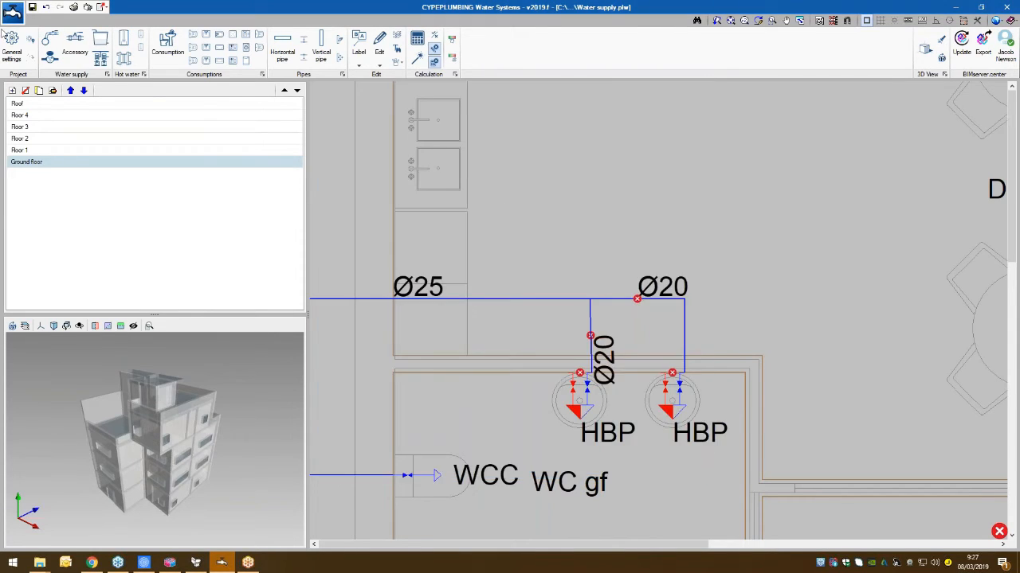
- Add a new size with the reference Ø16 to the MDPE water service pipe in the pipes catalogue
{"action": "left_click", "coordinate": [12, 47]}
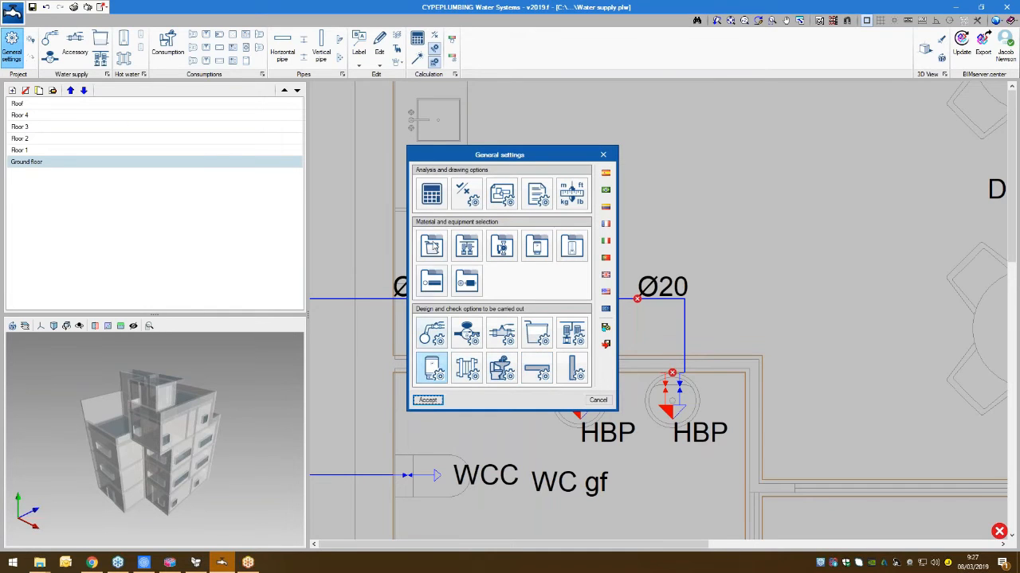
{"action": "left_click", "coordinate": [430, 282]}
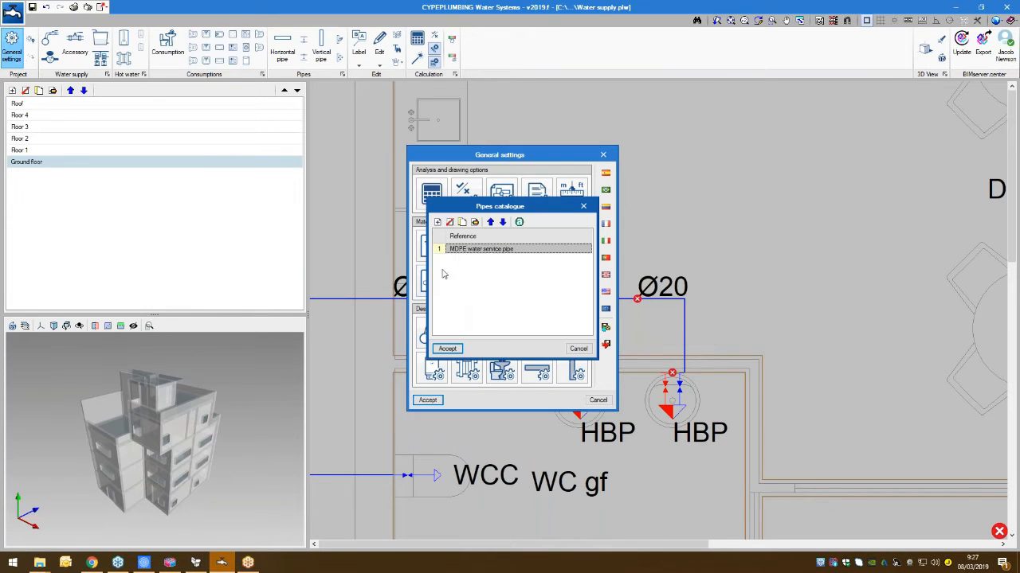
{"action": "double_click", "coordinate": [478, 248]}
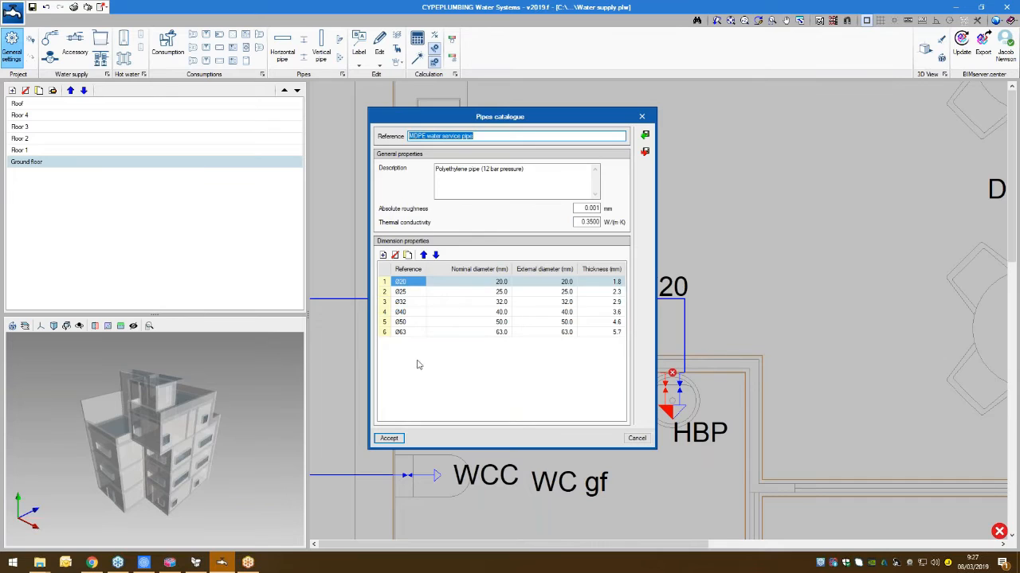
{"action": "left_click", "coordinate": [382, 255]}
{"action": "double_click", "coordinate": [402, 345]}
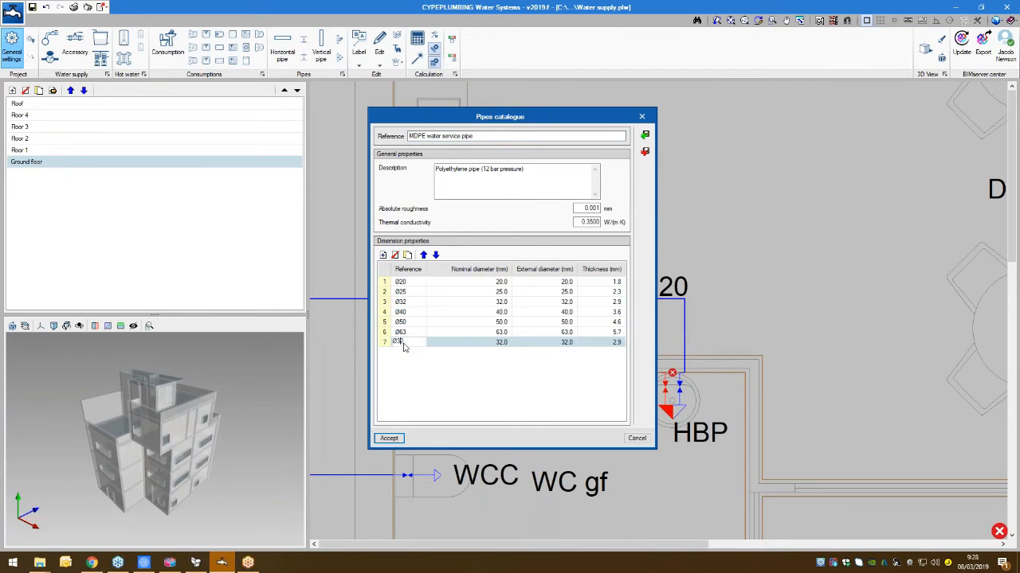
{"action": "key", "text": "BackSpace"}
{"action": "key", "text": "BackSpace"}
{"action": "type", "text": "16"}
- Set both the nominal and the external diameter of the Ø16 pipe size to 16 mm
{"action": "double_click", "coordinate": [502, 344]}
{"action": "key", "text": "BackSpace"}
{"action": "key", "text": "BackSpace"}
{"action": "key", "text": "BackSpace"}
{"action": "key", "text": "BackSpace"}
{"action": "type", "text": "16"}
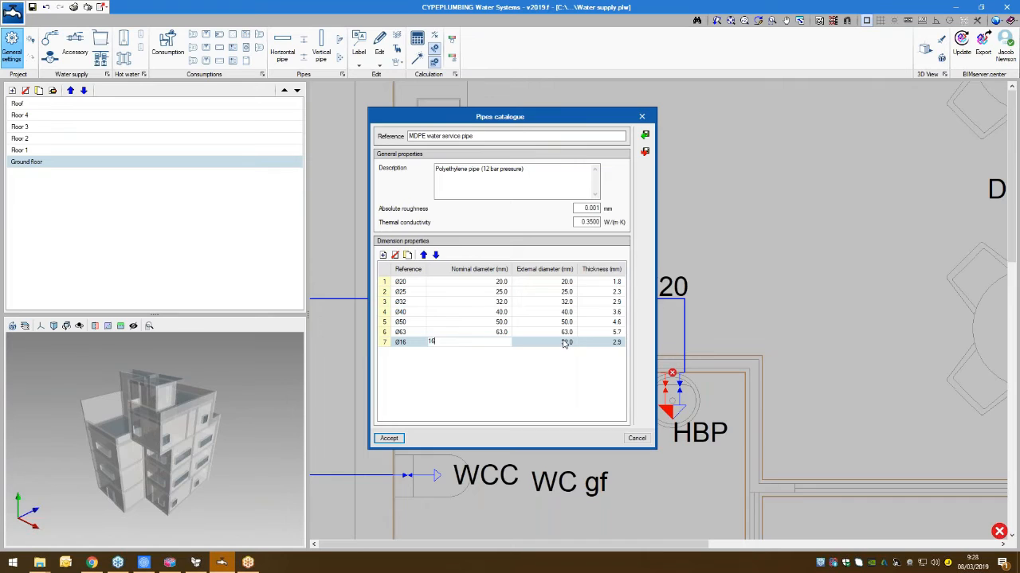
{"action": "double_click", "coordinate": [564, 343]}
{"action": "key", "text": "BackSpace"}
{"action": "key", "text": "BackSpace"}
{"action": "type", "text": "16"}
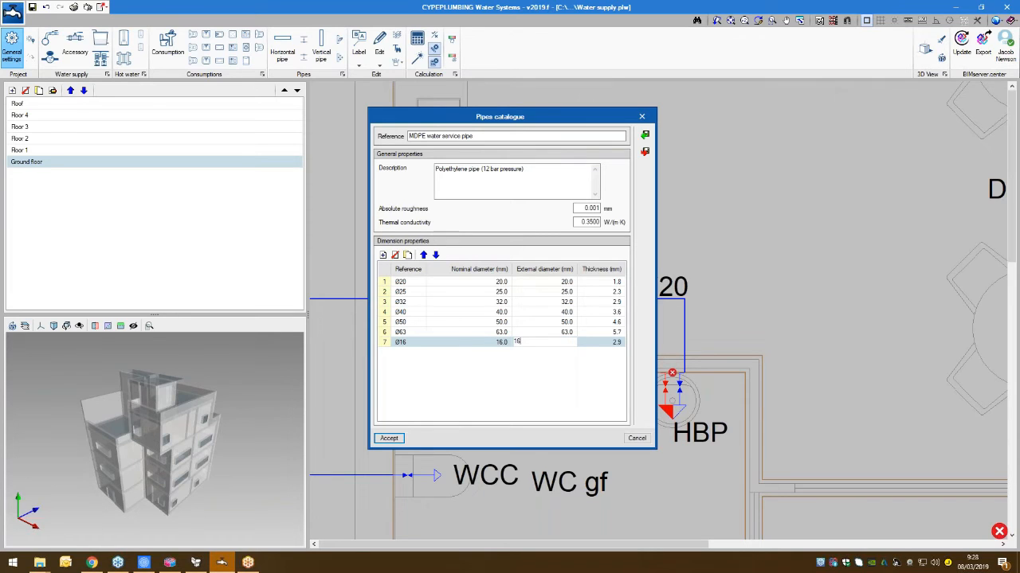
{"action": "key", "text": "Return"}
- Move the Ø16 size up the MDPE pipe's size list and accept the pipes catalogue and general settings
{"action": "left_click", "coordinate": [424, 255]}
{"action": "left_click", "coordinate": [424, 255]}
{"action": "left_click", "coordinate": [423, 255]}
{"action": "left_click", "coordinate": [423, 254]}
{"action": "left_click", "coordinate": [423, 255]}
{"action": "left_click", "coordinate": [394, 439]}
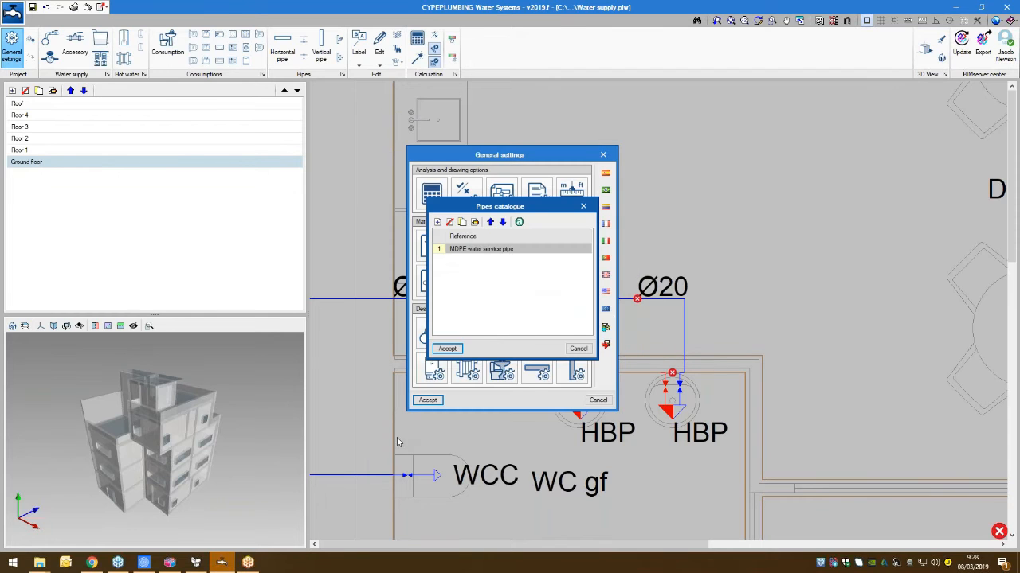
{"action": "left_click", "coordinate": [447, 349]}
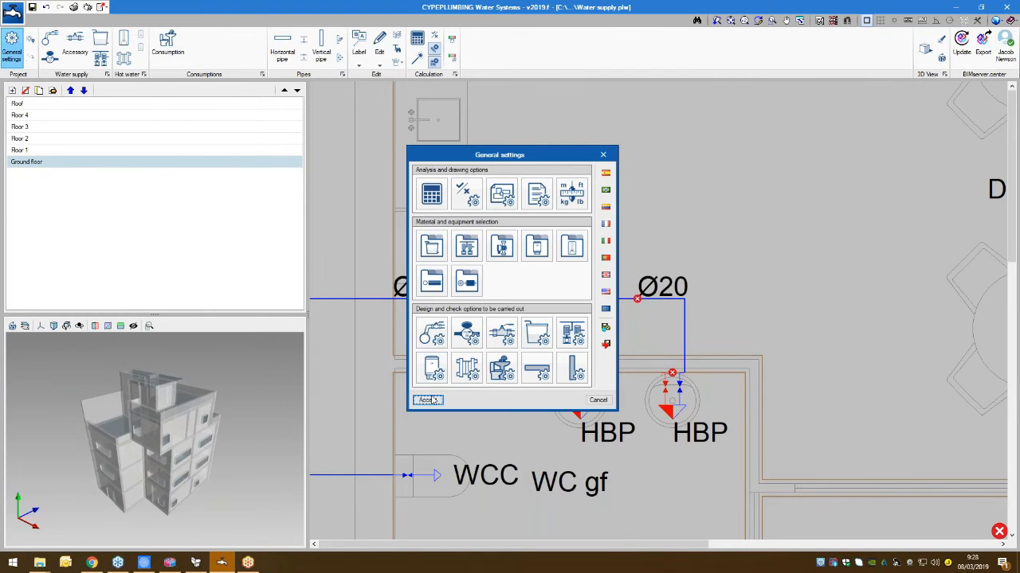
{"action": "left_click", "coordinate": [428, 400]}
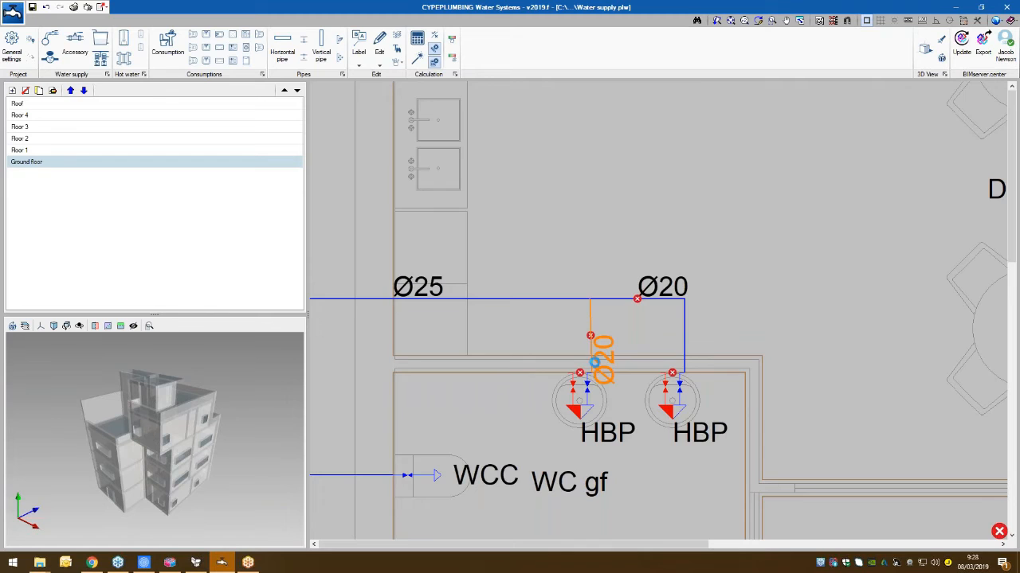
{"action": "left_click", "coordinate": [595, 363]}
{"action": "left_click", "coordinate": [687, 442]}
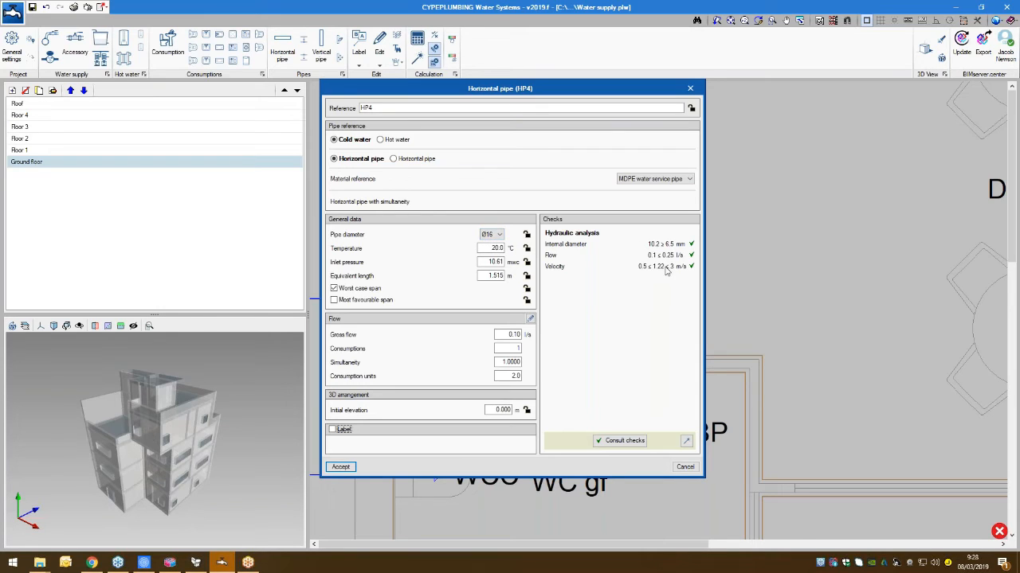
{"action": "left_click", "coordinate": [691, 89]}
{"action": "left_click", "coordinate": [637, 299]}
{"action": "left_click", "coordinate": [691, 90]}
- Rerun the Design of the installation and design the right handbasin's branch pipe individually, accepting the Ø16 diameter
{"action": "scroll", "coordinate": [612, 236], "scroll_direction": "down", "scroll_amount": 6}
{"action": "middle_click_drag", "start_coordinate": [562, 227], "coordinate": [764, 220]}
{"action": "scroll", "coordinate": [752, 354], "scroll_direction": "down", "scroll_amount": 4}
{"action": "middle_click_drag", "start_coordinate": [706, 412], "coordinate": [608, 379]}
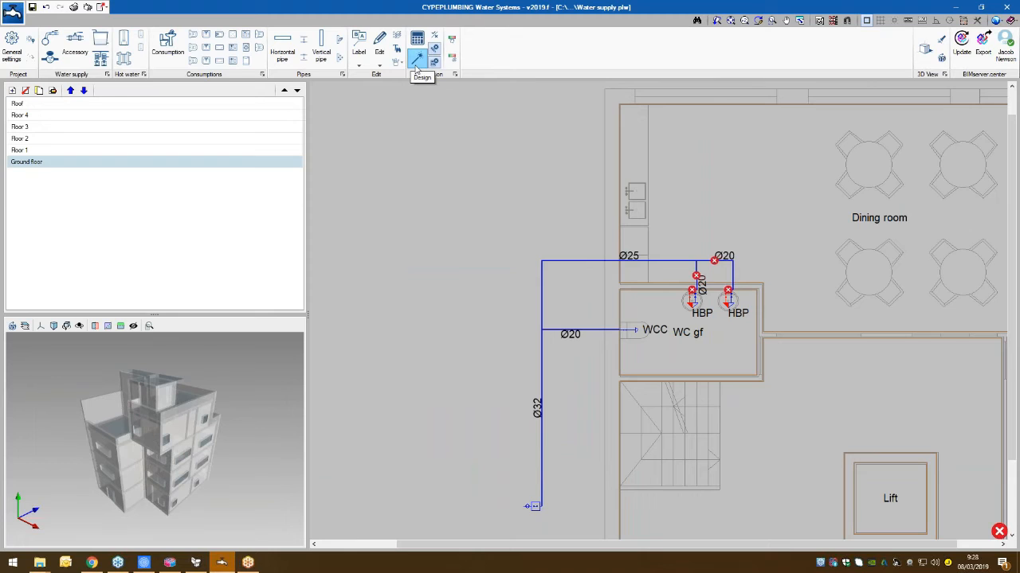
{"action": "left_click", "coordinate": [415, 69]}
{"action": "left_click", "coordinate": [719, 260]}
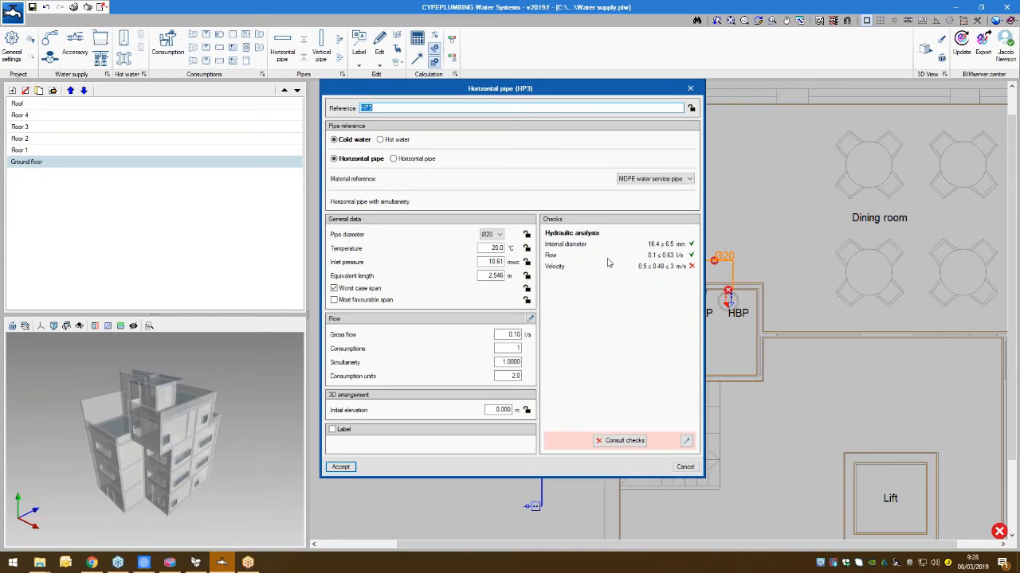
{"action": "left_click", "coordinate": [685, 442]}
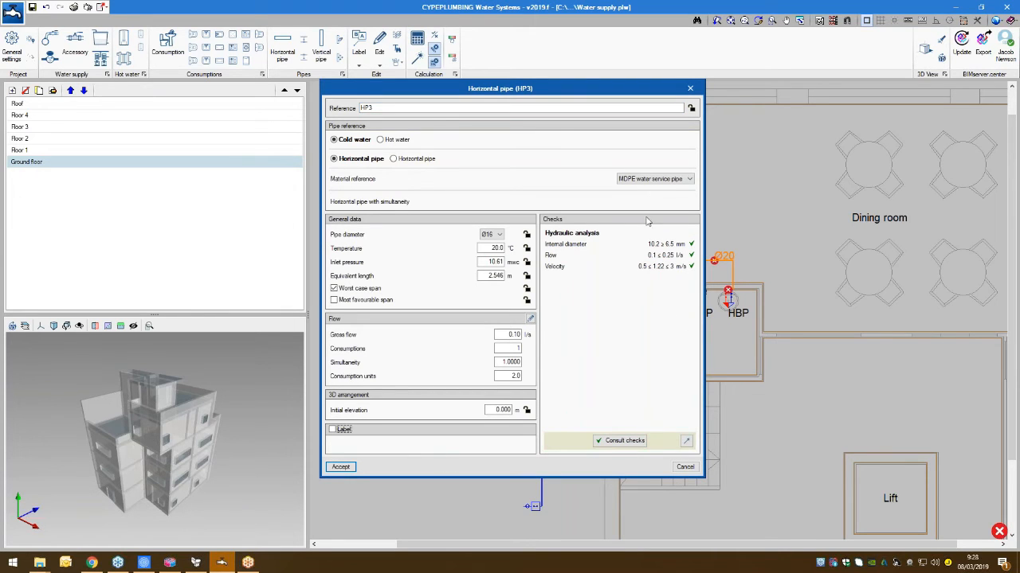
{"action": "left_click", "coordinate": [340, 467]}
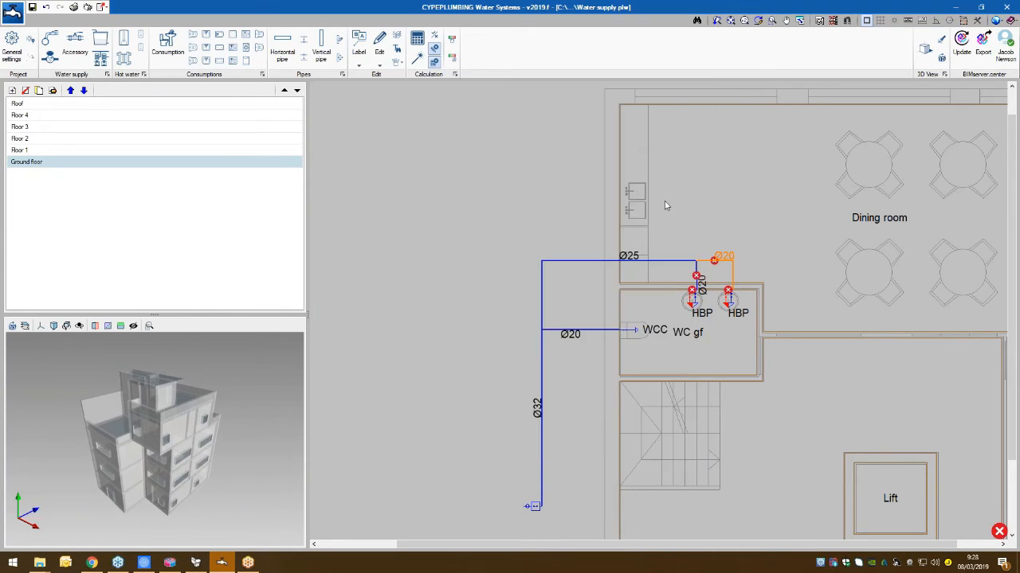
- Design the left handbasin's branch pipe from its own properties and accept the Ø16 diameter
{"action": "left_click", "coordinate": [697, 276]}
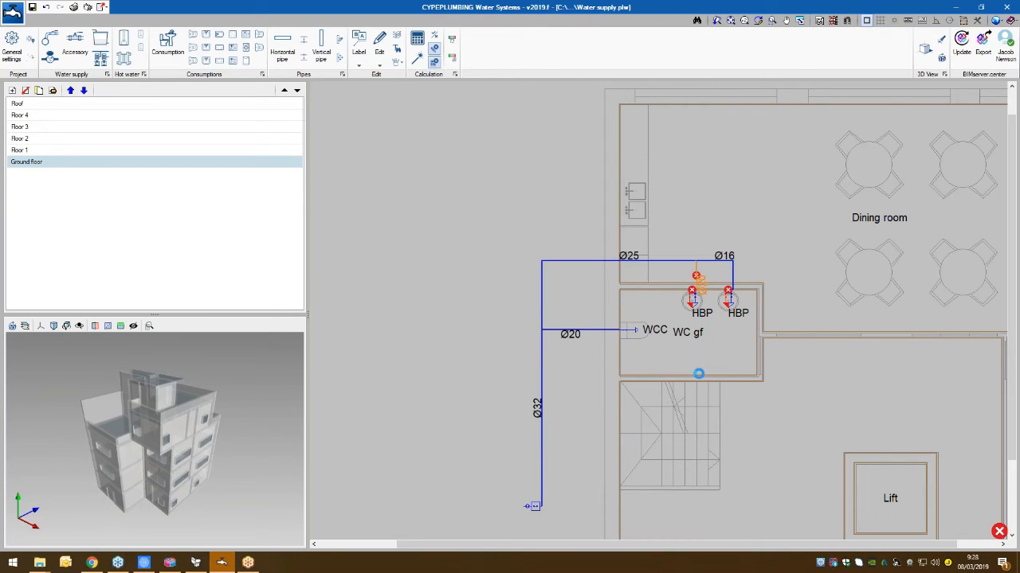
{"action": "left_click", "coordinate": [687, 442]}
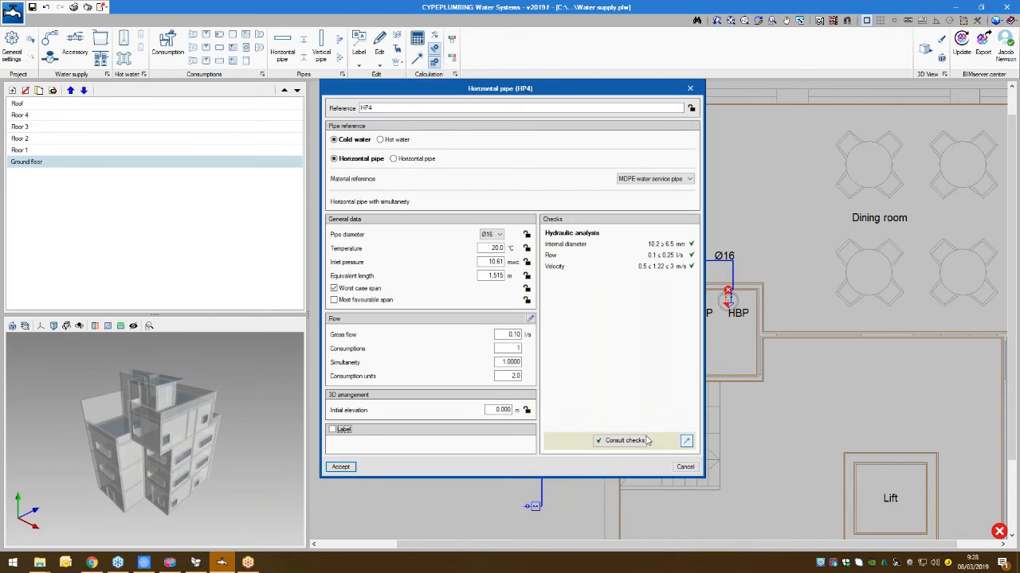
{"action": "left_click", "coordinate": [341, 467]}
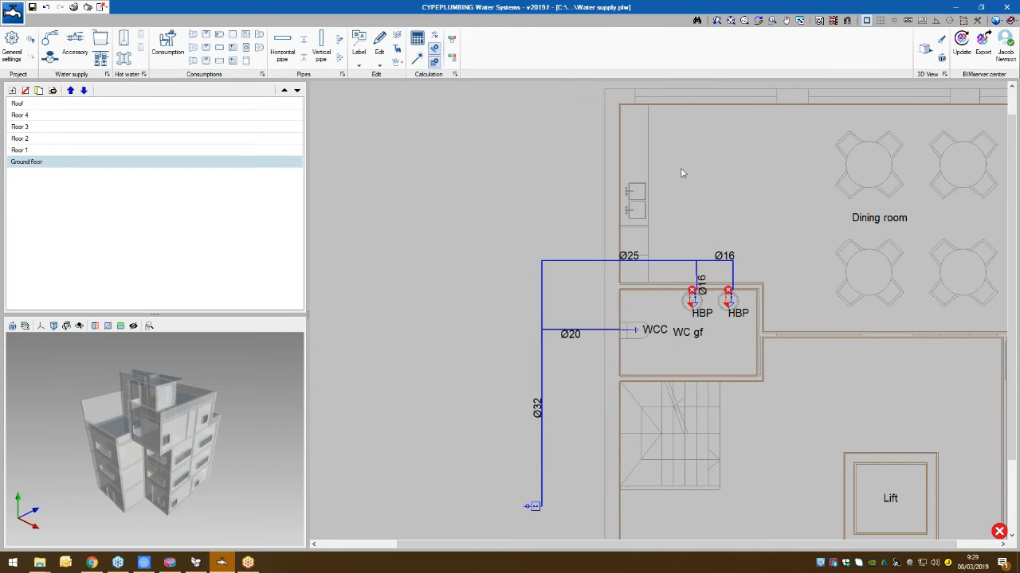
- Run the Design of the installation again and inspect the data of the WC cistern branch, main supply pipe and supply connection
{"action": "left_click", "coordinate": [419, 61]}
{"action": "mouse_move", "coordinate": [581, 340]}
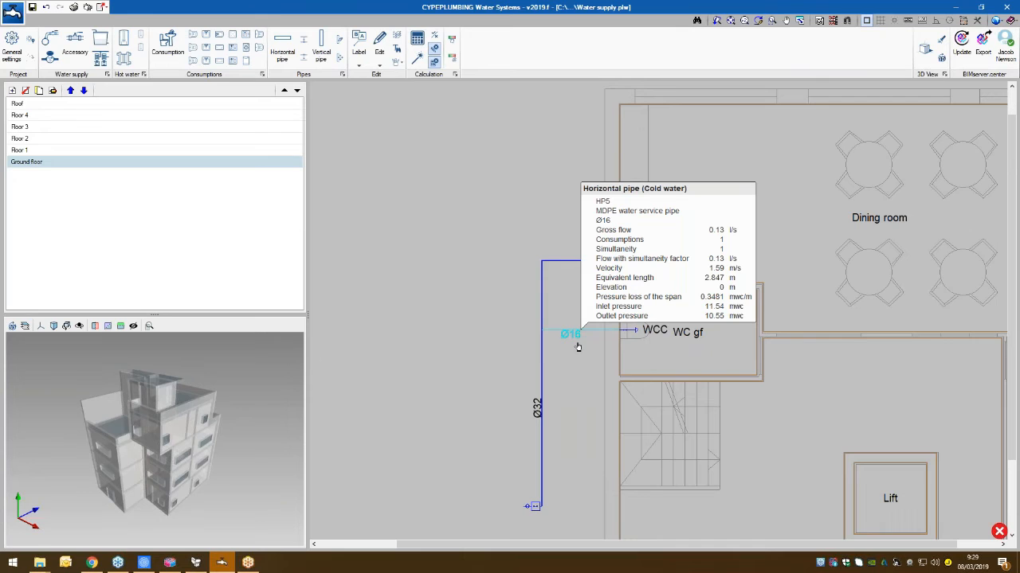
{"action": "mouse_move", "coordinate": [541, 420]}
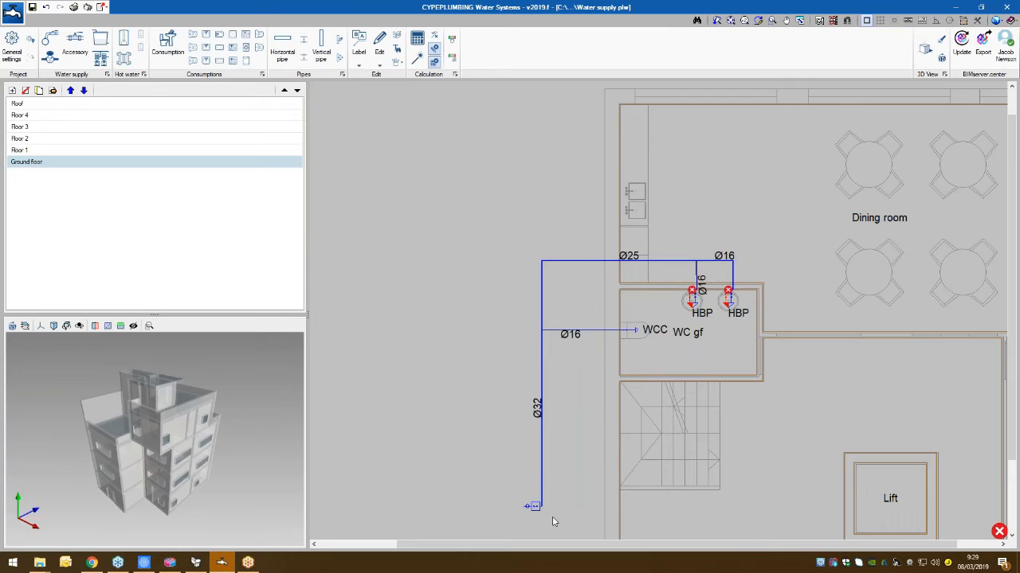
{"action": "mouse_move", "coordinate": [535, 511]}
- Export the installation to BIMserver.center as the IFC file "Water supply installation project" without any additional files
{"action": "left_click", "coordinate": [983, 46]}
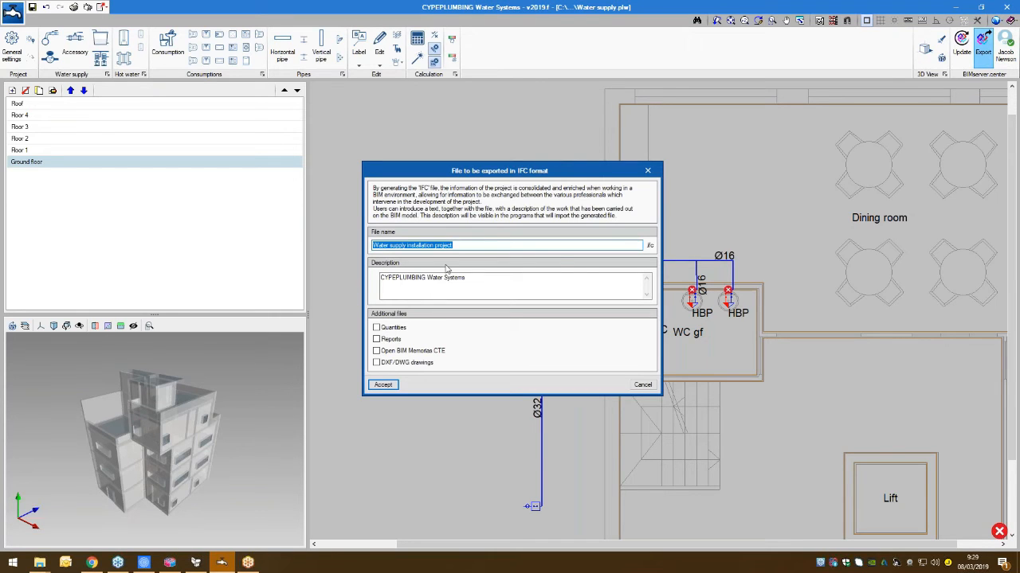
{"action": "left_click", "coordinate": [380, 385]}
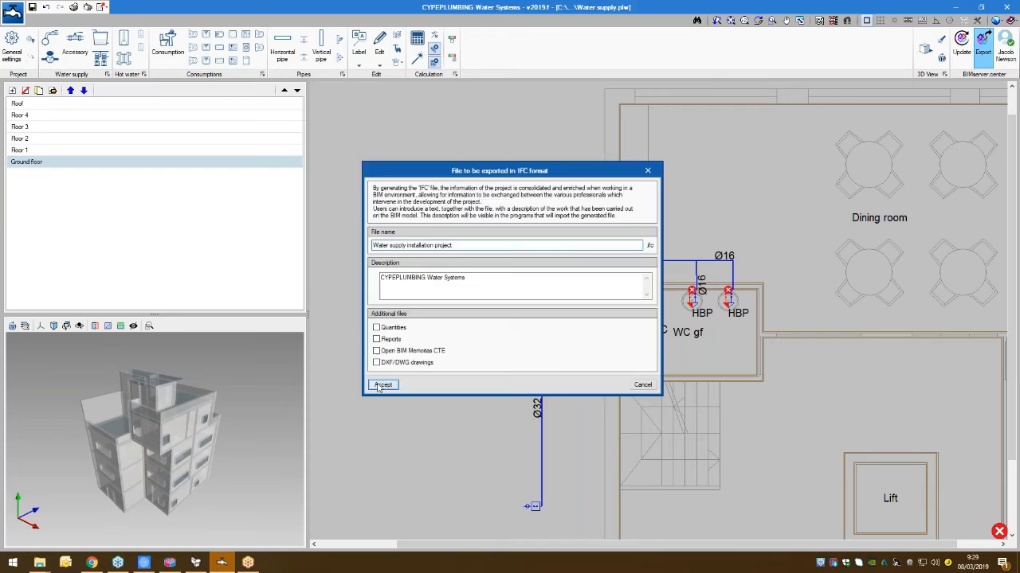
{"action": "left_click", "coordinate": [510, 308]}
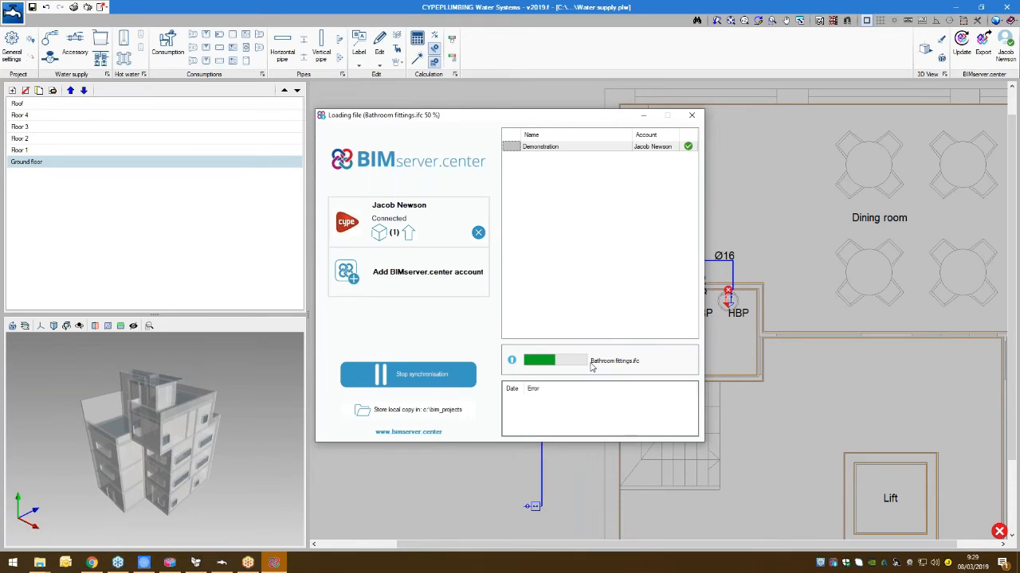
{"action": "left_click", "coordinate": [643, 115]}
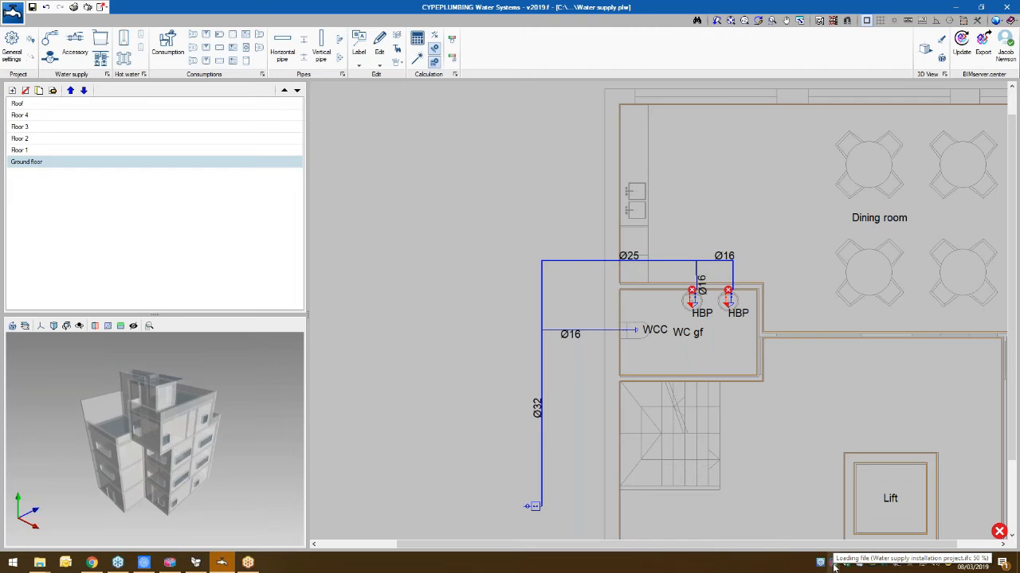
- Switch to CYPEPLUMBING Sanitary Systems and create a new project with the file name "Sanitary", accepting the licence information
{"action": "left_click", "coordinate": [958, 7]}
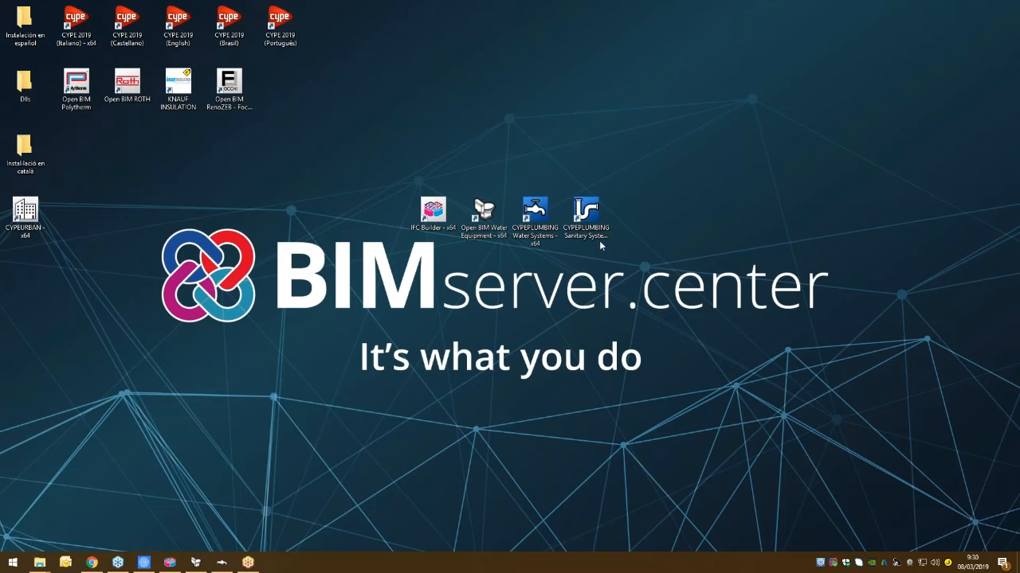
{"action": "left_click", "coordinate": [586, 219]}
{"action": "double_click", "coordinate": [586, 209]}
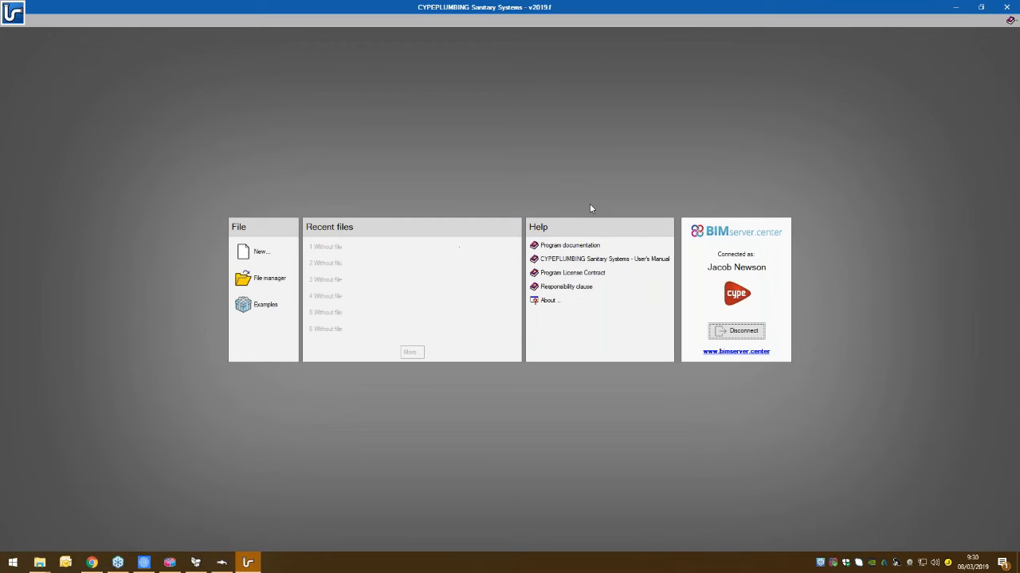
{"action": "left_click", "coordinate": [258, 263]}
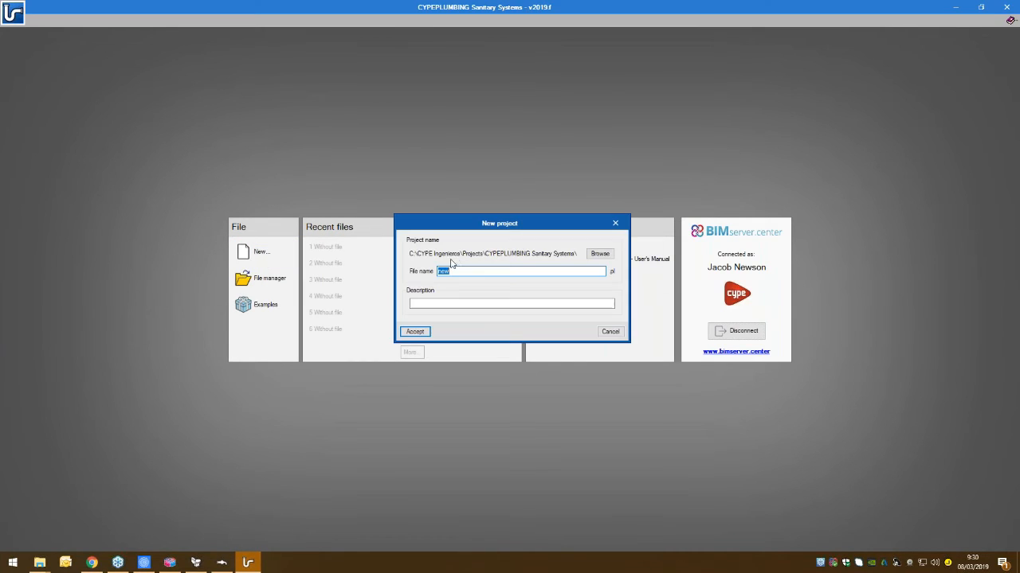
{"action": "type", "text": "Sanitary"}
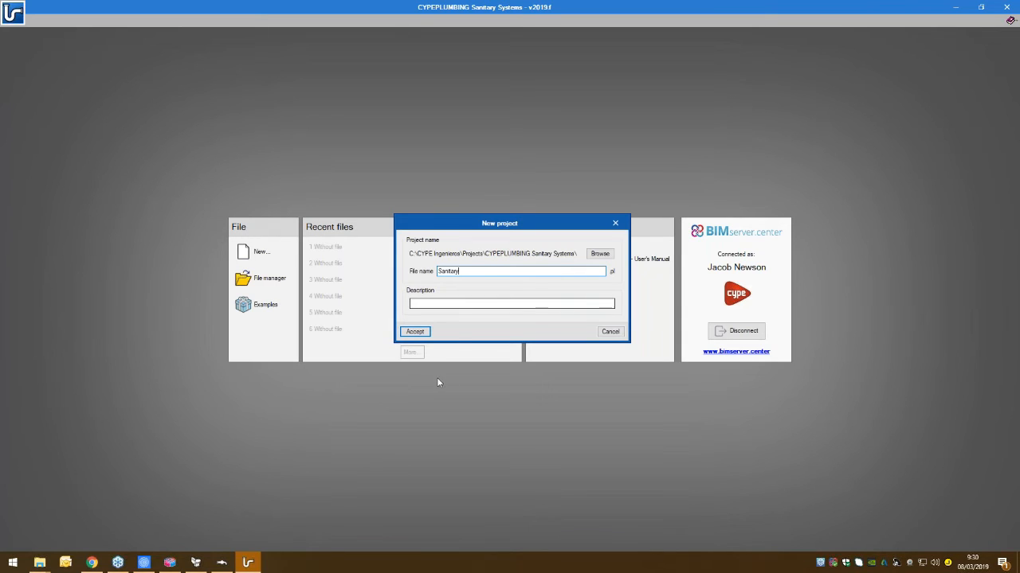
{"action": "left_click", "coordinate": [415, 333]}
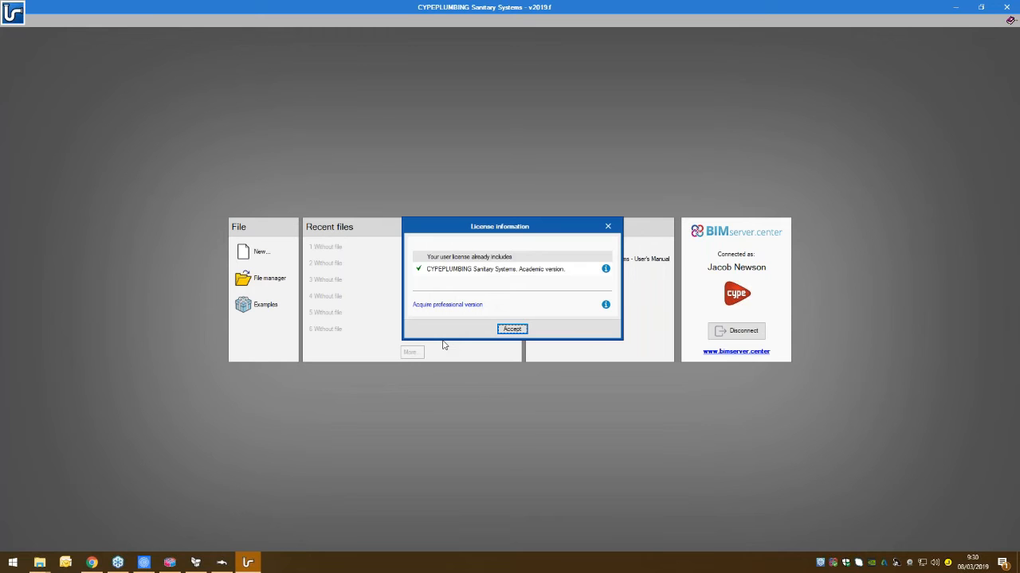
{"action": "key", "text": "Return"}
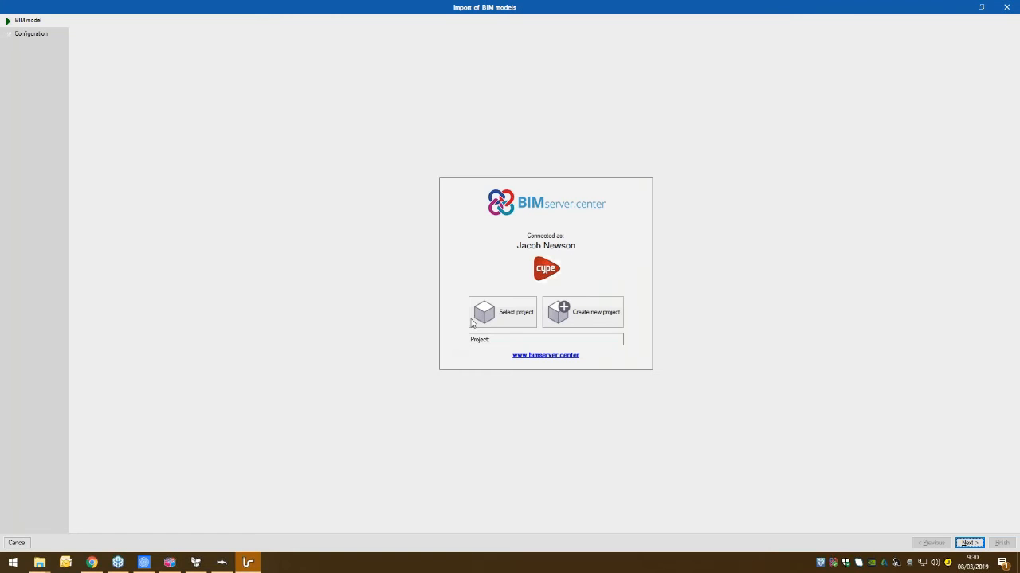
- Link the Demonstration BIM project and import its architectural model together with the Bathroom fittings and Water supply installation project files
{"action": "left_click", "coordinate": [487, 312]}
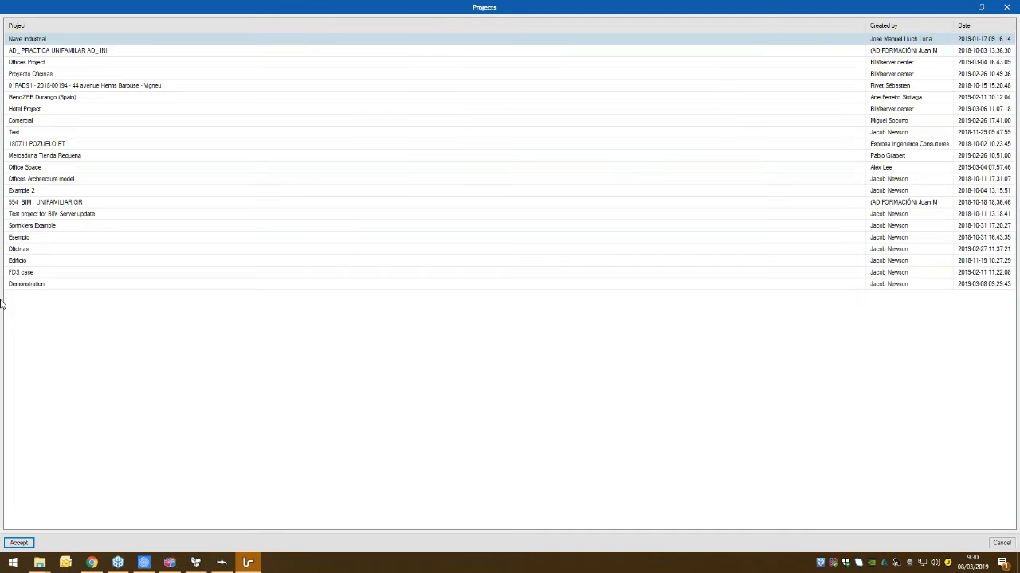
{"action": "left_click", "coordinate": [40, 284]}
{"action": "left_click", "coordinate": [18, 542]}
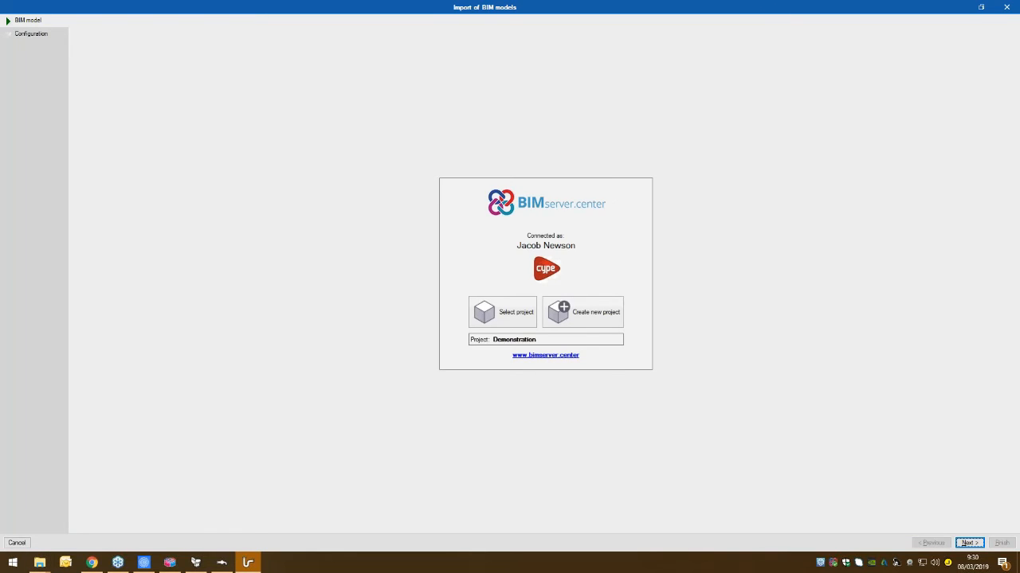
{"action": "left_click", "coordinate": [968, 543]}
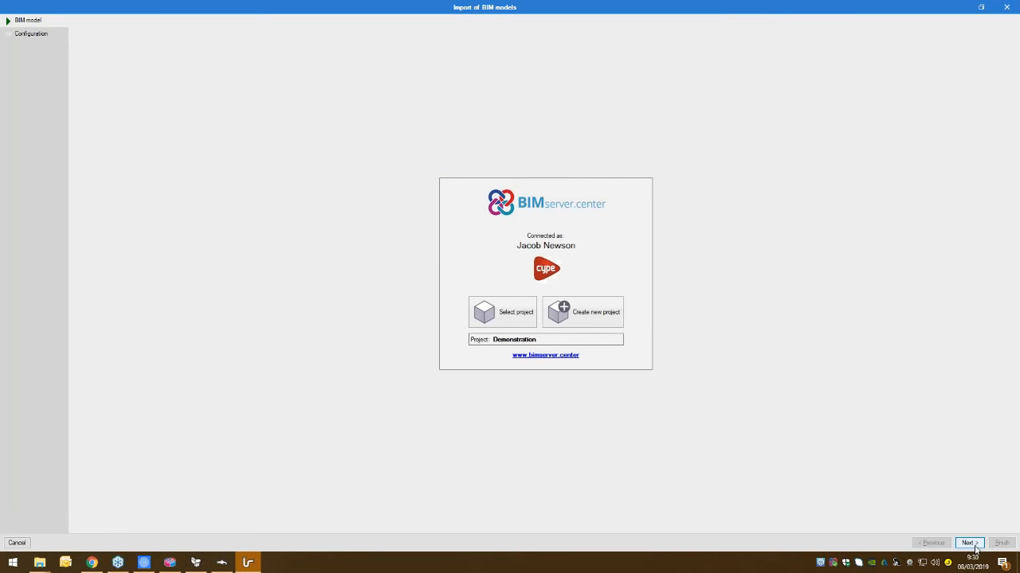
{"action": "left_click", "coordinate": [967, 543]}
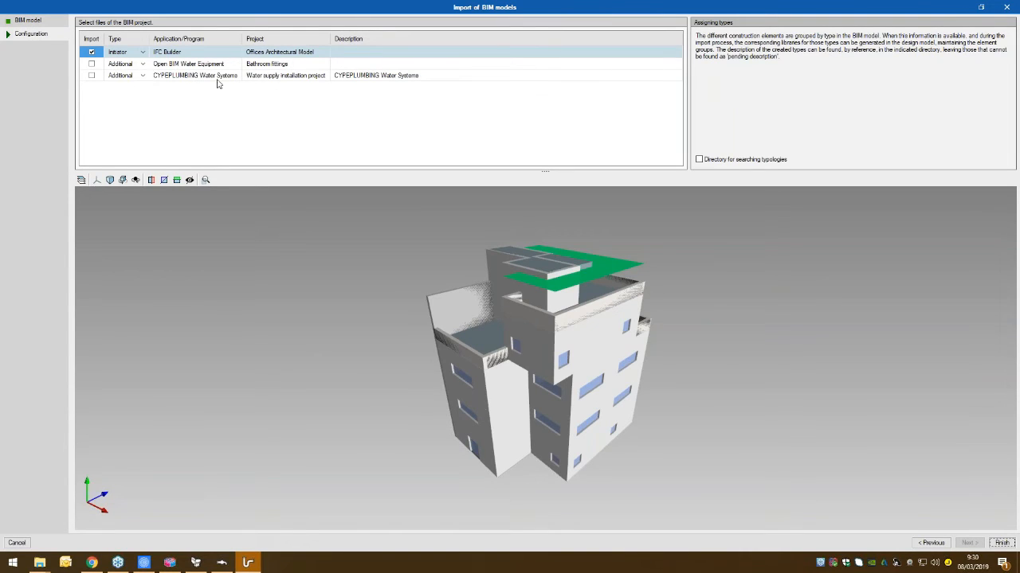
{"action": "left_click", "coordinate": [93, 64]}
{"action": "left_click", "coordinate": [92, 75]}
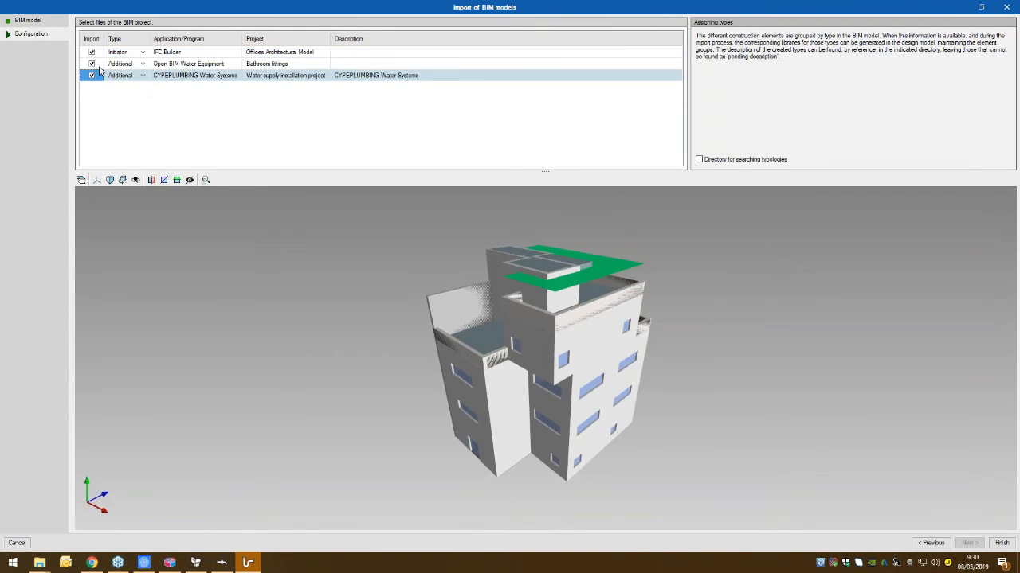
{"action": "left_click", "coordinate": [1002, 543]}
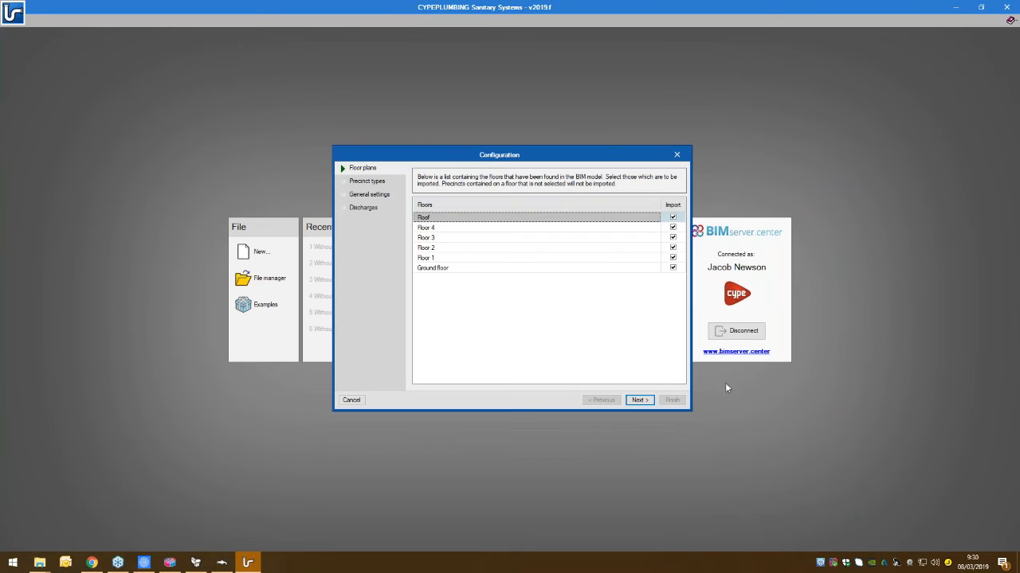
- Import all floors and precinct types, and apply the United Kingdom EN 12056 gravity drainage standards in the general settings
{"action": "left_click", "coordinate": [636, 403]}
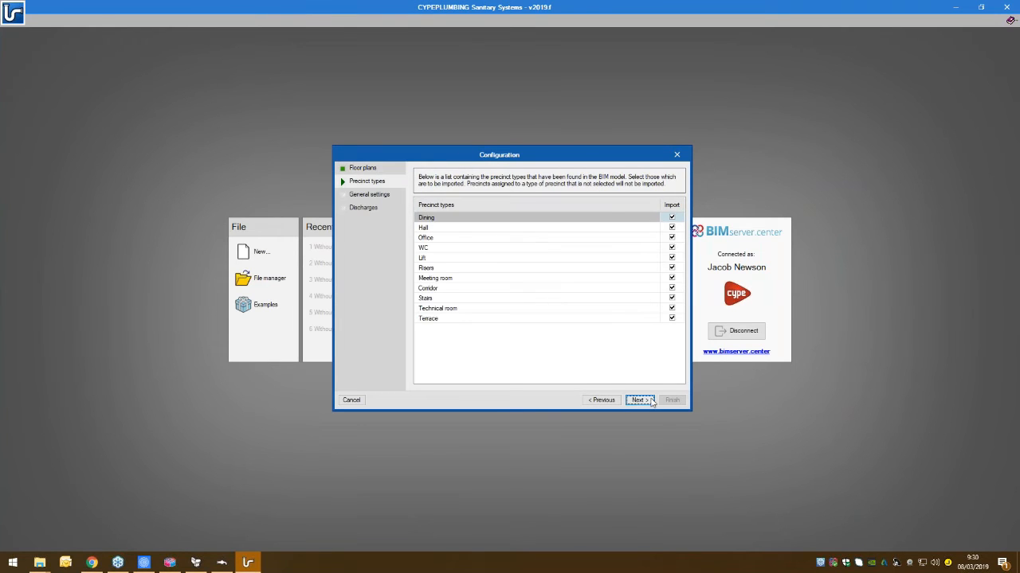
{"action": "left_click", "coordinate": [644, 400]}
{"action": "left_click_drag", "start_coordinate": [541, 155], "coordinate": [512, 128]}
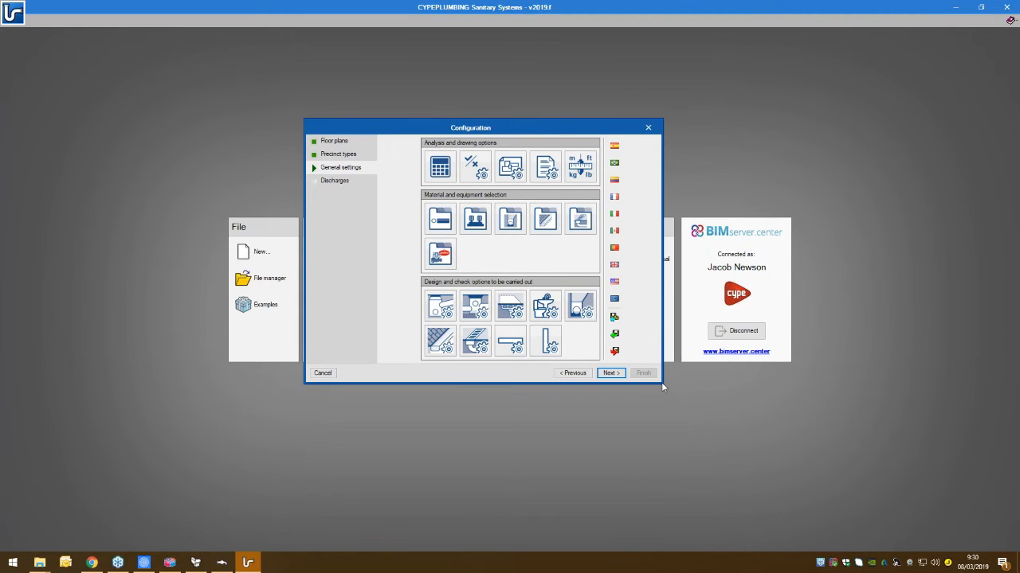
{"action": "left_click", "coordinate": [614, 267]}
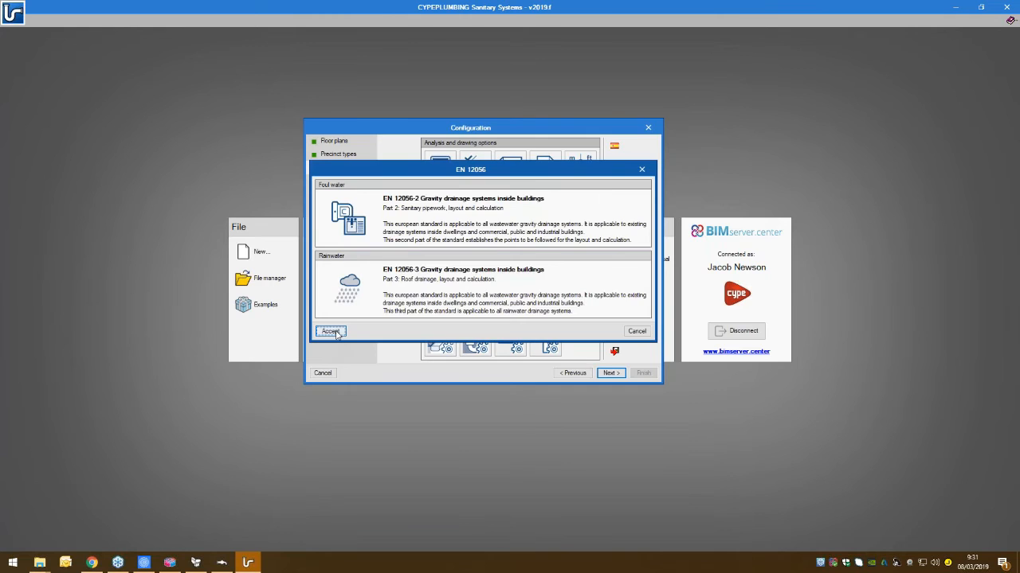
{"action": "left_click", "coordinate": [331, 333]}
- Examine the design and check options of the Main drainage pipe 50% horizontal pipe type
{"action": "left_click", "coordinate": [544, 349]}
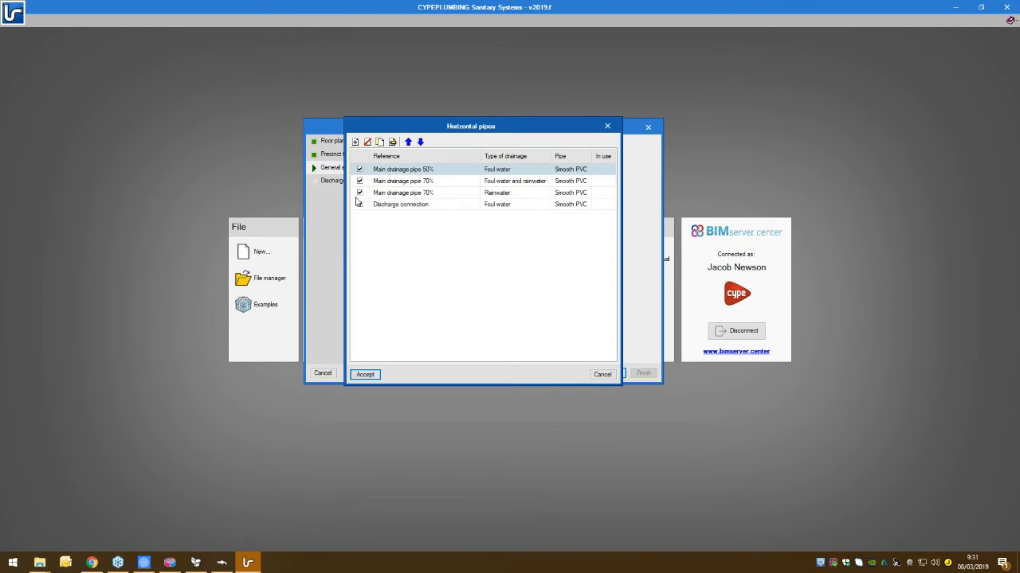
{"action": "double_click", "coordinate": [402, 170]}
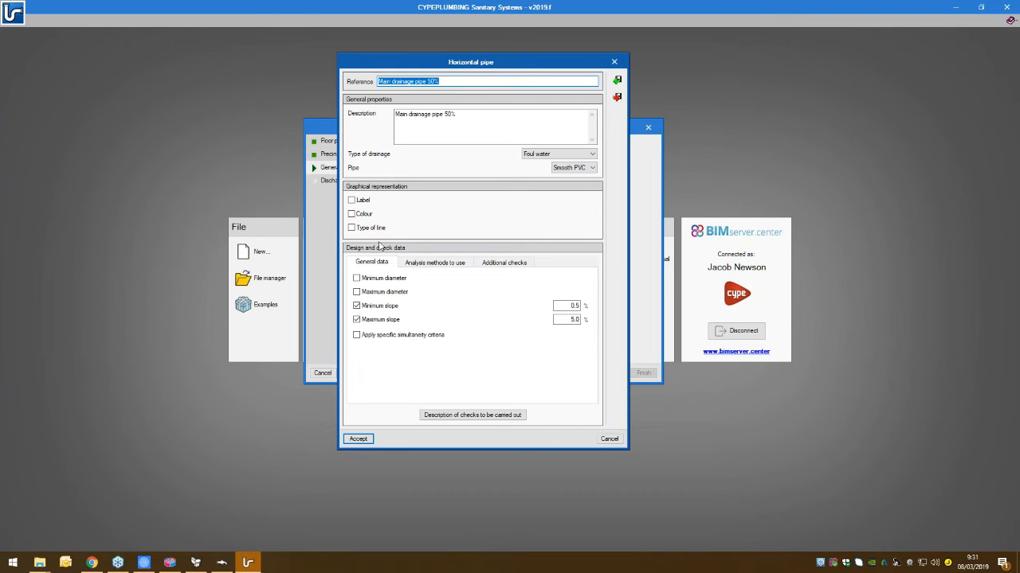
{"action": "left_click", "coordinate": [355, 439]}
{"action": "left_click", "coordinate": [363, 371]}
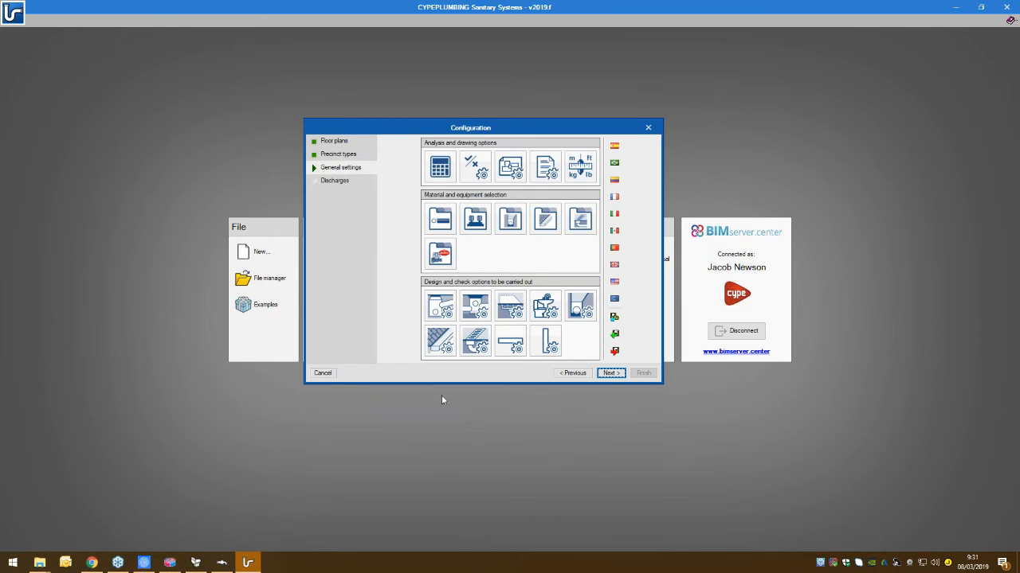
- Assign "Toilet with 6,0 l cistern" to the toilets and Washbasin to the sinks as discharges, and complete the import
{"action": "left_click", "coordinate": [603, 374]}
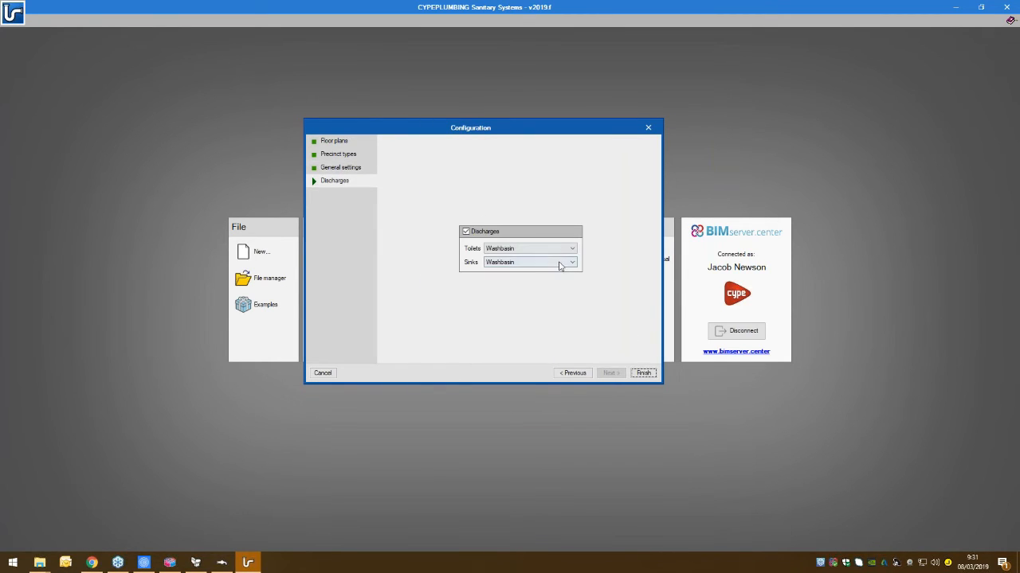
{"action": "left_click", "coordinate": [482, 249]}
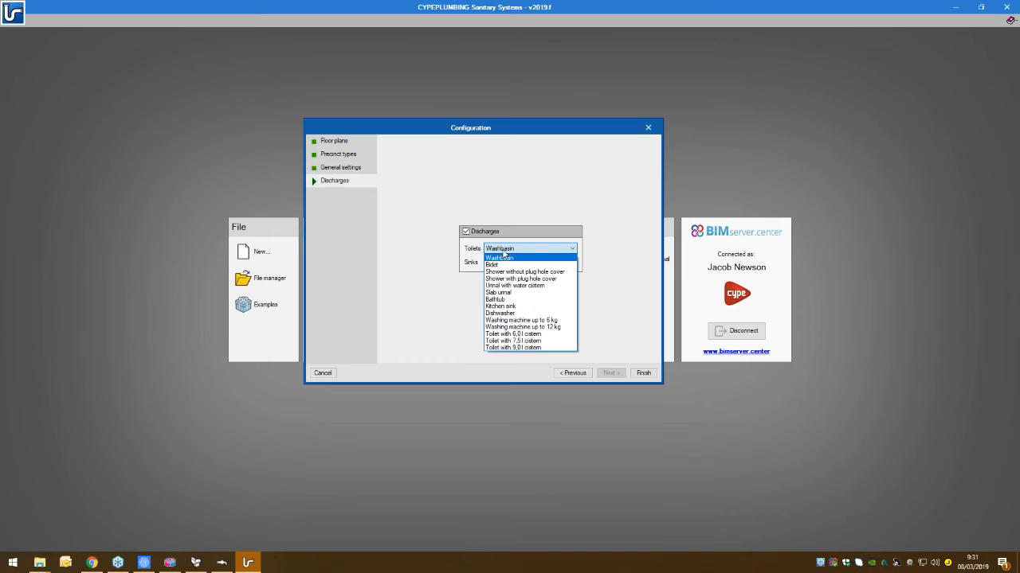
{"action": "left_click", "coordinate": [512, 334]}
{"action": "left_click", "coordinate": [502, 262]}
{"action": "left_click", "coordinate": [507, 273]}
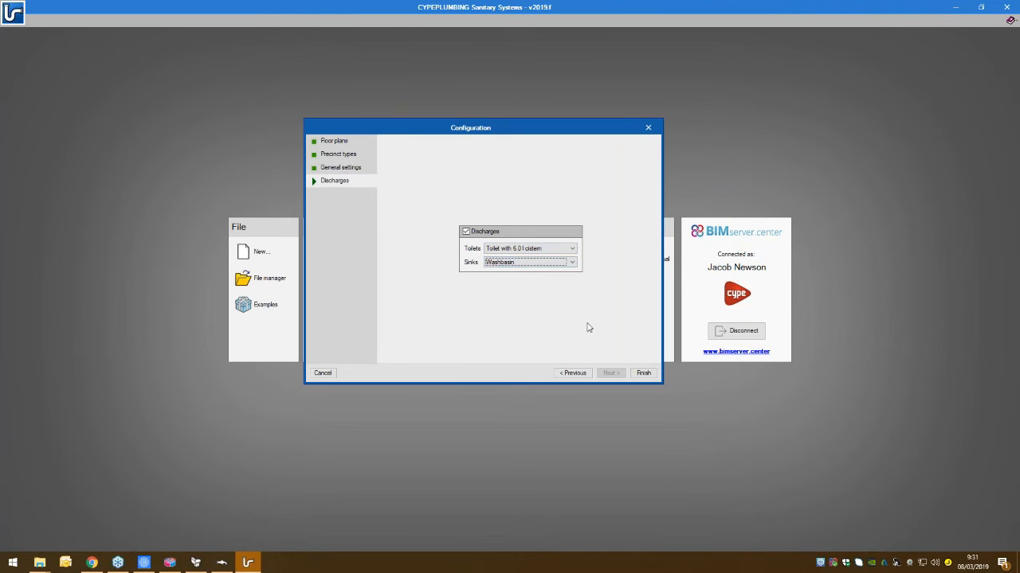
{"action": "left_click", "coordinate": [520, 248]}
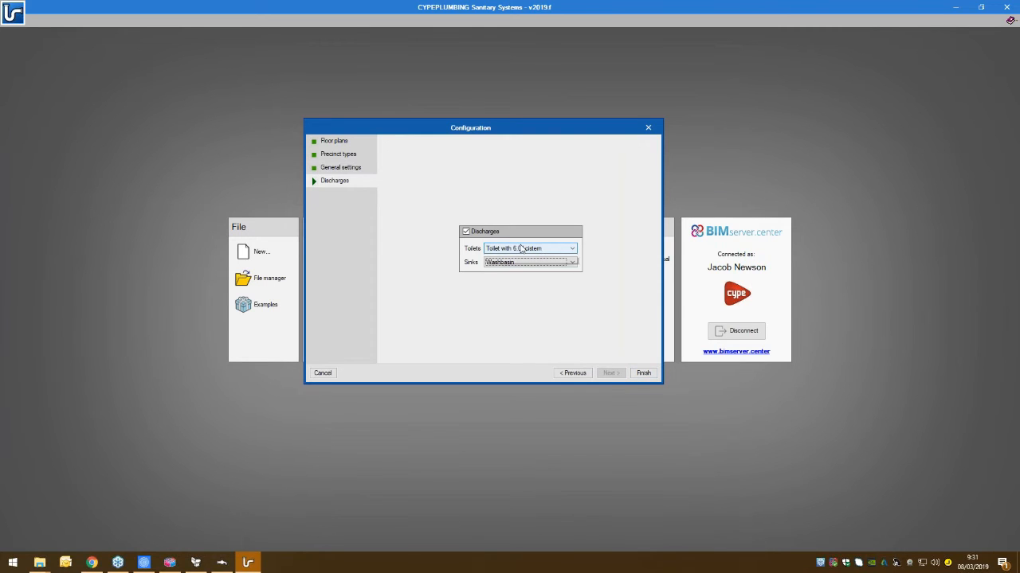
{"action": "left_click", "coordinate": [523, 248]}
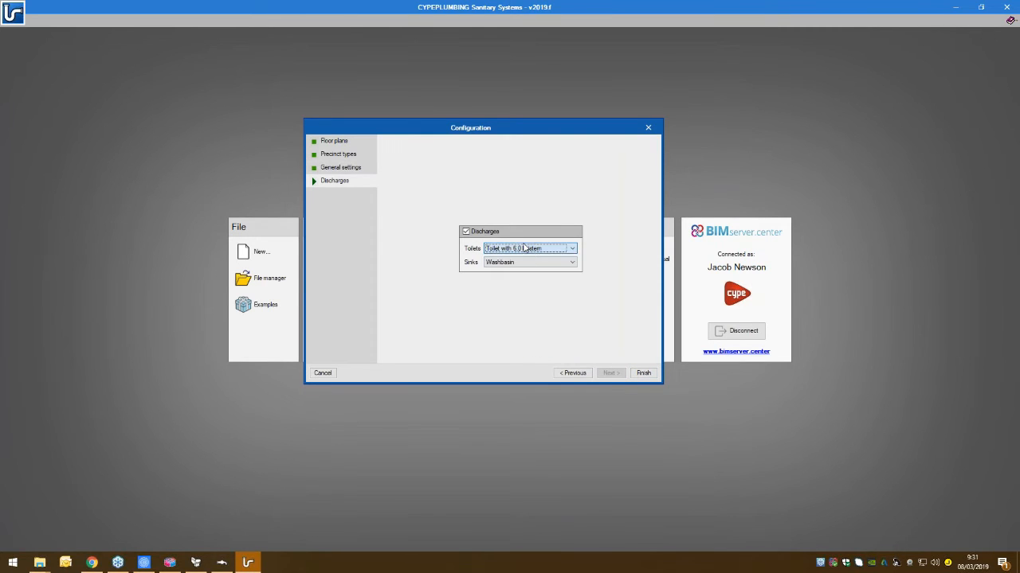
{"action": "left_click", "coordinate": [642, 373]}
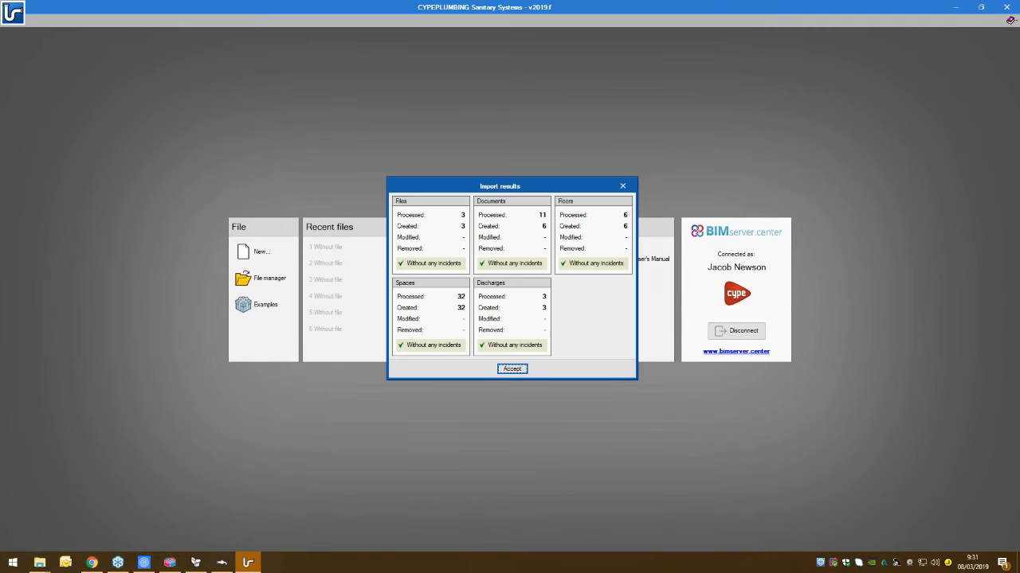
{"action": "key", "text": "Return"}
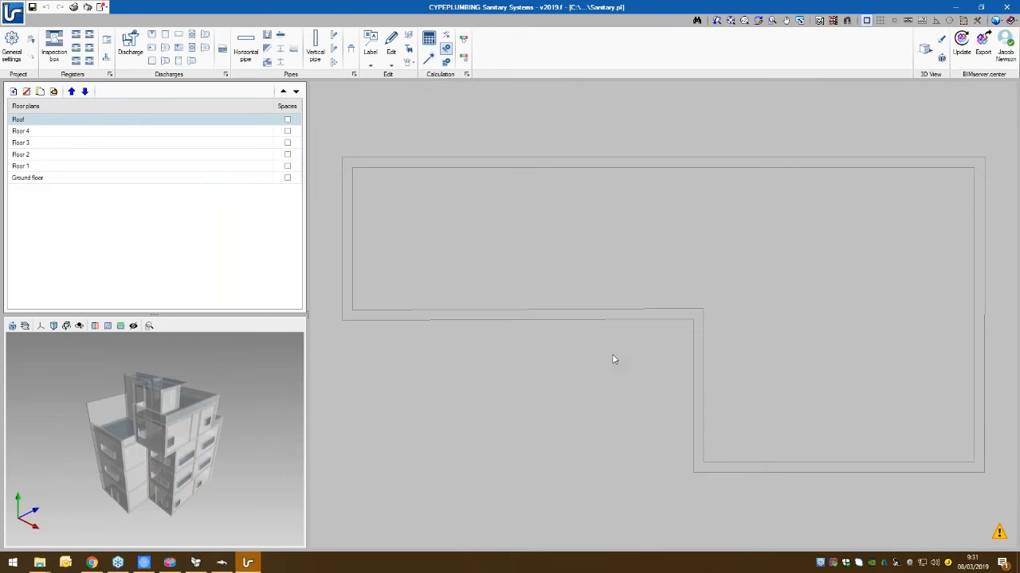
- On the Ground floor, place a foul water and rainwater supply connection point outside the building, level with WC gf, at elevation 0.000 m
{"action": "left_click", "coordinate": [51, 179]}
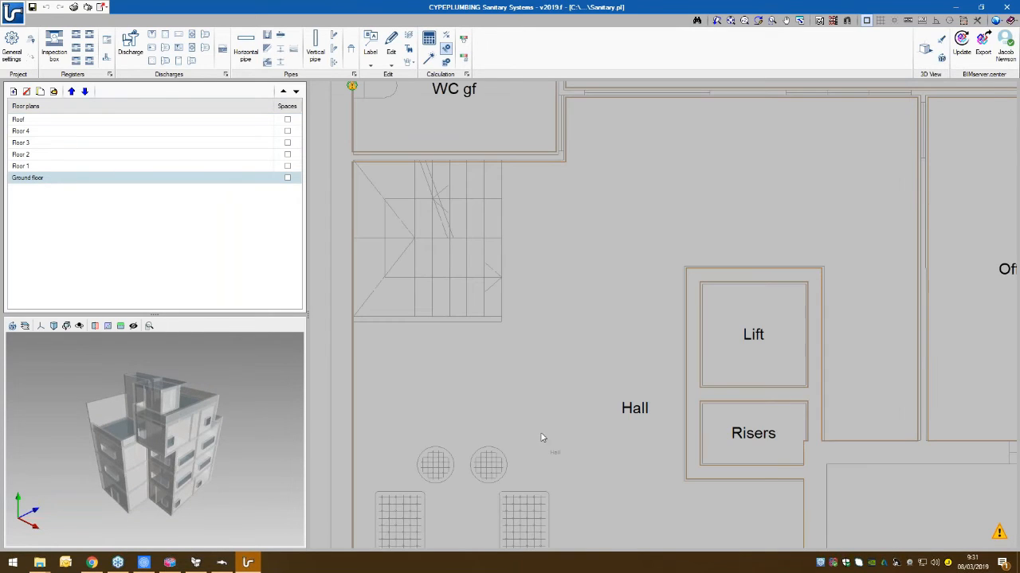
{"action": "scroll", "coordinate": [656, 420], "scroll_direction": "down", "scroll_amount": 6}
{"action": "middle_click_drag", "start_coordinate": [654, 367], "coordinate": [637, 331]}
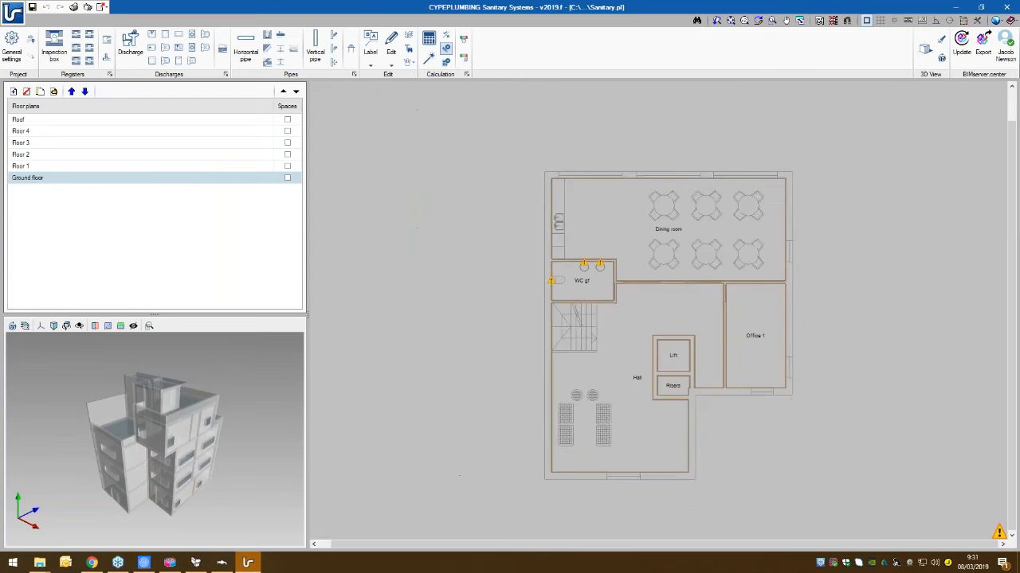
{"action": "scroll", "coordinate": [637, 331], "scroll_direction": "up", "scroll_amount": 2}
{"action": "scroll", "coordinate": [590, 247], "scroll_direction": "up", "scroll_amount": 4}
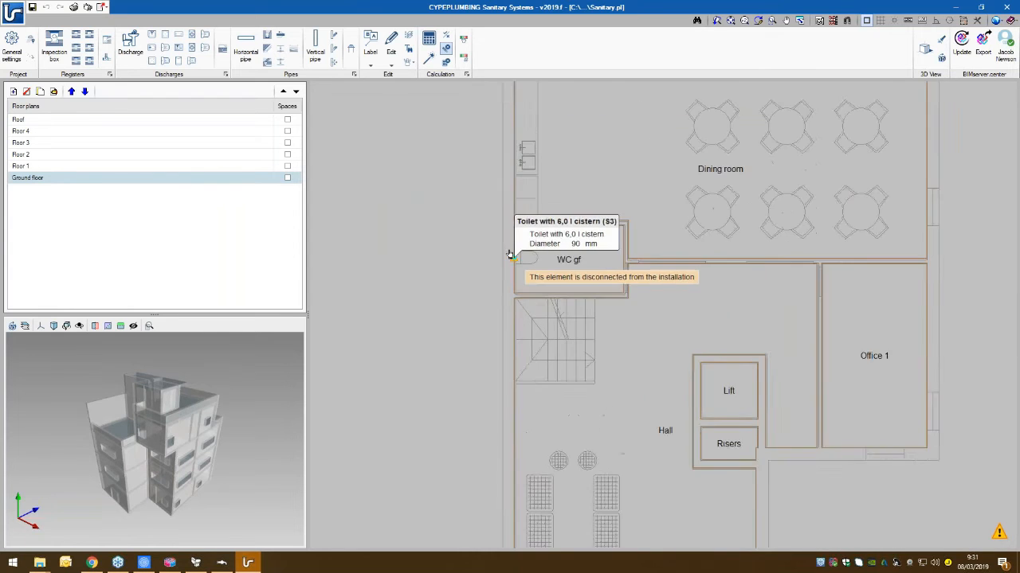
{"action": "scroll", "coordinate": [537, 279], "scroll_direction": "up", "scroll_amount": 2}
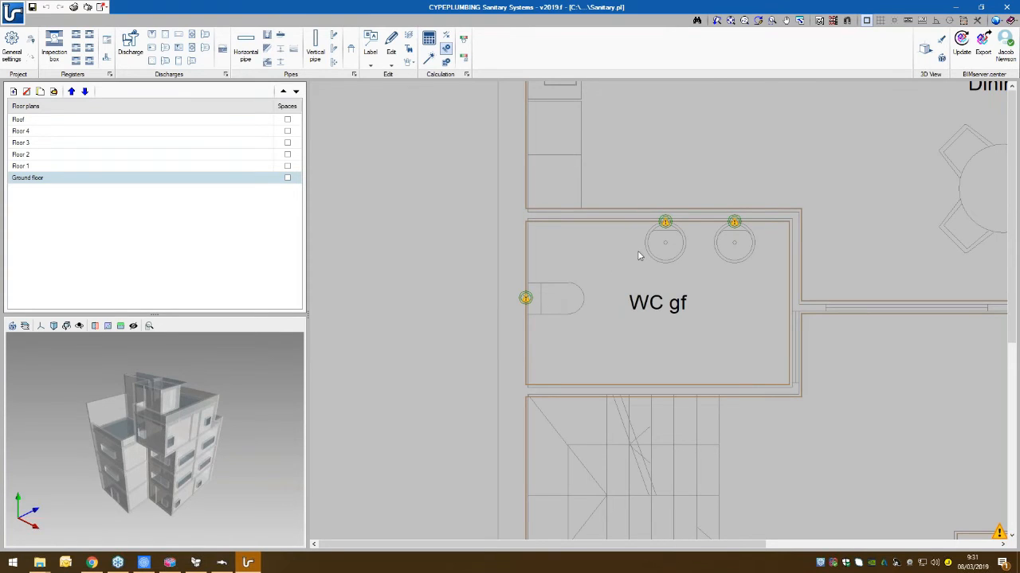
{"action": "middle_click_drag", "start_coordinate": [511, 243], "coordinate": [516, 245]}
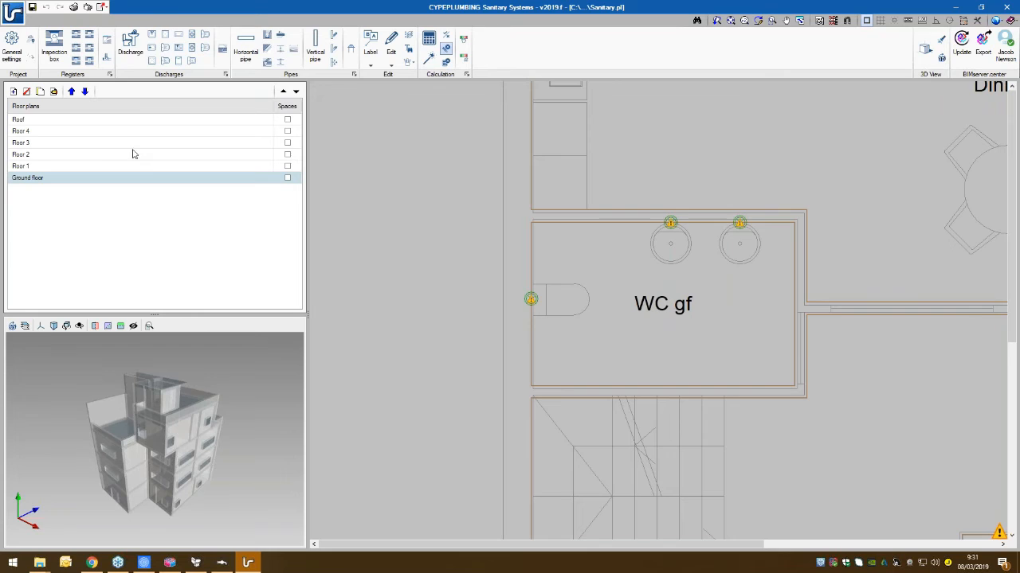
{"action": "left_click", "coordinate": [108, 43]}
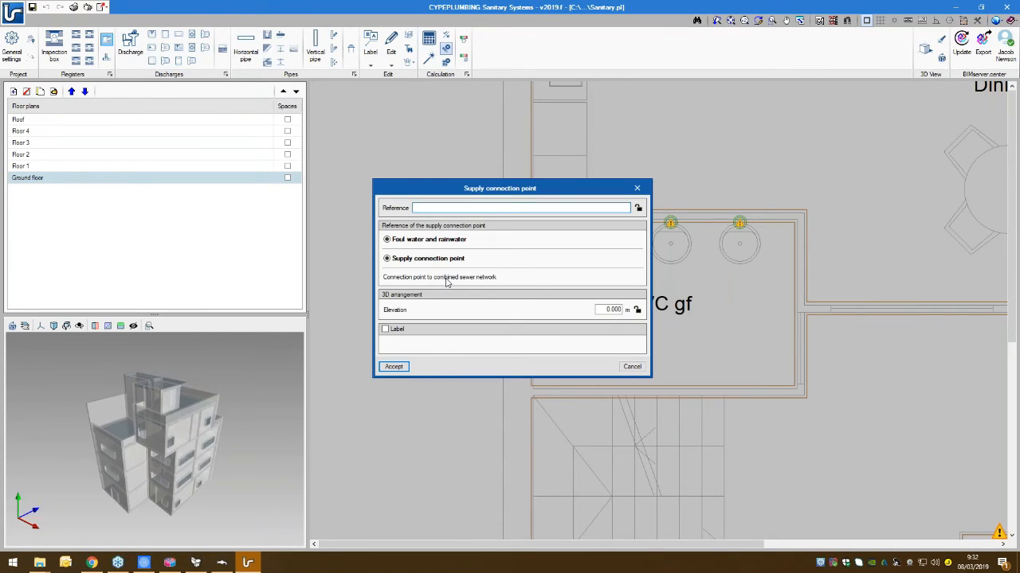
{"action": "left_click", "coordinate": [393, 367]}
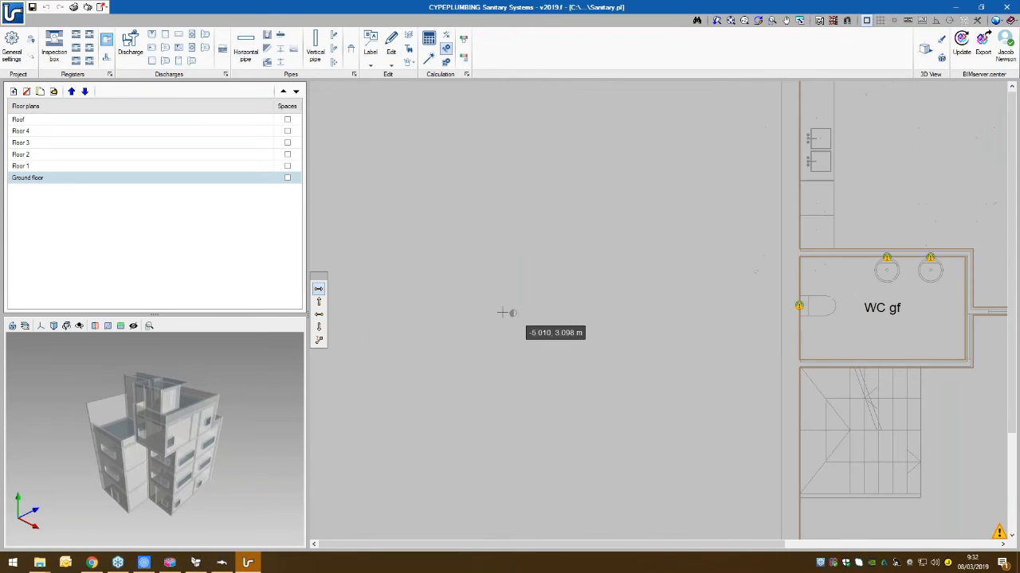
{"action": "left_click", "coordinate": [502, 313]}
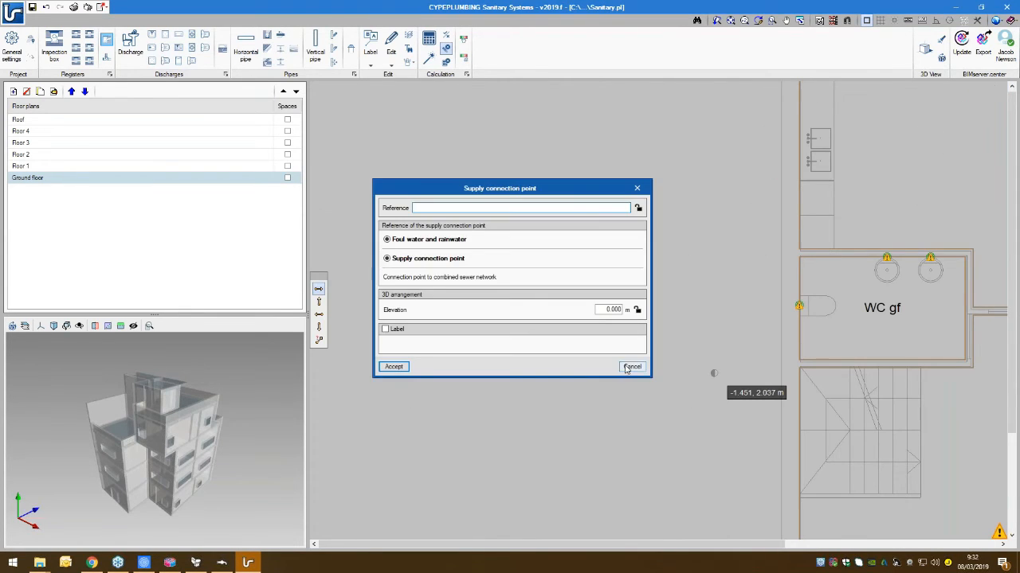
{"action": "left_click", "coordinate": [631, 367]}
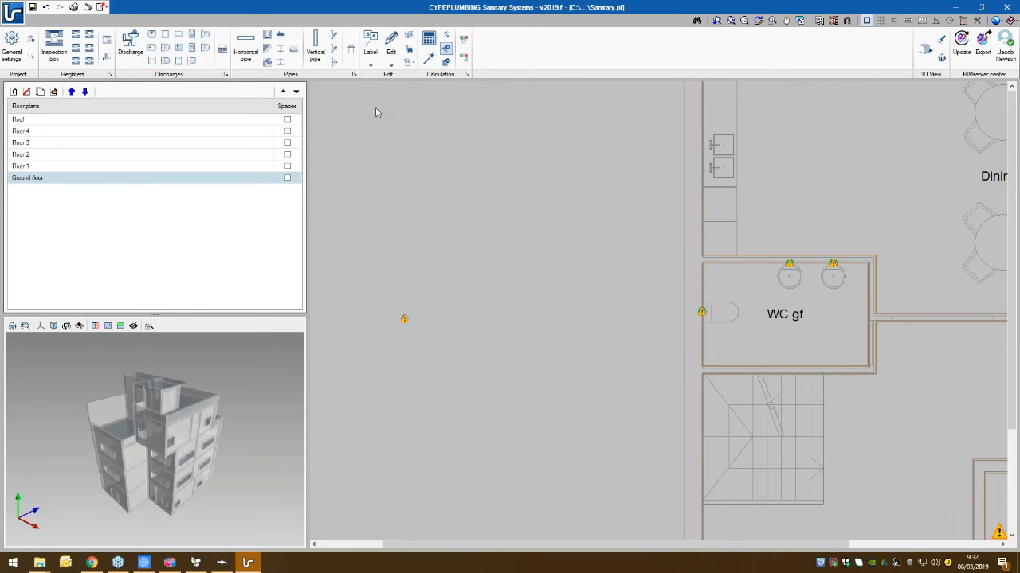
- Run foul water Main drainage pipe 50% pipes, 30 mm at 1% slope, from the toilet and both sinks to one point outside the wall
{"action": "left_click", "coordinate": [245, 56]}
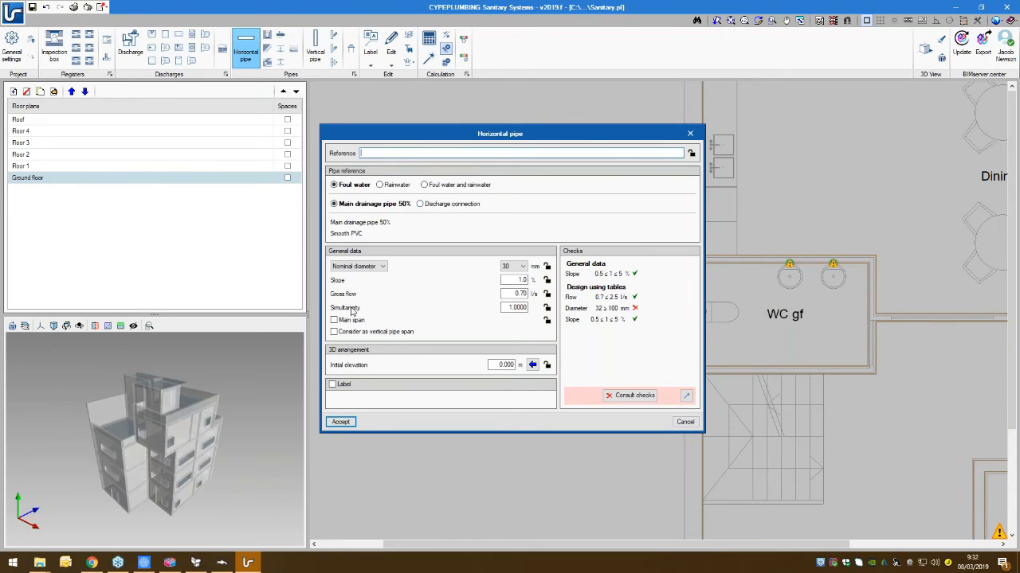
{"action": "left_click", "coordinate": [341, 422]}
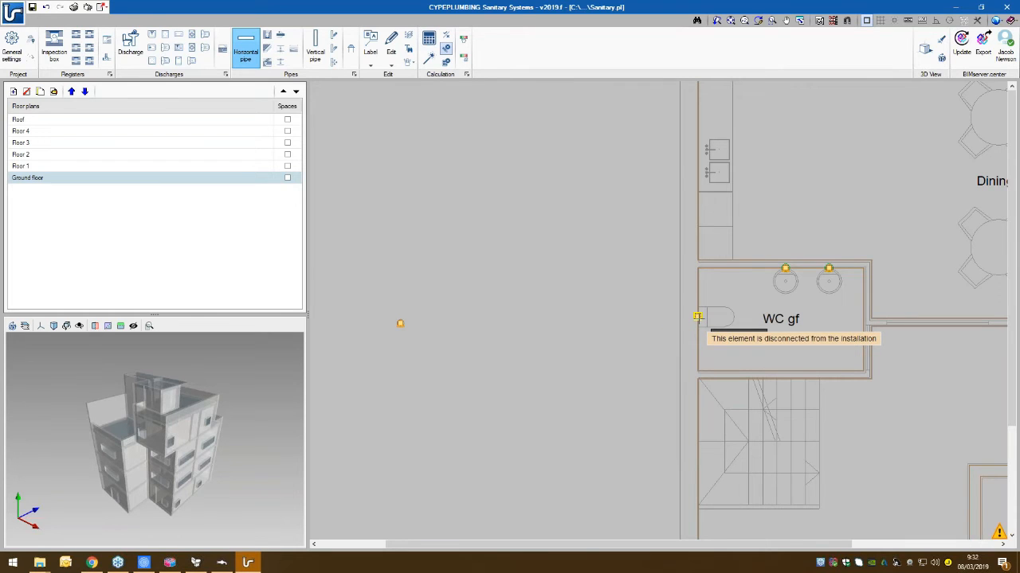
{"action": "left_click", "coordinate": [697, 317]}
{"action": "left_click", "coordinate": [653, 235]}
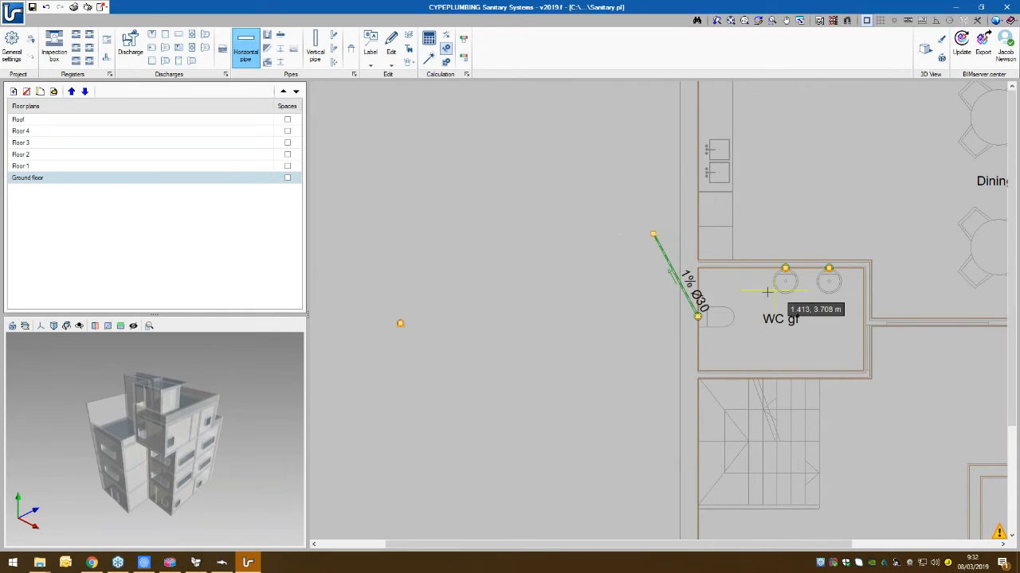
{"action": "left_click", "coordinate": [785, 268]}
{"action": "left_click", "coordinate": [653, 235]}
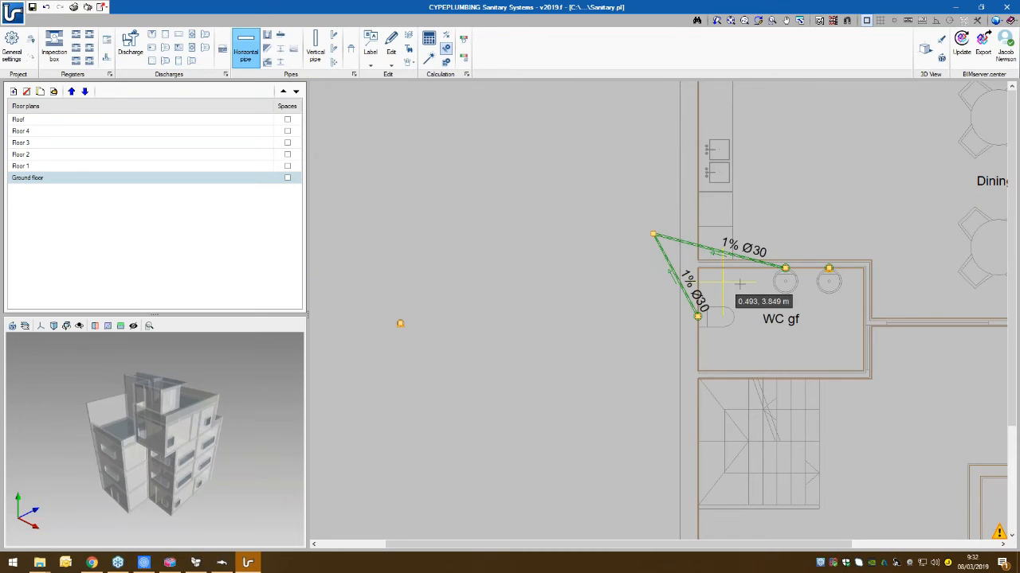
{"action": "left_click", "coordinate": [829, 268]}
{"action": "left_click", "coordinate": [653, 236]}
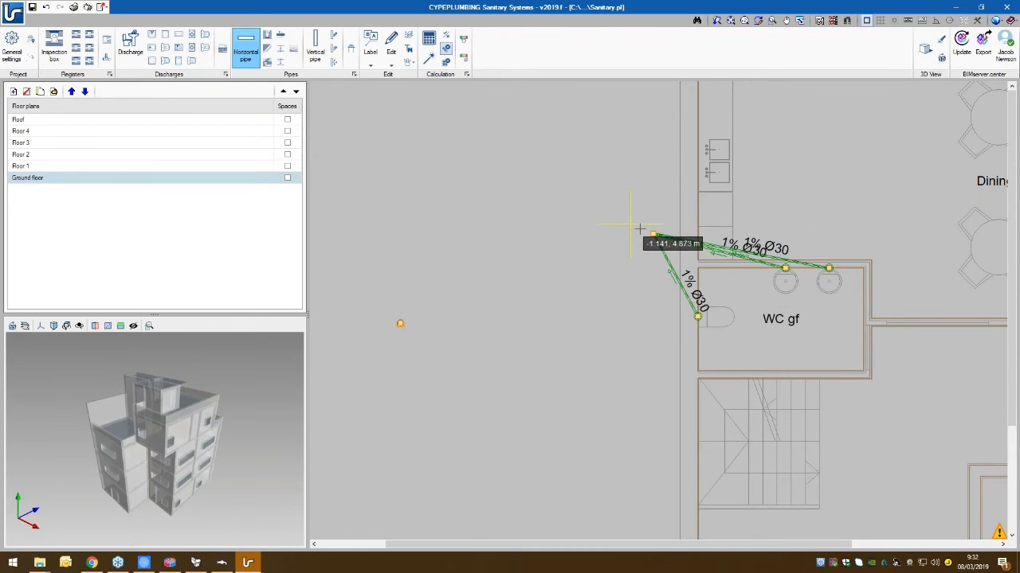
- Connect the common pipe junction outside WC gf to the supply connection point with a horizontal pipe, and finish pipe placement
{"action": "left_click", "coordinate": [626, 247]}
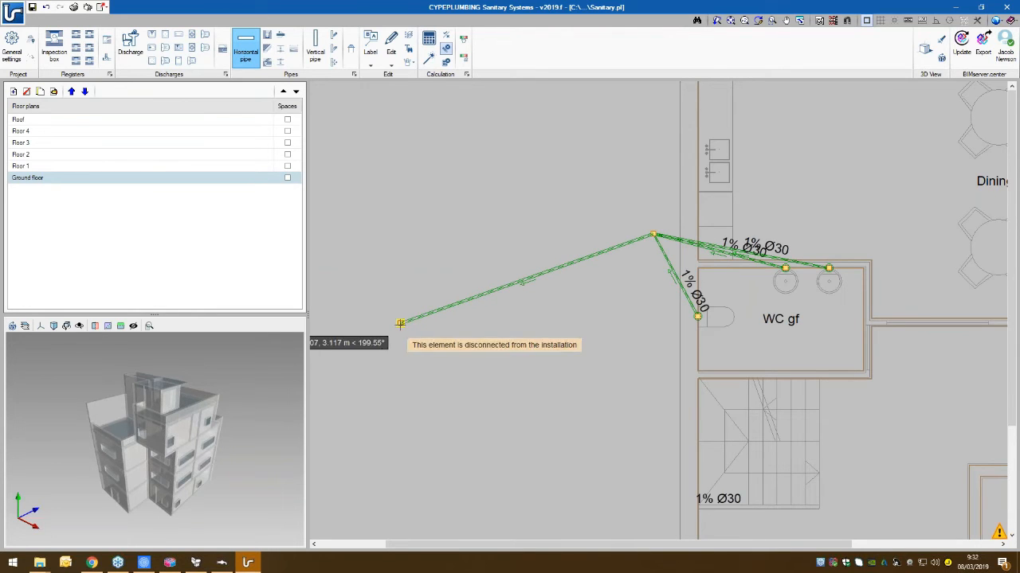
{"action": "left_click", "coordinate": [400, 323]}
{"action": "scroll", "coordinate": [691, 236], "scroll_direction": "up", "scroll_amount": 3}
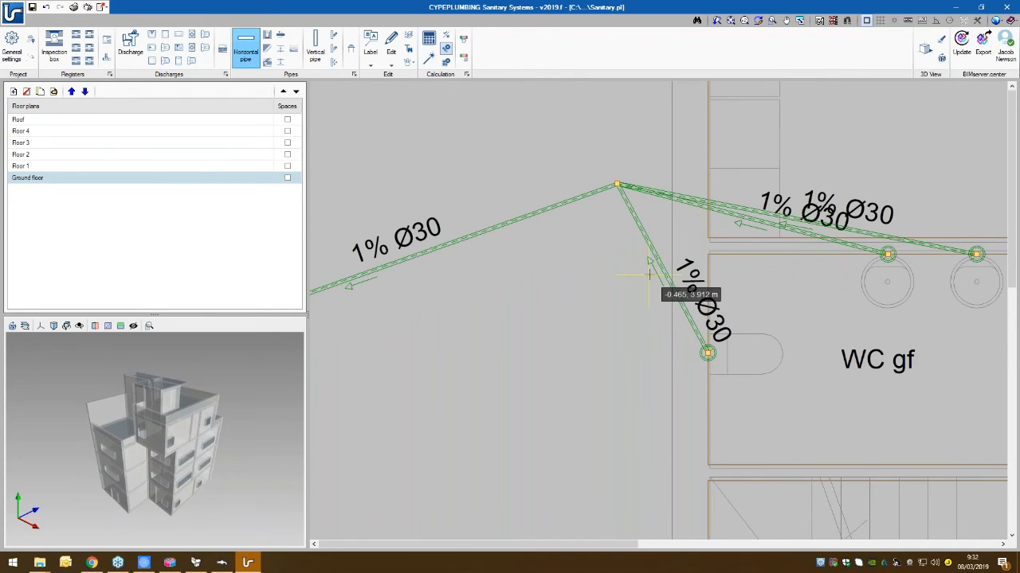
{"action": "middle_click_drag", "start_coordinate": [568, 354], "coordinate": [645, 347]}
{"action": "scroll", "coordinate": [645, 348], "scroll_direction": "down", "scroll_amount": 2}
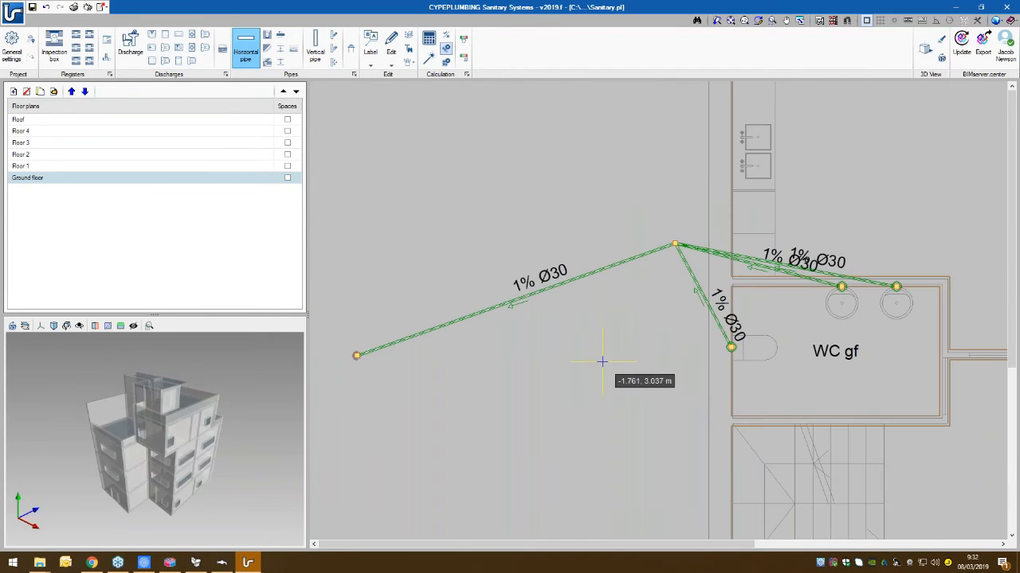
{"action": "right_click", "coordinate": [602, 361]}
{"action": "left_click", "coordinate": [685, 422]}
- Calculate the ground floor drainage installation
{"action": "scroll", "coordinate": [544, 304], "scroll_direction": "down", "scroll_amount": 2}
{"action": "scroll", "coordinate": [576, 342], "scroll_direction": "down", "scroll_amount": 1}
{"action": "middle_click_drag", "start_coordinate": [576, 342], "coordinate": [576, 306]}
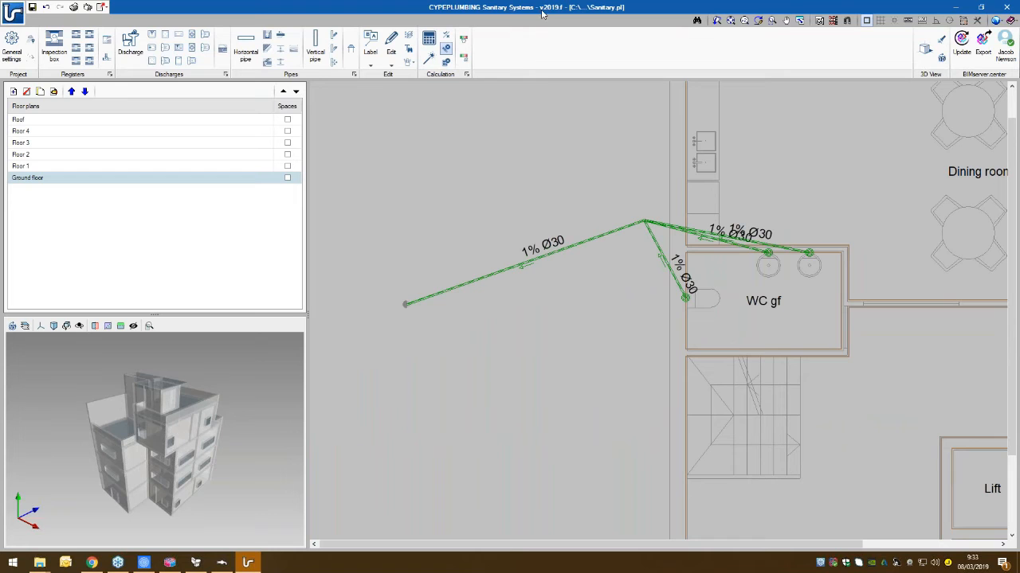
{"action": "left_click", "coordinate": [428, 40]}
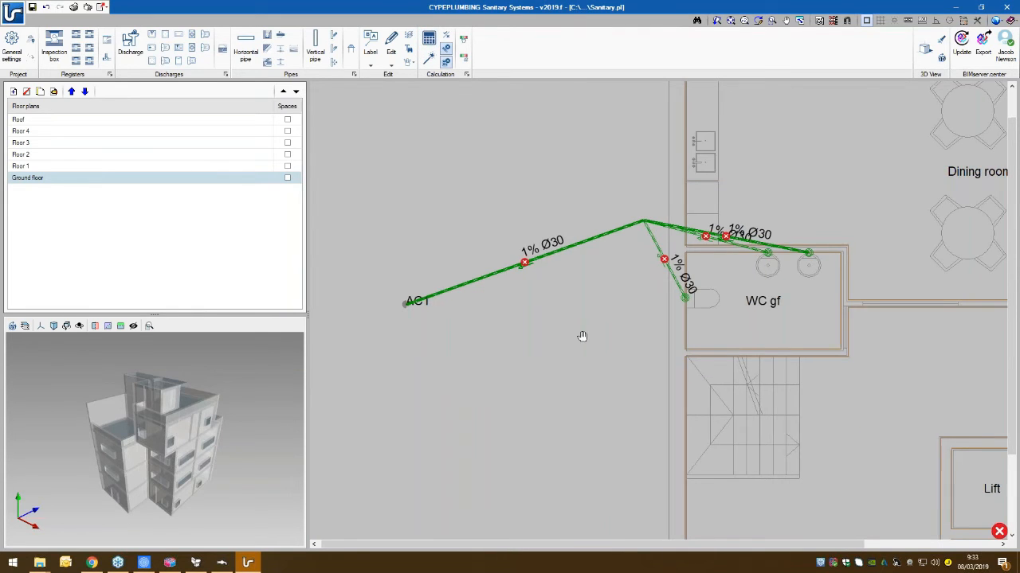
- Automatically design the pipe between the junction and the connection point, accepting a 100 mm diameter and 0.5% slope
{"action": "mouse_move", "coordinate": [519, 268]}
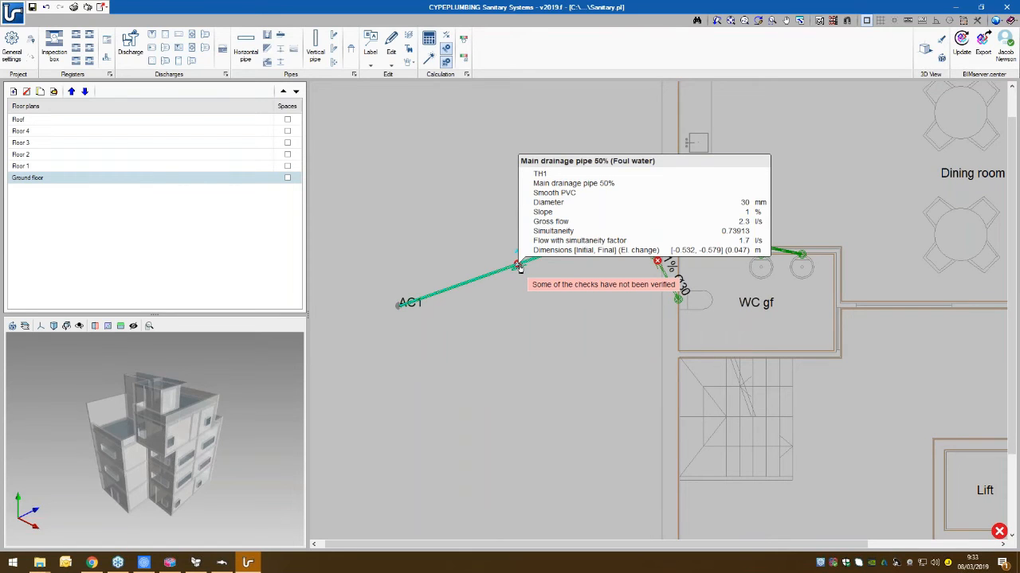
{"action": "left_click", "coordinate": [519, 267]}
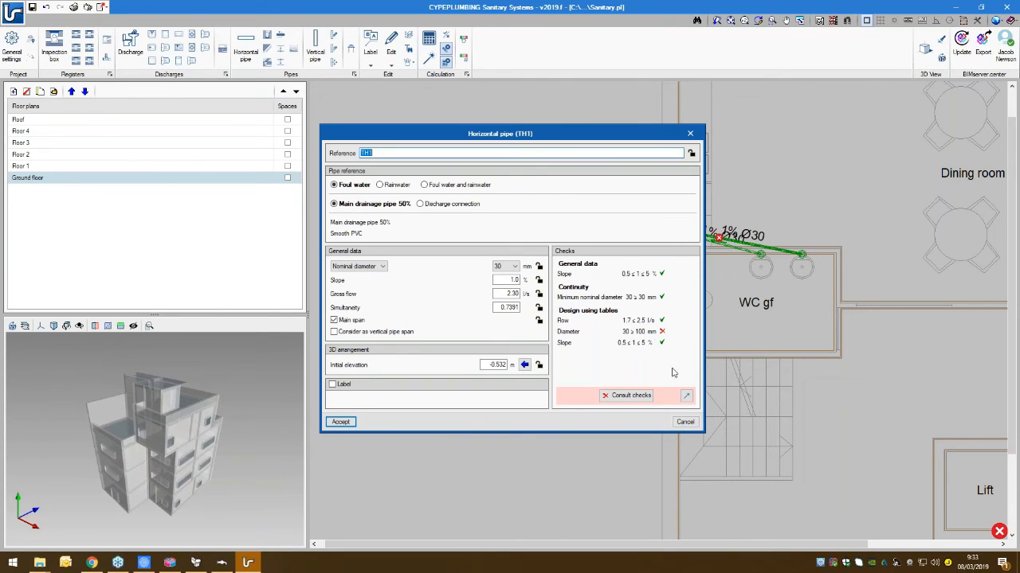
{"action": "left_click", "coordinate": [686, 400]}
{"action": "left_click", "coordinate": [686, 399]}
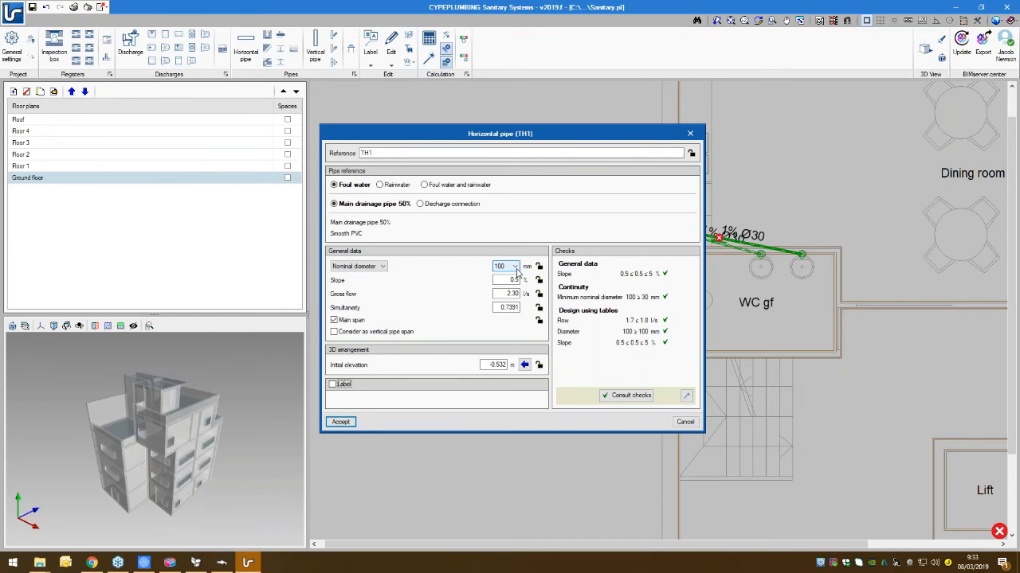
{"action": "left_click", "coordinate": [339, 422]}
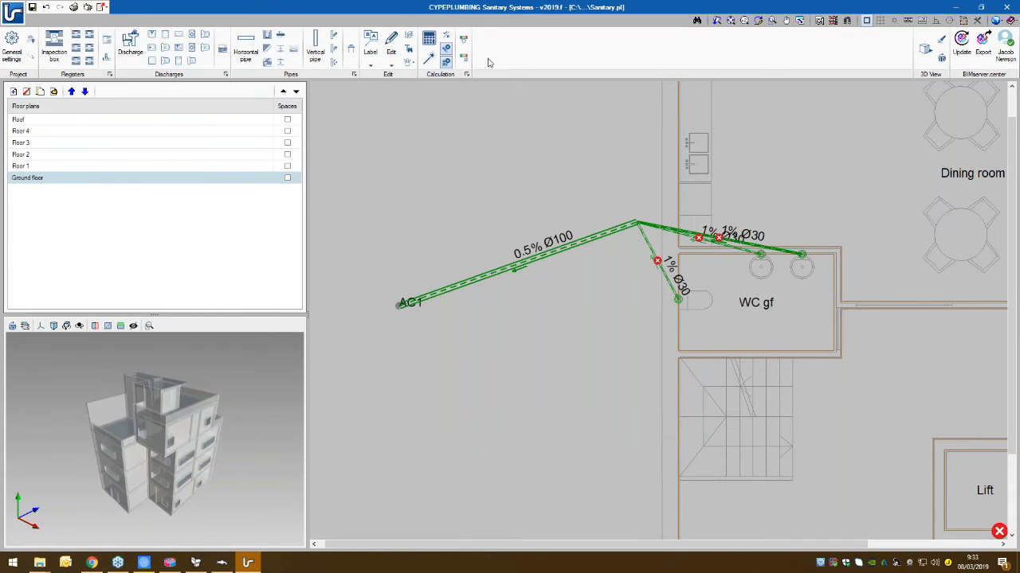
- Design all remaining pipes of the installation automatically and inspect the data of a sink's drainage pipe
{"action": "left_click", "coordinate": [434, 65]}
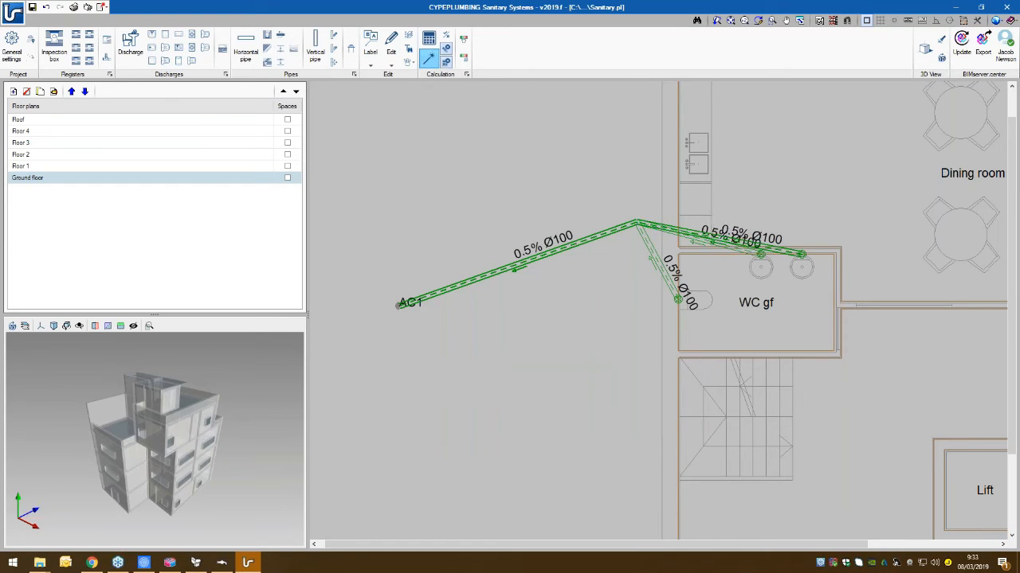
{"action": "mouse_move", "coordinate": [746, 243]}
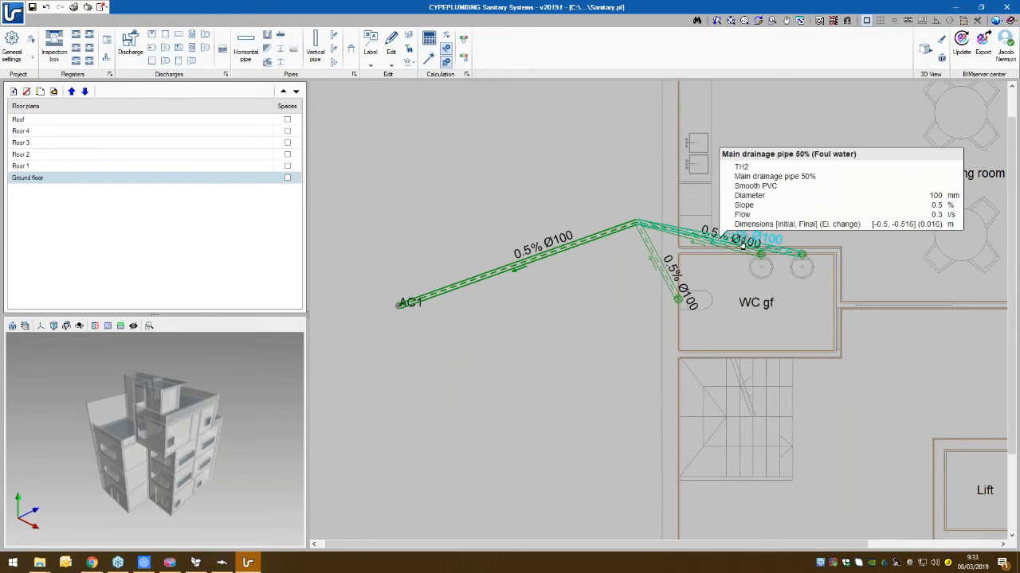
{"action": "middle_click_drag", "start_coordinate": [557, 320], "coordinate": [427, 251]}
{"action": "scroll", "coordinate": [485, 289], "scroll_direction": "down", "scroll_amount": 1}
{"action": "middle_click_drag", "start_coordinate": [568, 278], "coordinate": [655, 293]}
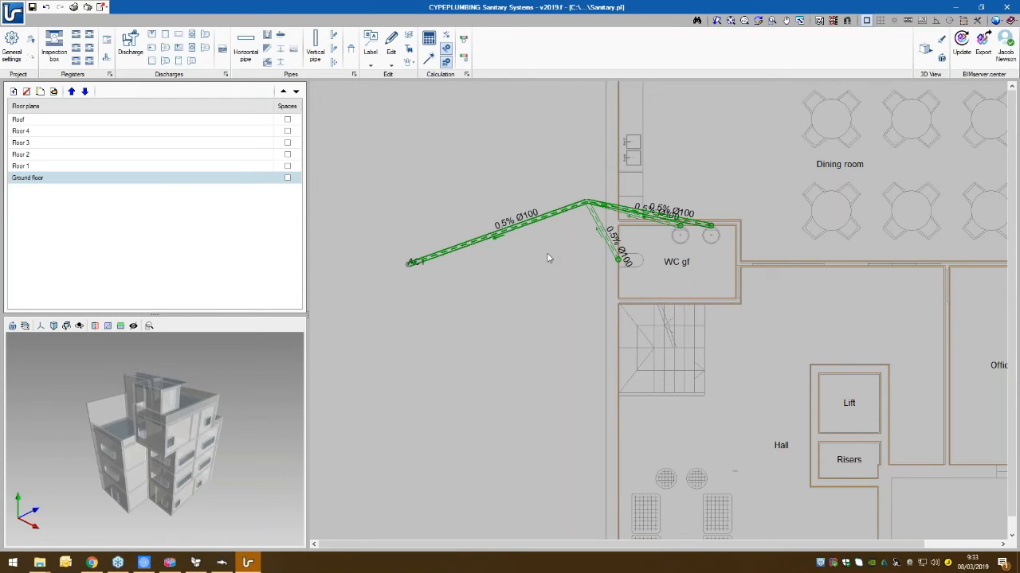
- Enable the graphical analysis of the results for Flow and view the coloured pipes around WC gf
{"action": "scroll", "coordinate": [541, 156], "scroll_direction": "up", "scroll_amount": 2}
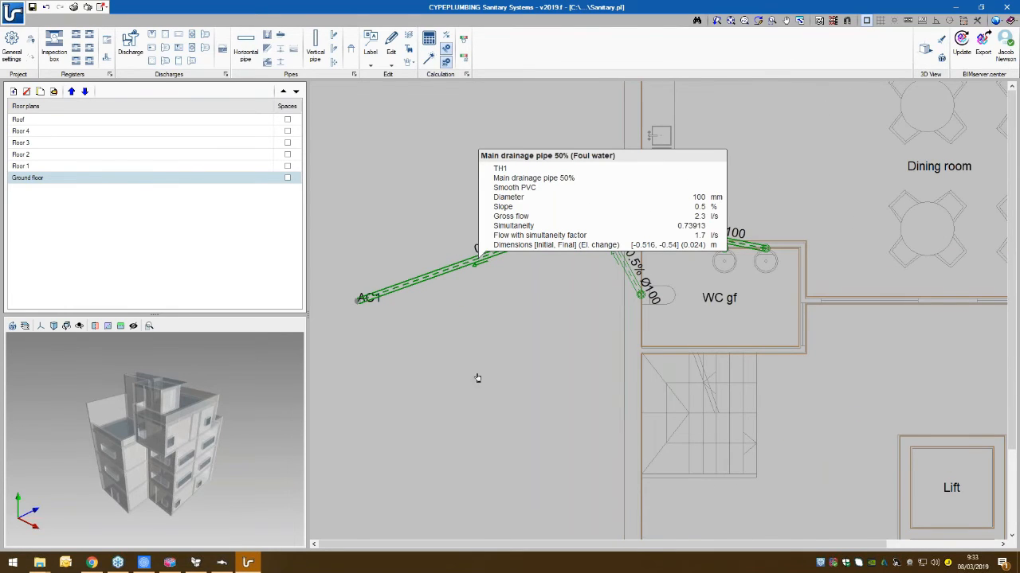
{"action": "left_click", "coordinate": [466, 42]}
{"action": "left_click", "coordinate": [465, 220]}
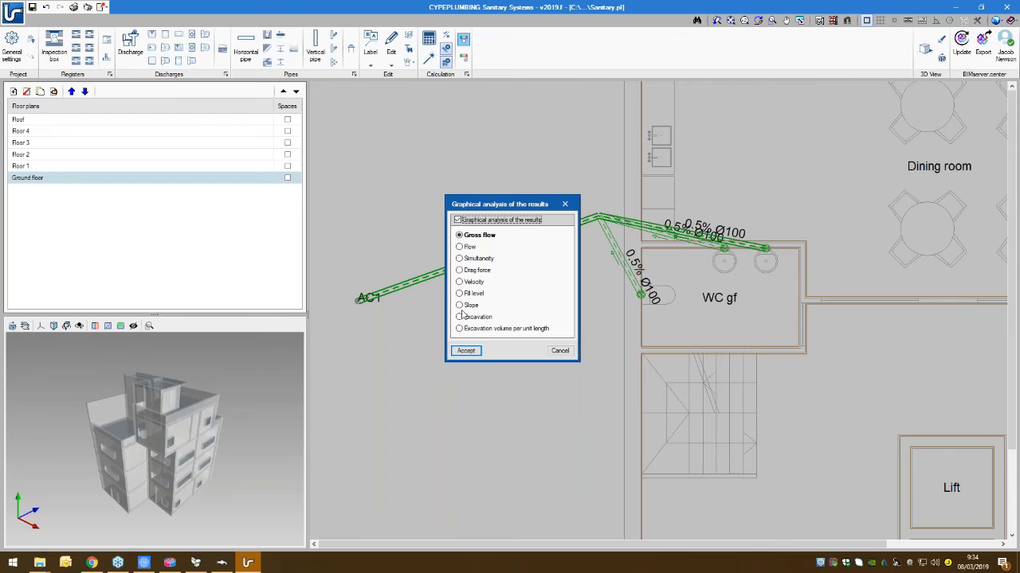
{"action": "left_click", "coordinate": [461, 248]}
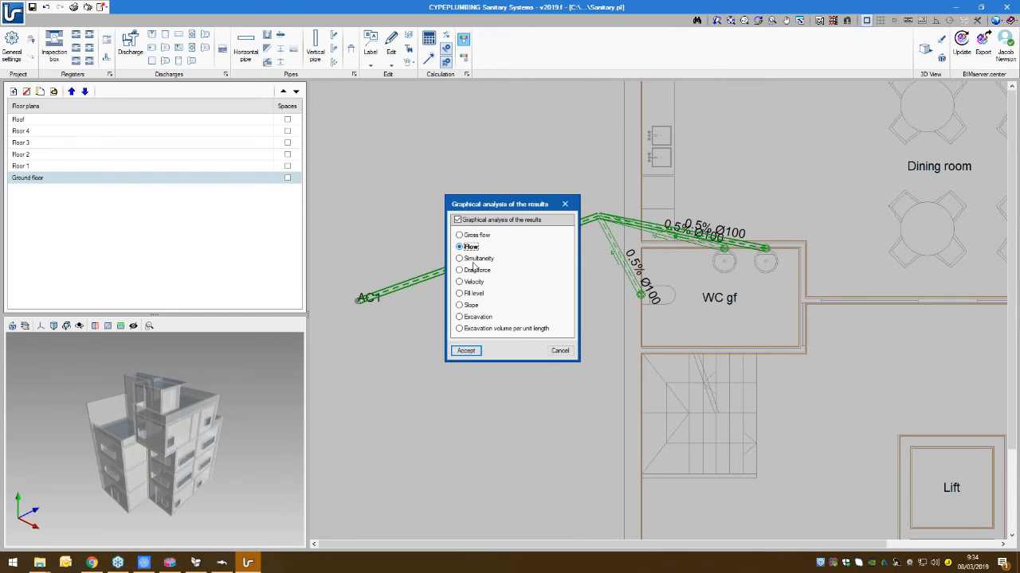
{"action": "left_click", "coordinate": [466, 350]}
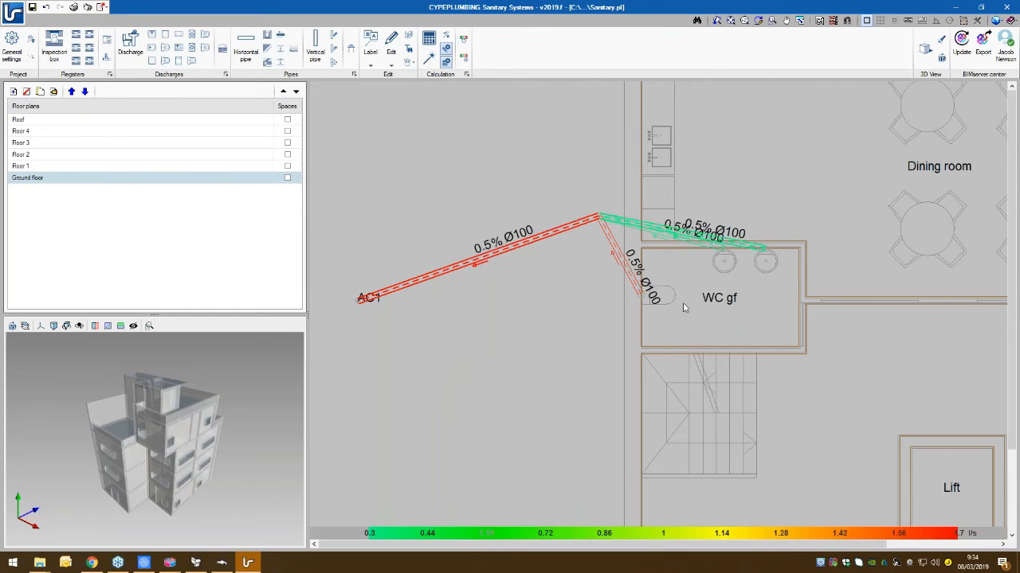
{"action": "scroll", "coordinate": [616, 230], "scroll_direction": "up", "scroll_amount": 1}
{"action": "scroll", "coordinate": [616, 230], "scroll_direction": "up", "scroll_amount": 1}
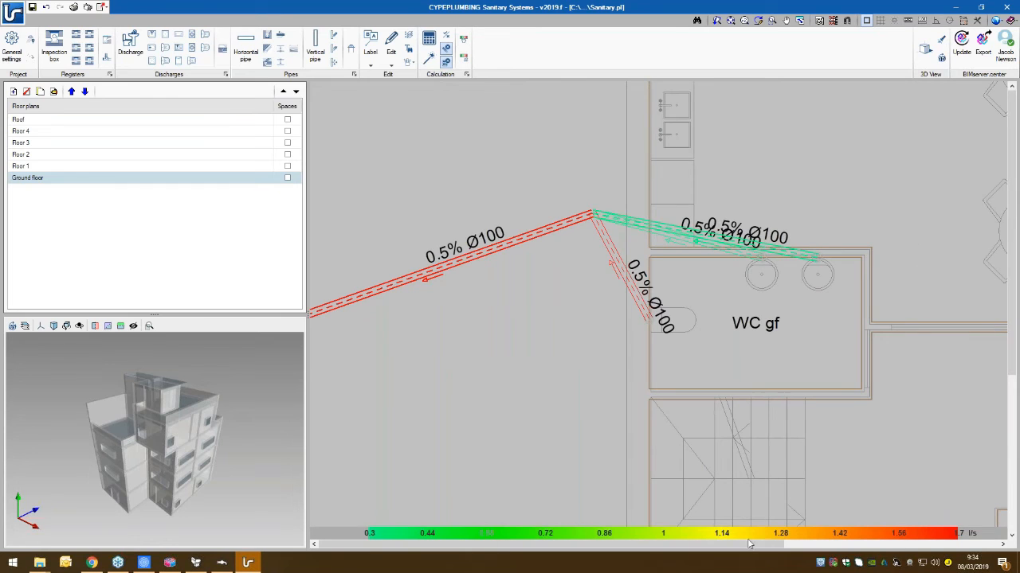
{"action": "middle_click_drag", "start_coordinate": [440, 274], "coordinate": [542, 277]}
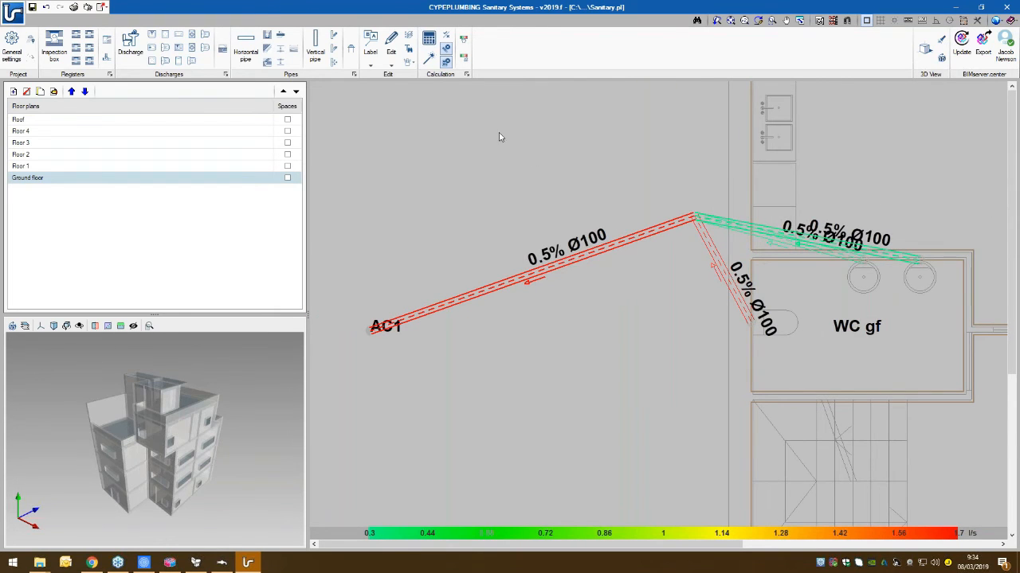
- Define the Flow range of the graphical analysis as 1 to 2 l/s and recalculate the installation
{"action": "left_click", "coordinate": [463, 57]}
{"action": "left_click_drag", "start_coordinate": [481, 180], "coordinate": [676, 286]}
{"action": "left_click", "coordinate": [597, 364]}
{"action": "type", "text": "1"}
{"action": "key", "text": "Tab"}
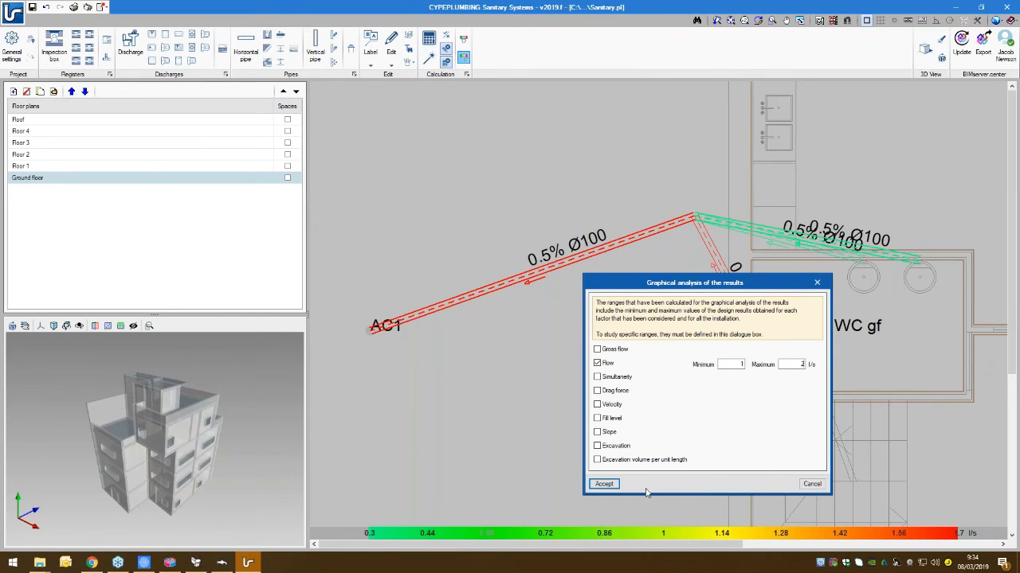
{"action": "left_click", "coordinate": [604, 484]}
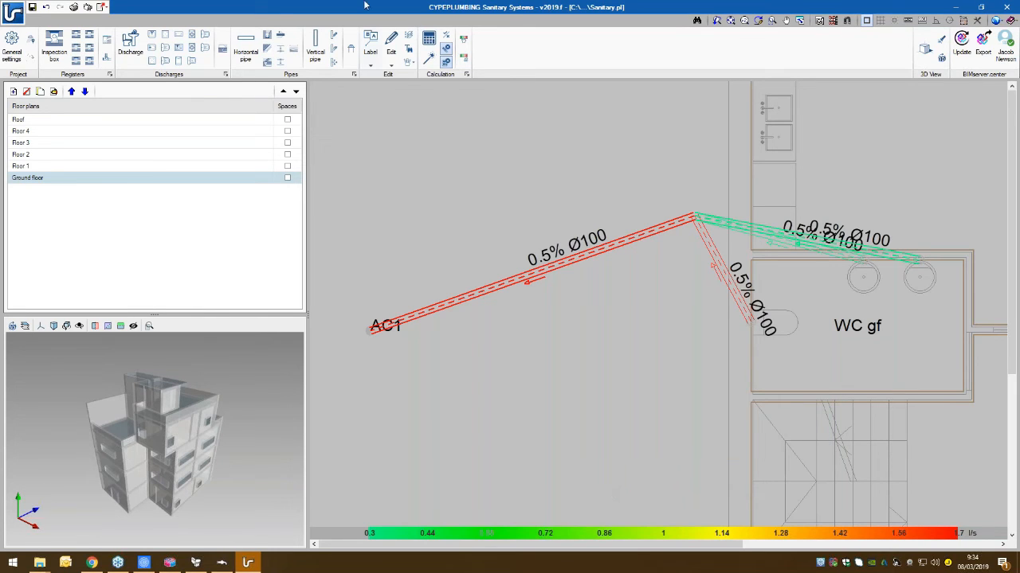
{"action": "left_click", "coordinate": [434, 39]}
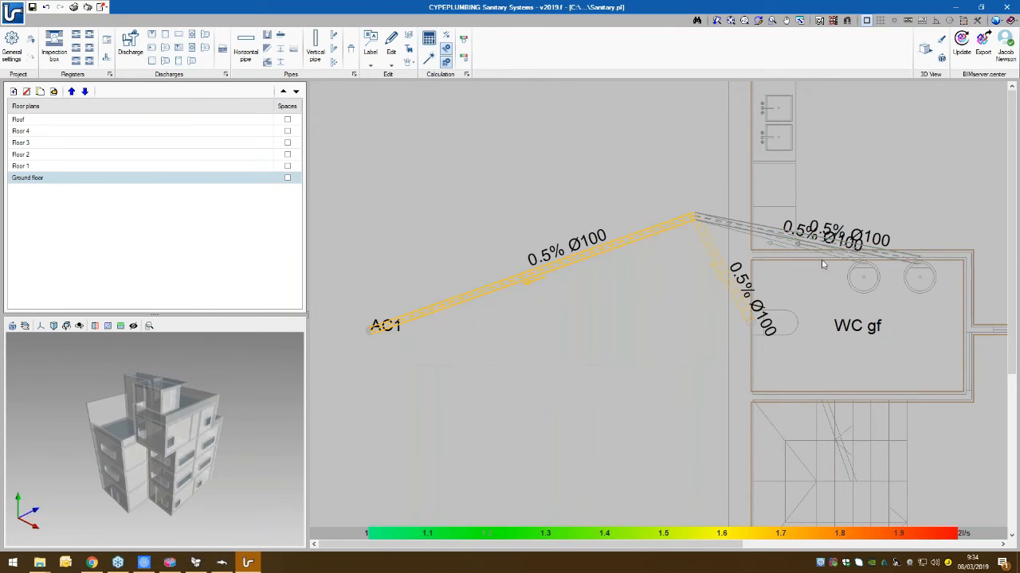
- Examine the flow colouring of the drainage pipes across the Ground floor plan
{"action": "scroll", "coordinate": [678, 319], "scroll_direction": "down", "scroll_amount": 1}
{"action": "scroll", "coordinate": [574, 328], "scroll_direction": "down", "scroll_amount": 2}
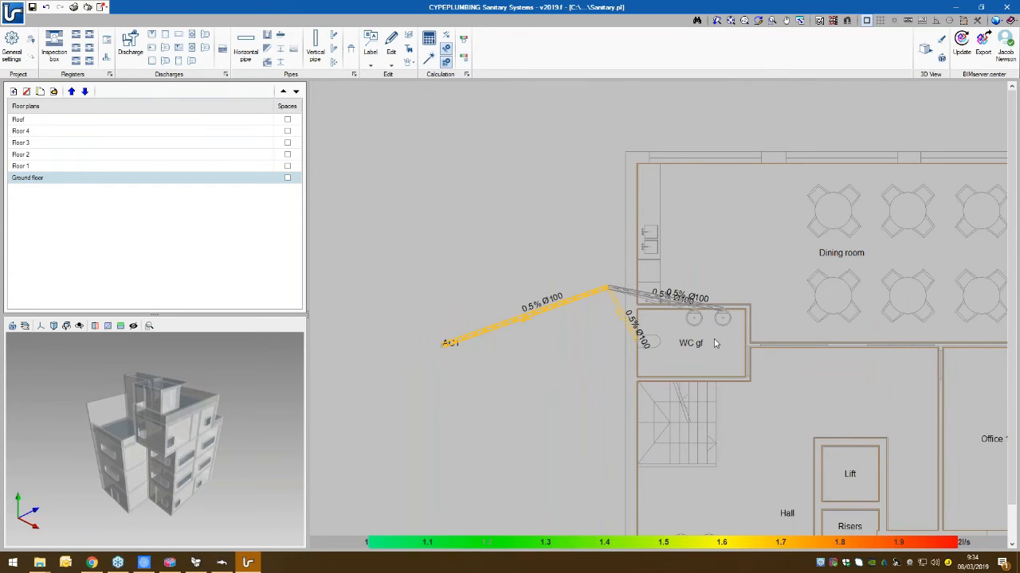
{"action": "middle_click_drag", "start_coordinate": [714, 343], "coordinate": [655, 345]}
{"action": "mouse_move", "coordinate": [529, 309]}
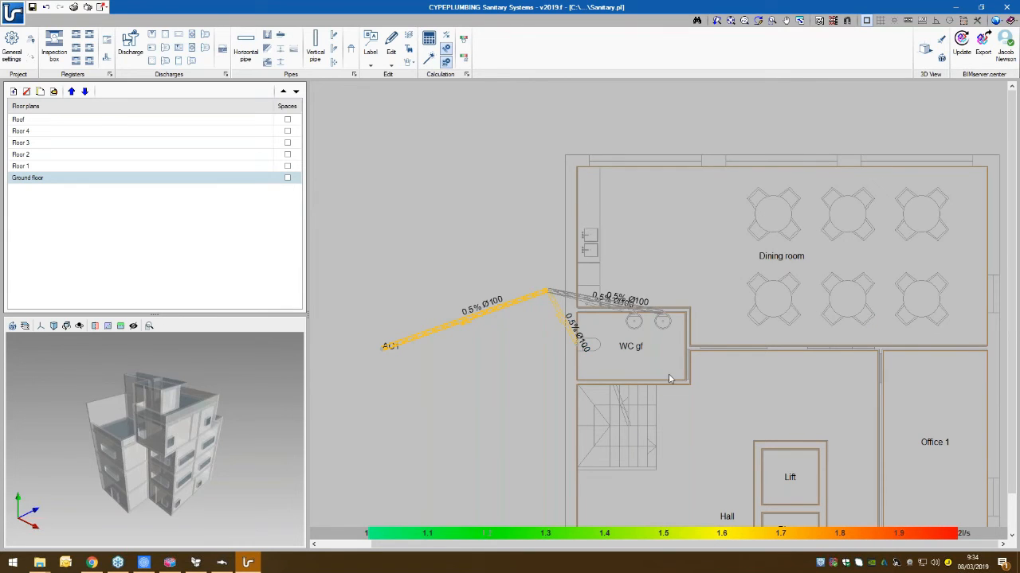
{"action": "scroll", "coordinate": [669, 379], "scroll_direction": "down", "scroll_amount": 1}
{"action": "middle_click_drag", "start_coordinate": [698, 437], "coordinate": [657, 358]}
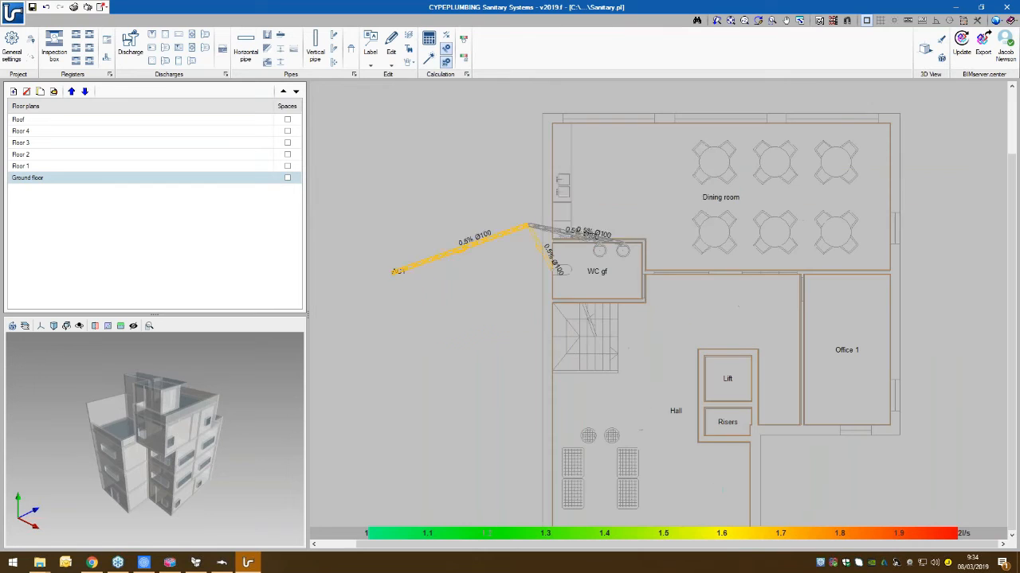
{"action": "mouse_move", "coordinate": [540, 247]}
{"action": "scroll", "coordinate": [532, 229], "scroll_direction": "up", "scroll_amount": 3}
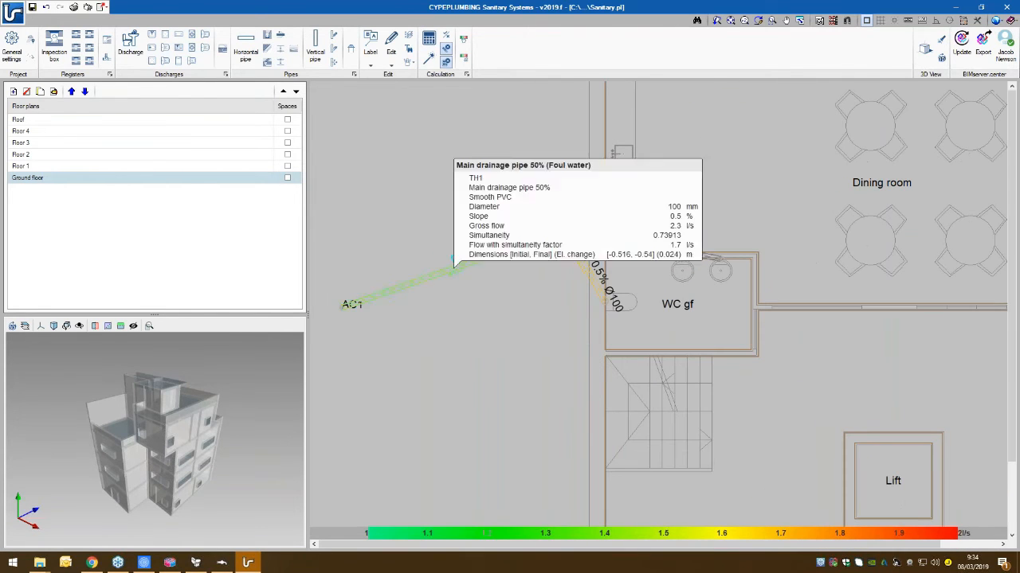
- Open an enlarged 3D view of the project and inspect the drainage pipes leaving the building beside WC gf
{"action": "left_click", "coordinate": [925, 50]}
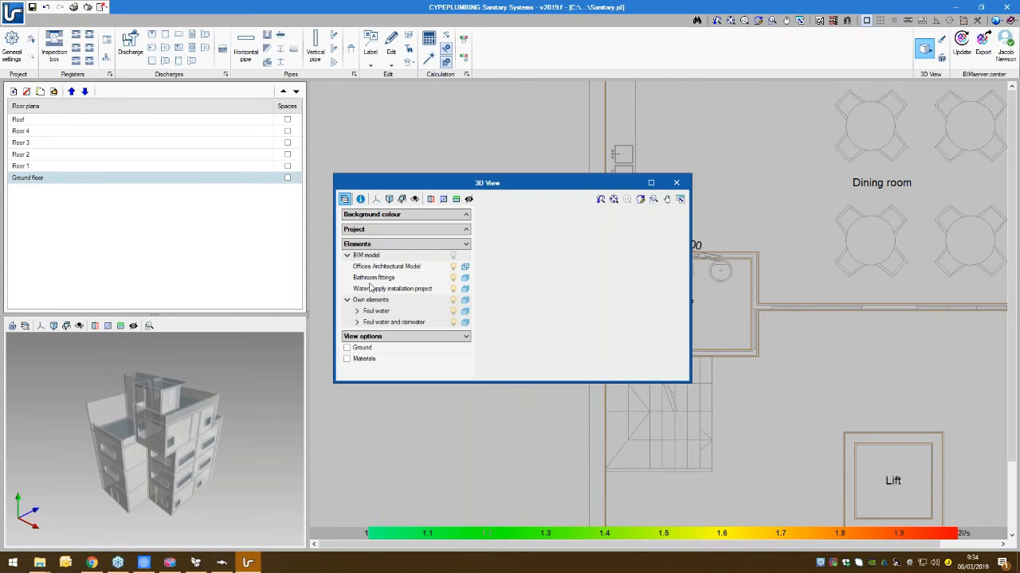
{"action": "left_click", "coordinate": [650, 182]}
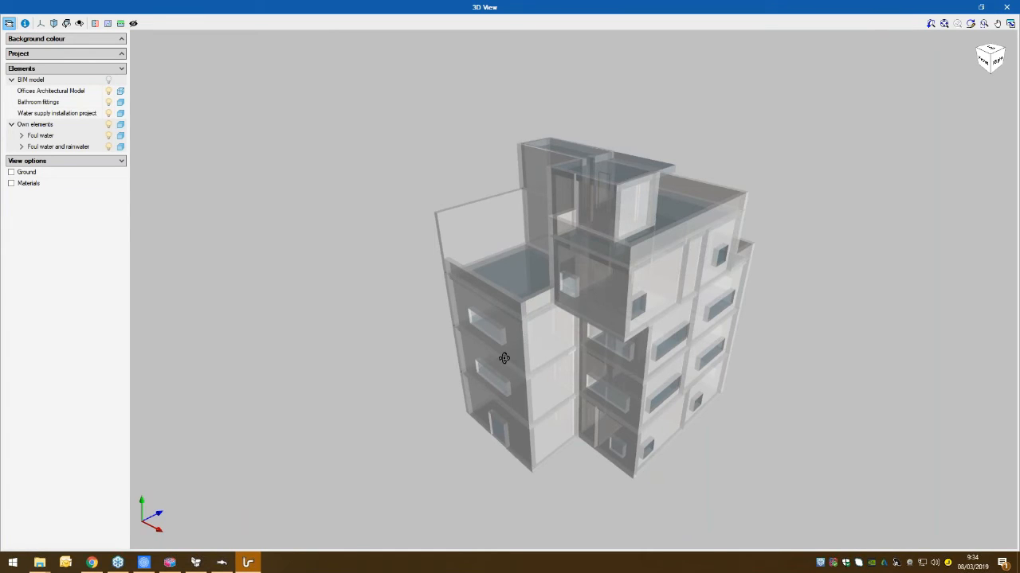
{"action": "left_click_drag", "start_coordinate": [504, 359], "coordinate": [449, 487]}
{"action": "scroll", "coordinate": [481, 438], "scroll_direction": "up", "scroll_amount": 6}
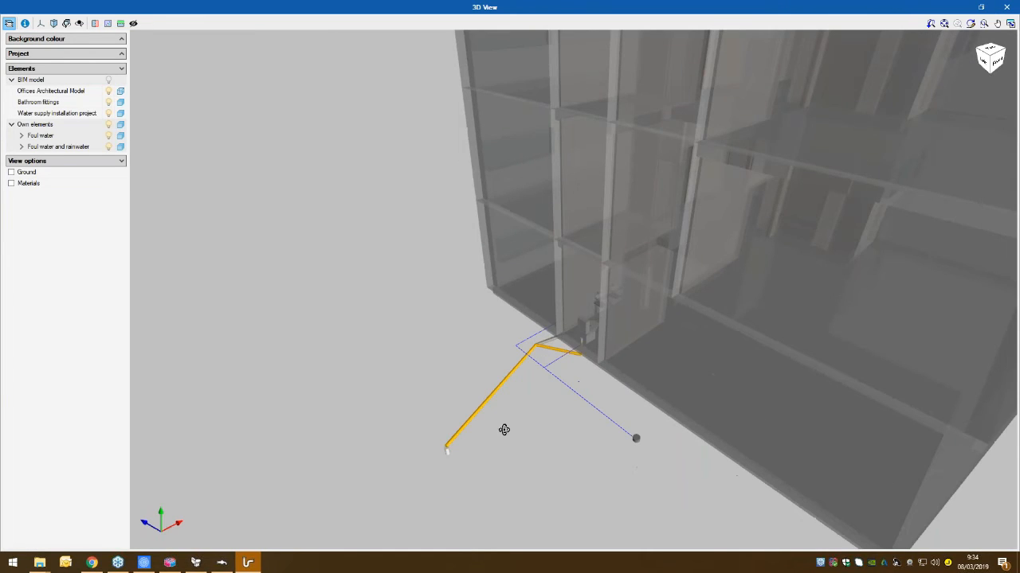
{"action": "left_click_drag", "start_coordinate": [544, 419], "coordinate": [609, 400]}
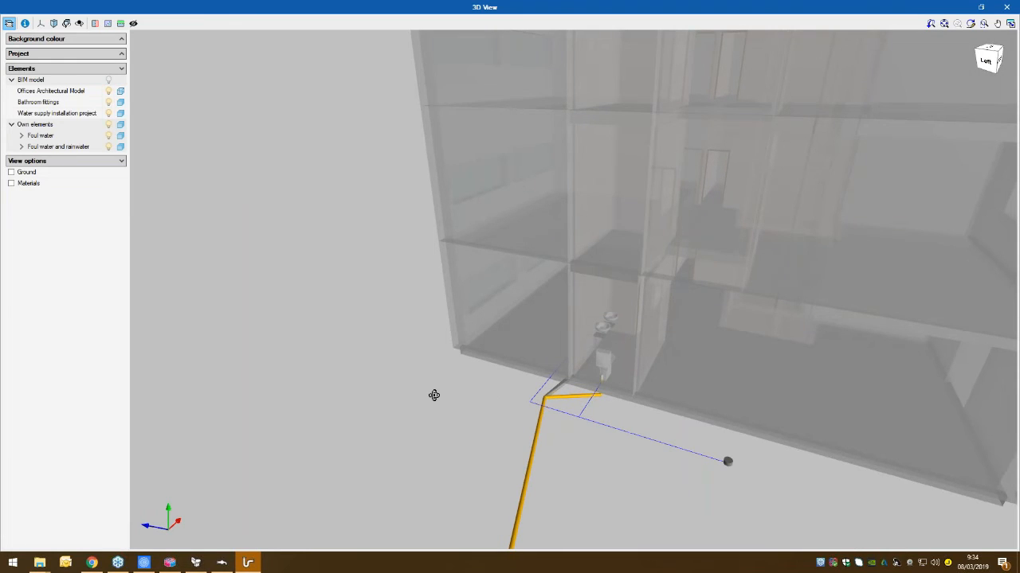
{"action": "left_click_drag", "start_coordinate": [434, 395], "coordinate": [598, 311]}
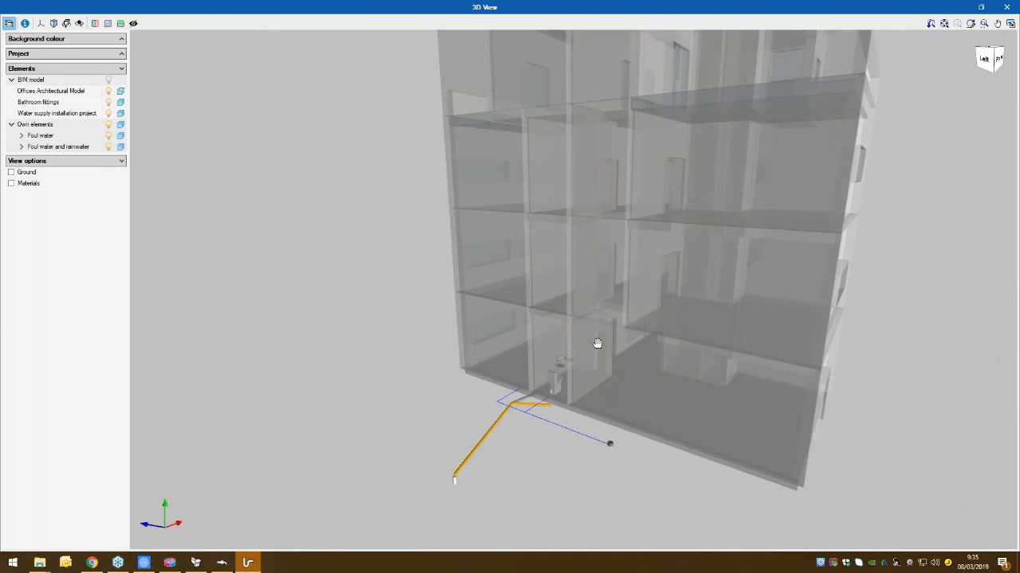
- Inspect the building and the drainage pipe connections at its base in the enlarged 3D view, and return to the Ground floor plan
{"action": "middle_click_drag", "start_coordinate": [596, 343], "coordinate": [622, 368]}
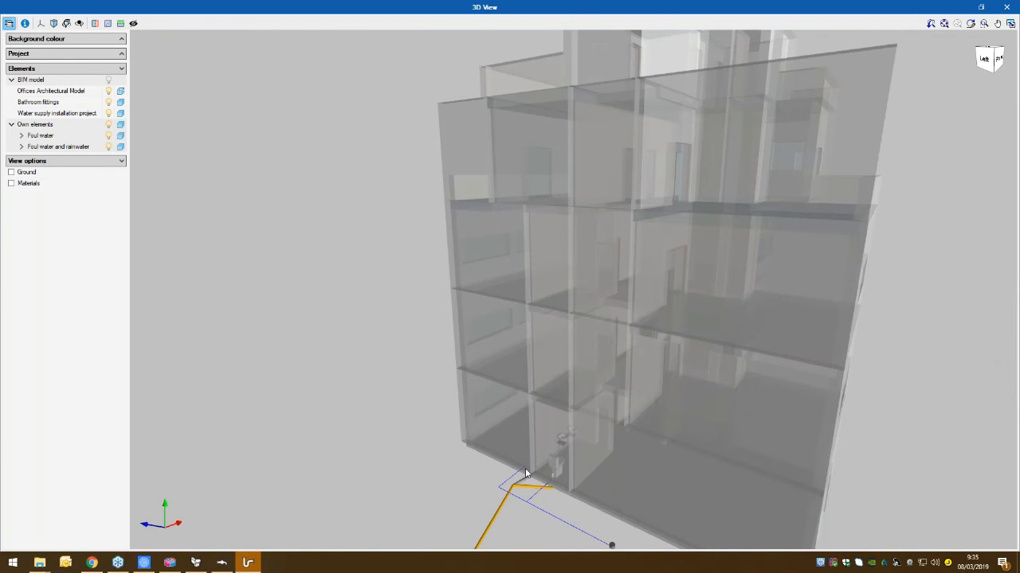
{"action": "left_click_drag", "start_coordinate": [517, 506], "coordinate": [567, 450]}
{"action": "mouse_move", "coordinate": [568, 397]}
{"action": "left_mouse_down"}
{"action": "mouse_move", "coordinate": [573, 383]}
{"action": "mouse_move", "coordinate": [572, 404]}
{"action": "left_mouse_up"}
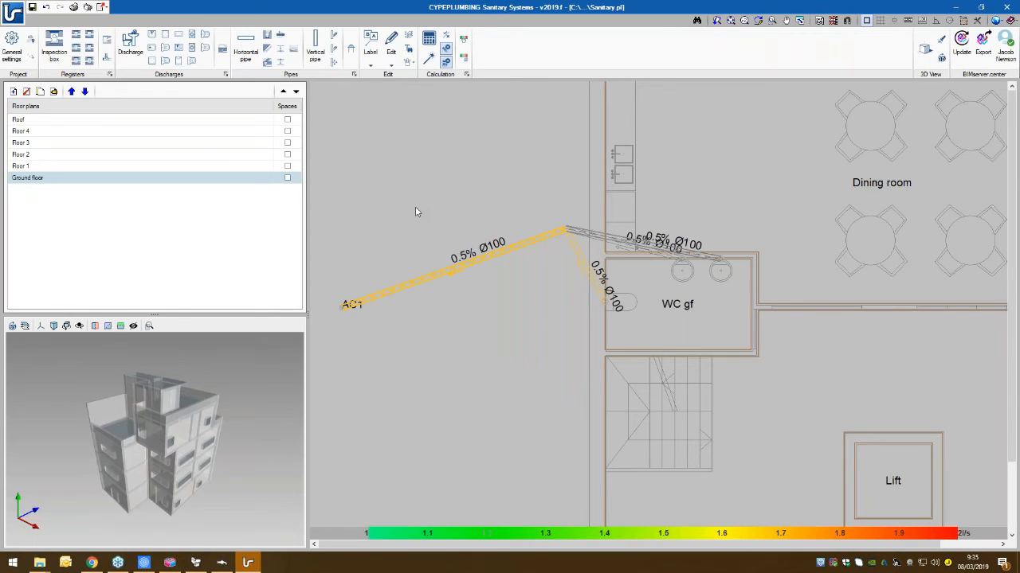
- Open the project's reports in a maximised window and review the Design criteria document of the wastewater network
{"action": "left_click", "coordinate": [13, 11]}
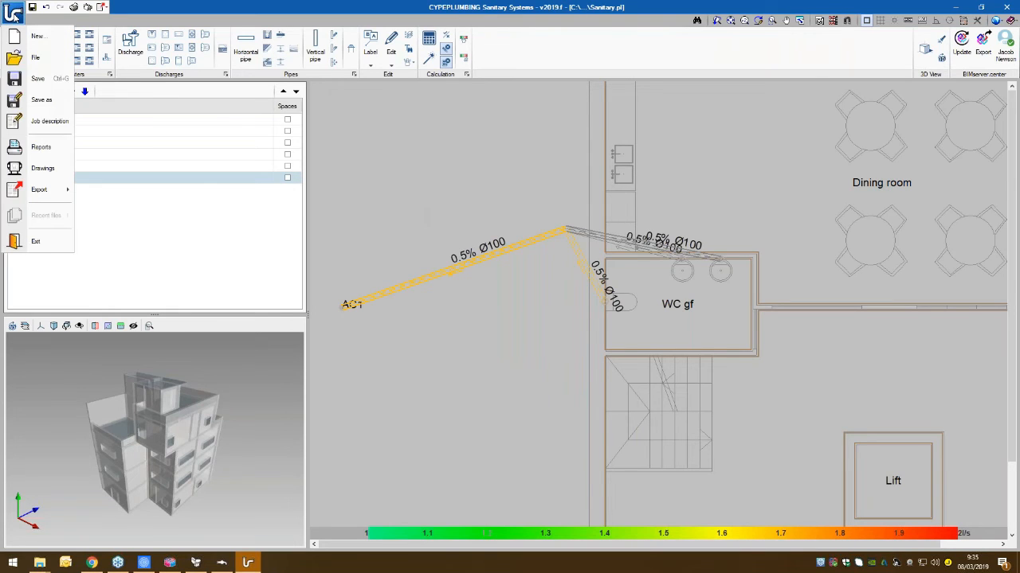
{"action": "left_click", "coordinate": [27, 149]}
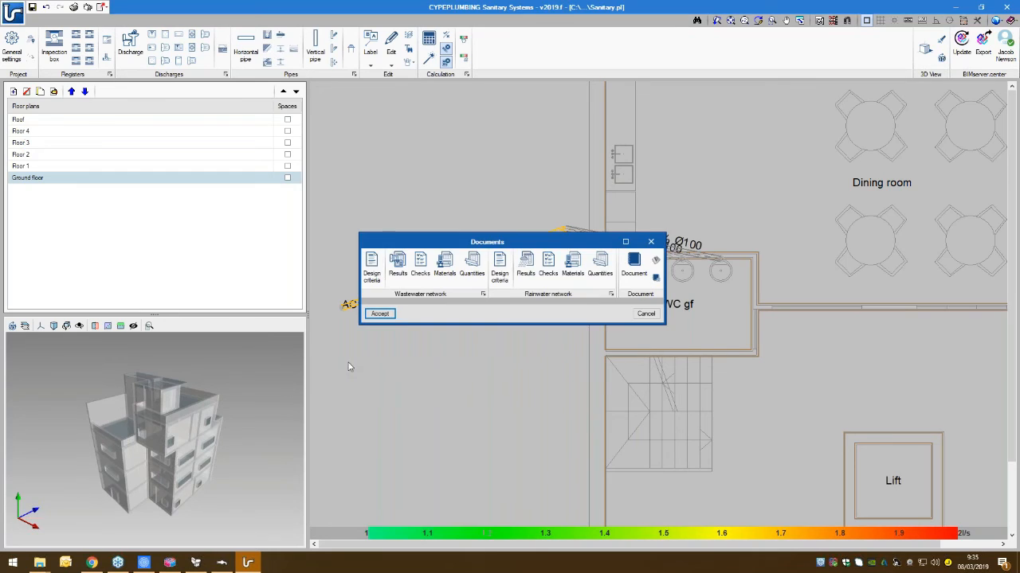
{"action": "left_click", "coordinate": [626, 241]}
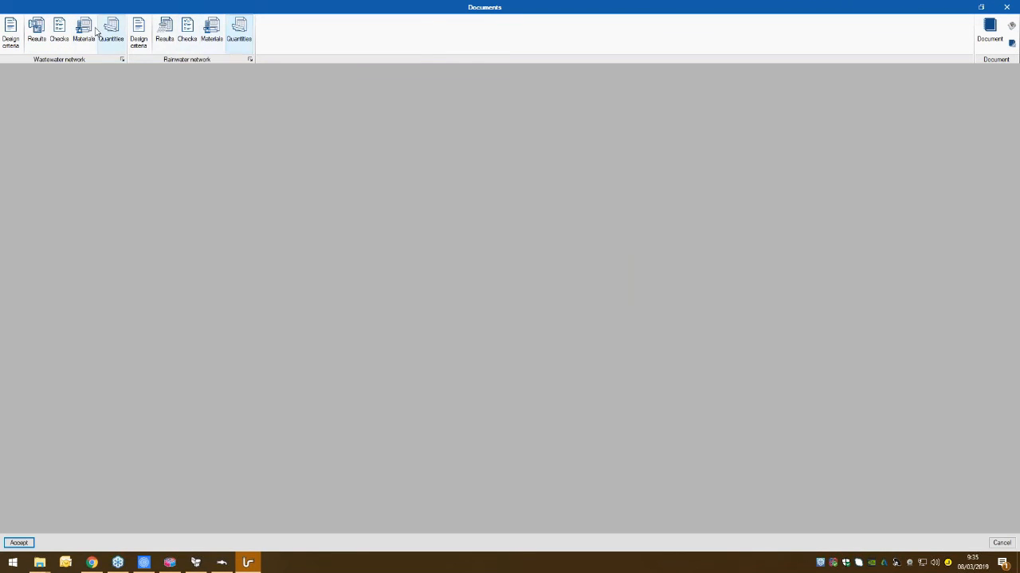
{"action": "left_click", "coordinate": [15, 43]}
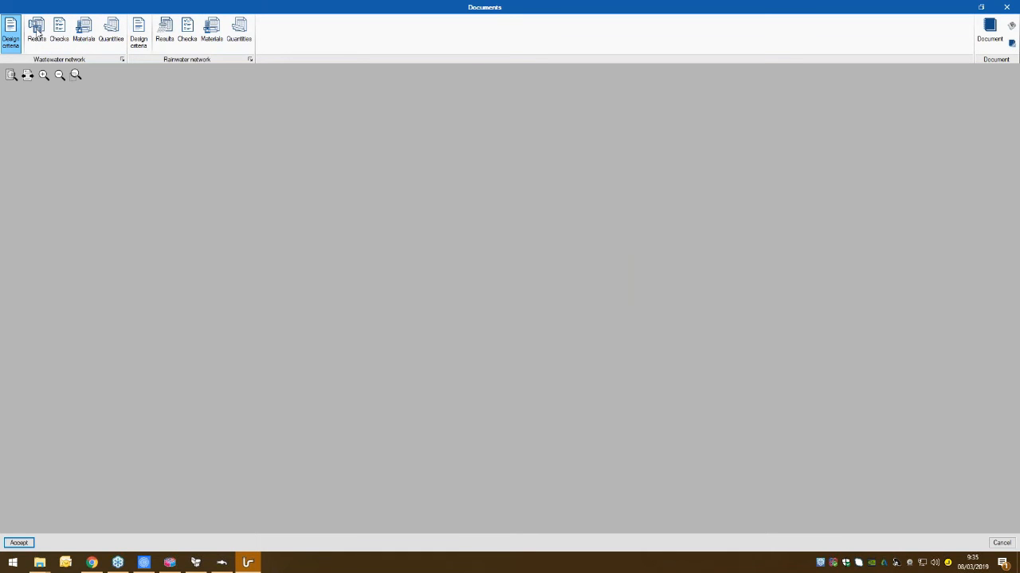
{"action": "scroll", "coordinate": [563, 358], "scroll_direction": "down", "scroll_amount": 8, "text": "ctrl"}
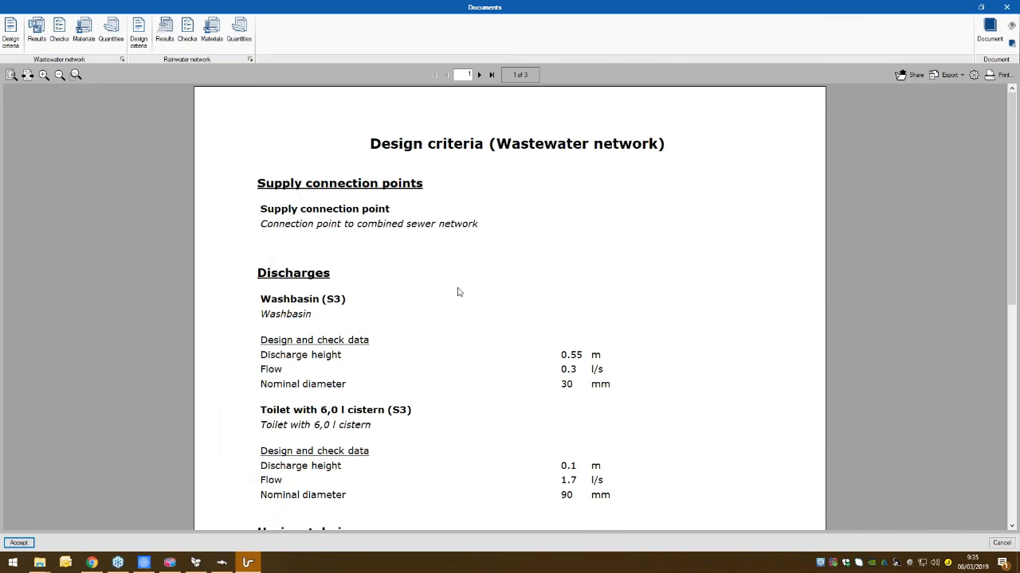
{"action": "scroll", "coordinate": [457, 289], "scroll_direction": "down", "scroll_amount": 3}
{"action": "scroll", "coordinate": [428, 266], "scroll_direction": "down", "scroll_amount": 3}
{"action": "scroll", "coordinate": [428, 266], "scroll_direction": "up", "scroll_amount": 6}
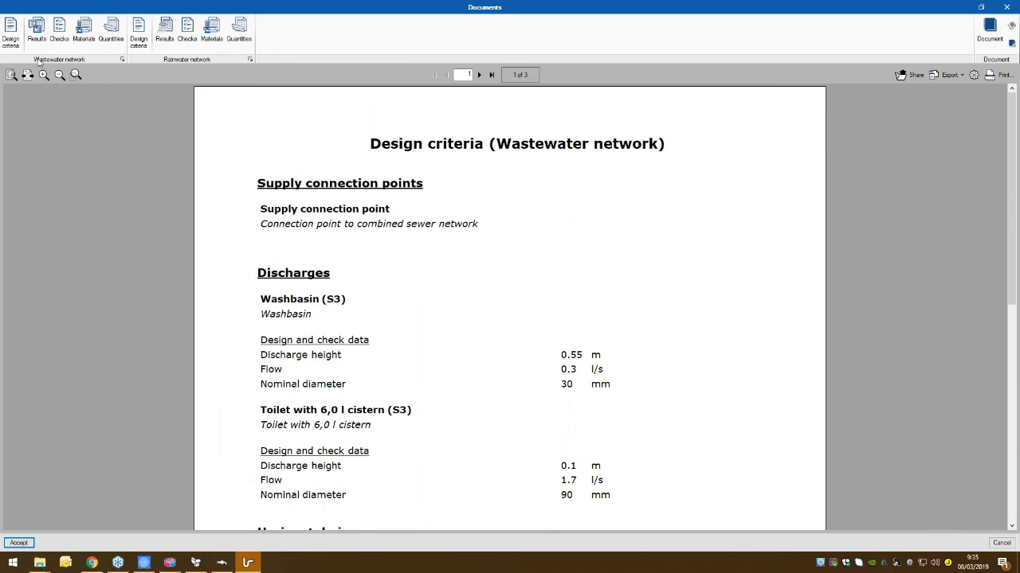
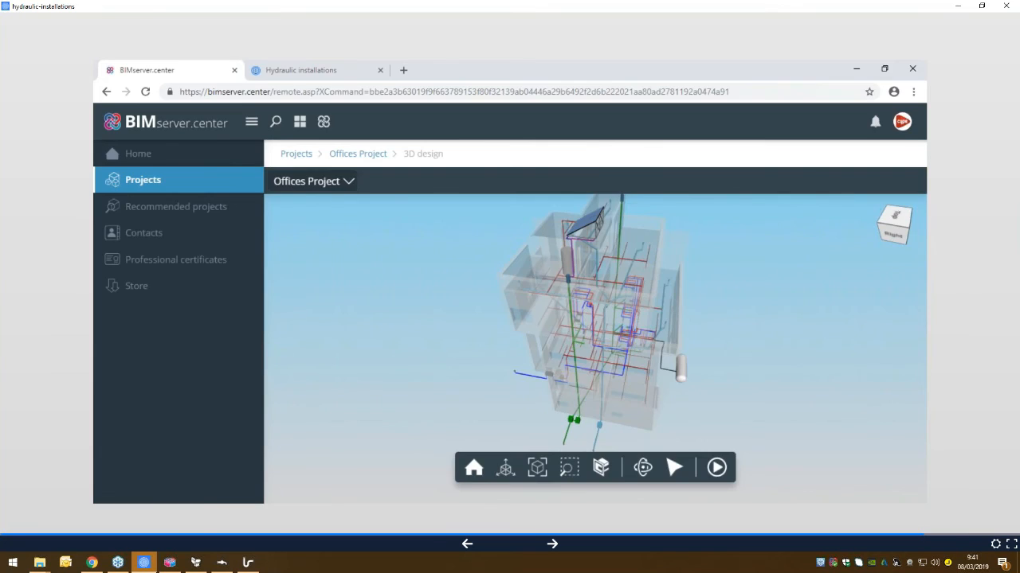
- Advance through the Open BIM workflow slides to the closing overview and return to the desktop
{"action": "key", "text": "Right"}
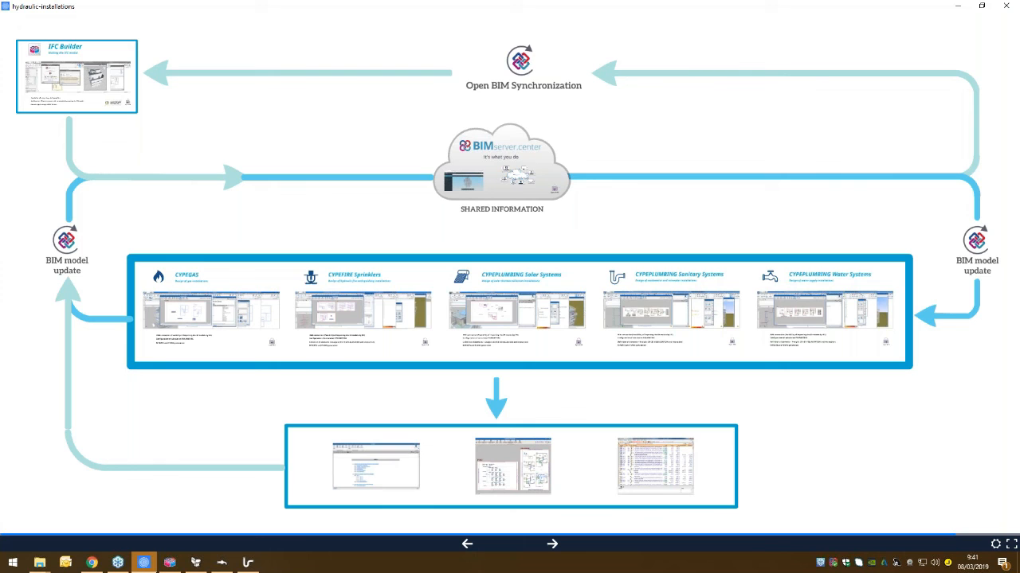
{"action": "key", "text": "Right"}
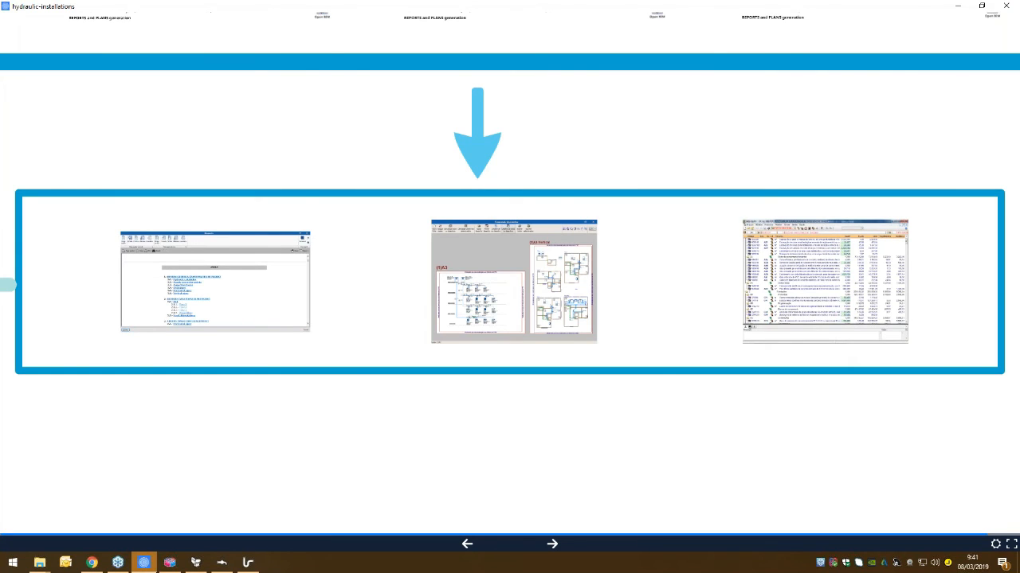
{"action": "key", "text": "Right"}
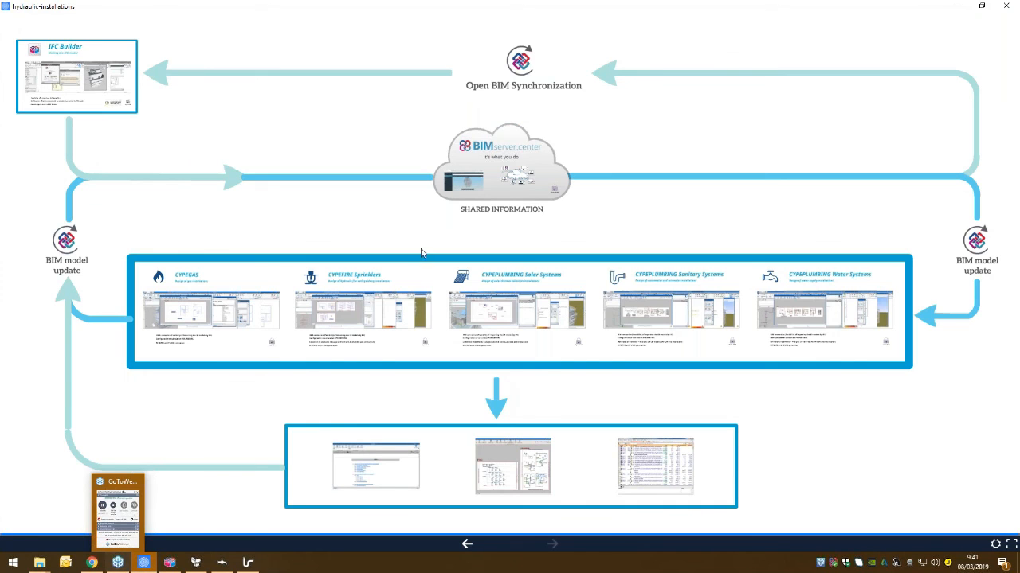
{"action": "left_click", "coordinate": [955, 7]}
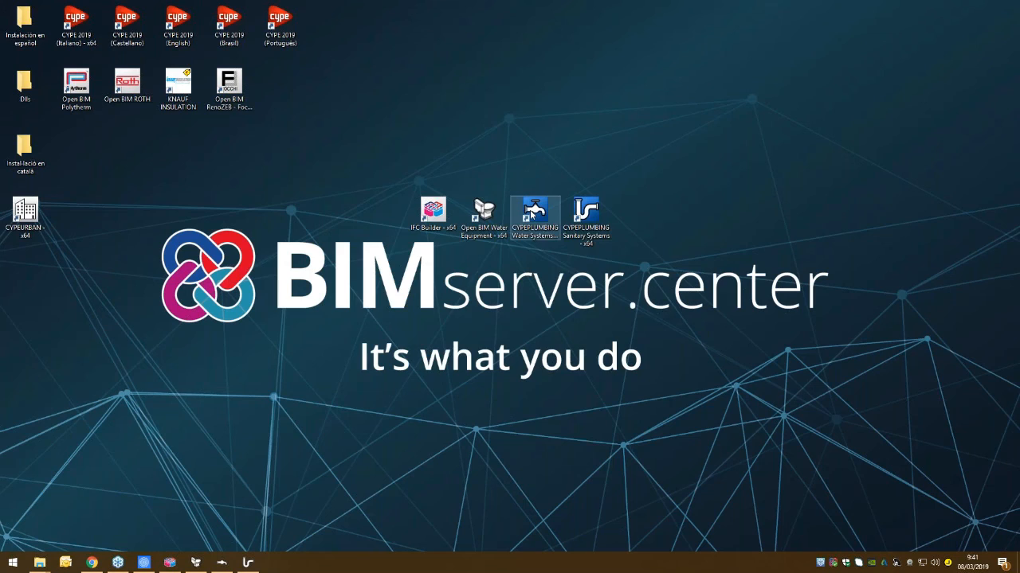
- Launch CYPEPLUMBING Water Systems and open the Offices example project, accepting the licence information
{"action": "double_click", "coordinate": [533, 211]}
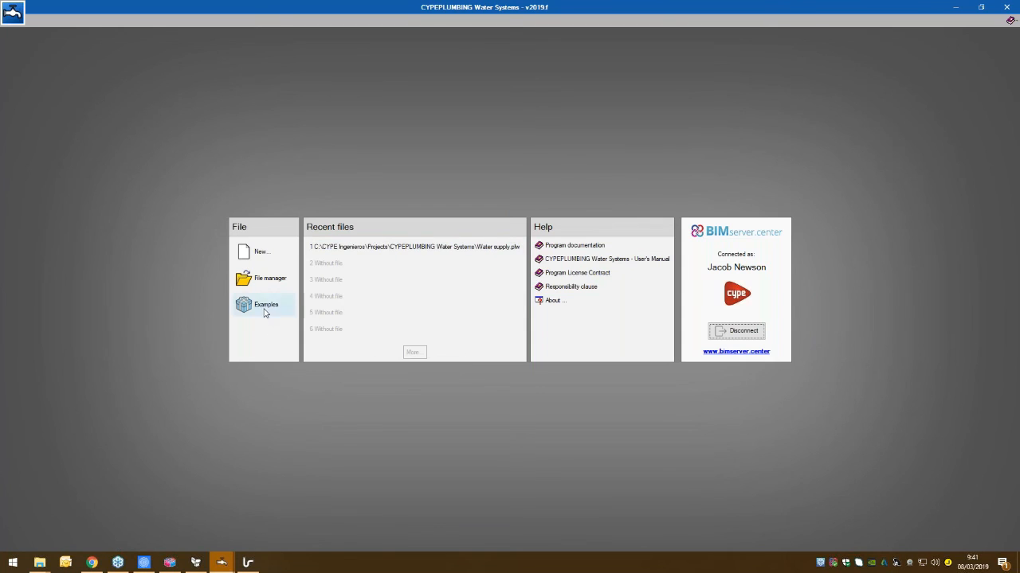
{"action": "left_click", "coordinate": [266, 306]}
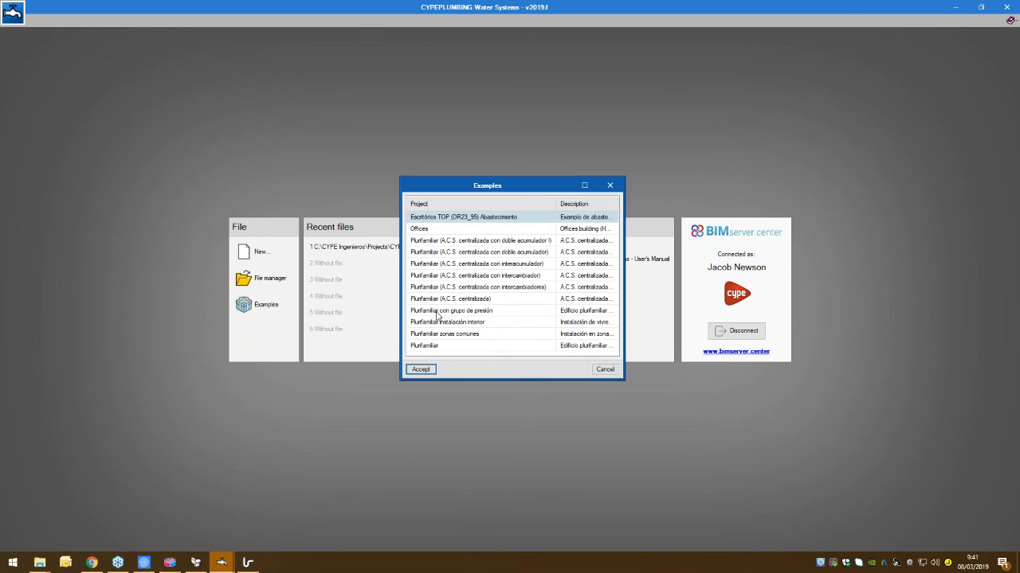
{"action": "left_click", "coordinate": [419, 230]}
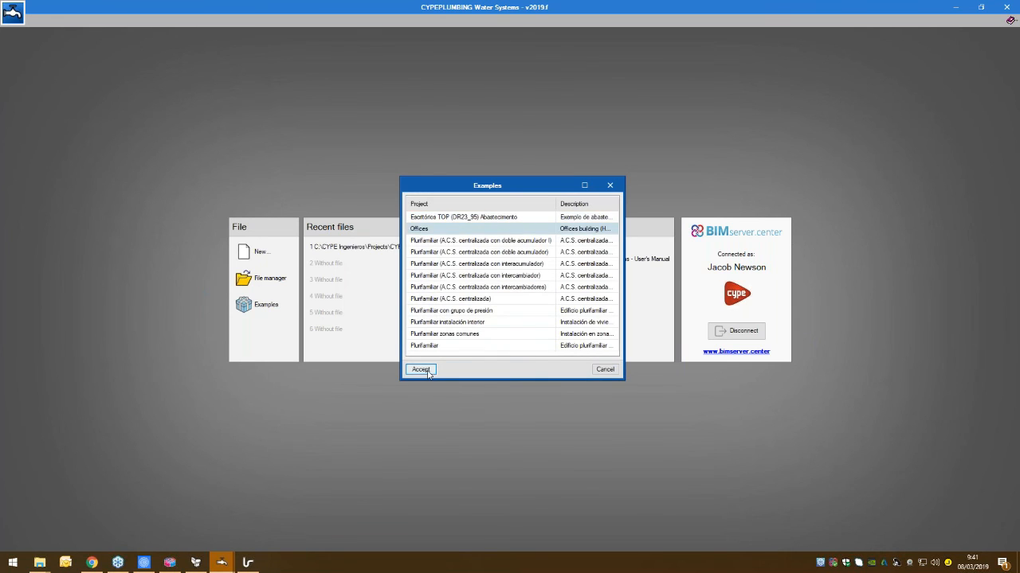
{"action": "left_click", "coordinate": [422, 370]}
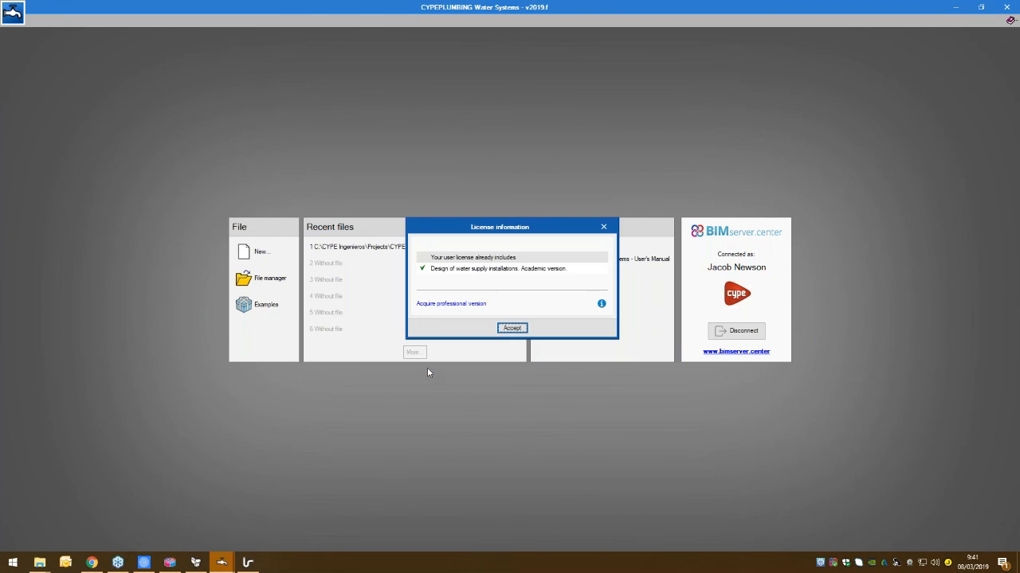
{"action": "left_click", "coordinate": [515, 332]}
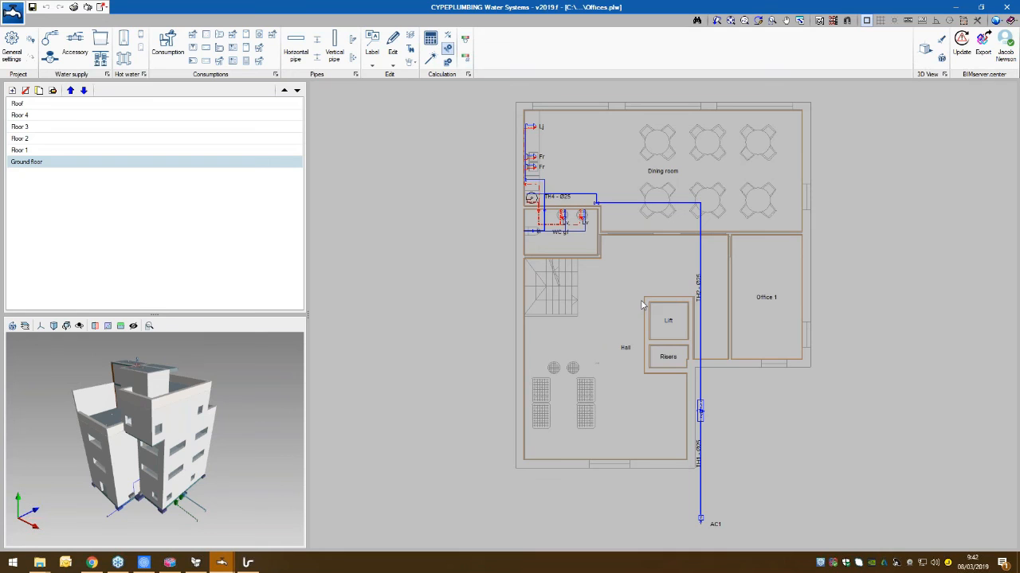
- Inspect the water pipes around WC gf on the Ground floor plan and view the building from another angle in the 3D preview
{"action": "middle_click_drag", "start_coordinate": [544, 339], "coordinate": [543, 335]}
{"action": "scroll", "coordinate": [530, 199], "scroll_direction": "up", "scroll_amount": 4}
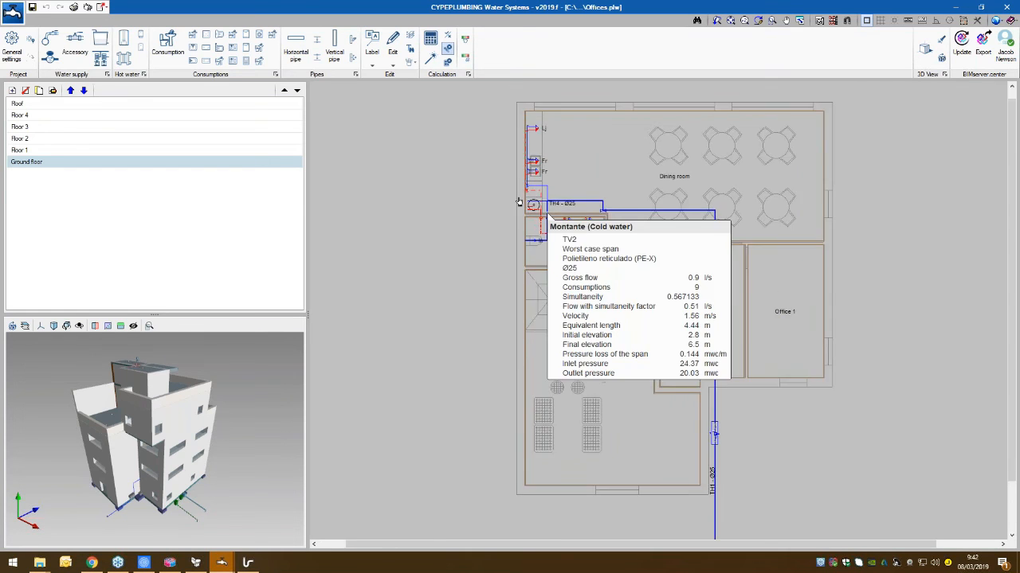
{"action": "left_click_drag", "start_coordinate": [257, 454], "coordinate": [226, 440]}
{"action": "scroll", "coordinate": [744, 424], "scroll_direction": "down", "scroll_amount": 3}
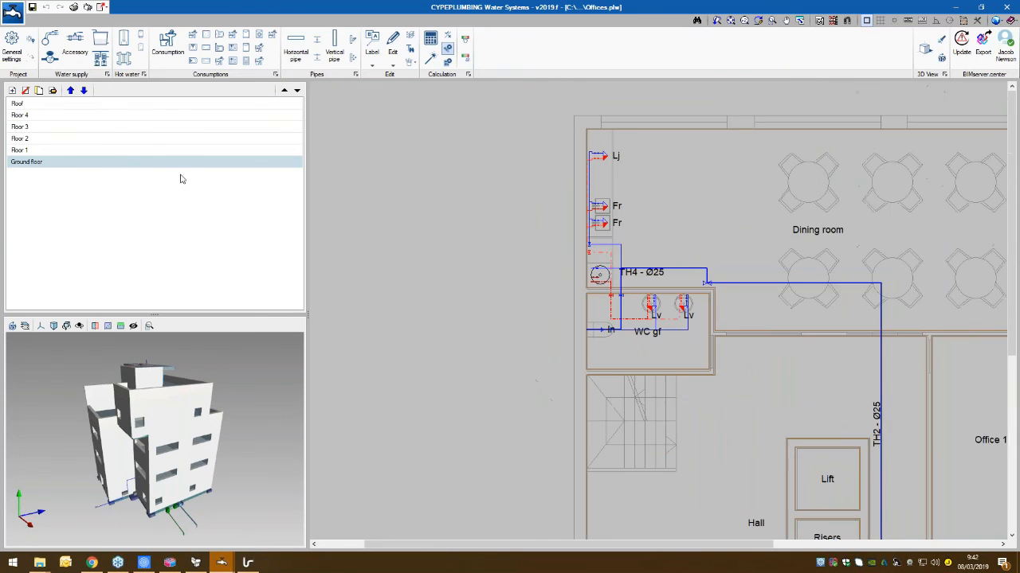
- Look through the water supply plans of Floor 1 to Floor 4 and return to Floor 3
{"action": "left_click", "coordinate": [119, 150]}
{"action": "scroll", "coordinate": [574, 322], "scroll_direction": "up", "scroll_amount": 2}
{"action": "scroll", "coordinate": [573, 322], "scroll_direction": "down", "scroll_amount": 3}
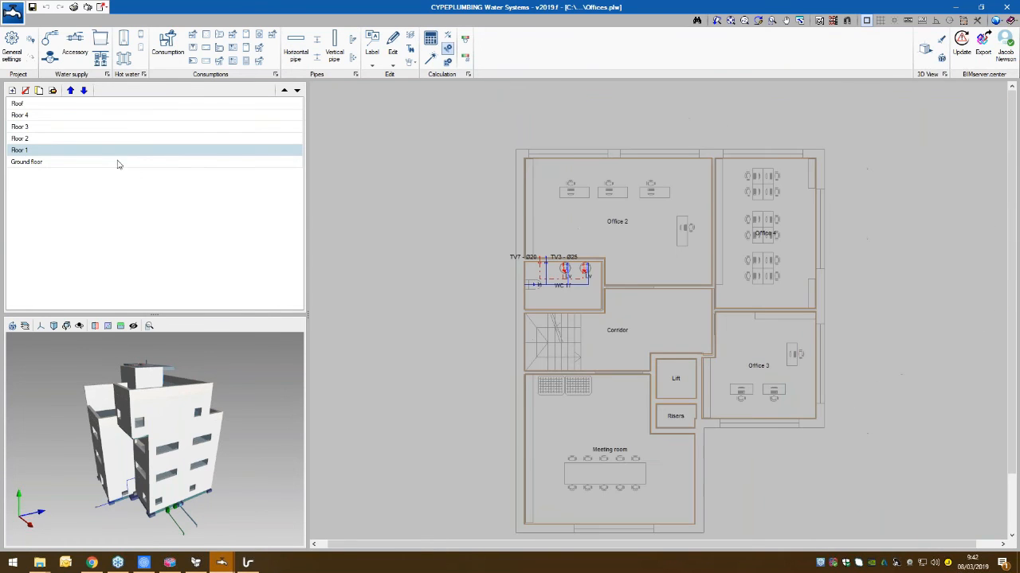
{"action": "left_click", "coordinate": [103, 138]}
{"action": "left_click", "coordinate": [109, 127]}
{"action": "left_click", "coordinate": [110, 115]}
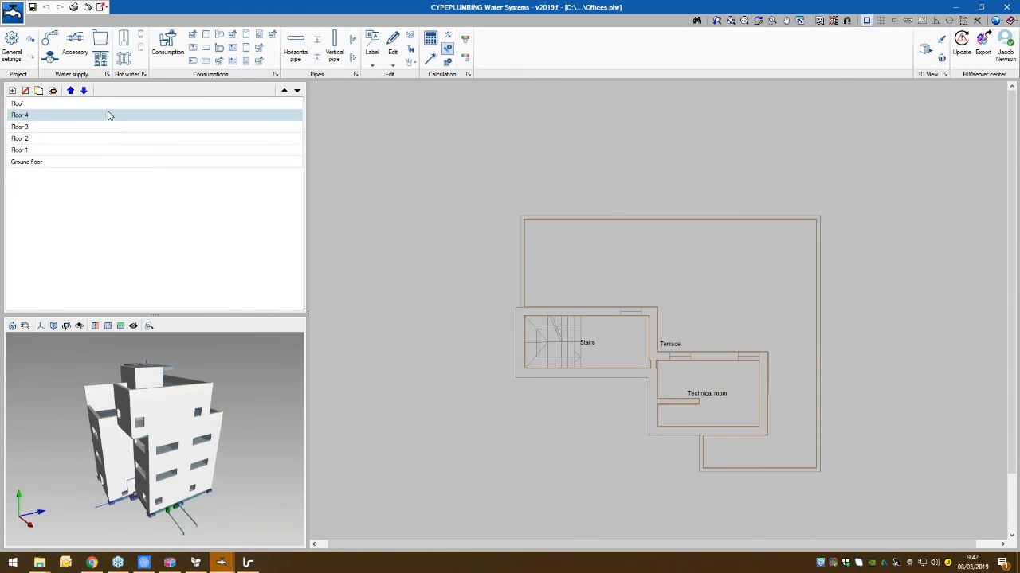
{"action": "left_click", "coordinate": [111, 128]}
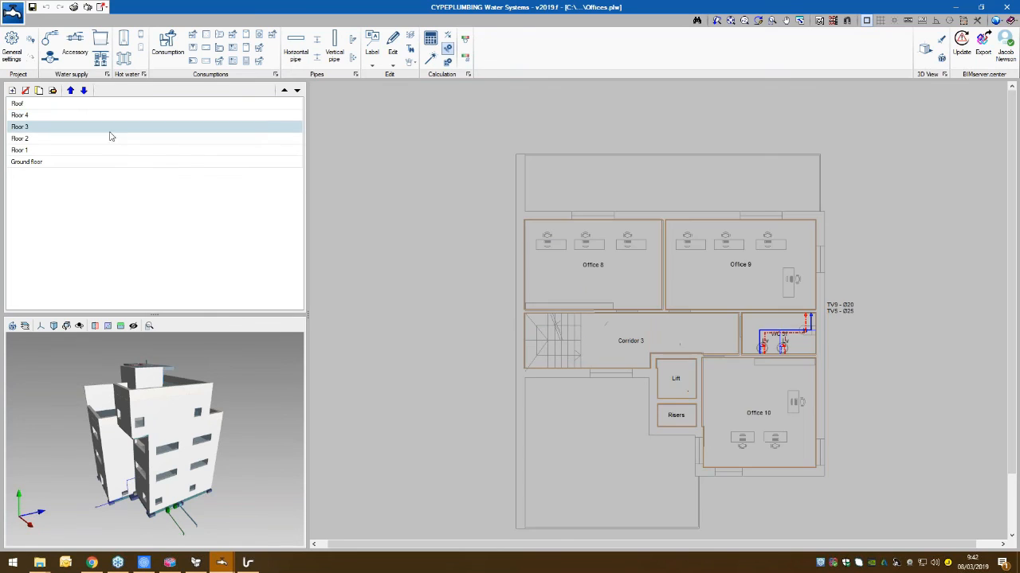
- Open a maximised 3D view and hide all five Offices BIM model layers, leaving only the own elements displayed
{"action": "left_click", "coordinate": [924, 48]}
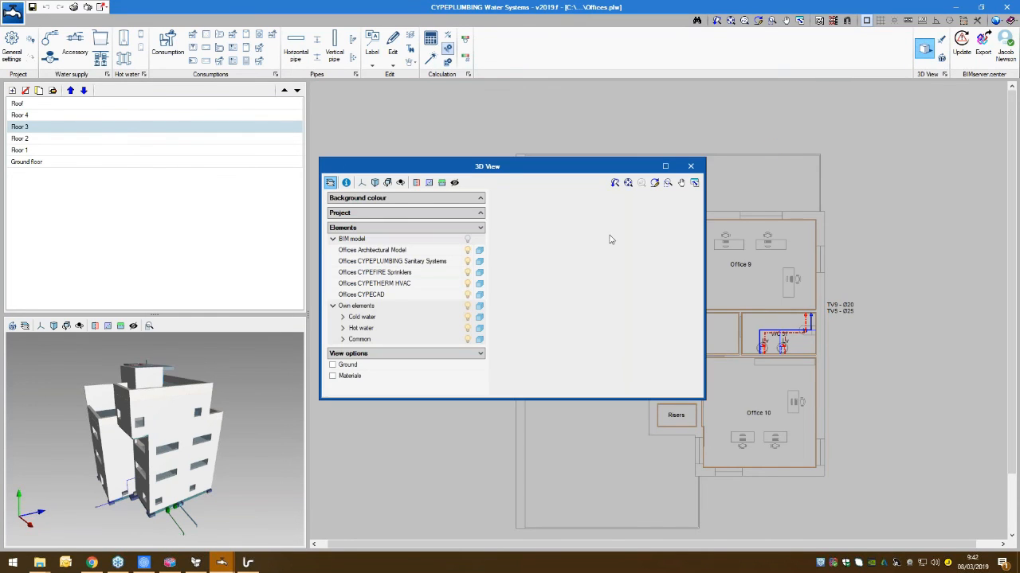
{"action": "left_click", "coordinate": [666, 165]}
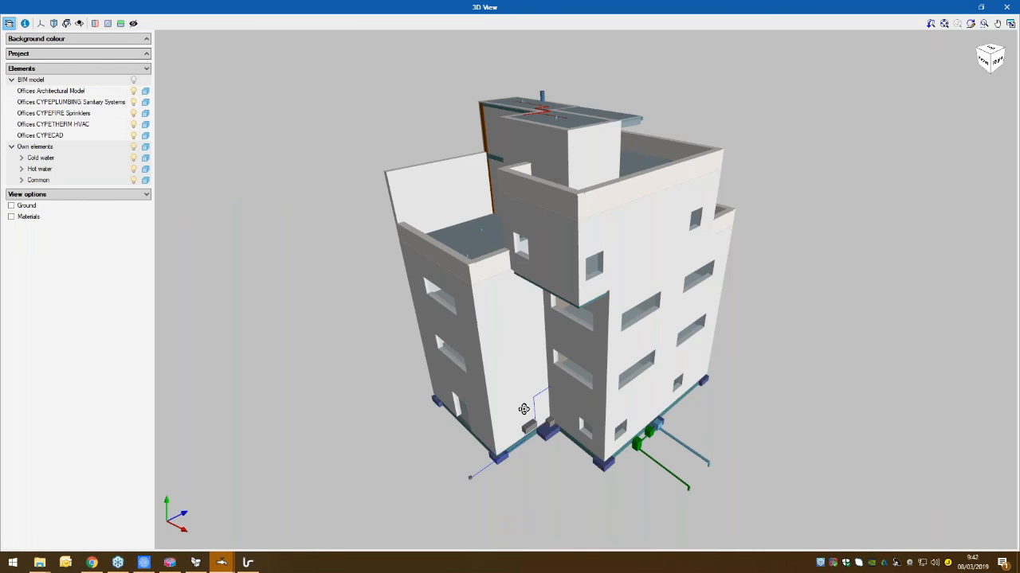
{"action": "left_click", "coordinate": [134, 135]}
{"action": "left_click", "coordinate": [133, 124]}
{"action": "left_click", "coordinate": [133, 113]}
{"action": "left_click", "coordinate": [134, 102]}
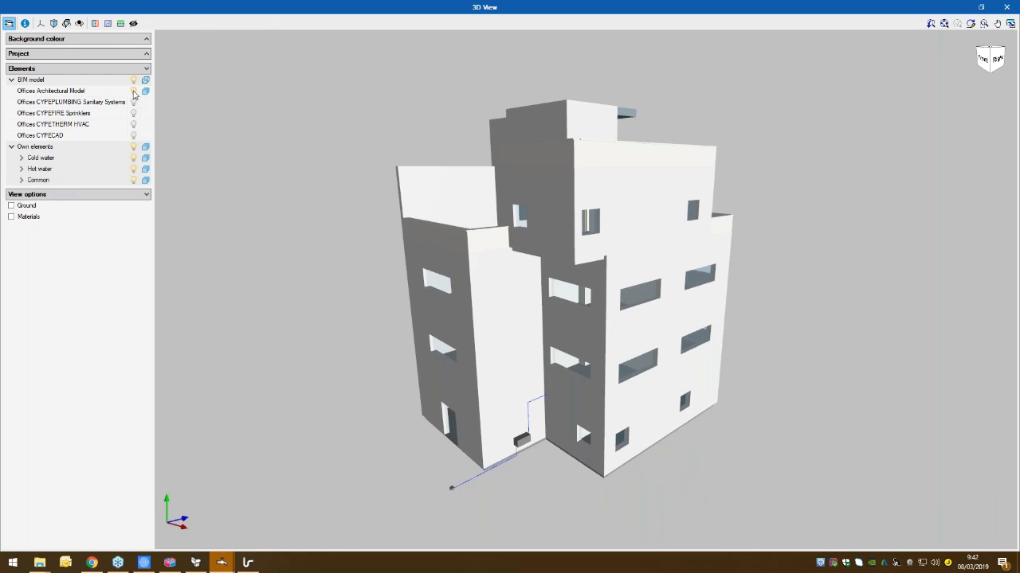
{"action": "left_click", "coordinate": [133, 91]}
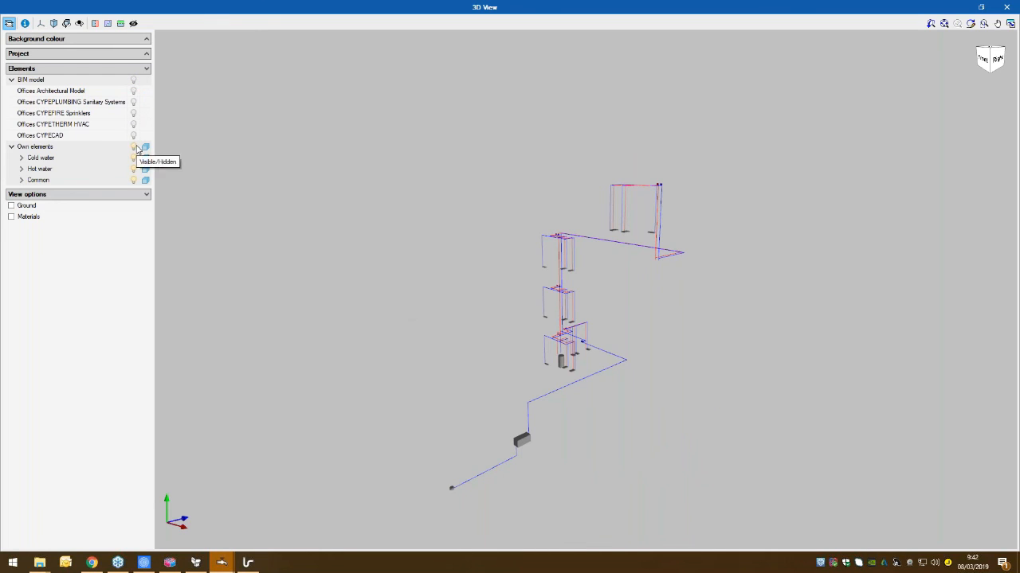
- Hide the own elements, display the Offices Architectural Model as transparent, and inspect the building from its front
{"action": "left_click", "coordinate": [135, 147]}
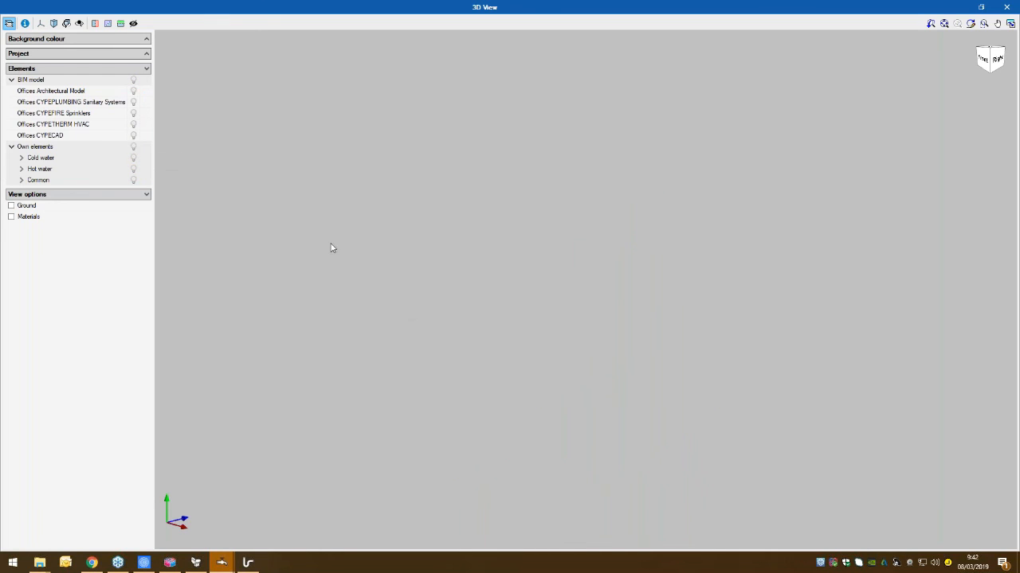
{"action": "left_click", "coordinate": [133, 91]}
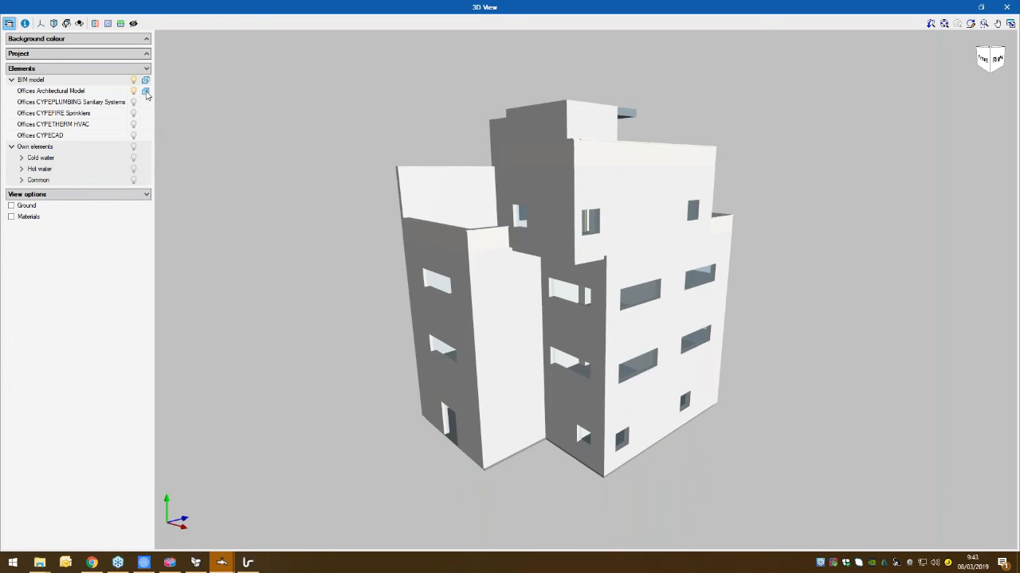
{"action": "left_click", "coordinate": [146, 93]}
{"action": "left_click", "coordinate": [147, 93]}
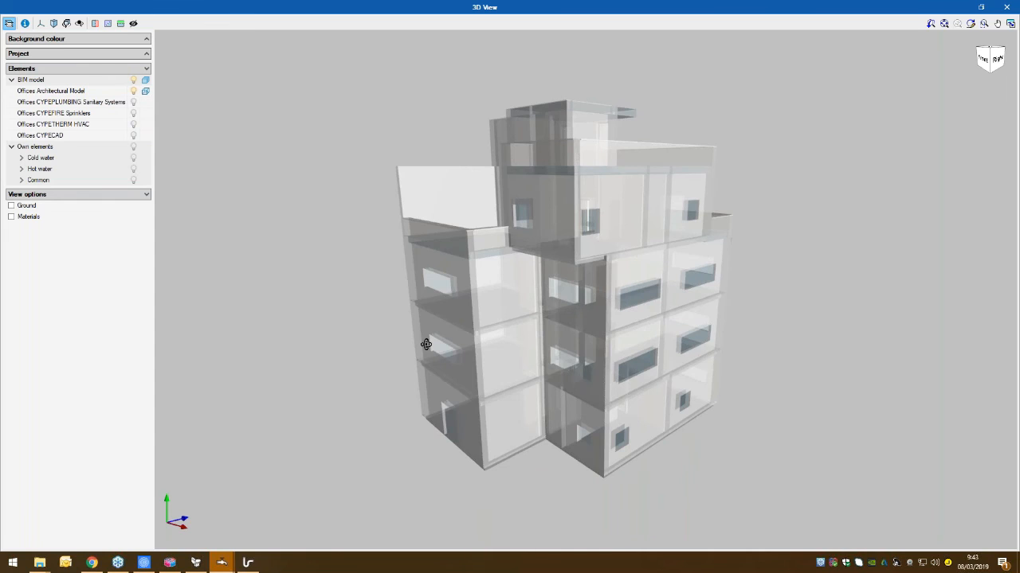
{"action": "left_click_drag", "start_coordinate": [469, 342], "coordinate": [528, 342]}
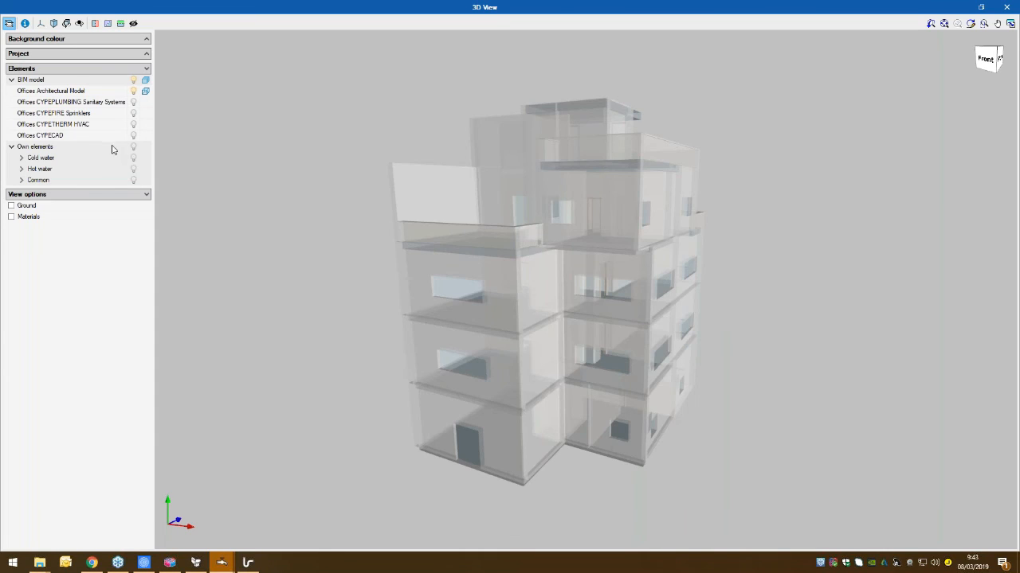
- Display the own elements and Offices CYPEPLUMBING Sanitary Systems inside the transparent building and inspect them from the back
{"action": "left_click", "coordinate": [134, 148]}
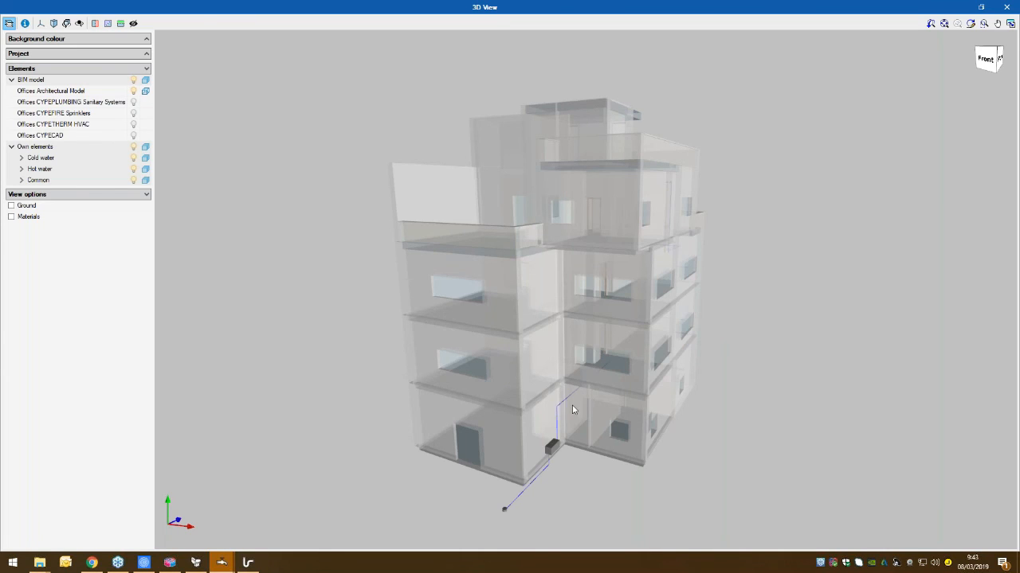
{"action": "left_click_drag", "start_coordinate": [462, 382], "coordinate": [132, 102]}
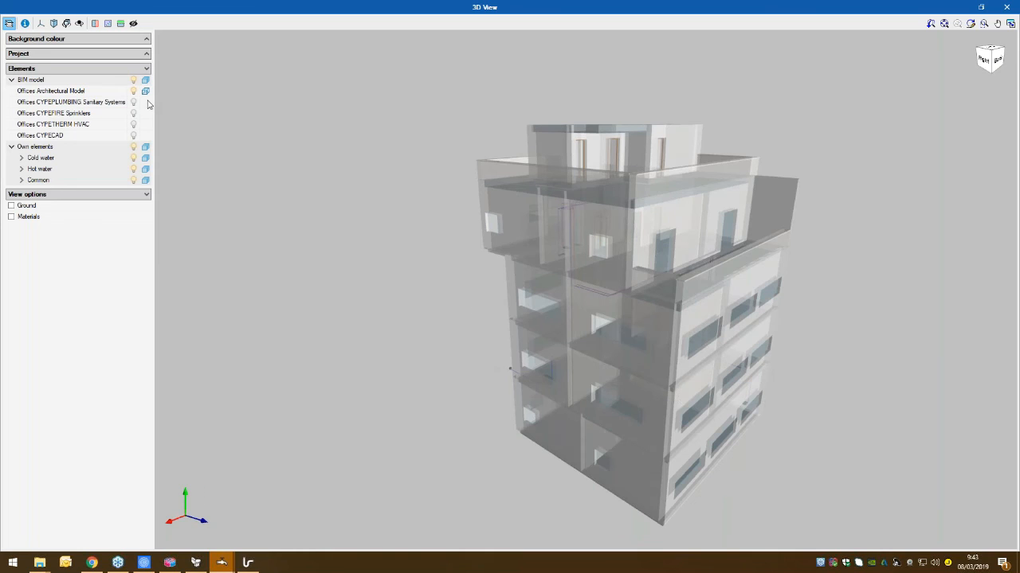
{"action": "left_click", "coordinate": [133, 102]}
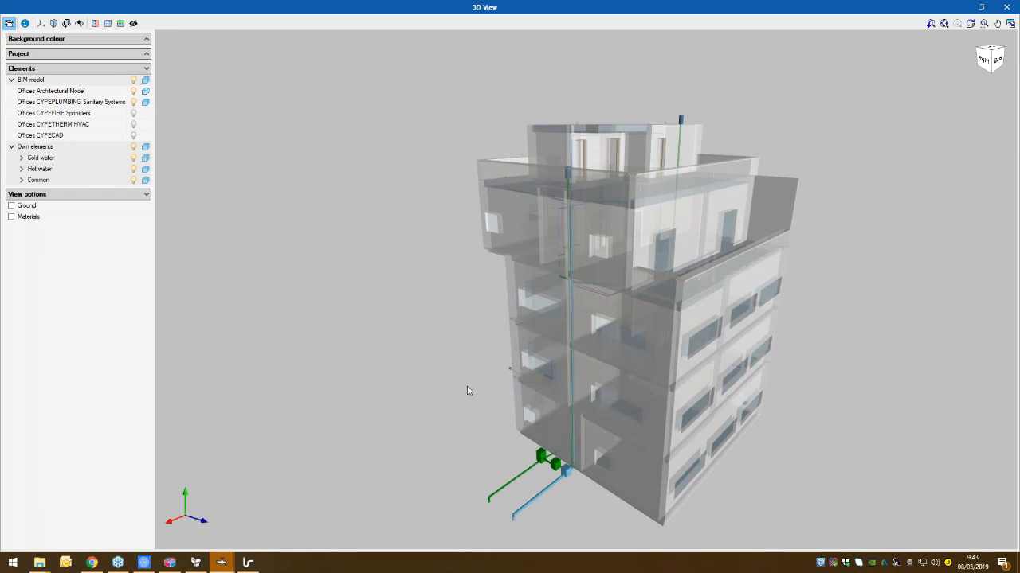
{"action": "left_click_drag", "start_coordinate": [468, 390], "coordinate": [720, 439]}
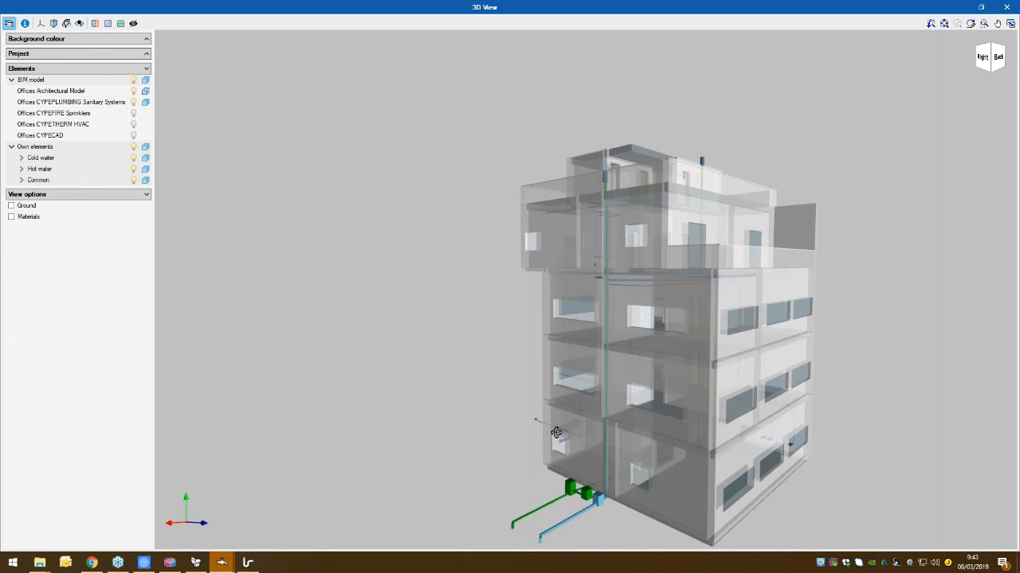
{"action": "left_click_drag", "start_coordinate": [556, 433], "coordinate": [408, 428]}
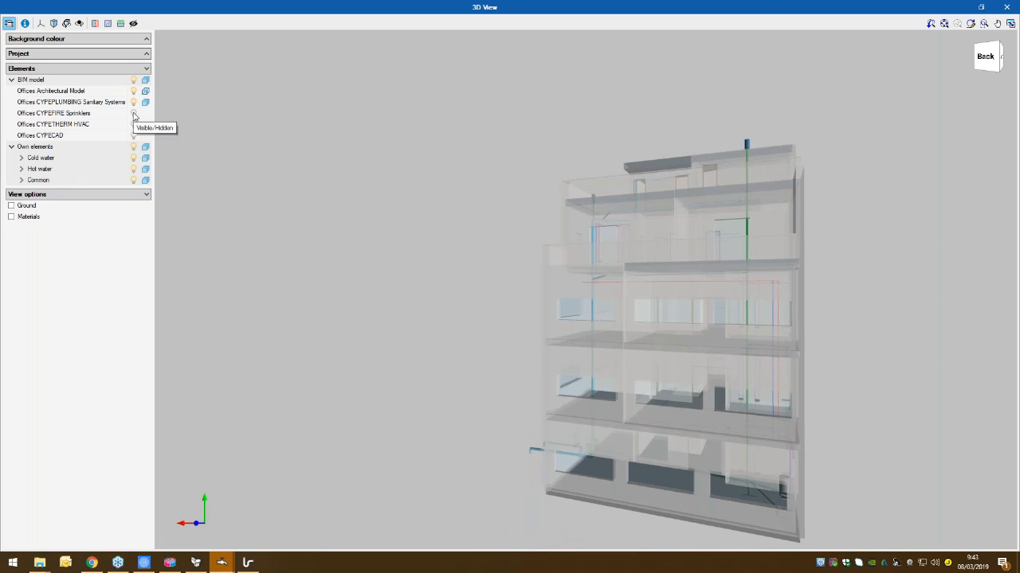
- Display the Offices CYPEFIRE Sprinklers, CYPETHERM HVAC and CYPECAD models and inspect the combined building
{"action": "left_click", "coordinate": [133, 113]}
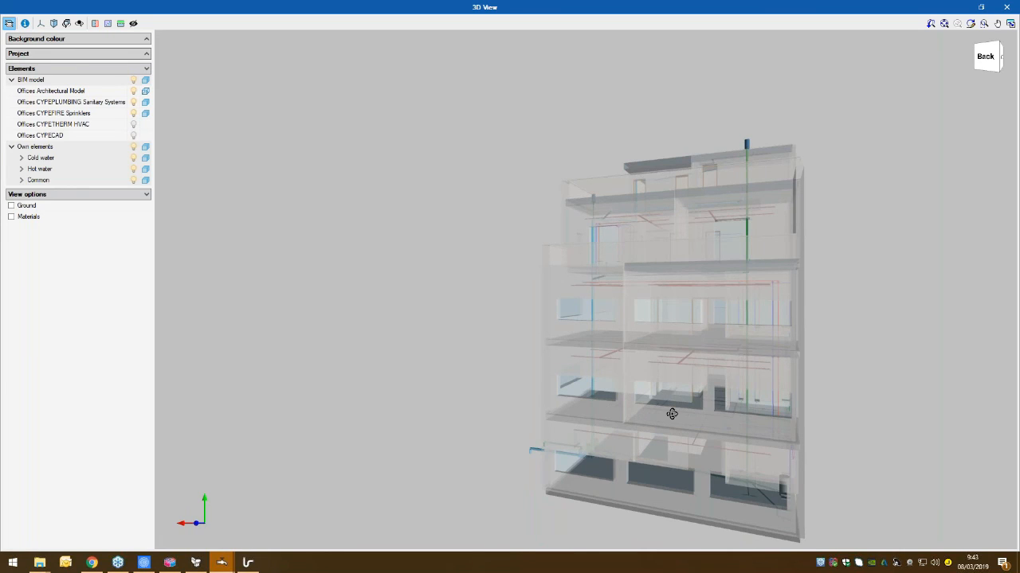
{"action": "left_click_drag", "start_coordinate": [672, 414], "coordinate": [677, 462]}
{"action": "left_click", "coordinate": [134, 125]}
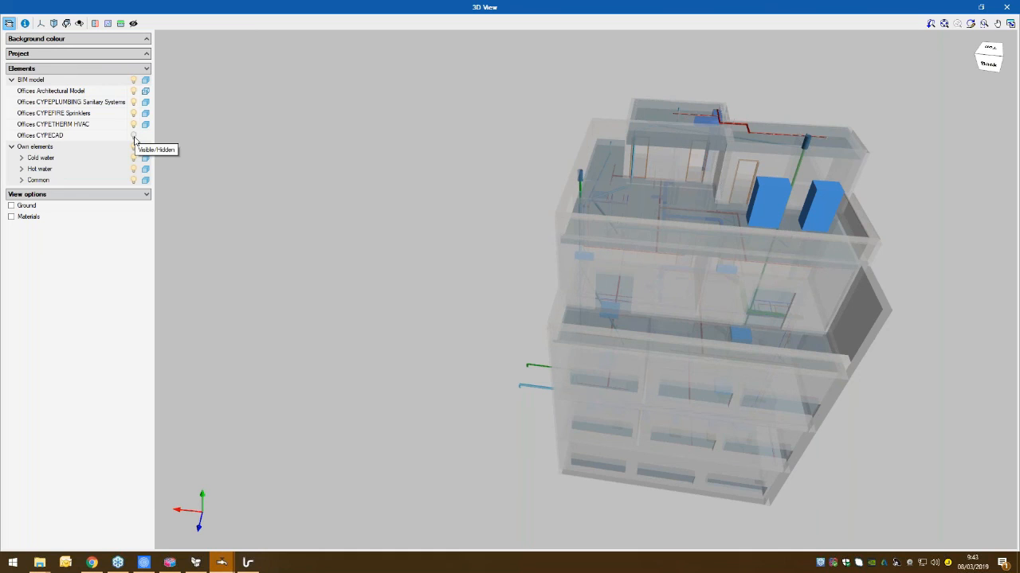
{"action": "left_click", "coordinate": [134, 137]}
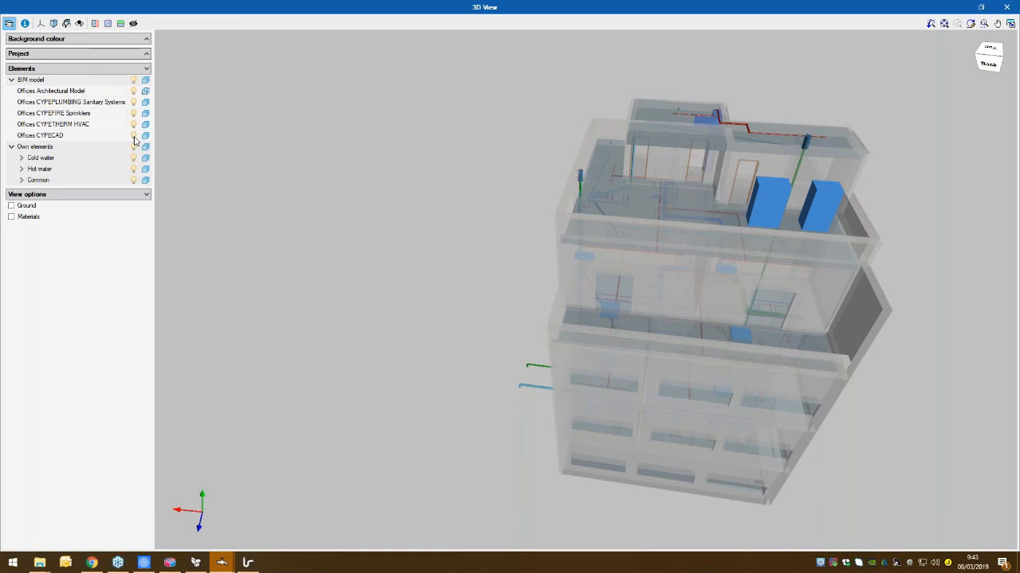
{"action": "left_click_drag", "start_coordinate": [555, 400], "coordinate": [593, 370]}
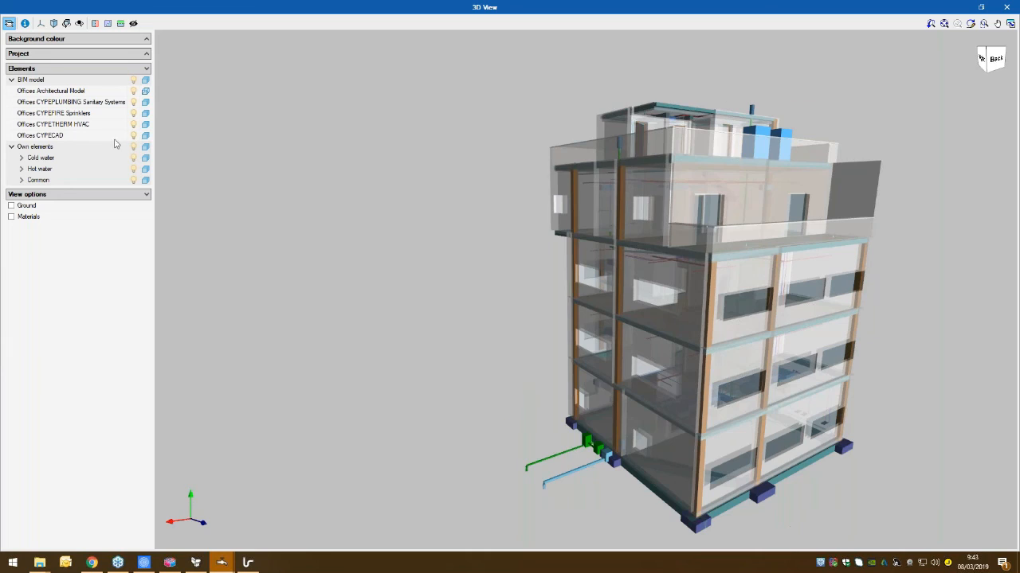
- Hide the Offices Architectural Model and CYPECAD structure, and inspect the remaining installations together in 3D
{"action": "left_click", "coordinate": [133, 91]}
{"action": "left_click", "coordinate": [133, 135]}
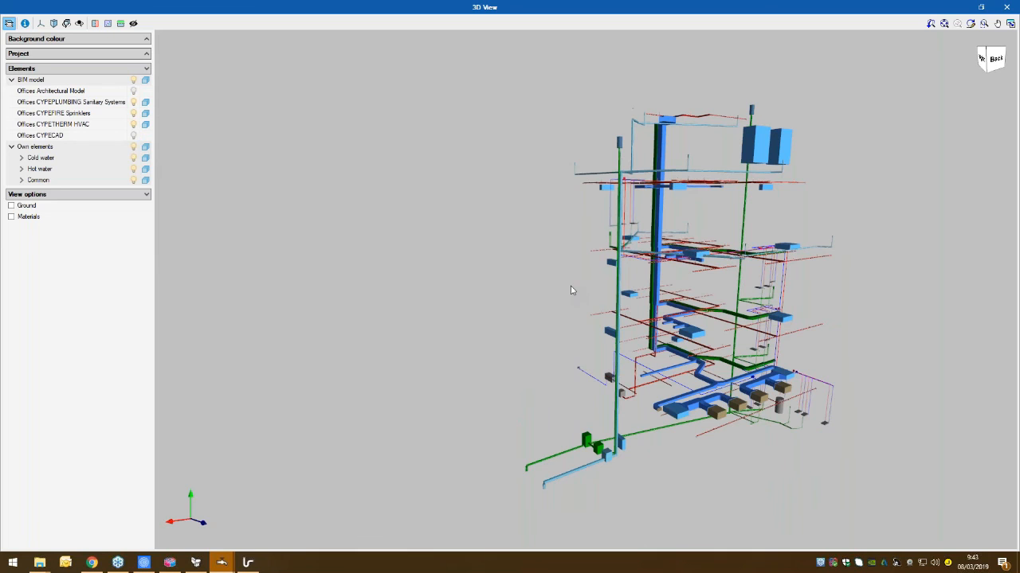
{"action": "left_click_drag", "start_coordinate": [749, 309], "coordinate": [646, 292]}
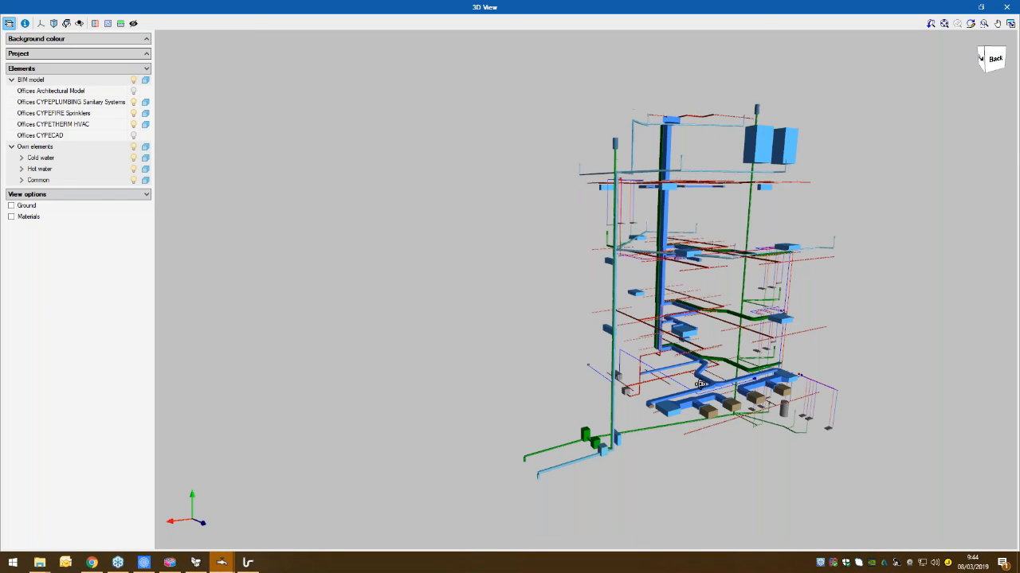
{"action": "mouse_move", "coordinate": [700, 384]}
{"action": "middle_mouse_down"}
{"action": "mouse_move", "coordinate": [612, 294]}
{"action": "mouse_move", "coordinate": [574, 287]}
{"action": "middle_mouse_up"}
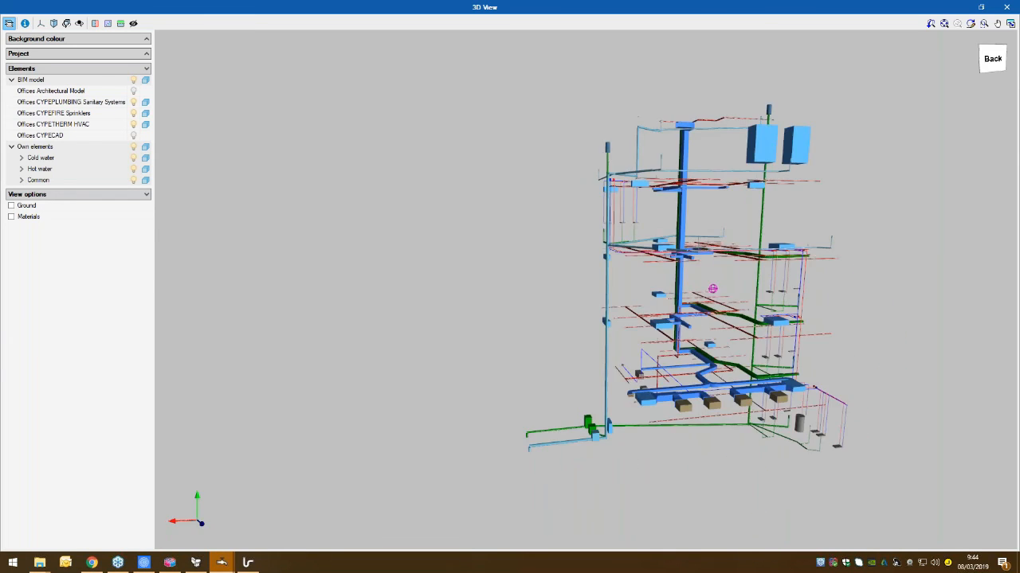
- Hide the Offices CYPETHERM HVAC, CYPEFIRE Sprinklers and CYPEPLUMBING Sanitary Systems models, and close the 3D view
{"action": "left_click", "coordinate": [133, 124]}
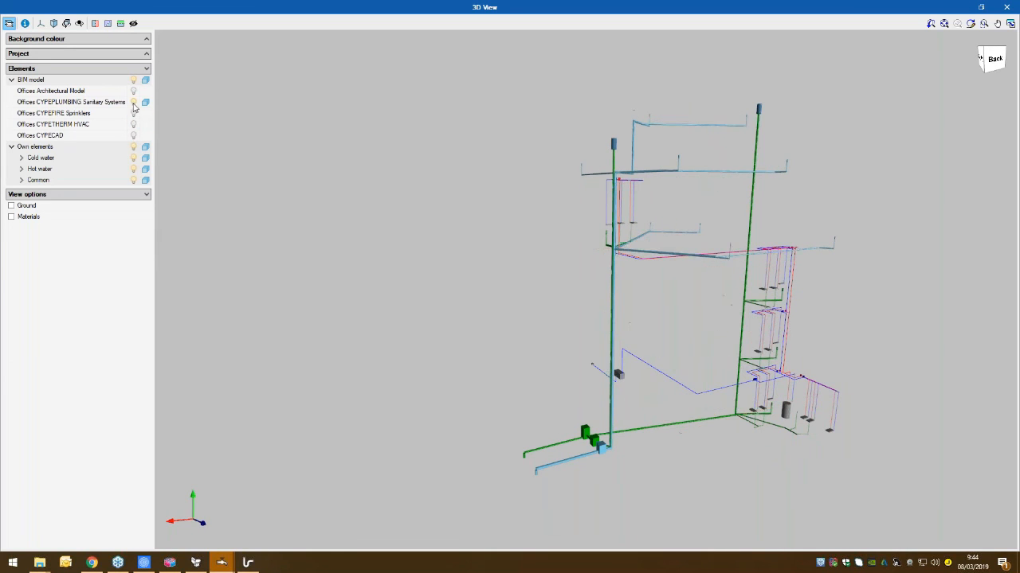
{"action": "left_click", "coordinate": [133, 113]}
{"action": "left_click", "coordinate": [133, 102]}
{"action": "left_click", "coordinate": [1006, 7]}
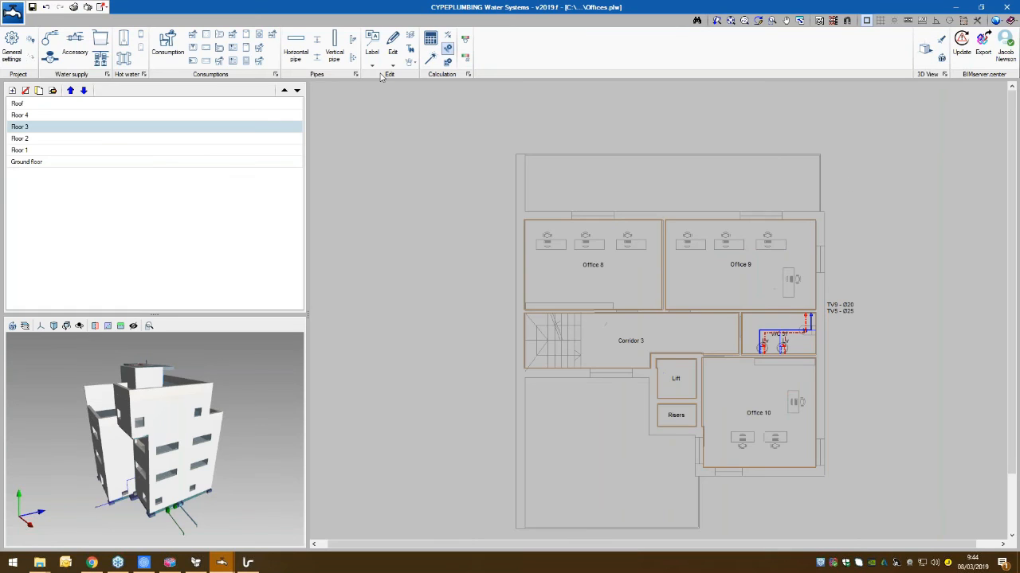
- Turn on the graphical analysis of the results for flow
{"action": "left_click", "coordinate": [465, 40]}
{"action": "left_click", "coordinate": [458, 220]}
{"action": "left_click", "coordinate": [460, 246]}
{"action": "left_click", "coordinate": [467, 351]}
- Define a specific flow range of 0.23 to 23.00 l/s for the graphical analysis
{"action": "left_click", "coordinate": [465, 57]}
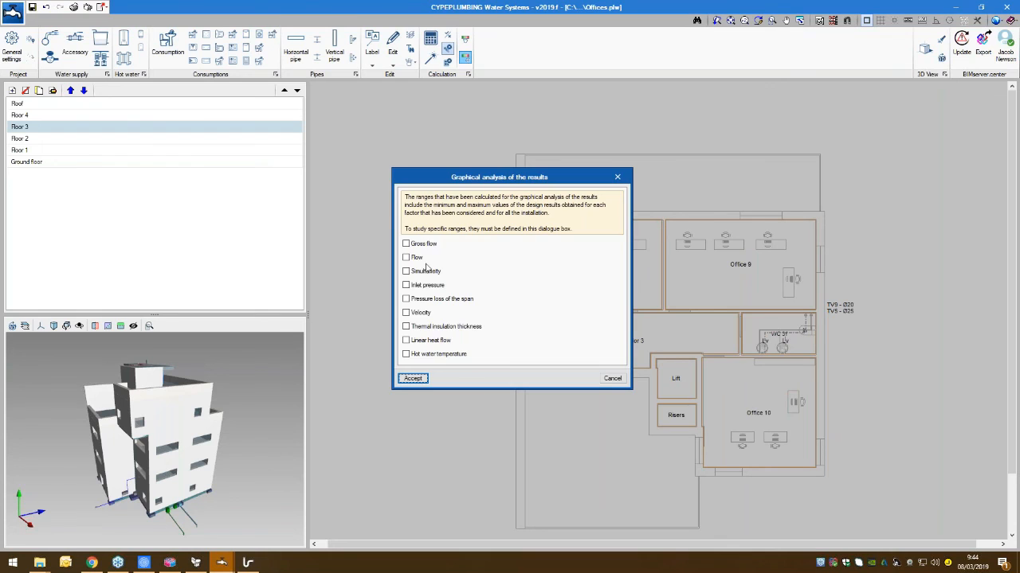
{"action": "left_click", "coordinate": [408, 258]}
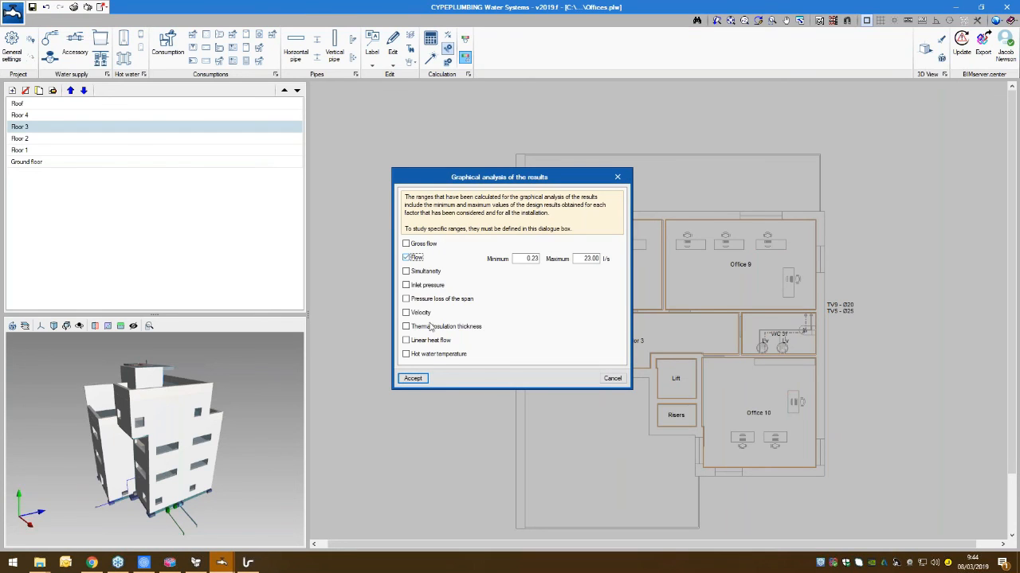
{"action": "left_click", "coordinate": [414, 378]}
- Show the ground floor plan and switch its graphical analysis of the results to velocity
{"action": "left_click", "coordinate": [32, 151]}
{"action": "left_click", "coordinate": [33, 162]}
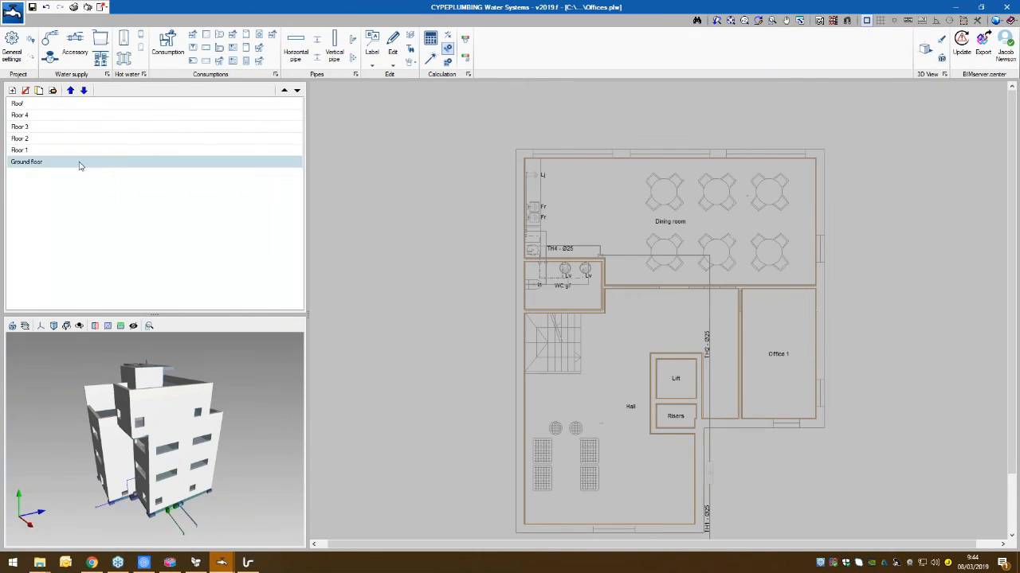
{"action": "left_click", "coordinate": [465, 39]}
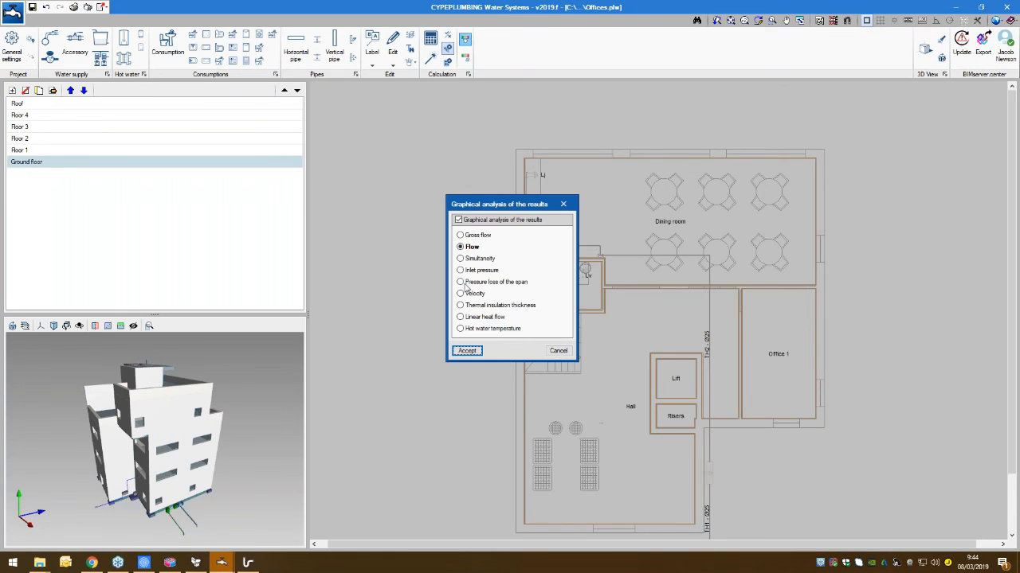
{"action": "left_click", "coordinate": [473, 294]}
{"action": "left_click", "coordinate": [466, 351]}
- Recalculate the installation and check its own elements briefly in the 3D view
{"action": "left_click", "coordinate": [430, 40]}
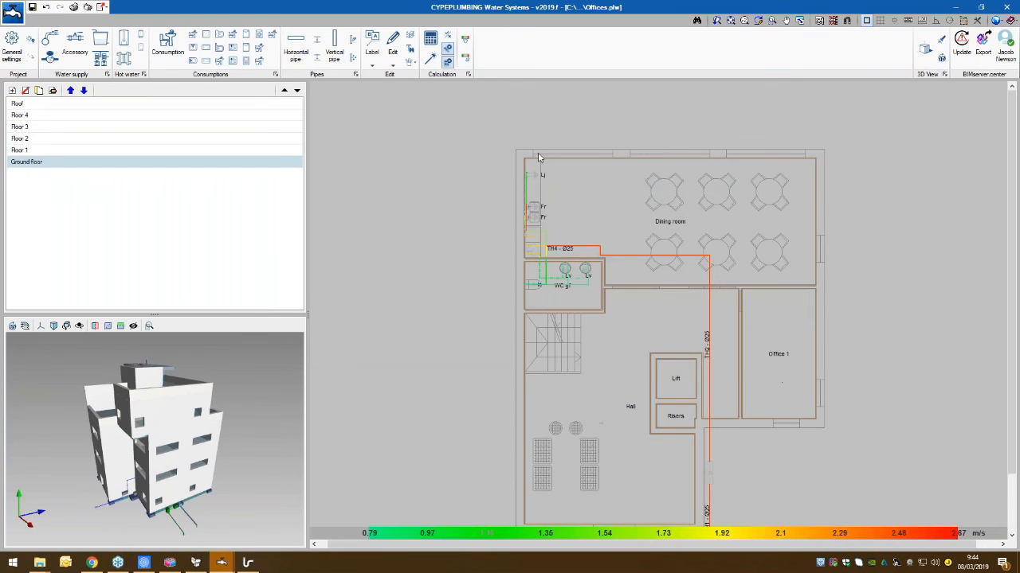
{"action": "left_click", "coordinate": [925, 50]}
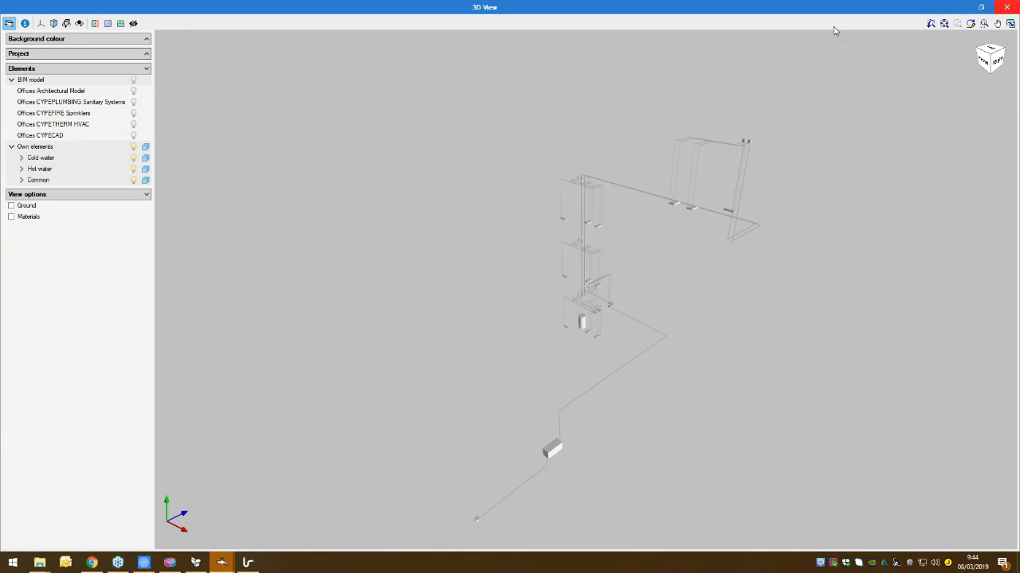
{"action": "left_click", "coordinate": [1006, 7]}
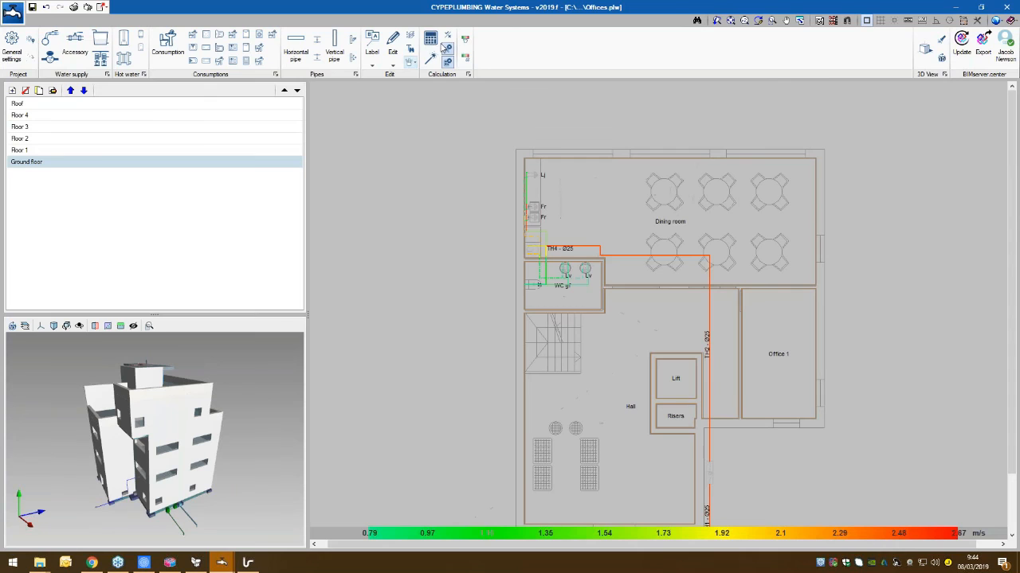
- Define a specific velocity range of 0.50 to 4.00 m/s for the graphical analysis and recalculate the installation
{"action": "left_click", "coordinate": [431, 39]}
{"action": "left_click", "coordinate": [465, 57]}
{"action": "left_click", "coordinate": [406, 313]}
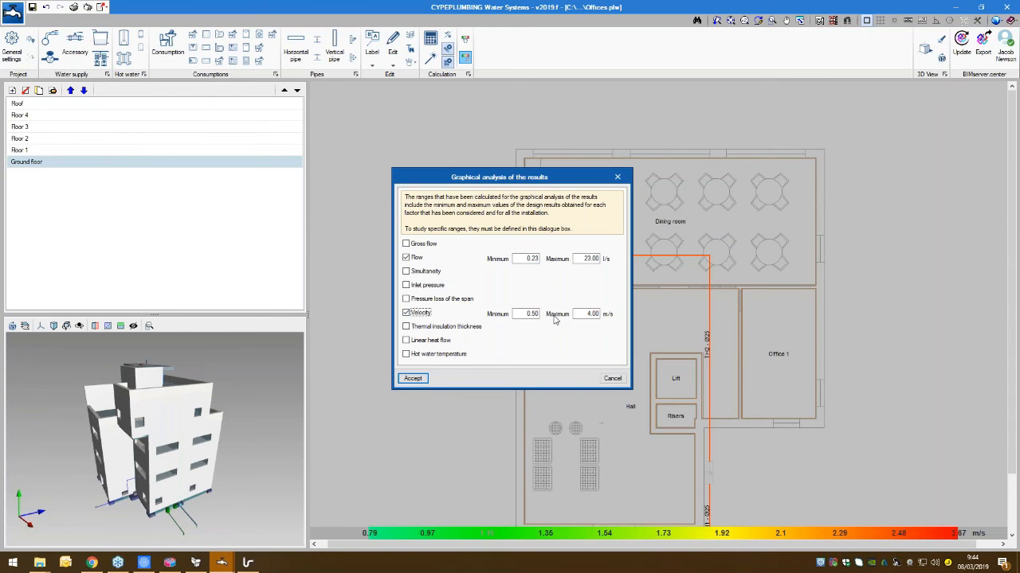
{"action": "left_click", "coordinate": [412, 379]}
{"action": "left_click", "coordinate": [440, 44]}
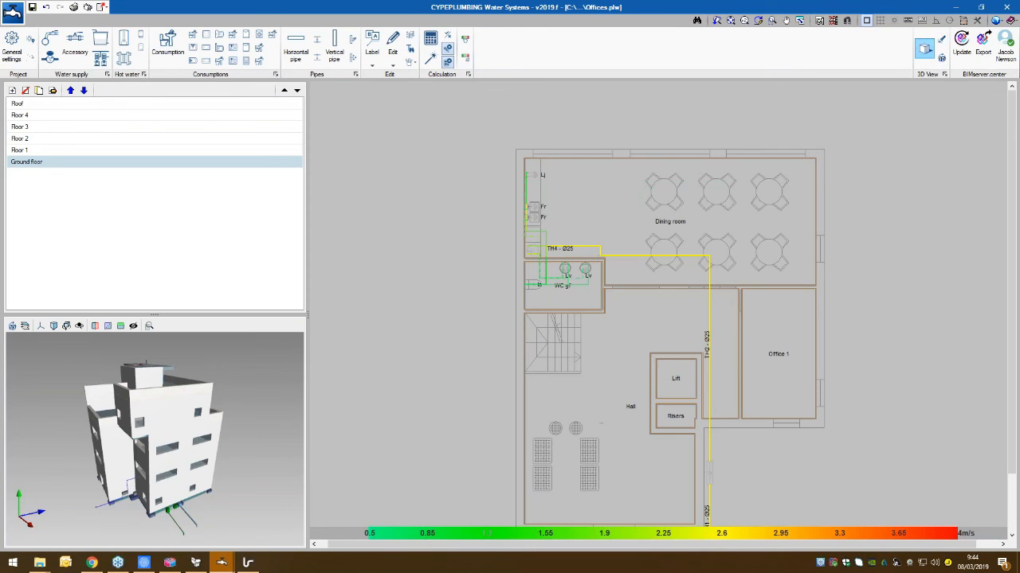
- Open the 3D view, display the Offices Architectural Model, and inspect the velocity-coloured pipes inside the building
{"action": "left_click", "coordinate": [924, 48]}
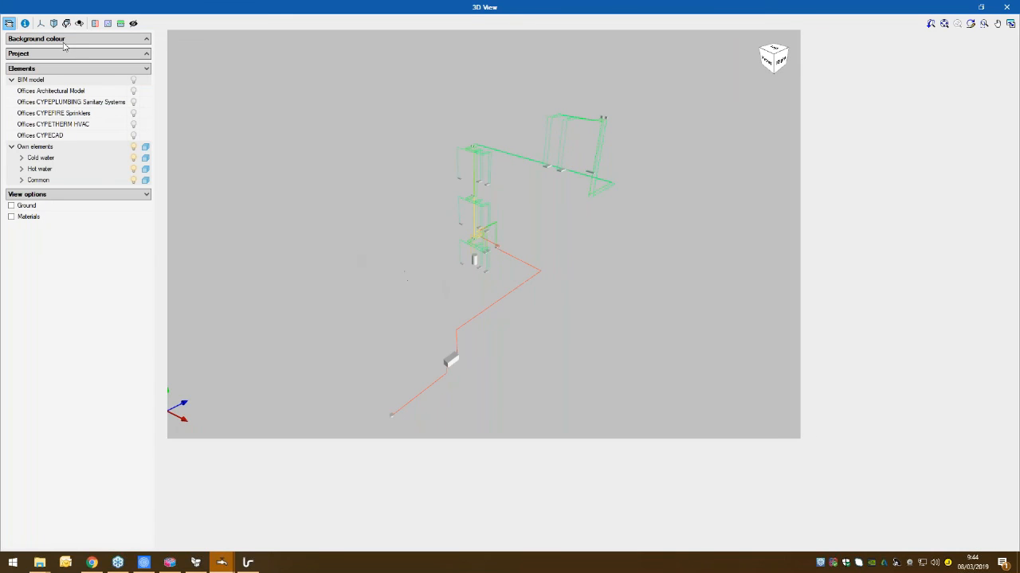
{"action": "left_click", "coordinate": [133, 90]}
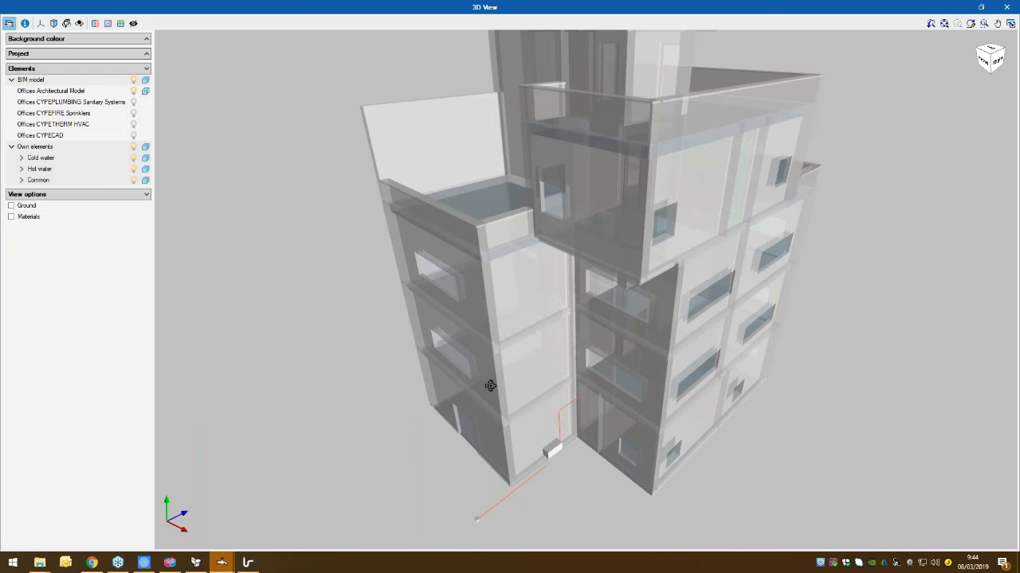
{"action": "left_click_drag", "start_coordinate": [457, 356], "coordinate": [858, 409]}
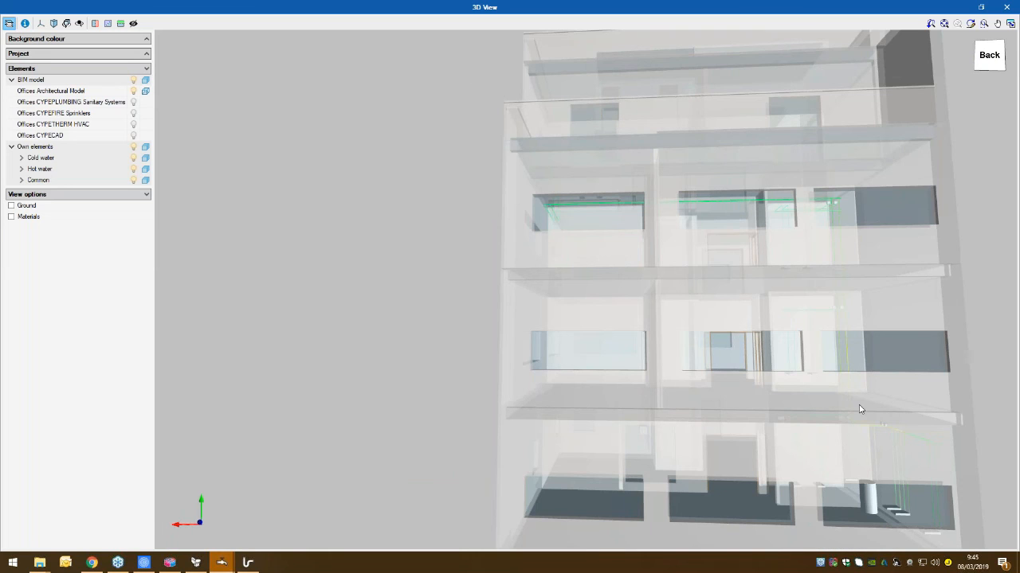
{"action": "left_click_drag", "start_coordinate": [741, 404], "coordinate": [629, 397]}
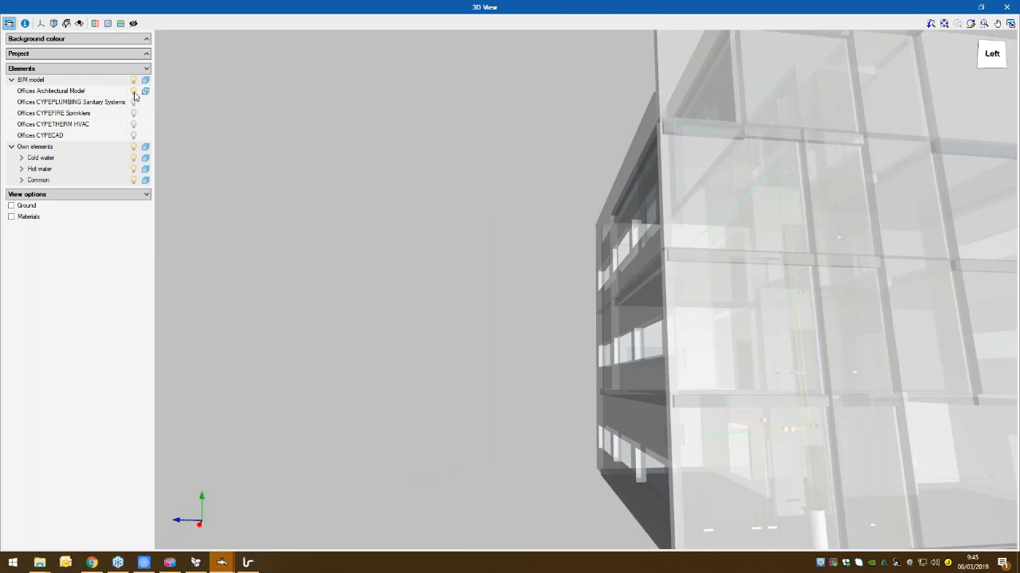
- Hide the Offices Architectural Model, inspect the velocity-coloured pipes on their own from several sides, and close the 3D view
{"action": "left_click", "coordinate": [133, 91]}
{"action": "left_click_drag", "start_coordinate": [882, 377], "coordinate": [899, 396]}
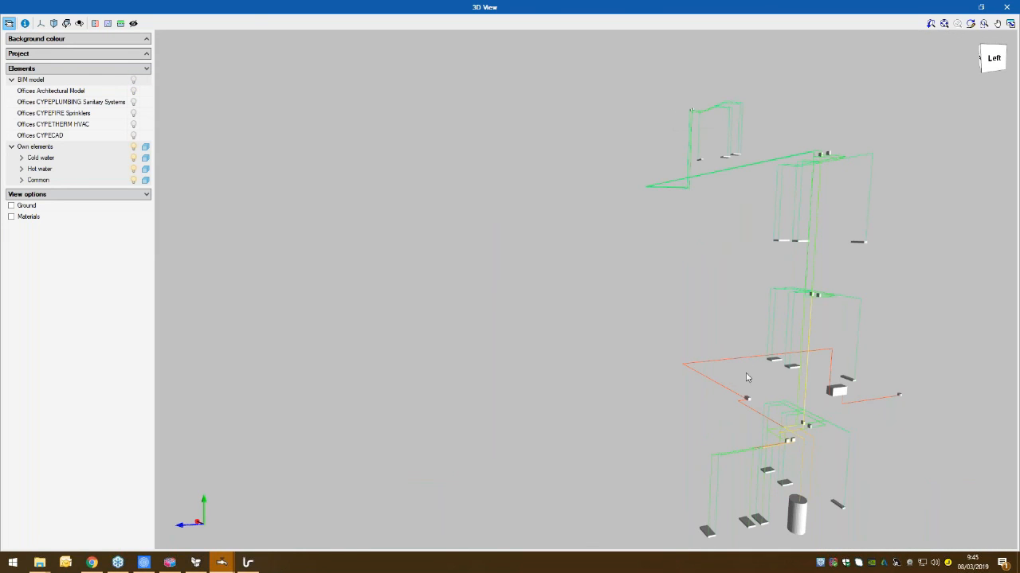
{"action": "left_click_drag", "start_coordinate": [566, 381], "coordinate": [746, 394]}
{"action": "middle_click_drag", "start_coordinate": [747, 393], "coordinate": [713, 396]}
{"action": "scroll", "coordinate": [713, 396], "scroll_direction": "down", "scroll_amount": 2}
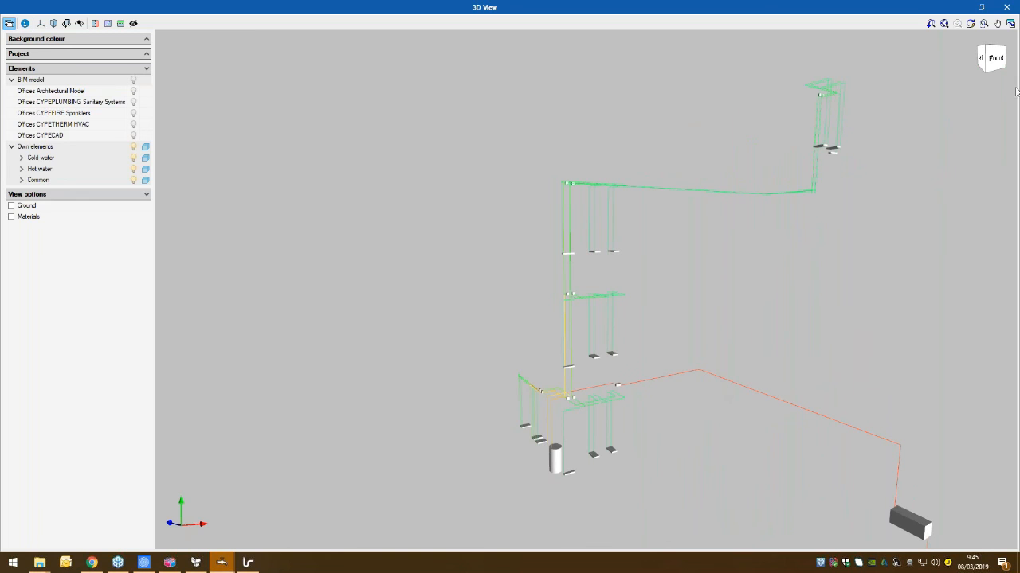
{"action": "left_click", "coordinate": [1010, 6]}
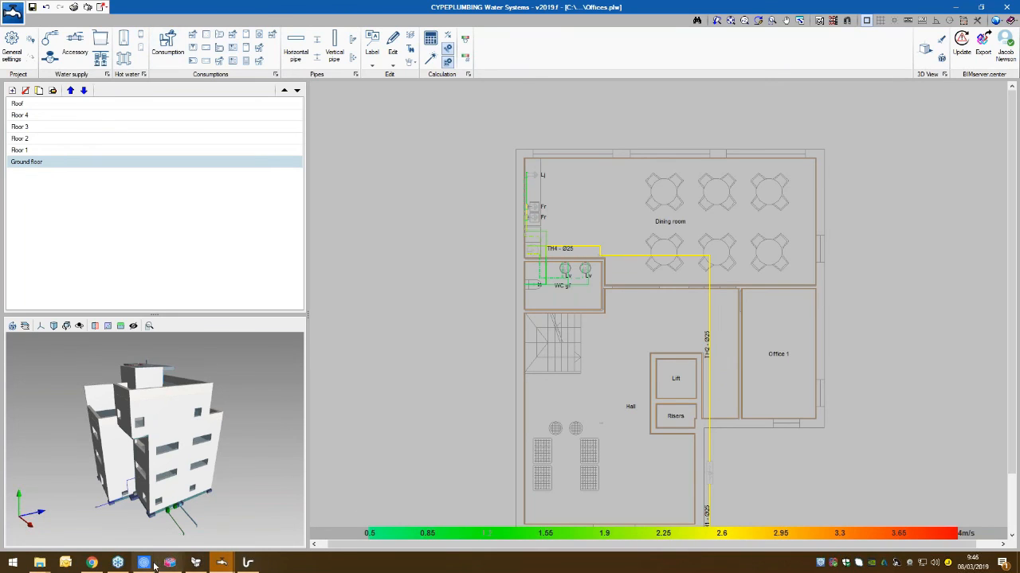
- Switch to the BIMserver.center page in Google Chrome
{"action": "mouse_move", "coordinate": [91, 563]}
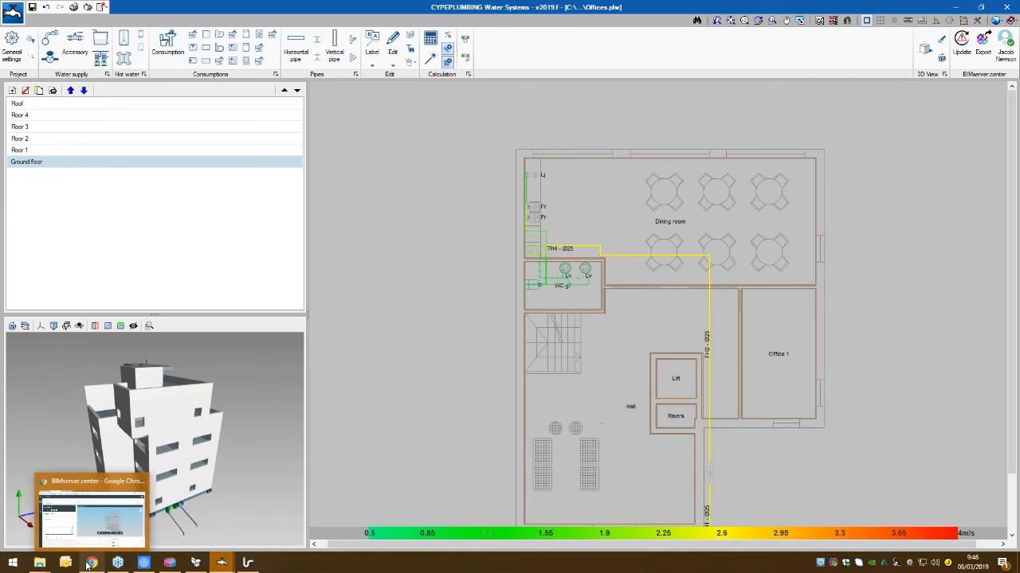